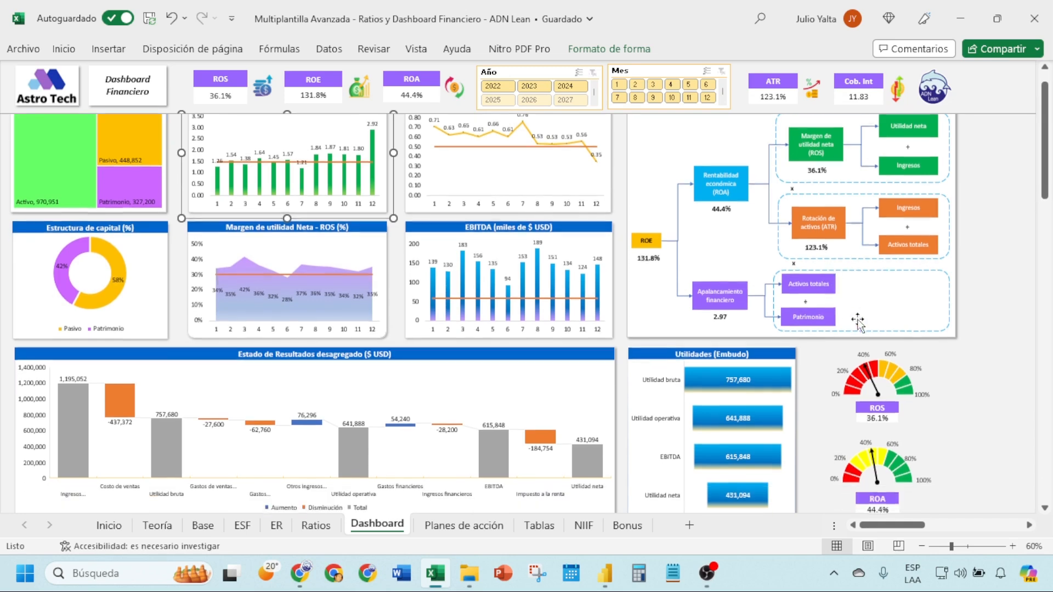
Deselect the Ratio de Liquidez chart on the Dashboard and review the ratios' action plans on the Planes de acción sheet.
scroll(921, 227, up, 5)
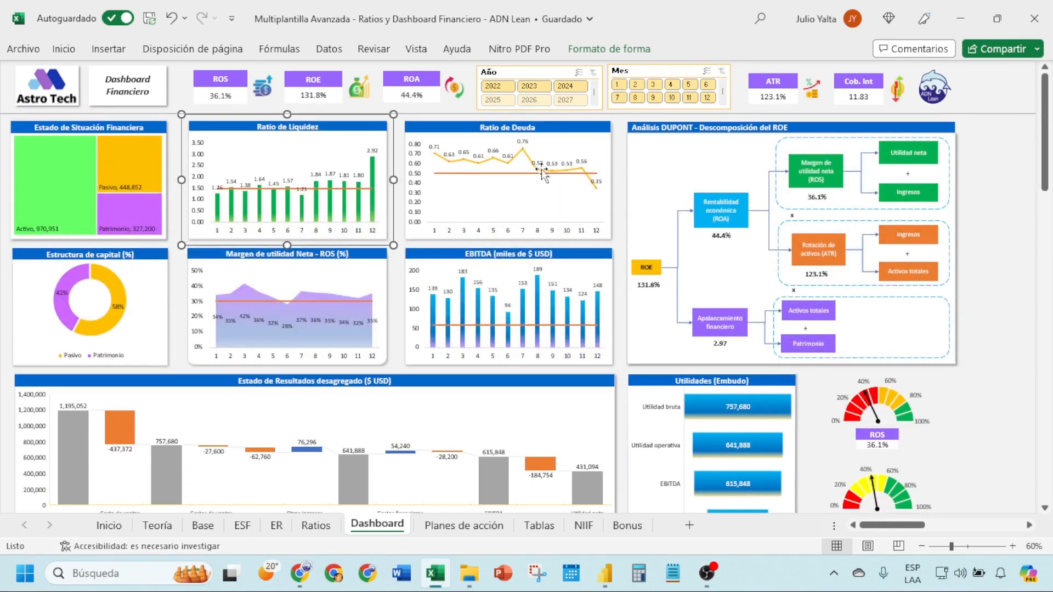
click(999, 213)
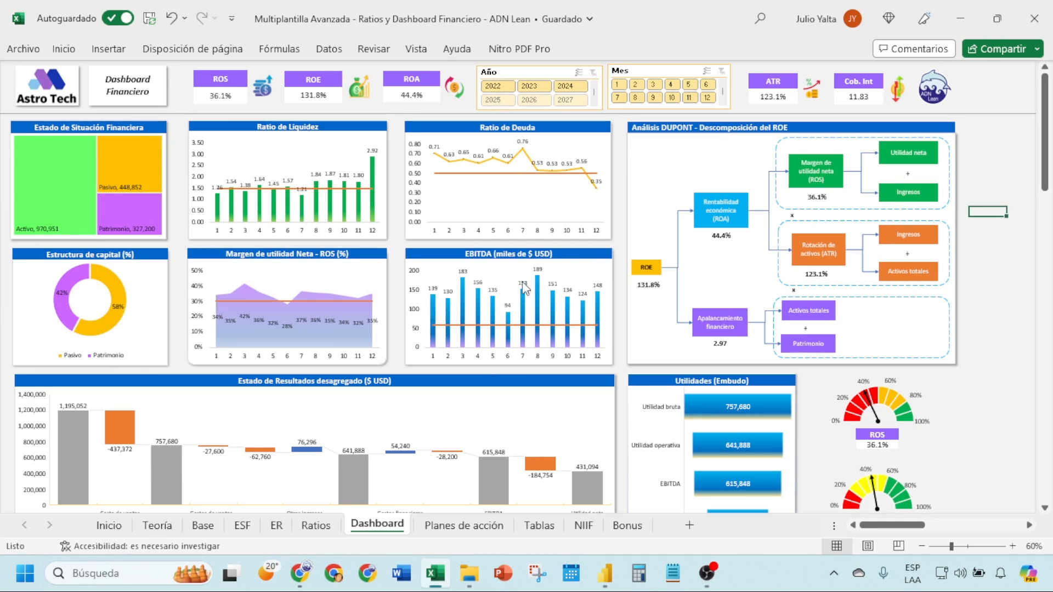
click(476, 523)
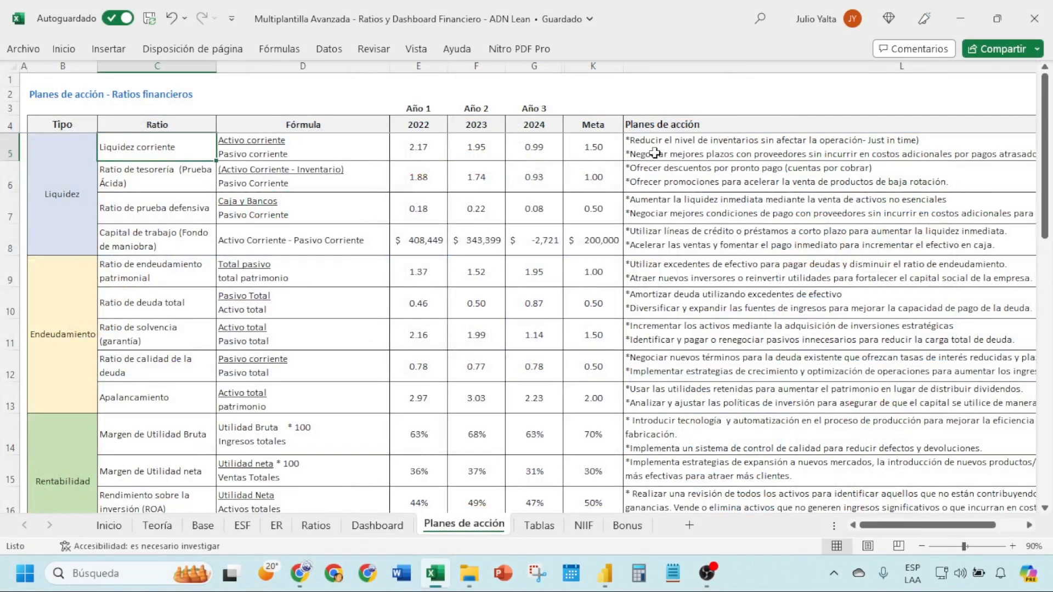
drag(654, 151, 668, 351)
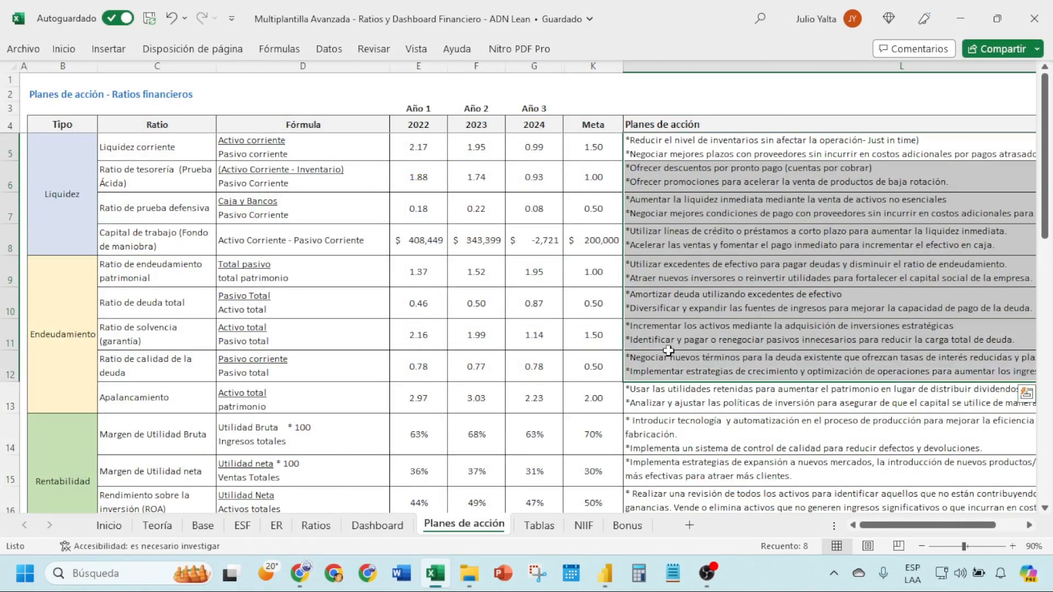
click(173, 189)
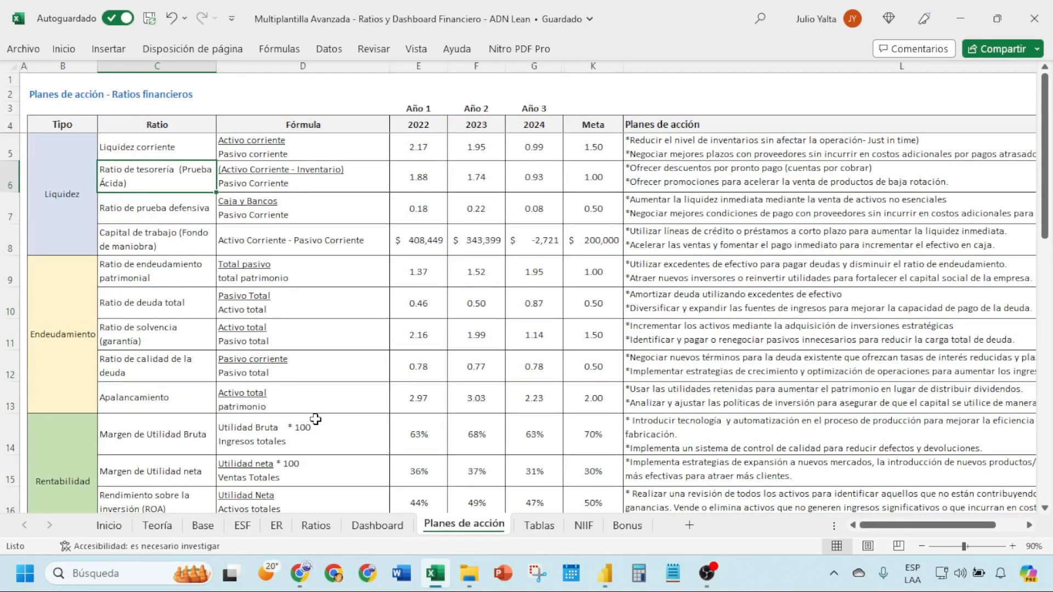
Examine the ratio categories in the Tipo column of the Teoría sheet, from Liquidez down past Rentabilidad.
click(157, 530)
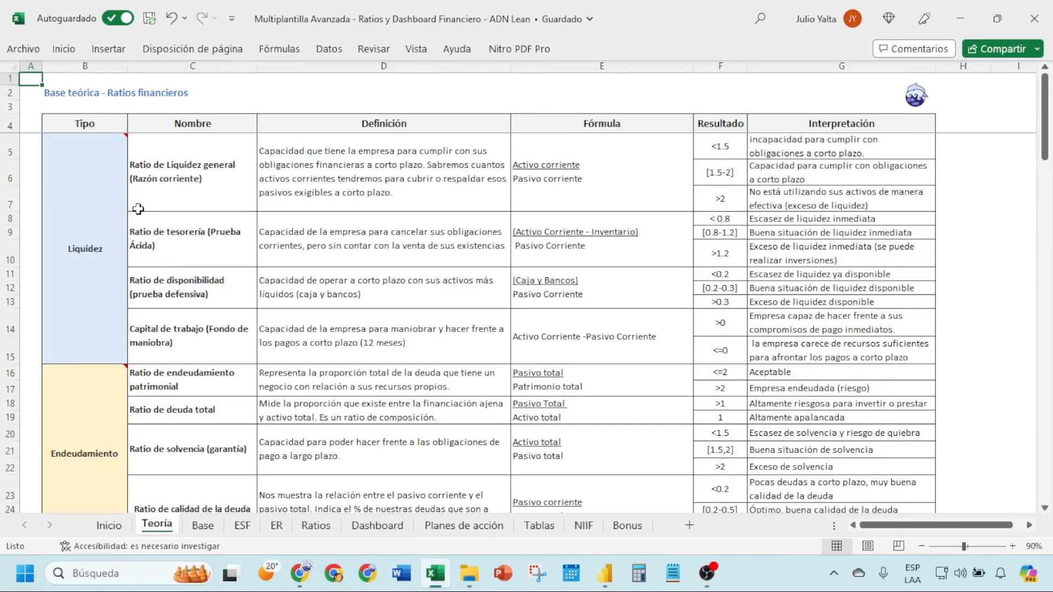
click(85, 206)
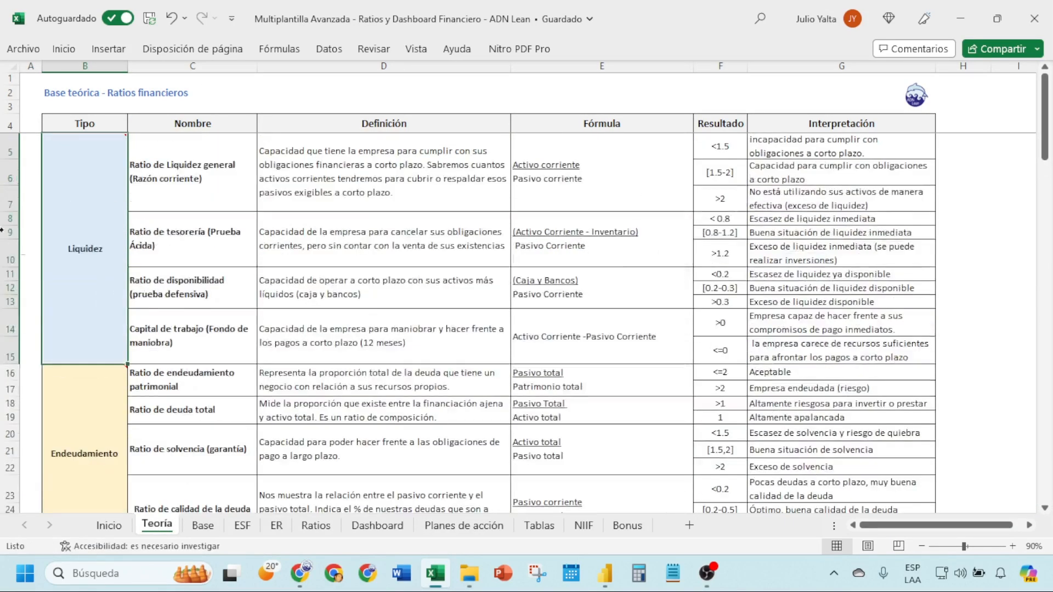
scroll(81, 275, down, 4)
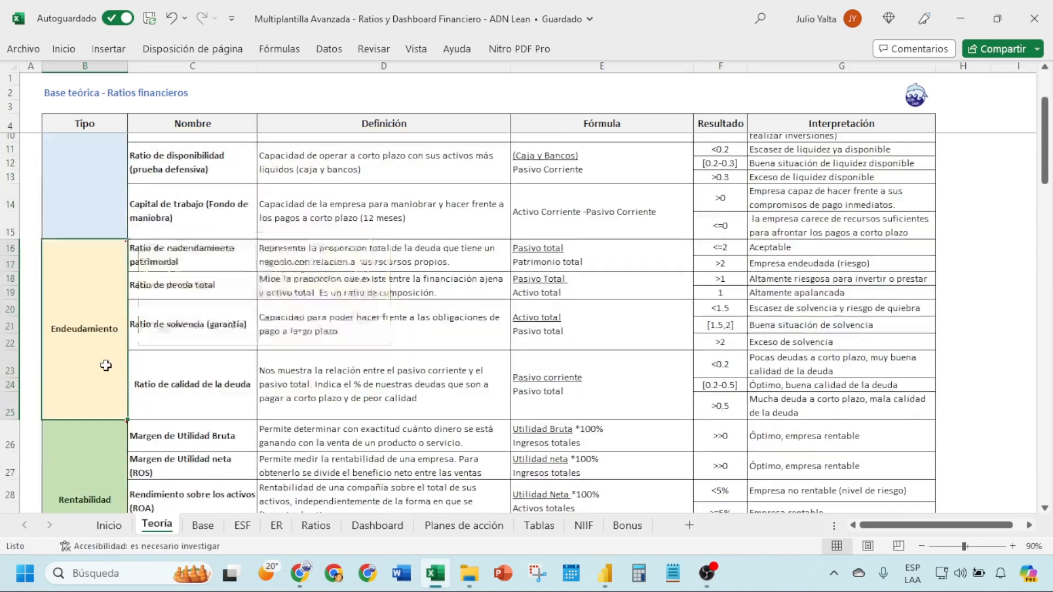
click(82, 402)
scroll(82, 402, down, 4)
click(85, 402)
scroll(206, 306, up, 7)
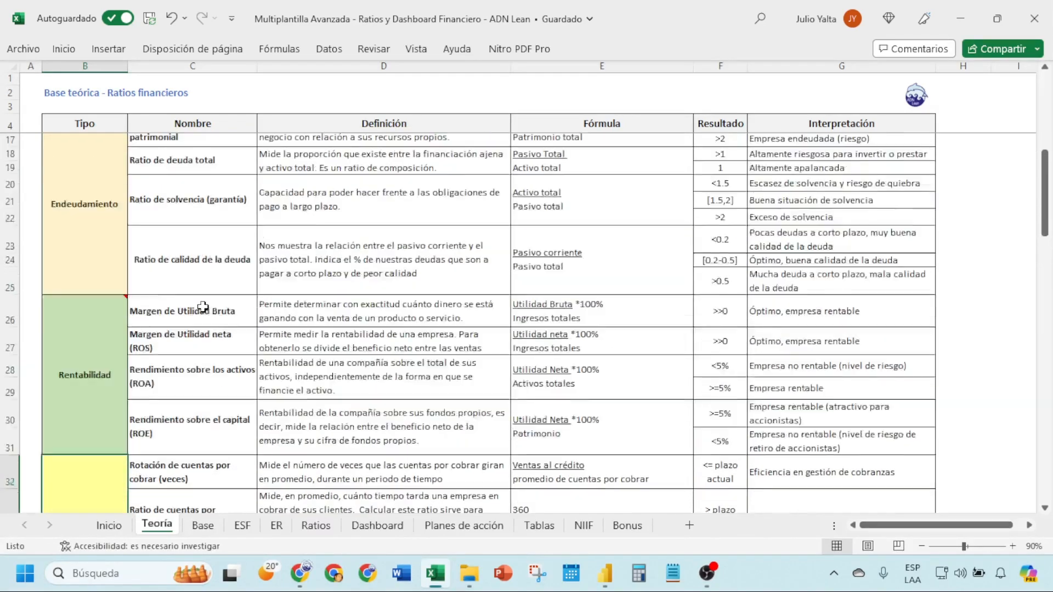
Examine the names, definitions, formulas, result ranges and interpretations of the Liquidez ratios.
drag(175, 144, 181, 326)
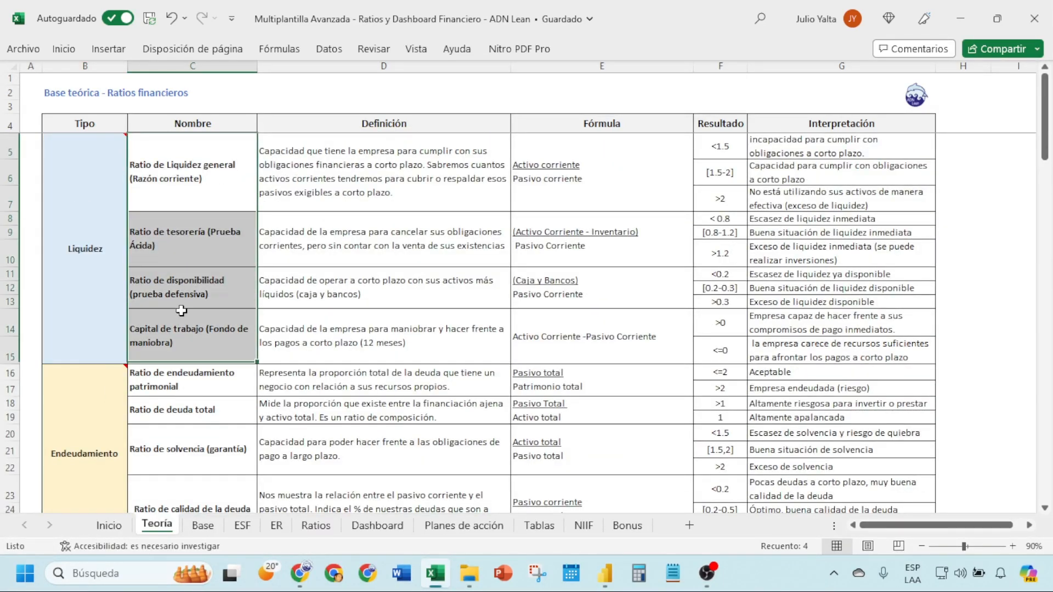
drag(382, 175, 305, 296)
drag(537, 209, 578, 339)
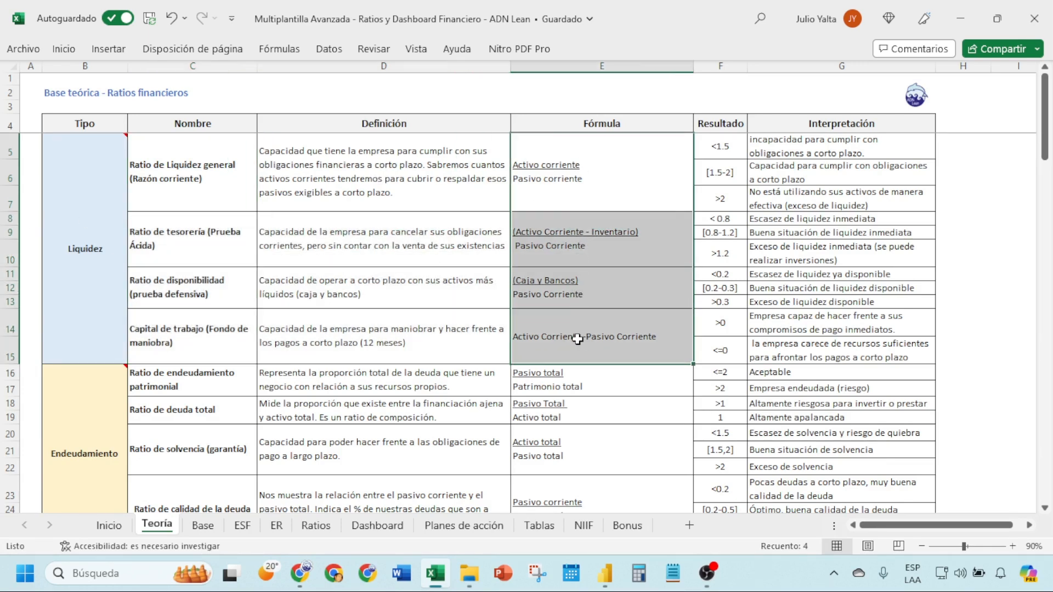
drag(732, 155, 784, 359)
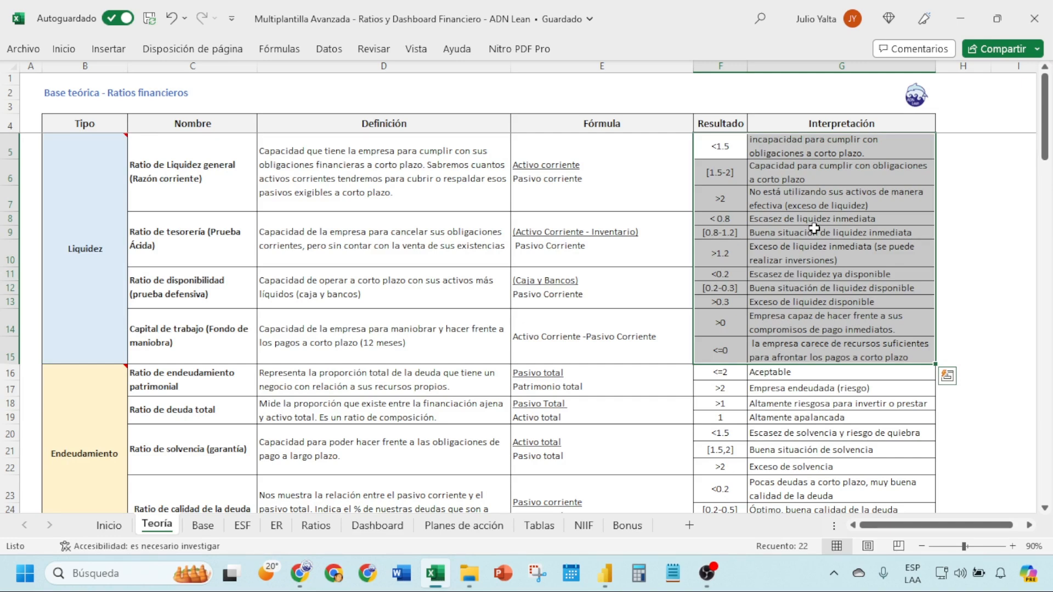
click(732, 156)
Check the table name of the financial statements database on the Base sheet.
click(203, 525)
click(288, 229)
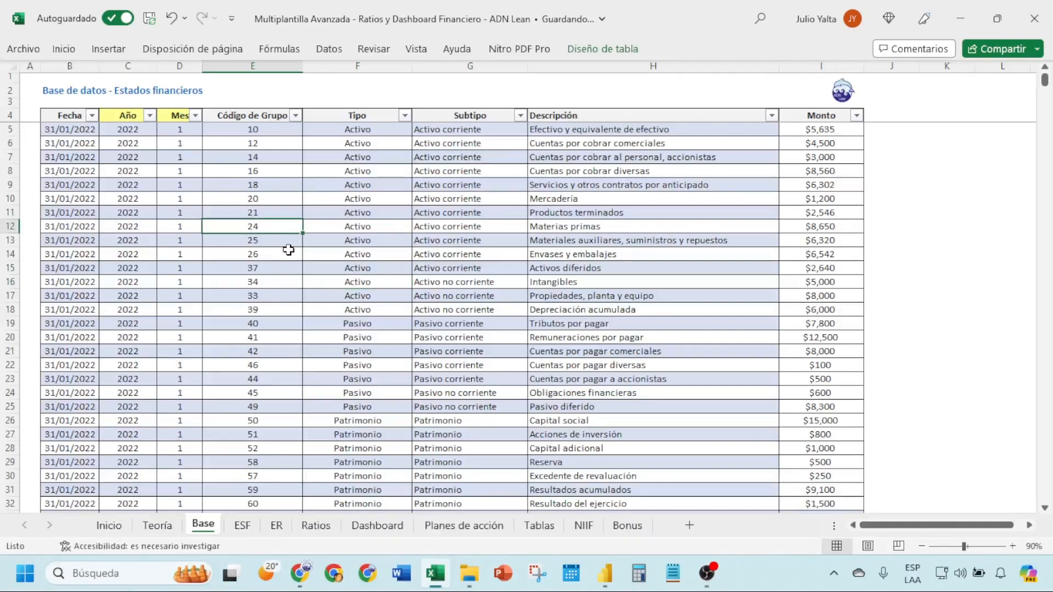
click(624, 48)
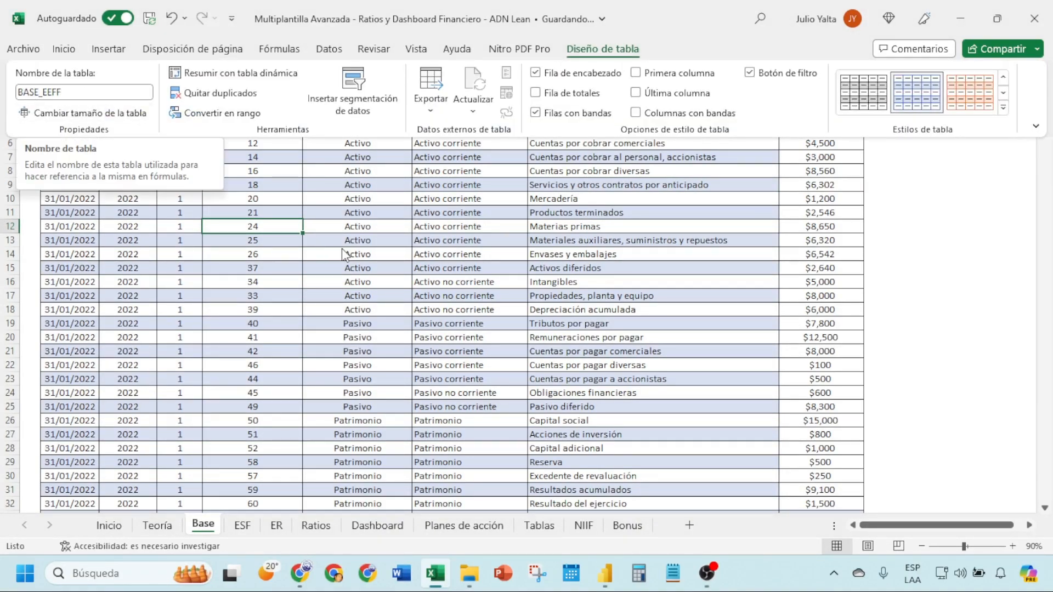
click(322, 237)
Examine the Fecha, Año, Mes, Código de Grupo, Tipo and Subtipo columns of the database, including the first row's Año formula.
click(67, 116)
drag(67, 137, 70, 255)
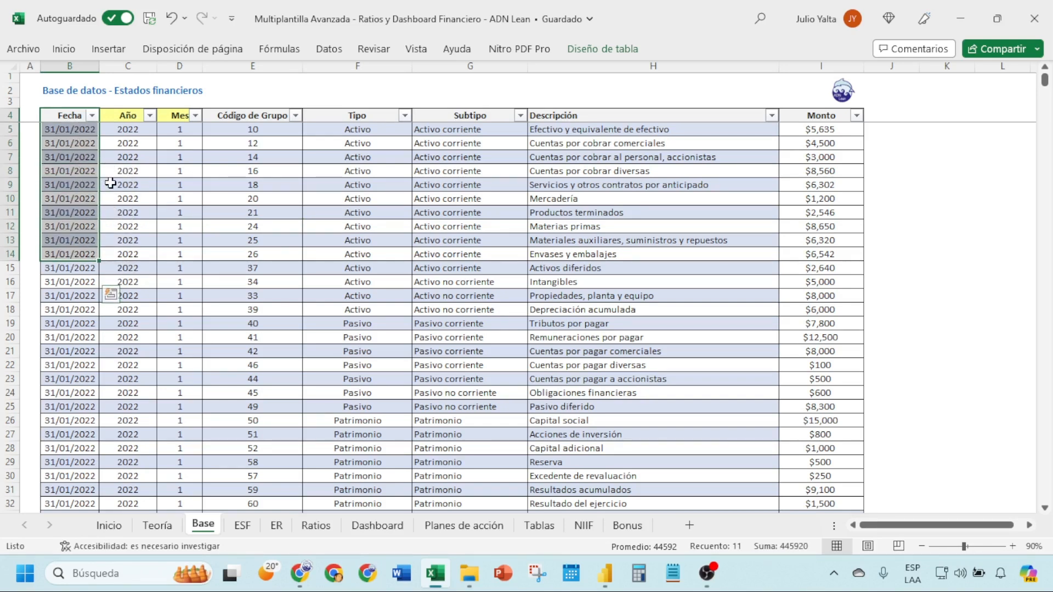
click(171, 130)
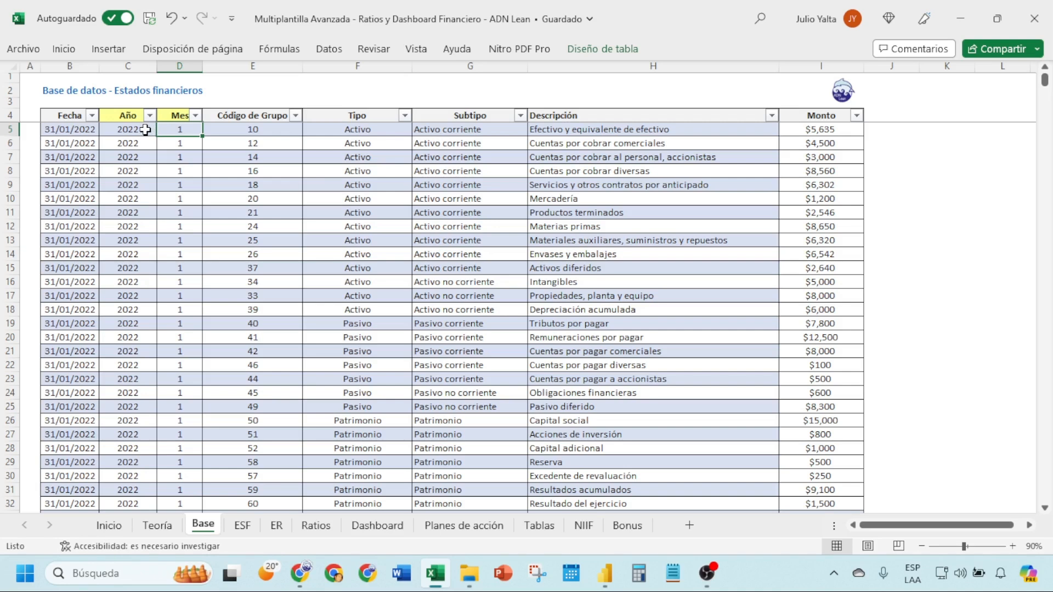
double_click(145, 130)
key(Return)
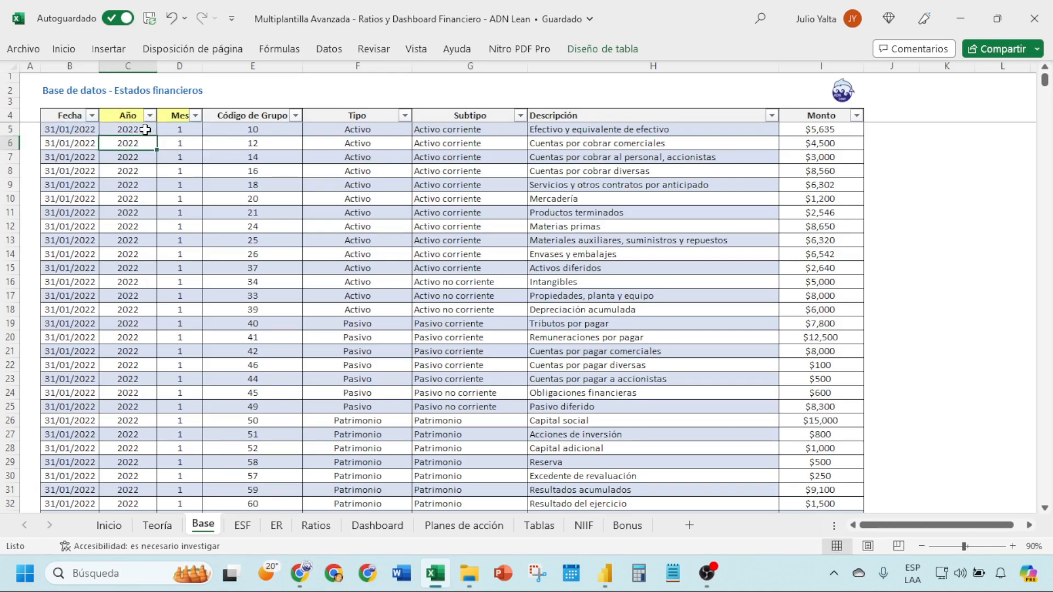
click(246, 129)
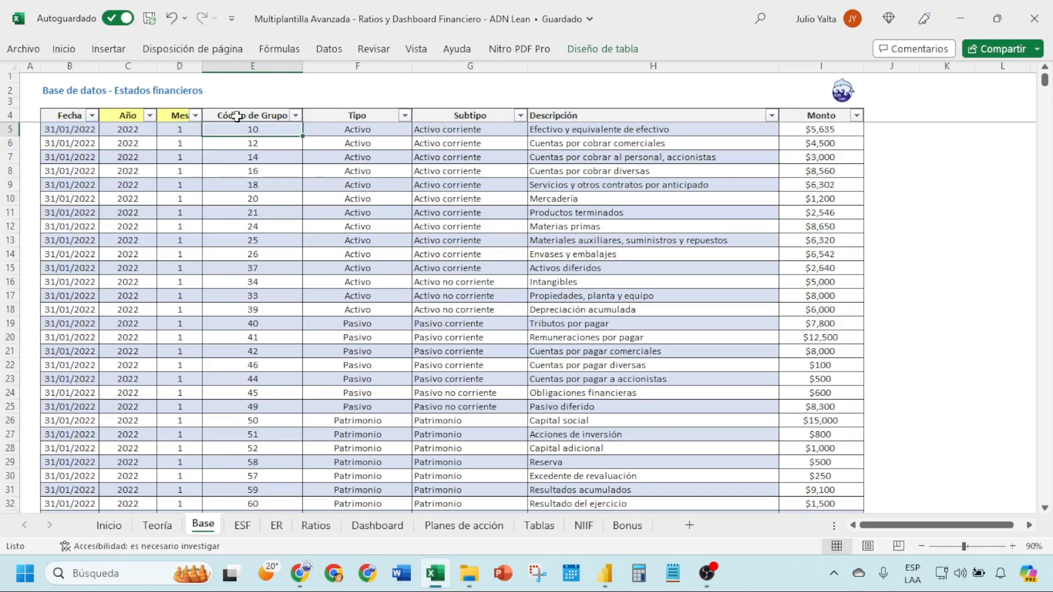
drag(237, 116, 258, 170)
drag(362, 122, 354, 155)
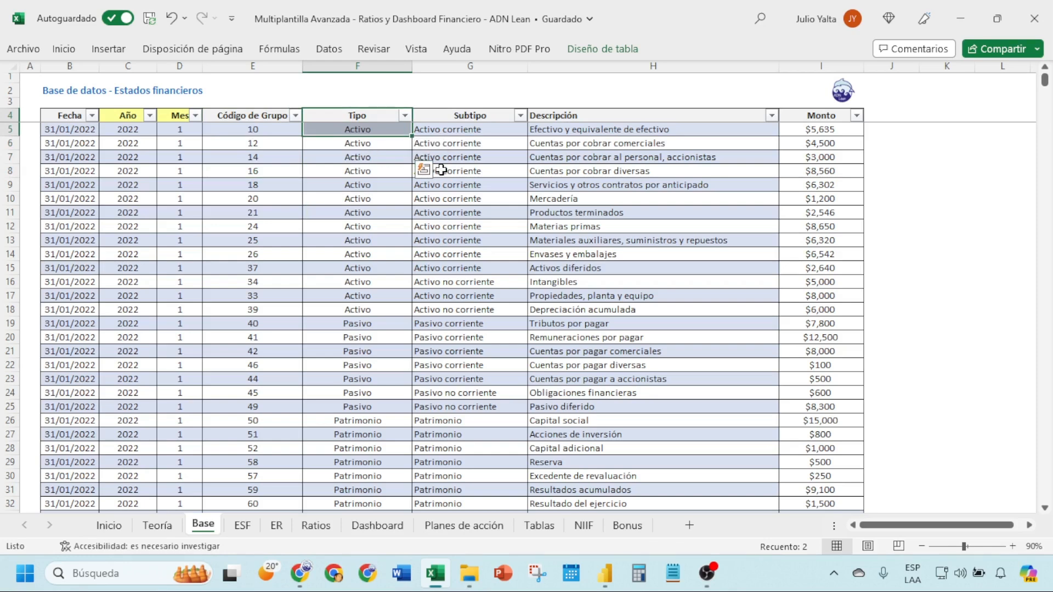
click(469, 157)
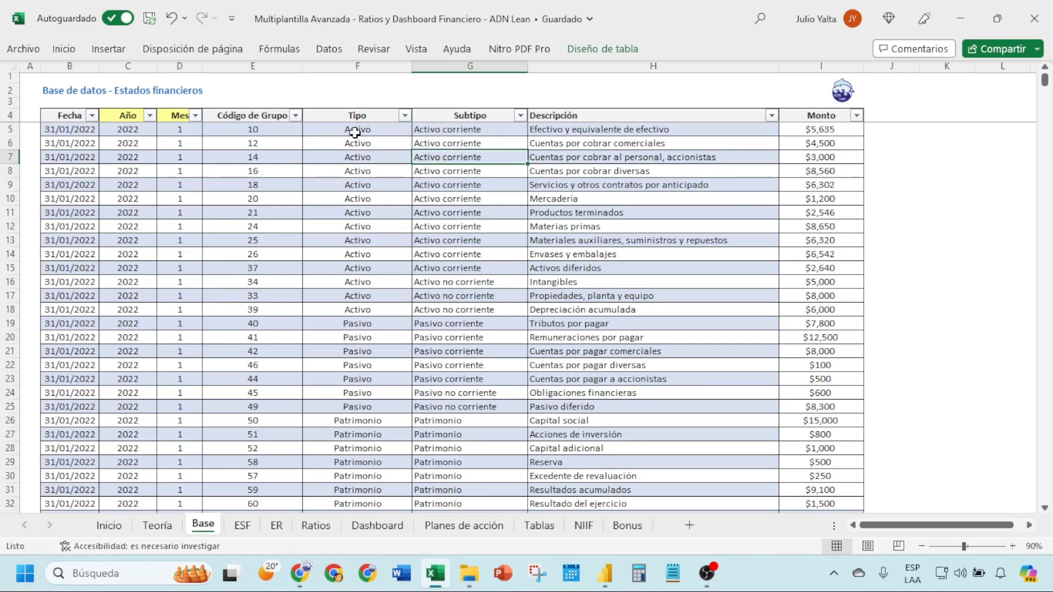
Inspect the available filter values of the Tipo and Subtipo columns, leaving all values selected.
click(405, 115)
key(Escape)
click(520, 115)
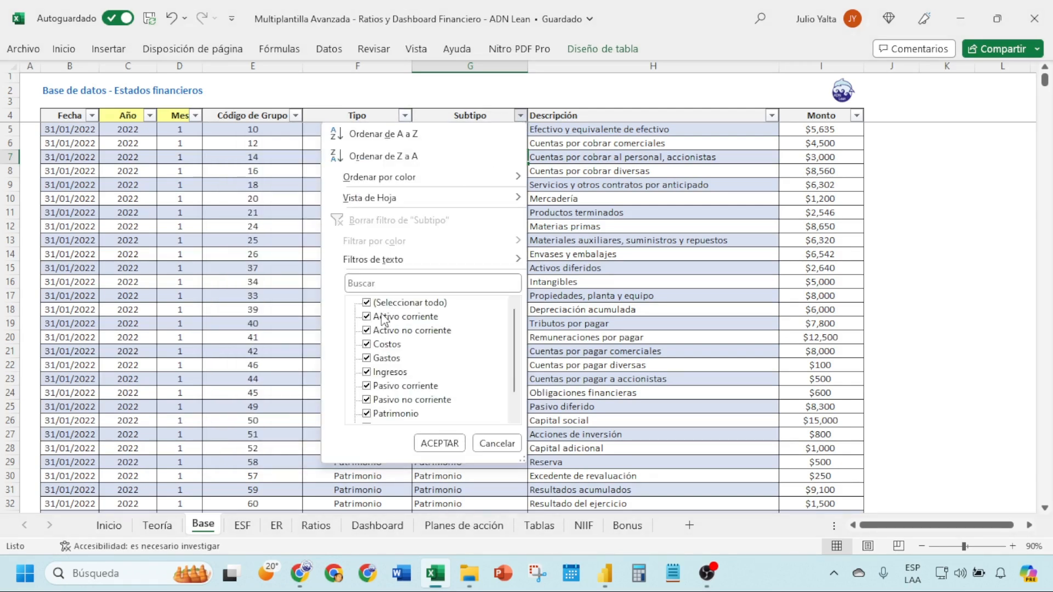
click(439, 443)
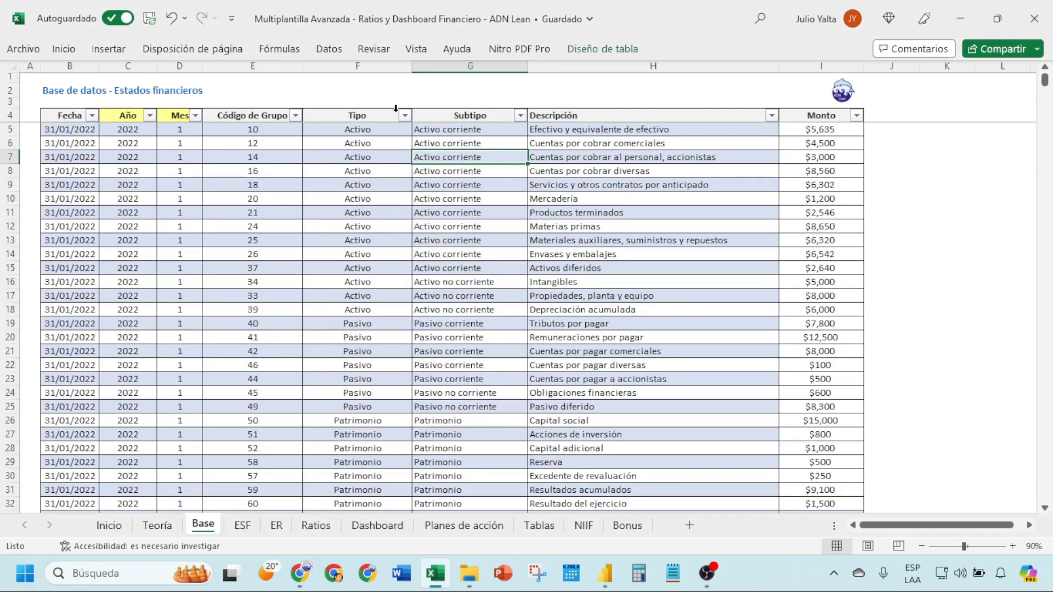
Examine the account entries in the Descripción column and their amounts in the Monto column.
drag(620, 129, 625, 255)
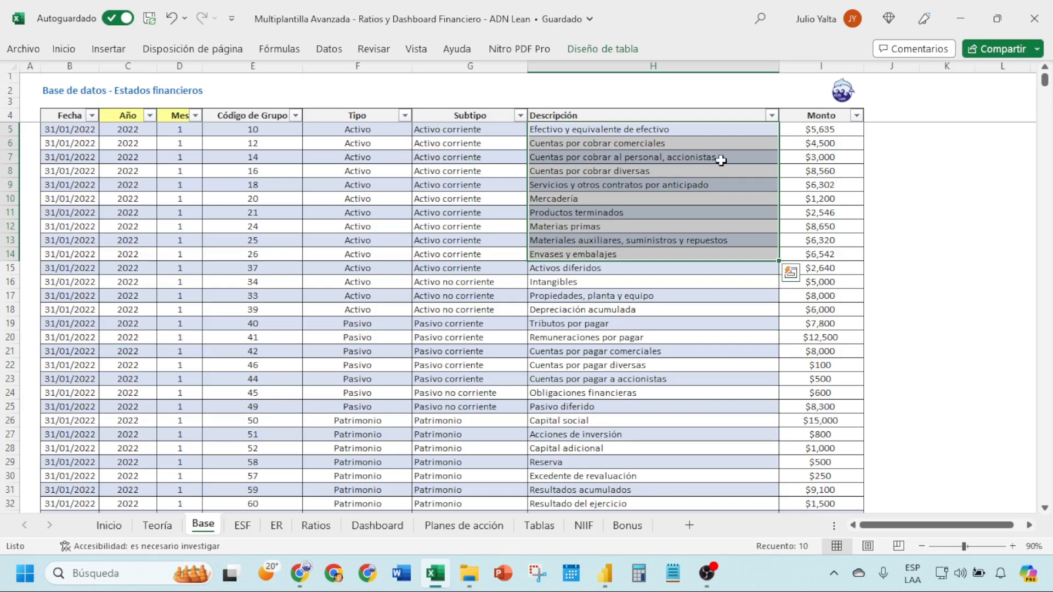
click(806, 129)
click(808, 171)
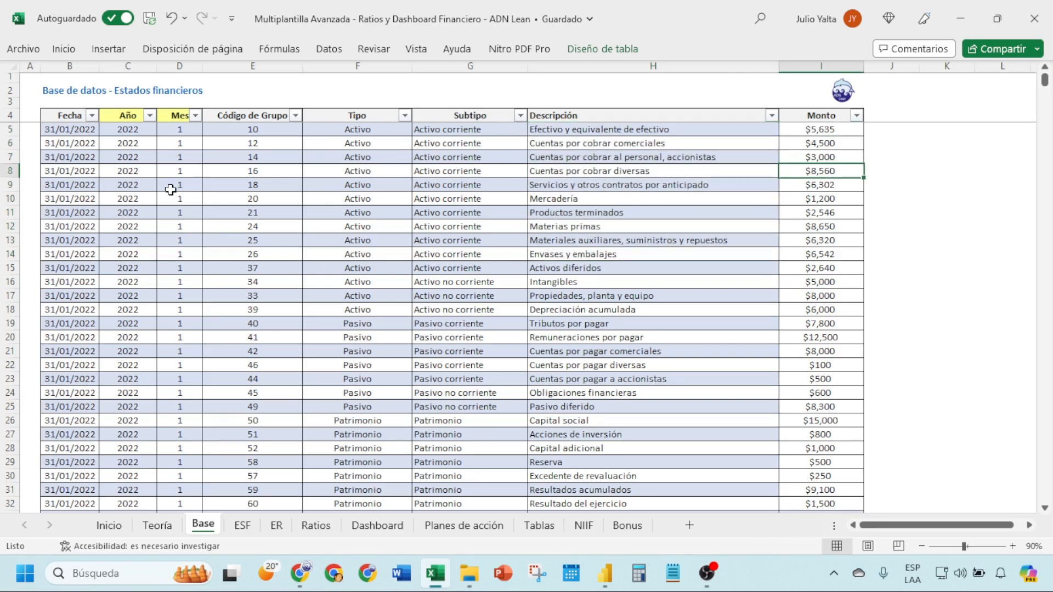
Unhide the Base 2 sheet.
right_click(201, 530)
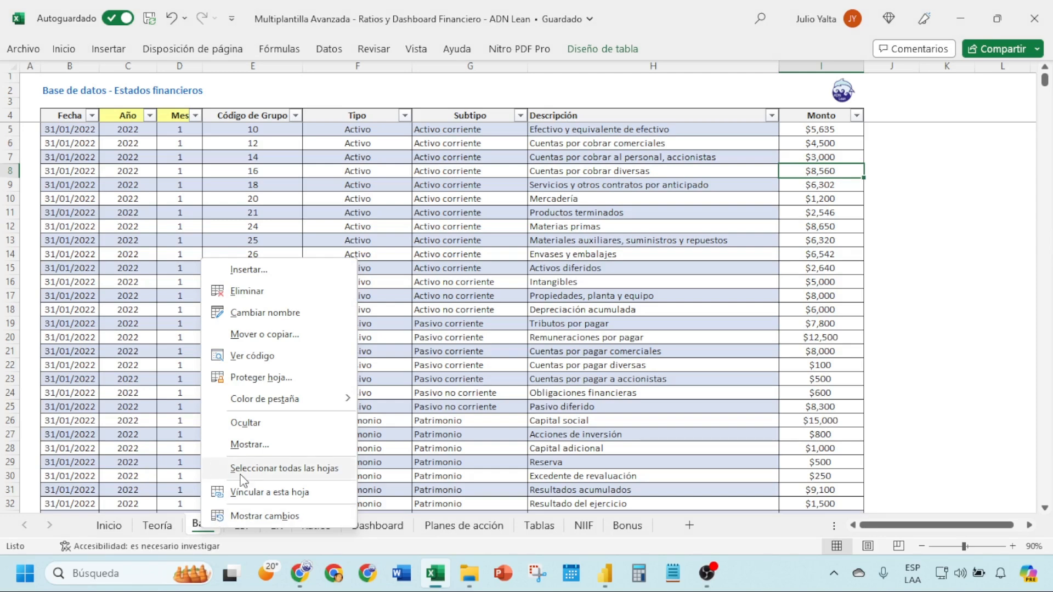
click(254, 443)
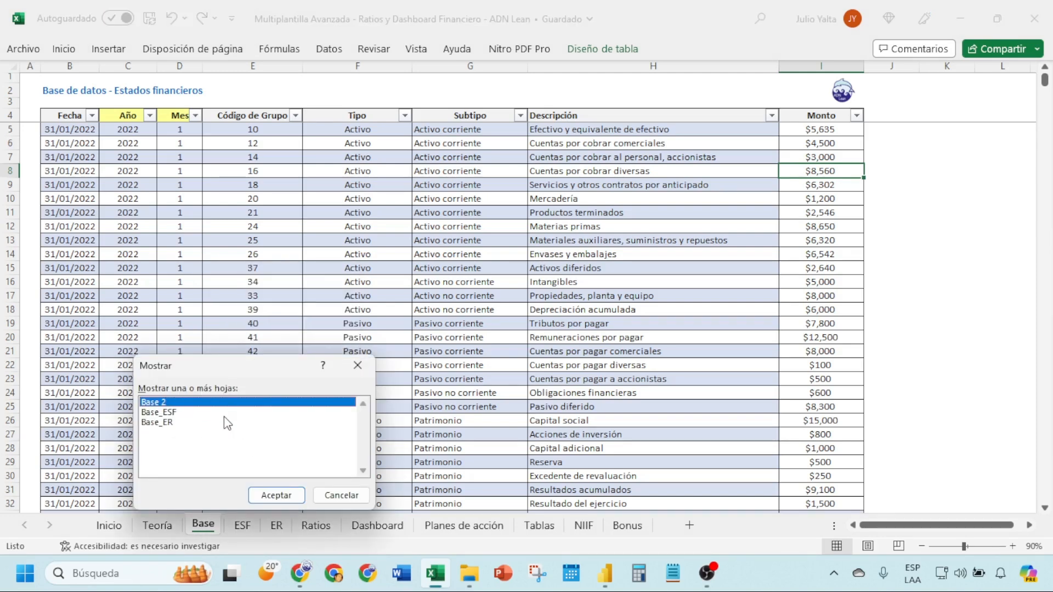
click(258, 496)
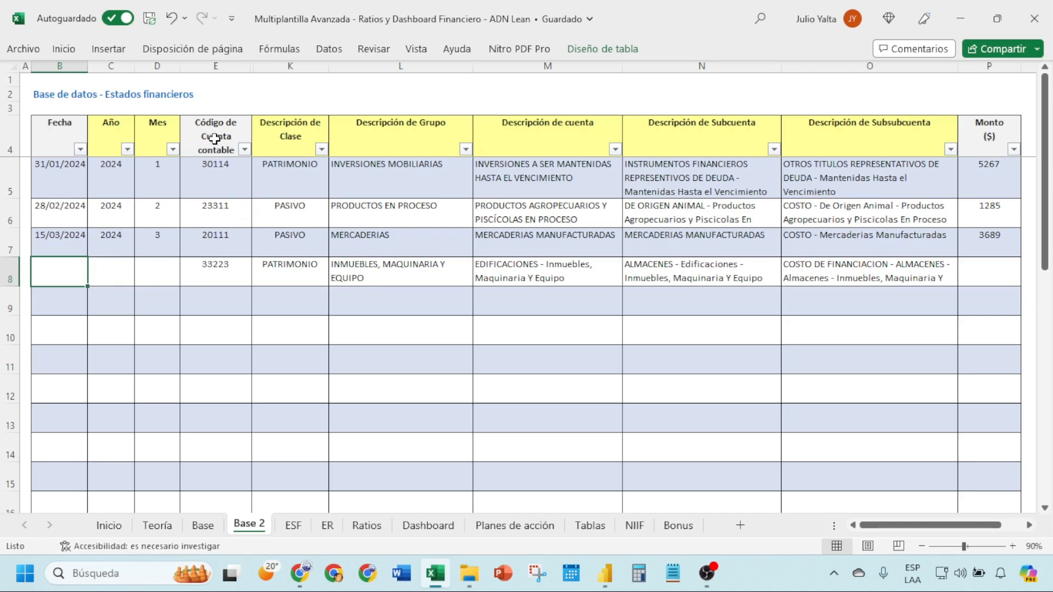
Examine the Código de Cuenta contable column and the class, group, account, subaccount and sub-subaccount description columns on Base 2.
drag(214, 138, 214, 258)
click(214, 264)
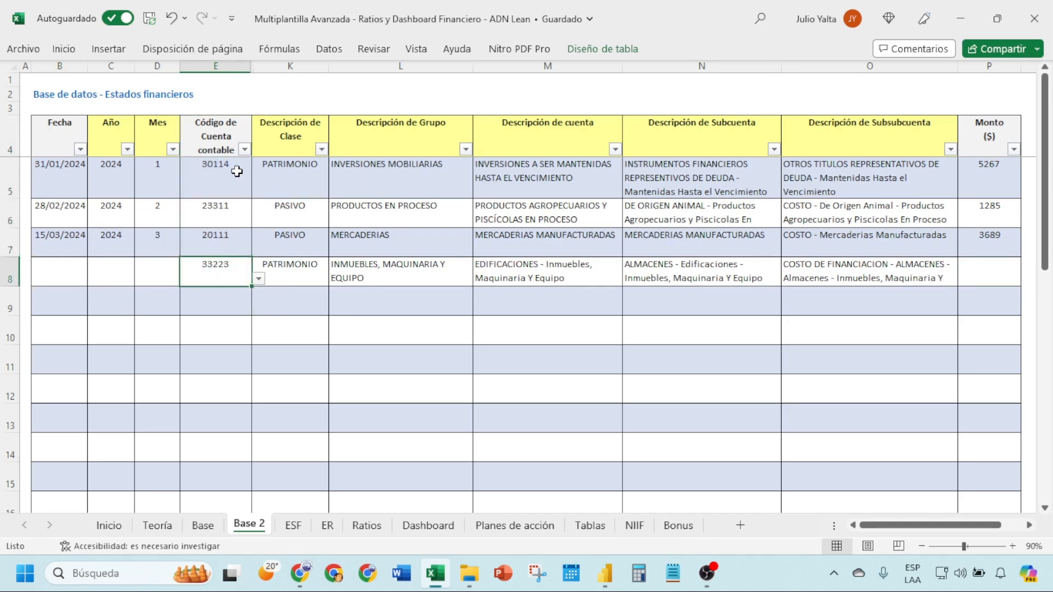
drag(297, 183, 823, 181)
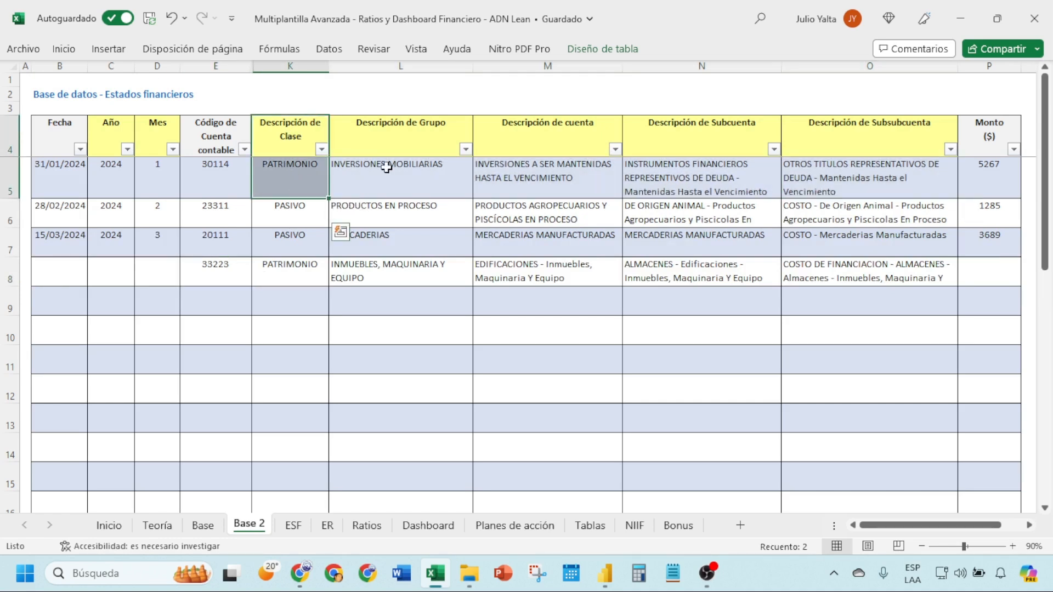
click(578, 149)
drag(669, 144, 837, 178)
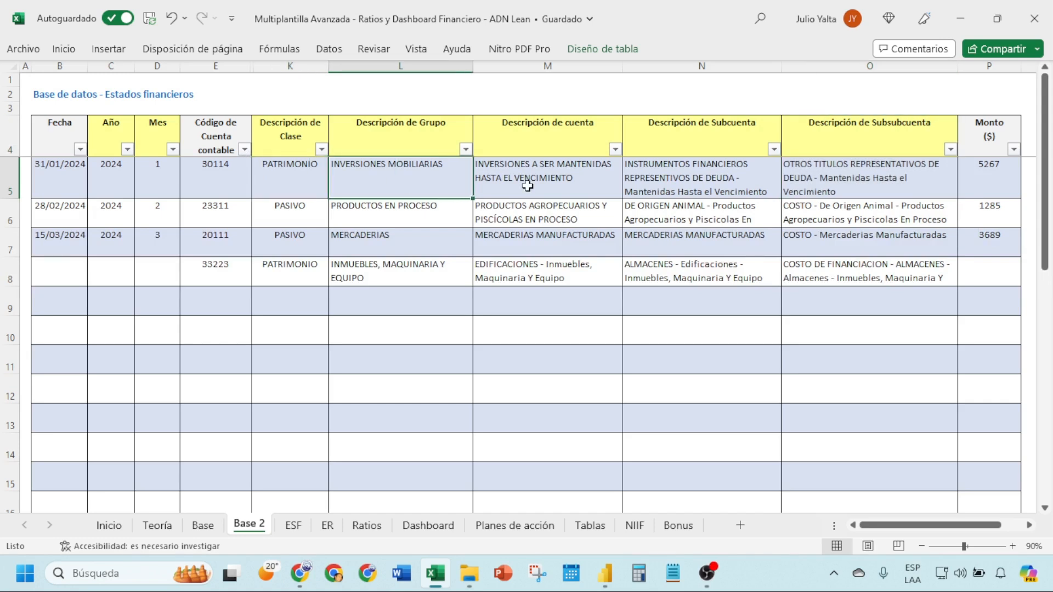
click(784, 186)
click(732, 184)
click(578, 185)
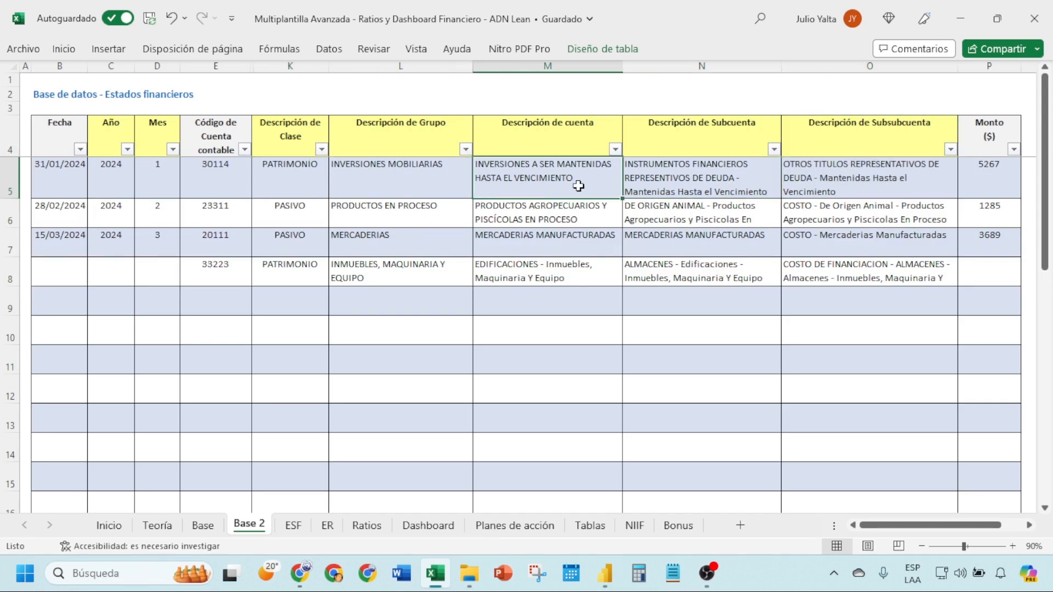
click(401, 187)
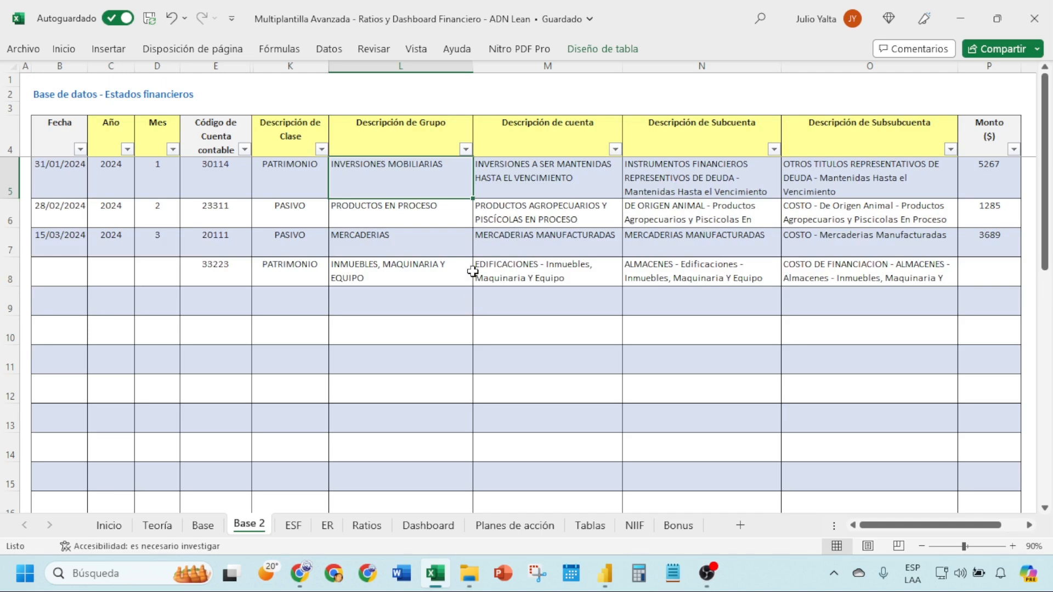
Compare the accounts table on the Tablas sheet with the Descripción de Grupo lookup formula and the filled rows on Base 2.
click(590, 525)
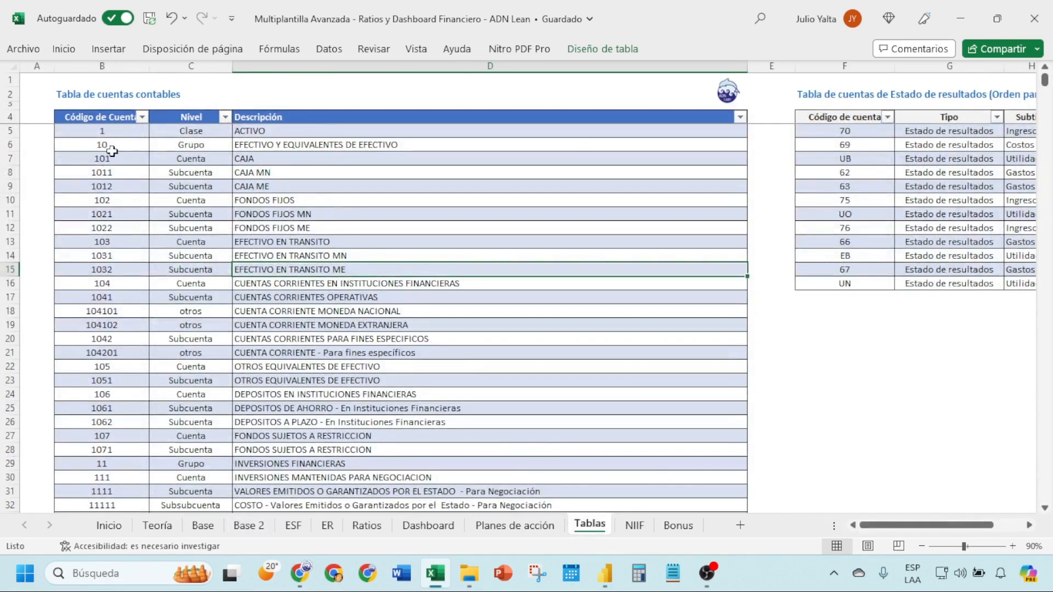
drag(99, 119, 280, 265)
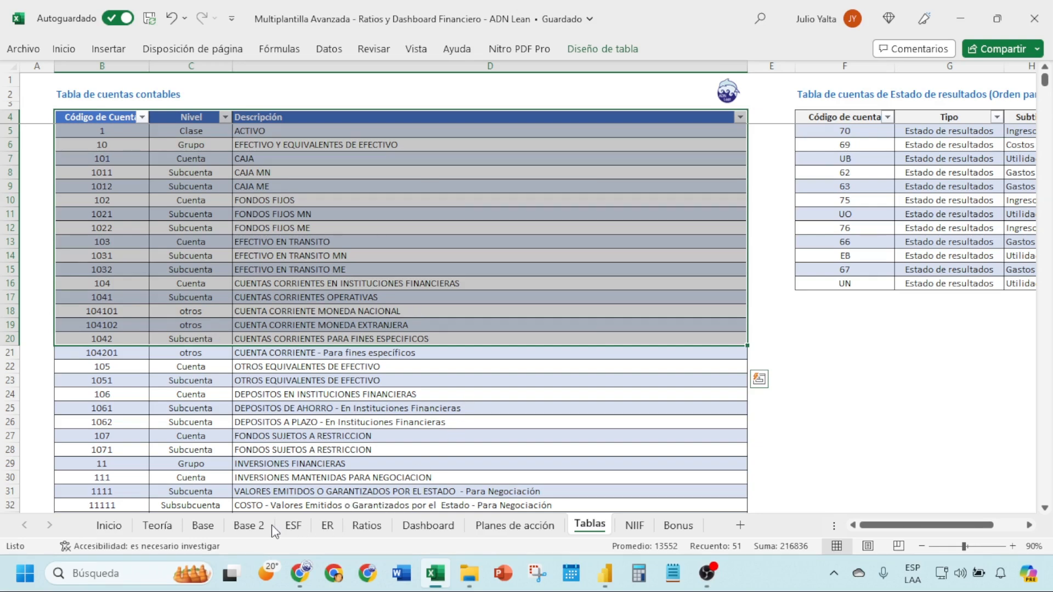
click(253, 524)
double_click(378, 176)
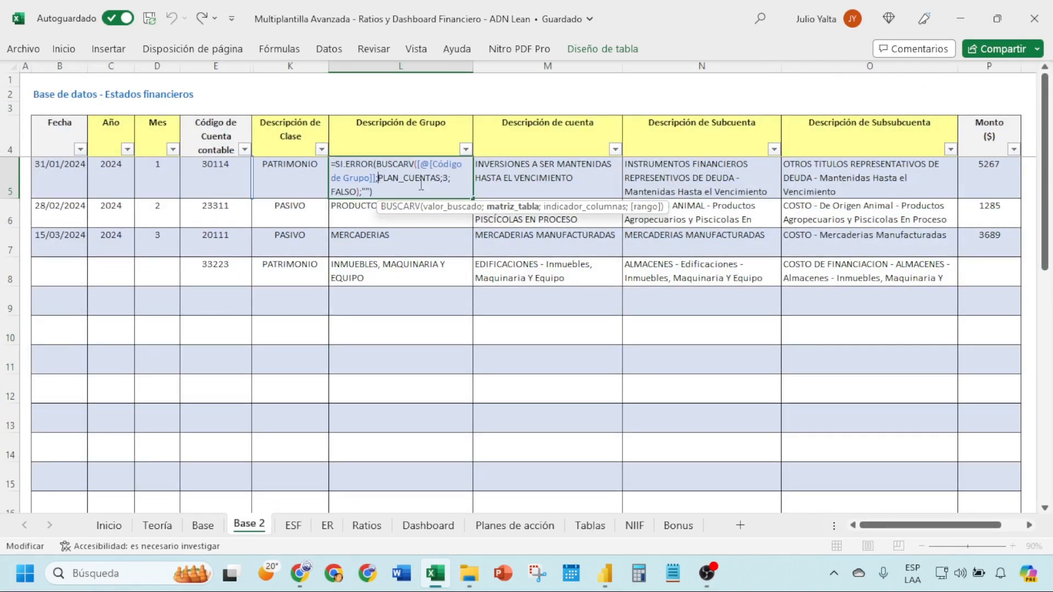
key(Return)
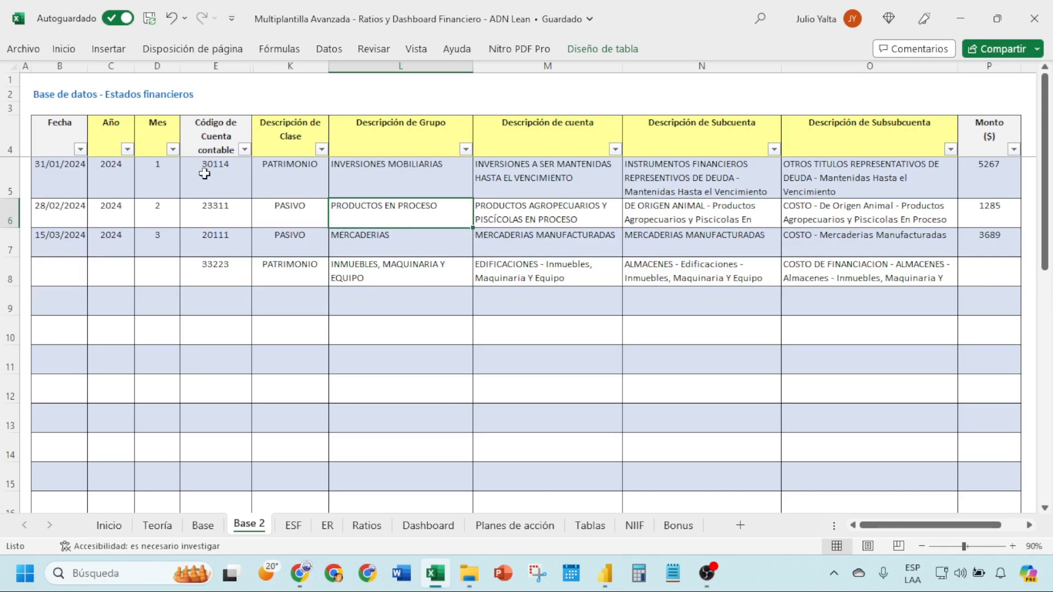
drag(270, 179, 916, 188)
drag(990, 174, 987, 236)
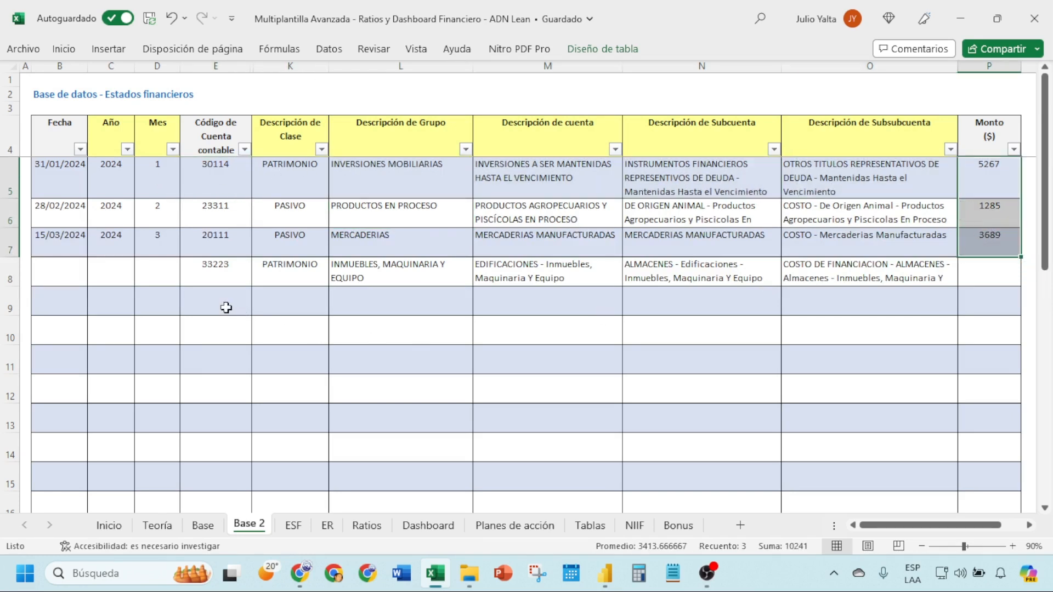
Choose account code 11121 from the list for the first empty Código de Cuenta contable cell, in row 9.
click(227, 307)
click(261, 310)
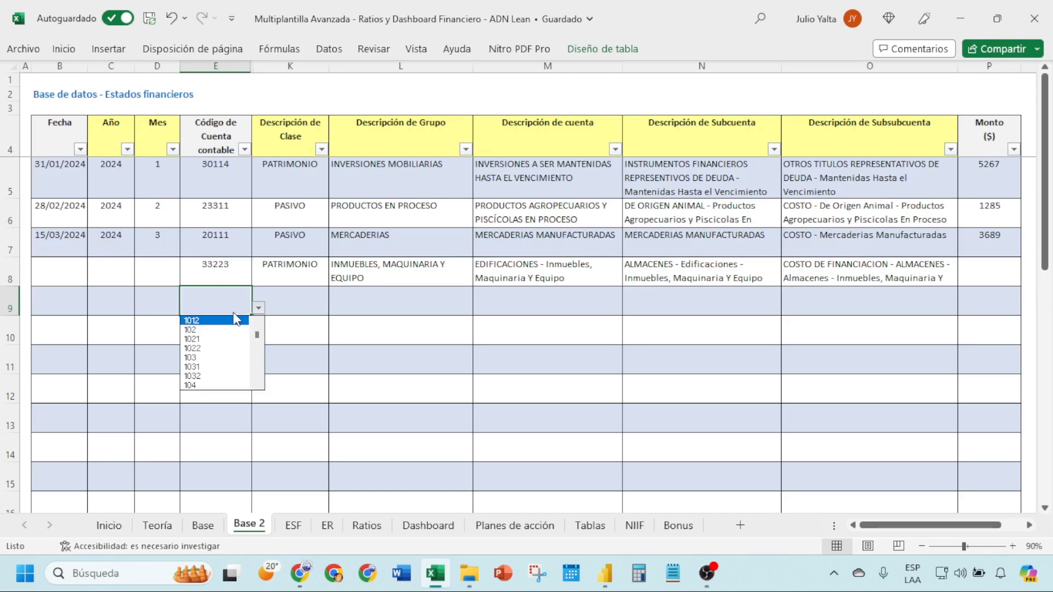
click(256, 345)
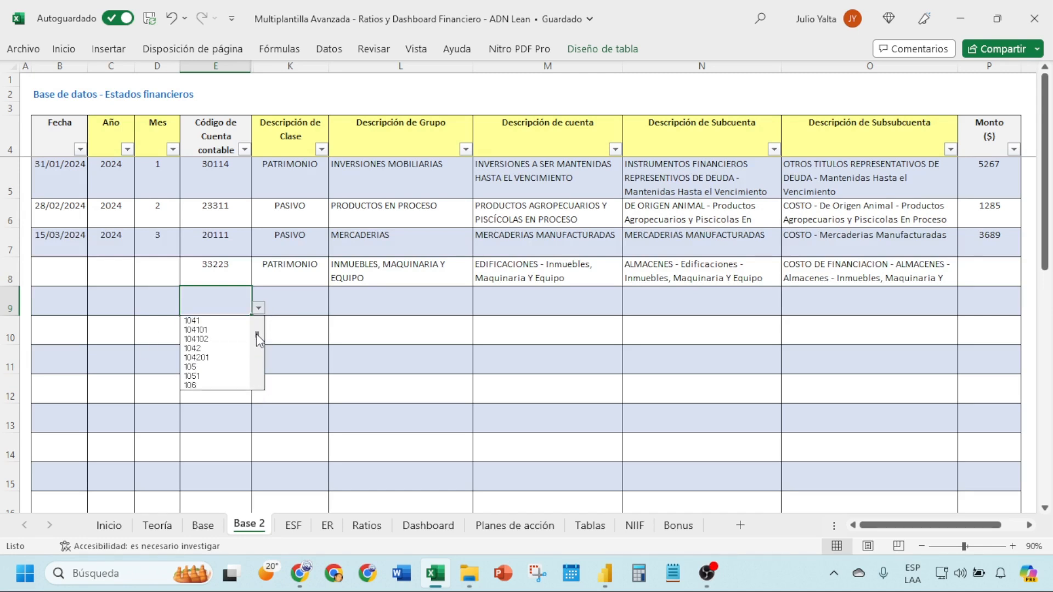
click(258, 343)
click(257, 346)
click(209, 342)
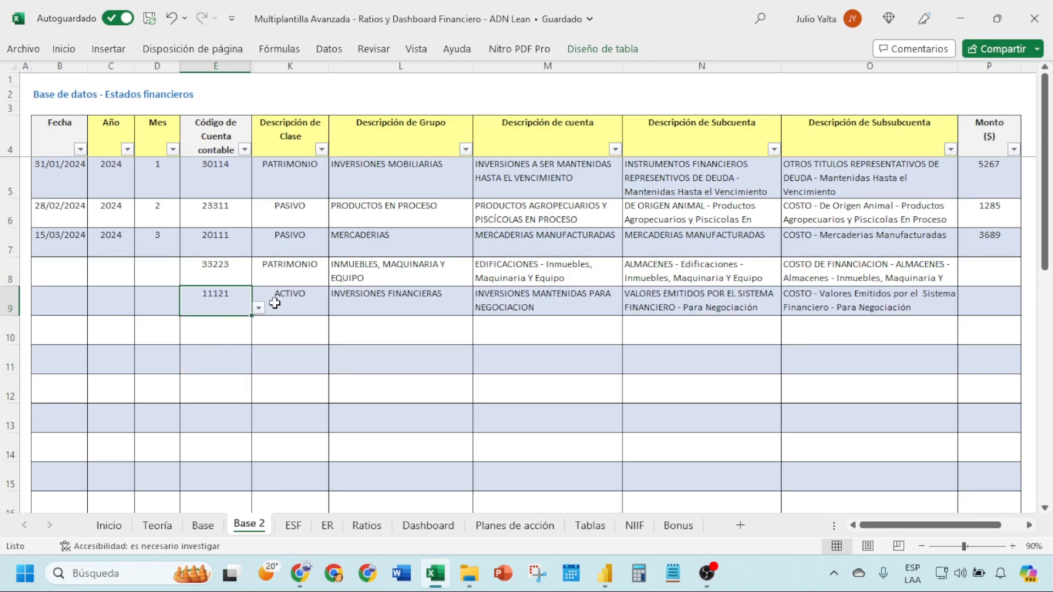
Examine the description cells filled for row 9 and its empty Monto and Fecha cells.
drag(275, 303, 932, 302)
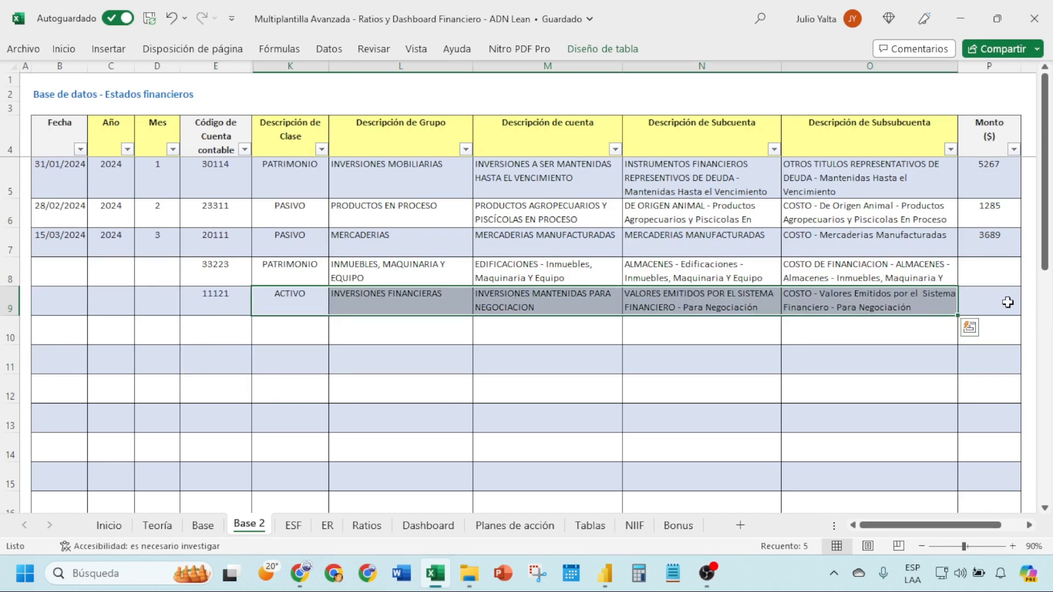
click(988, 297)
click(37, 315)
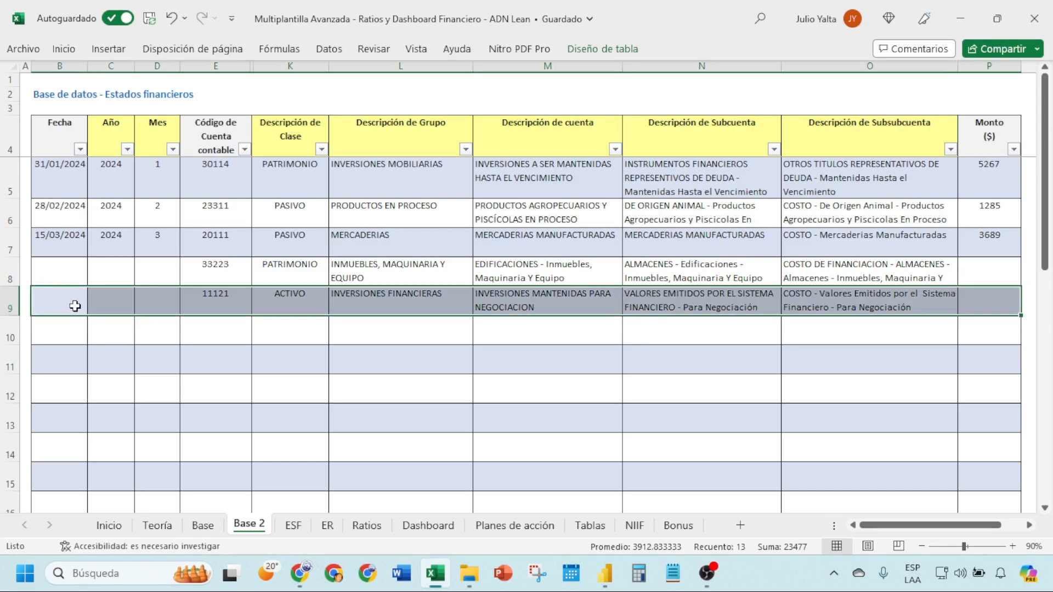
click(77, 302)
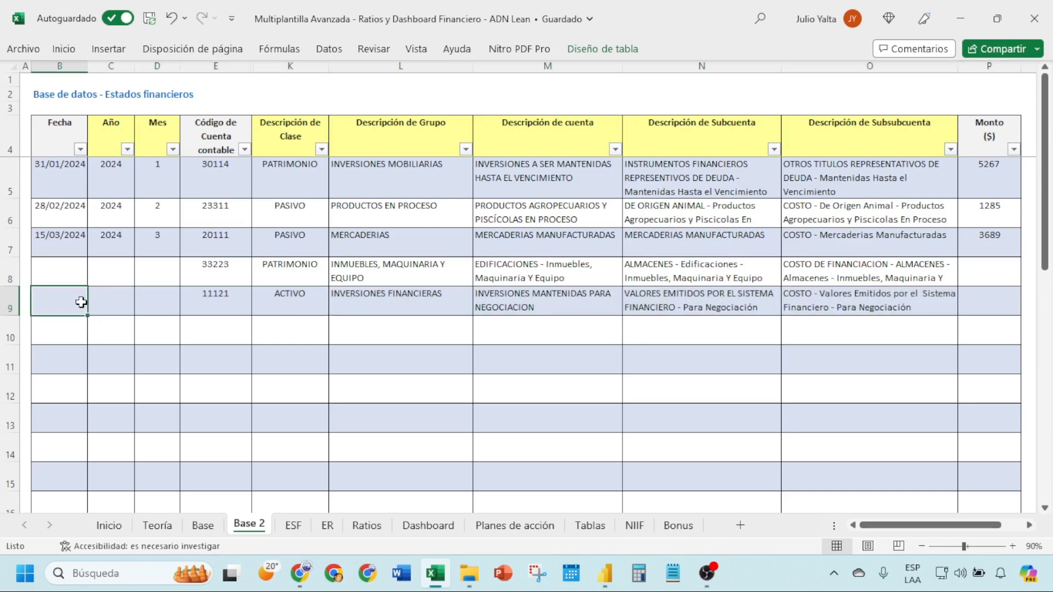
Hide the Base 2 sheet and return to the Base sheet.
right_click(262, 527)
click(280, 415)
click(204, 527)
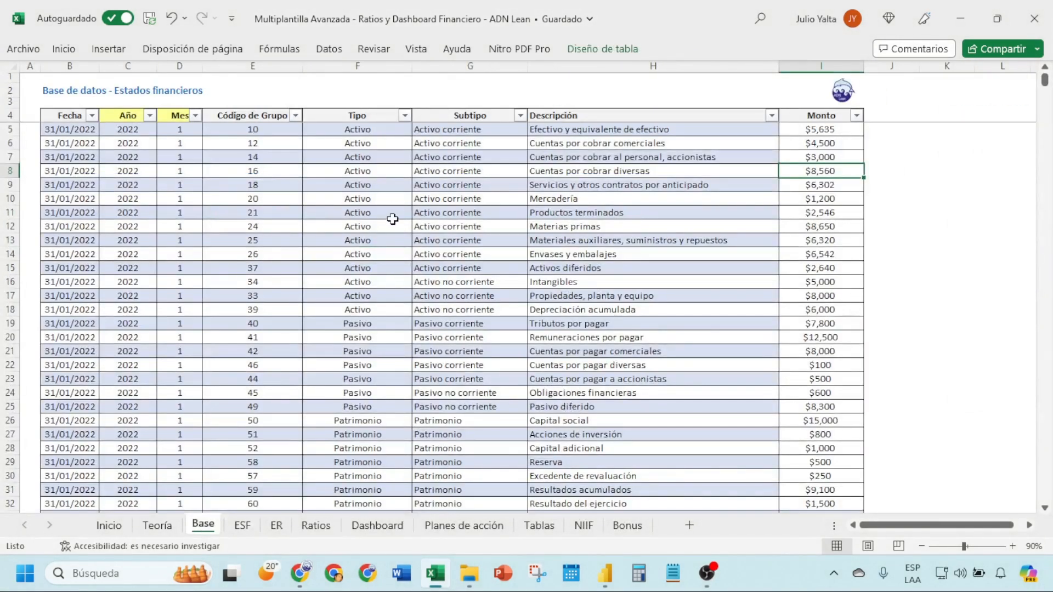
click(332, 282)
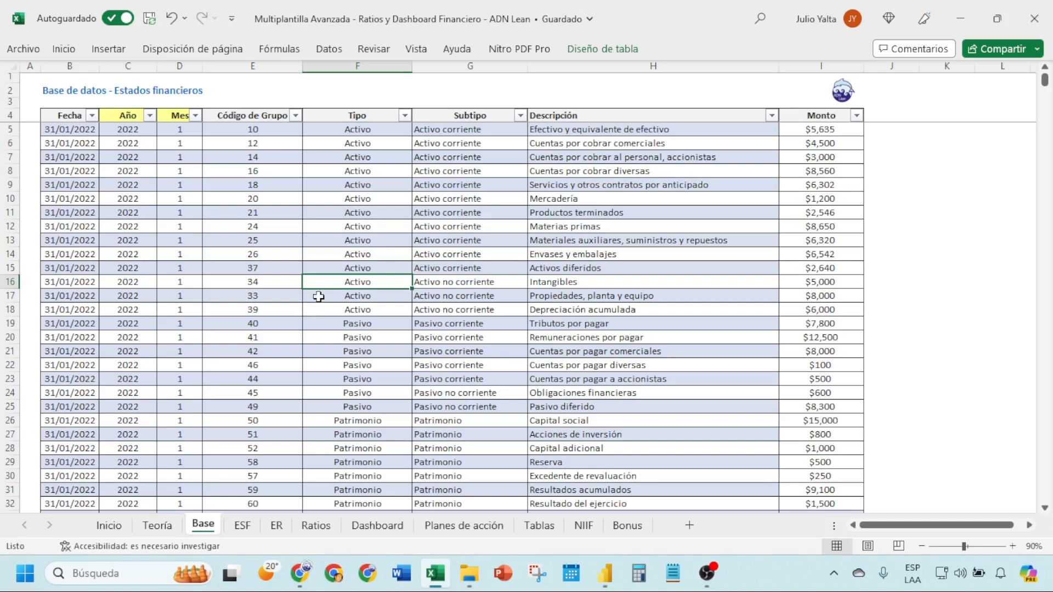
Check the ESF report, then create a PivotTable from the BASE_EEFF table on a new worksheet.
click(241, 525)
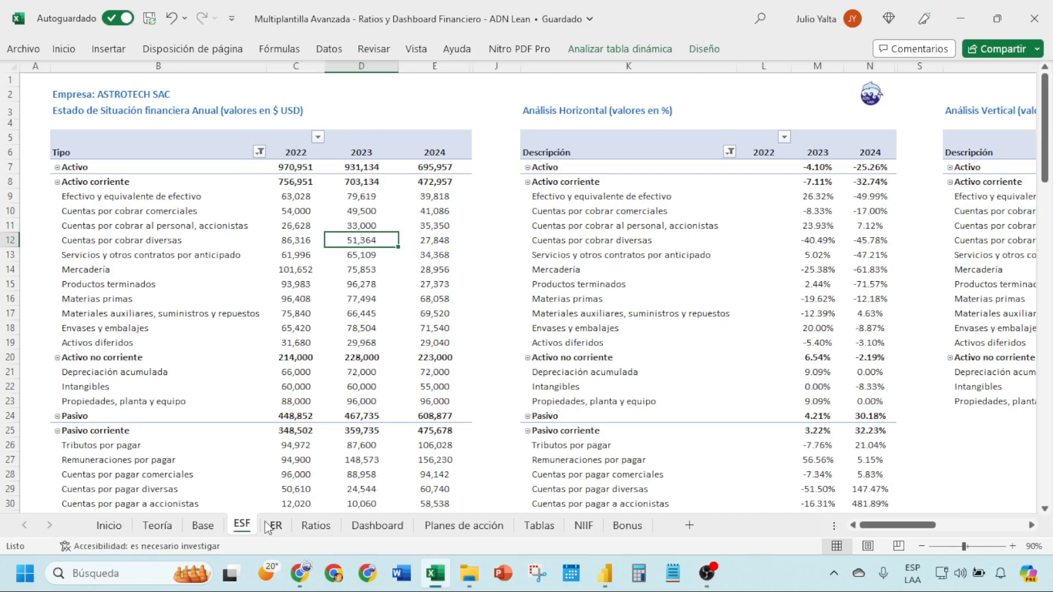
click(202, 526)
click(346, 213)
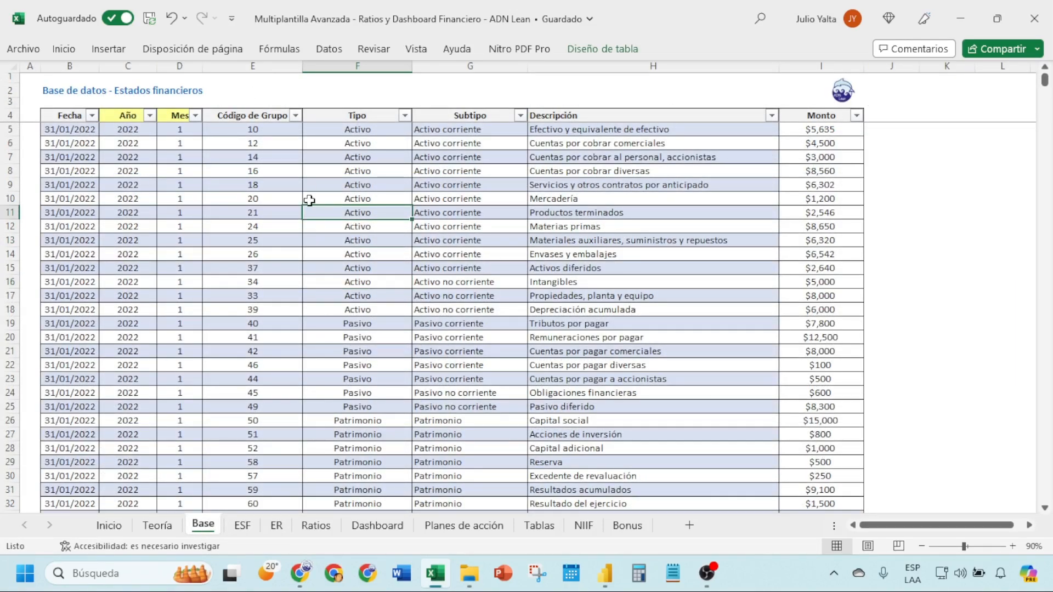
click(108, 48)
click(54, 98)
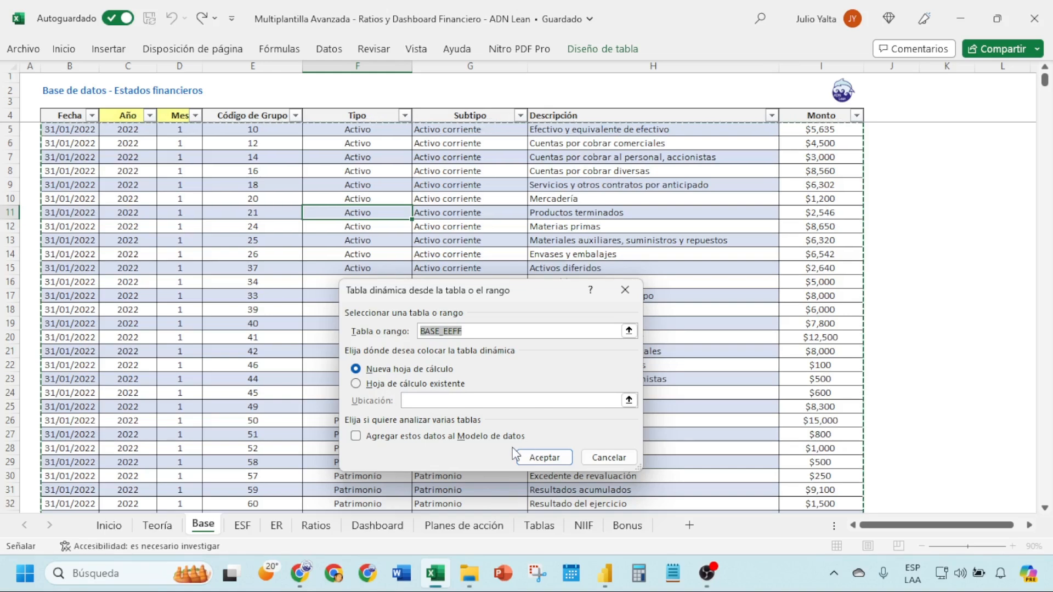
click(531, 459)
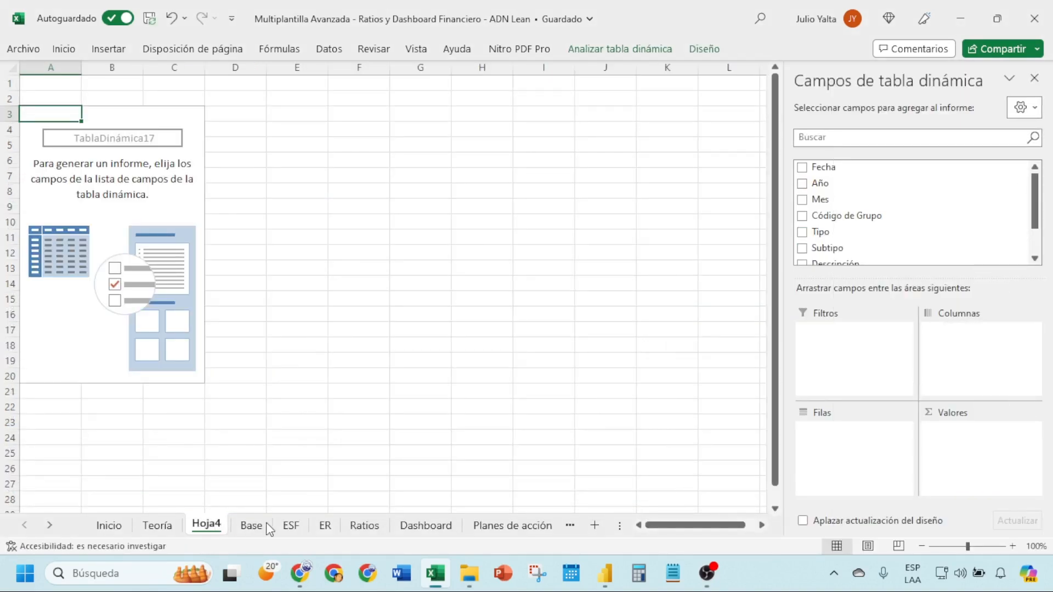
Move the new PivotTable sheet after Base and insert a narrow blank column before the PivotTable.
drag(269, 529, 281, 527)
right_click(67, 69)
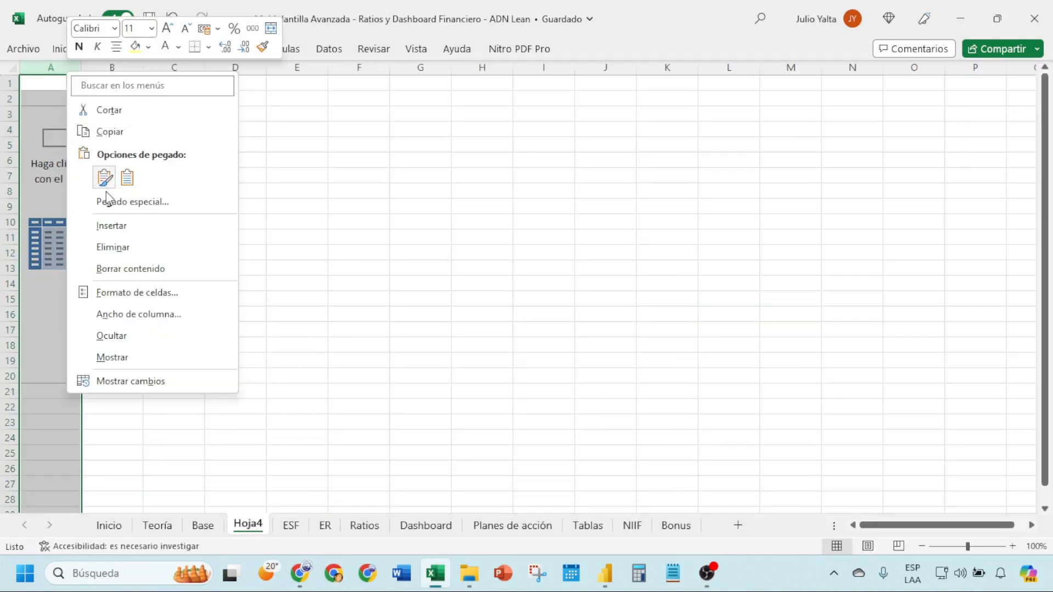
click(112, 226)
drag(81, 69, 60, 68)
click(153, 189)
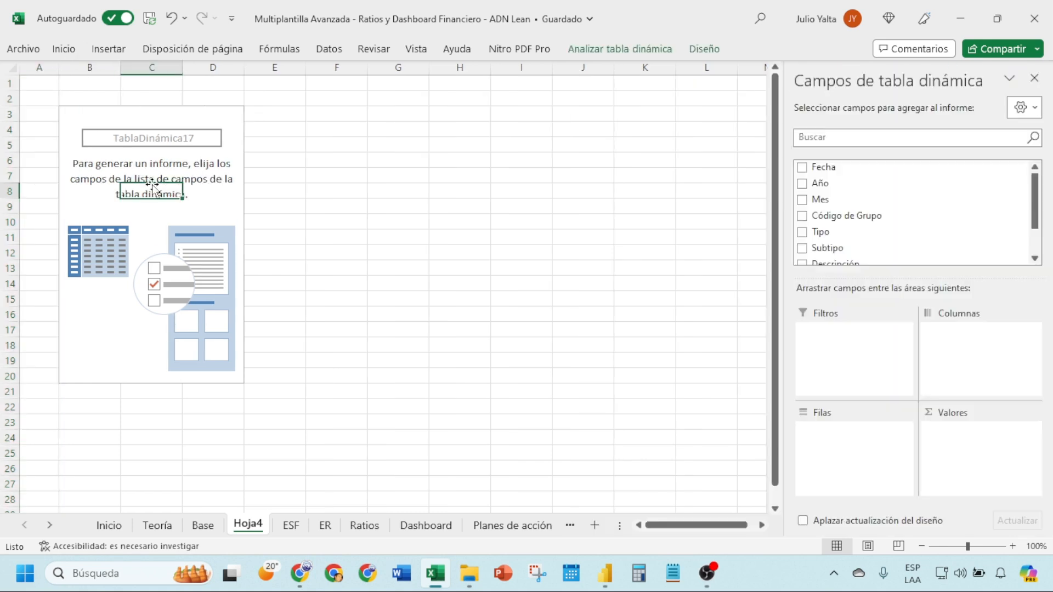
Lay out the PivotTable like the ESF report, with Tipo, Subtipo and Descripción as rows, Año as columns and Monto summed as values.
scroll(894, 219, down, 1)
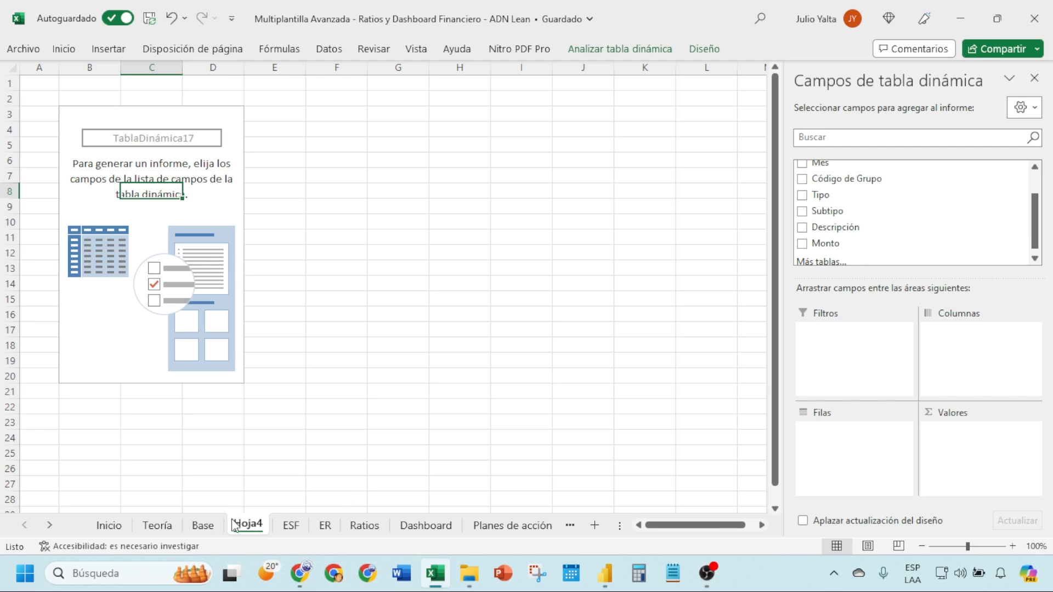
click(290, 526)
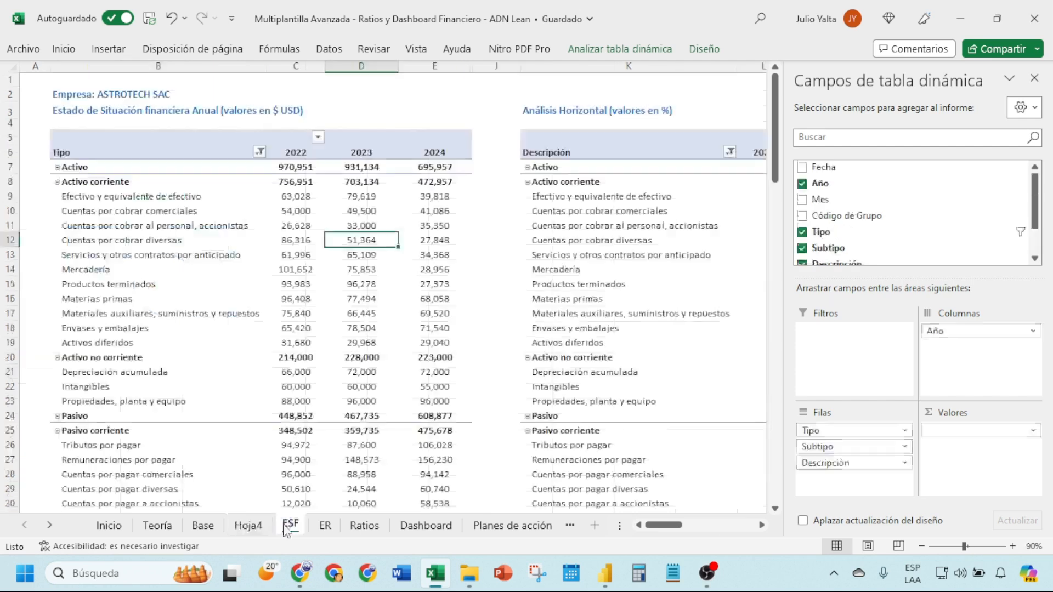
click(249, 527)
drag(842, 233, 844, 449)
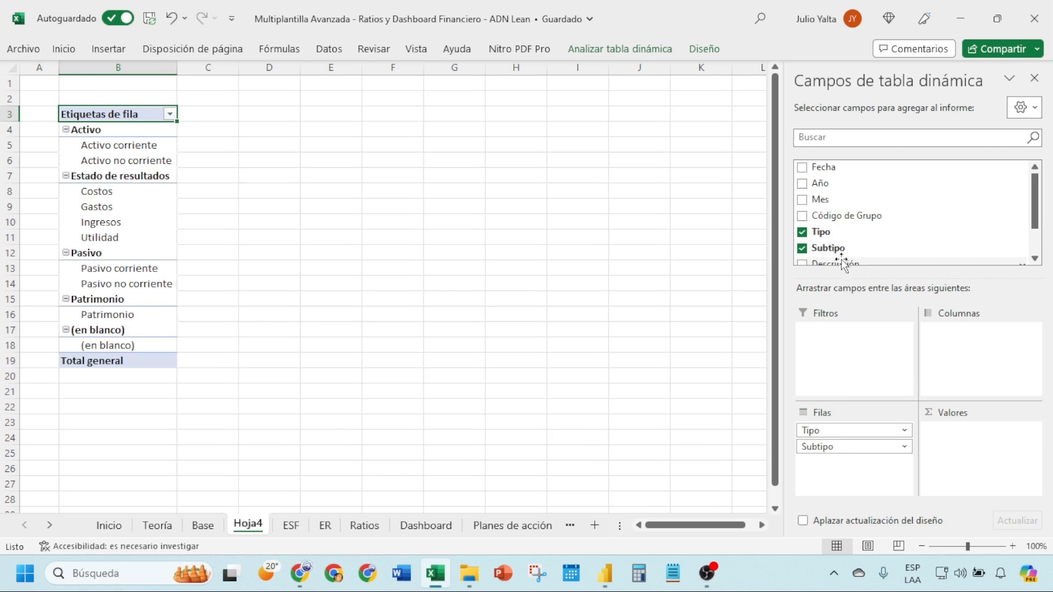
drag(841, 263, 837, 467)
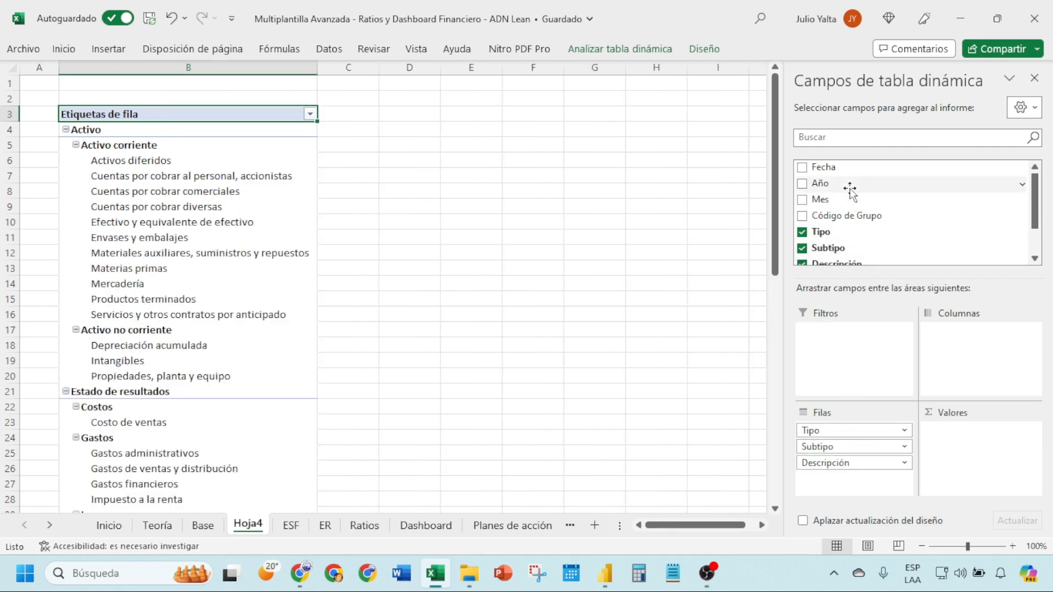
drag(825, 184, 952, 350)
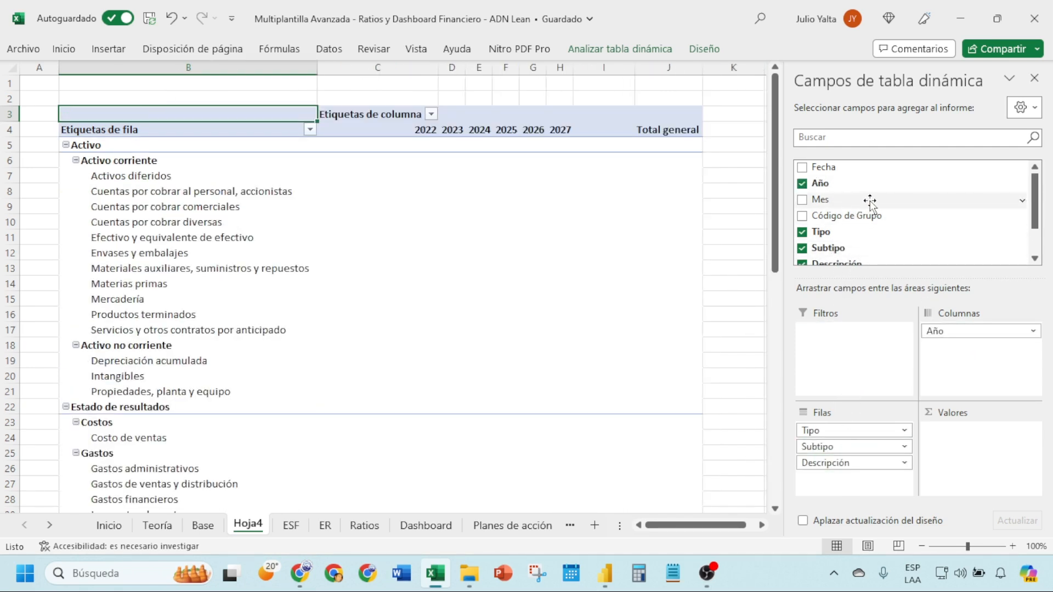
scroll(875, 202, down, 1)
drag(844, 237, 963, 433)
click(381, 211)
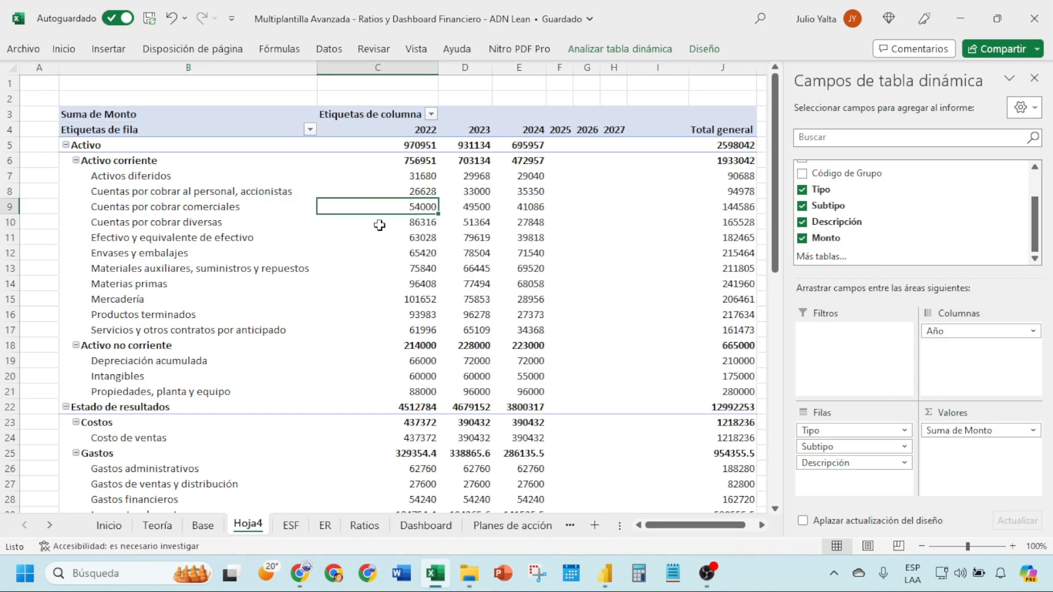
Filter the PivotTable's Tipo row labels to Activo, Pasivo and Patrimonio only.
click(311, 130)
click(157, 339)
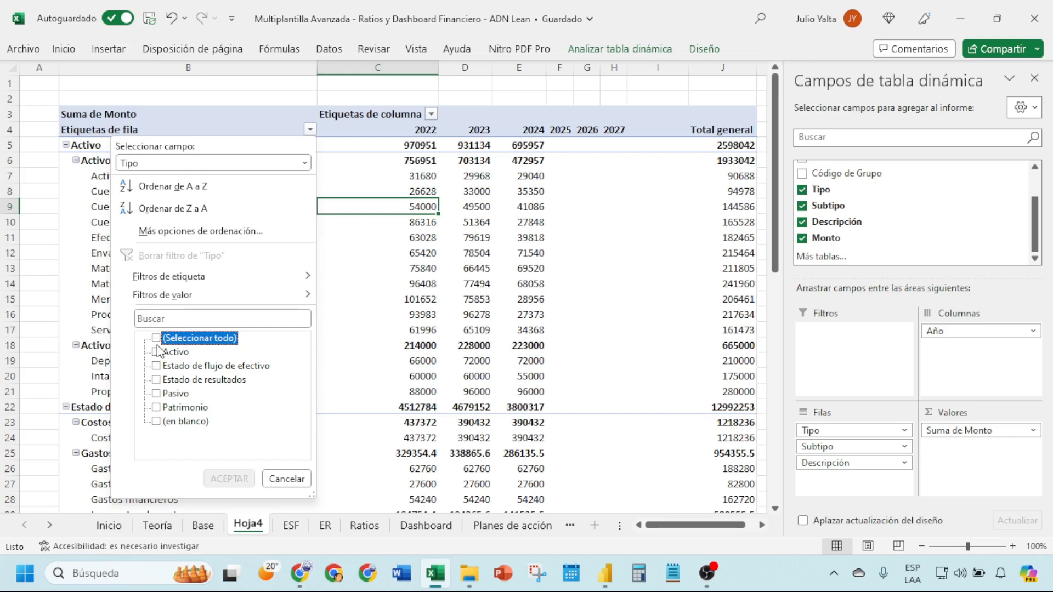
click(164, 352)
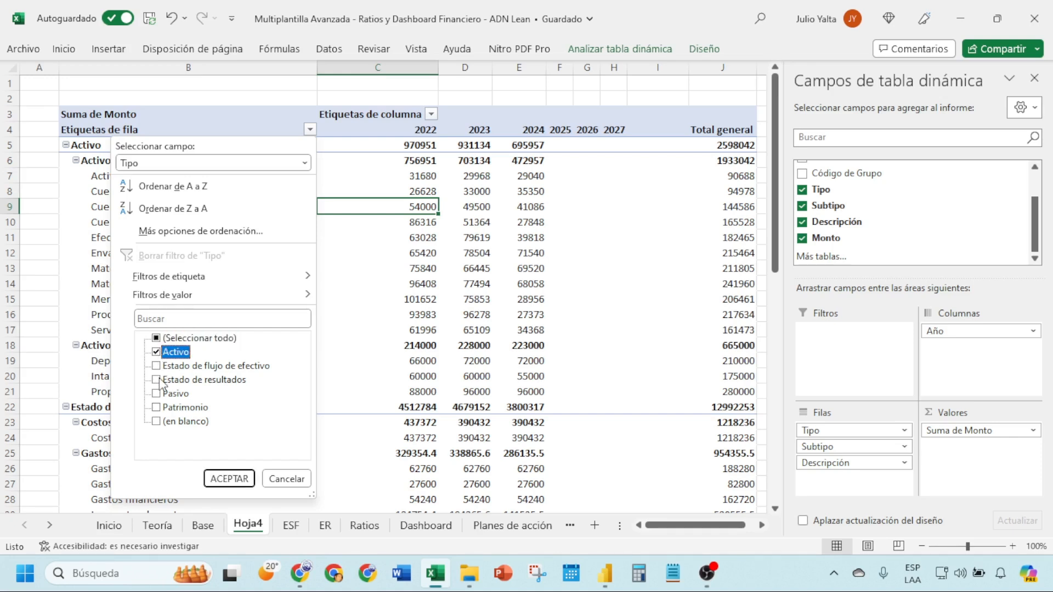
click(167, 394)
click(170, 407)
click(228, 478)
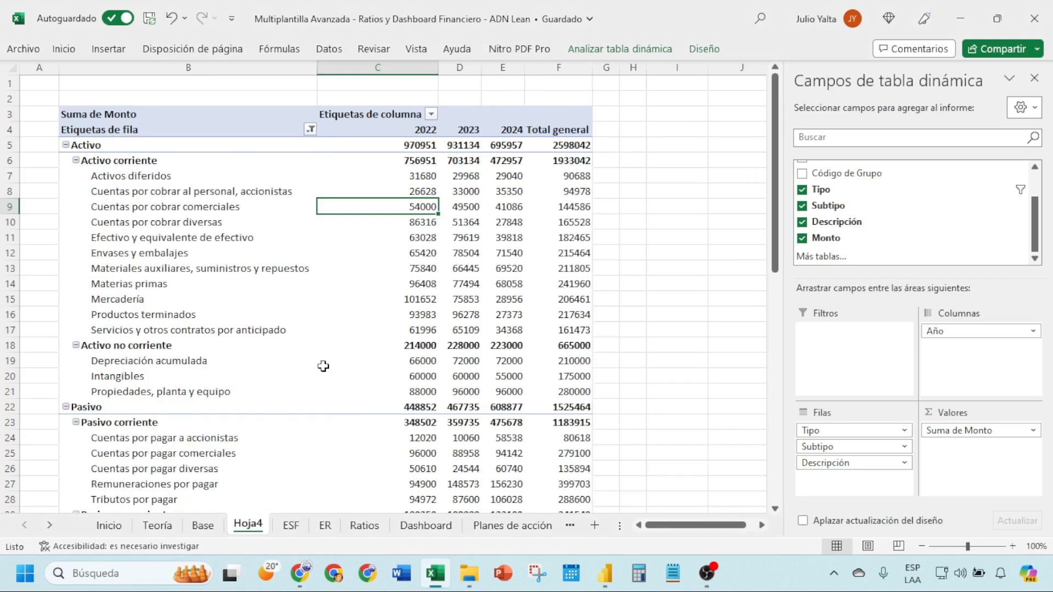
Narrow column C and turn off the PivotTable's grand totals for both rows and columns.
drag(436, 66, 418, 66)
click(387, 67)
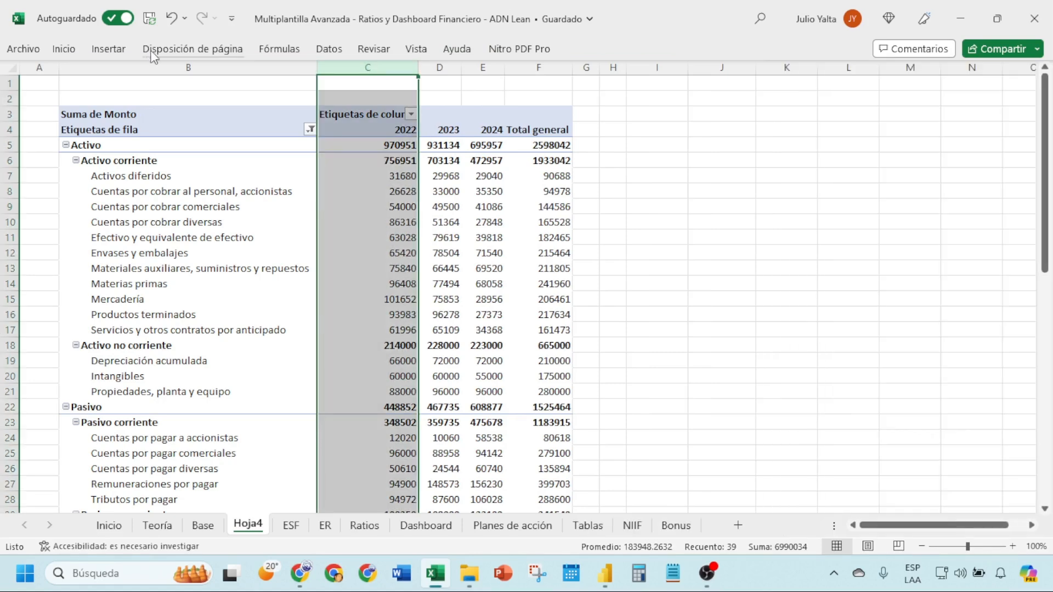
click(377, 198)
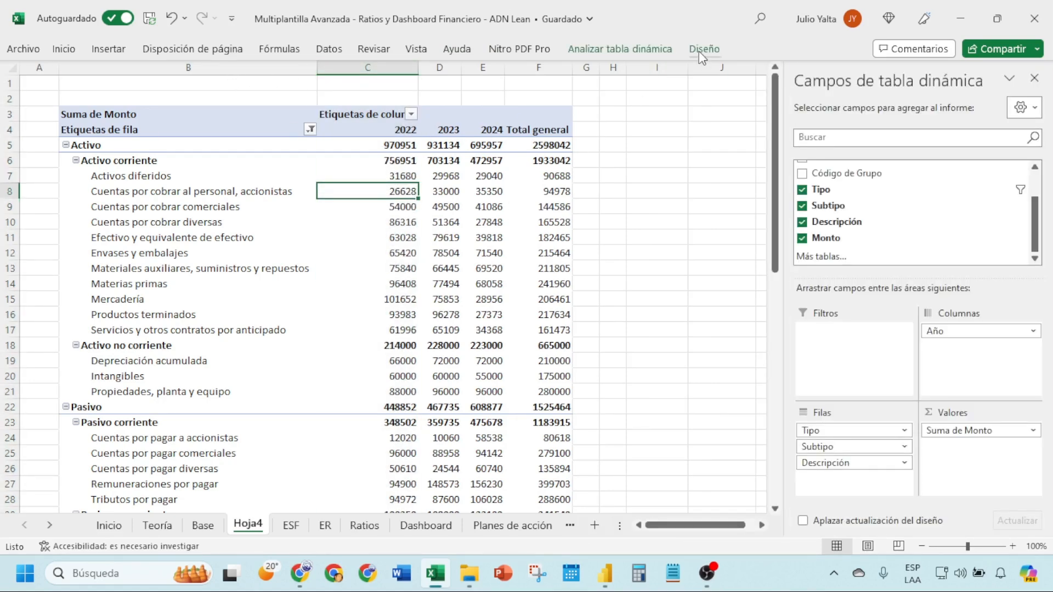
click(701, 50)
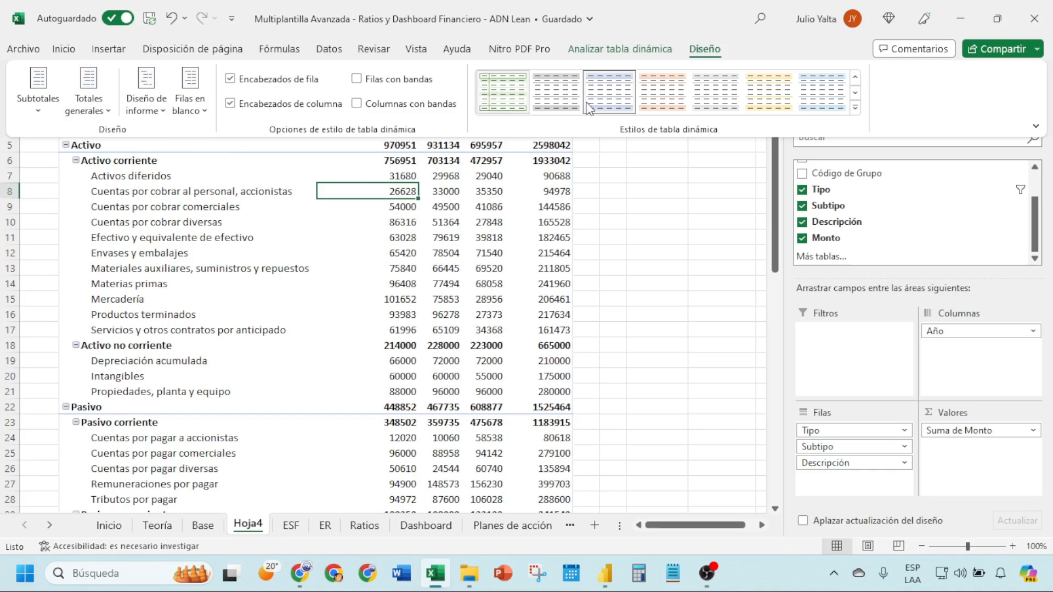
click(85, 112)
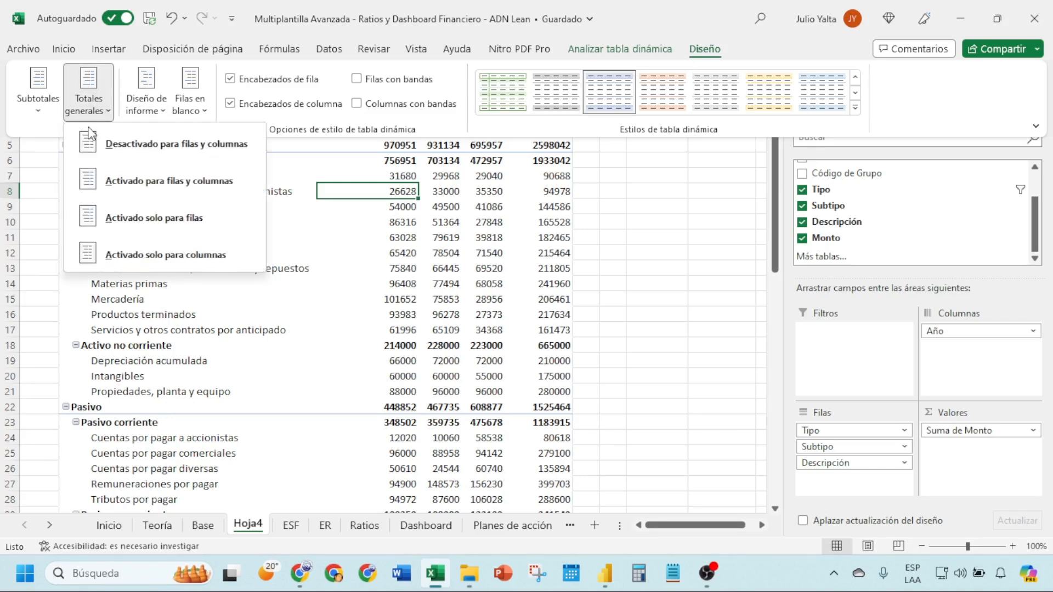
click(106, 143)
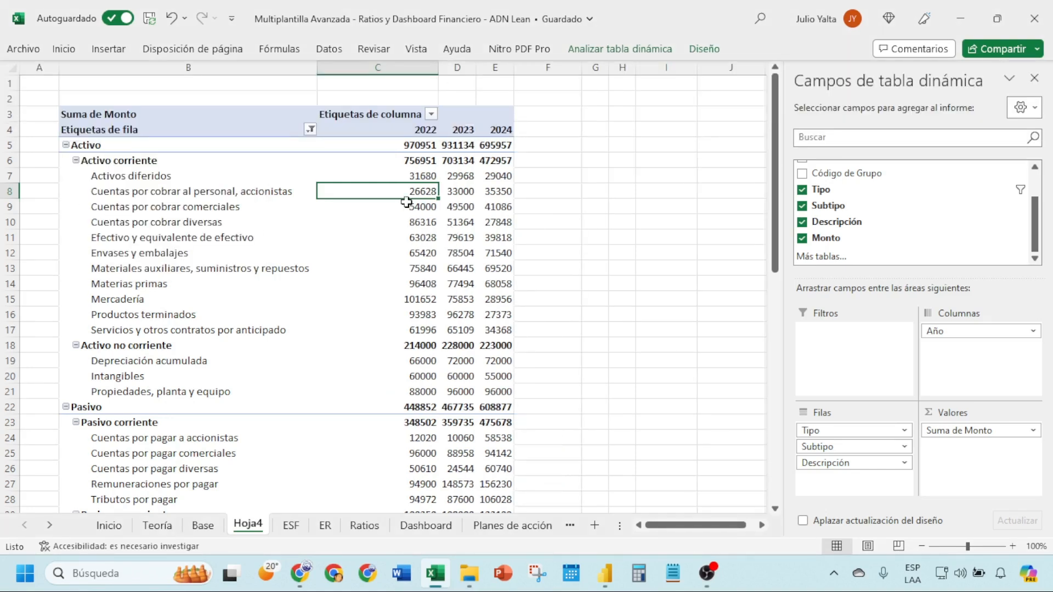
Center the contents of the 2022 column in the Hoja4 PivotTable and make the column narrower.
click(384, 68)
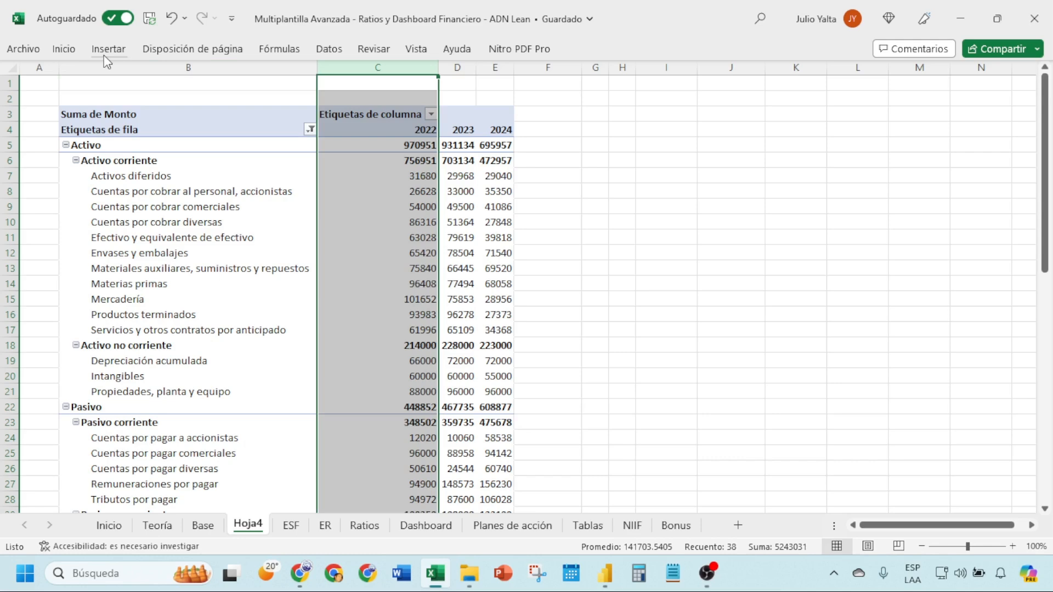
right_click(68, 53)
key(Escape)
click(64, 49)
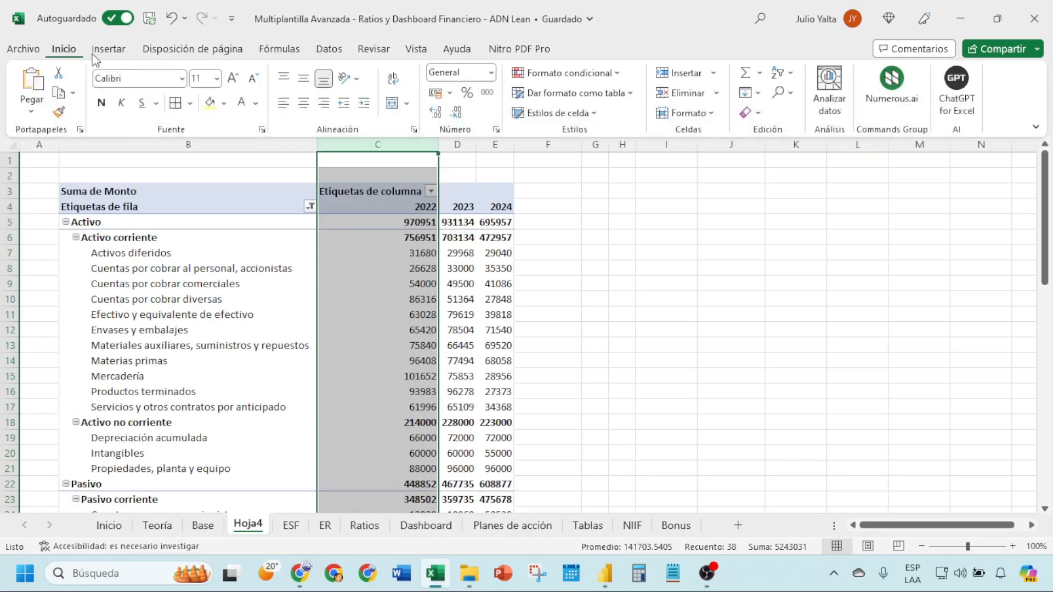
click(303, 103)
scroll(485, 240, down, 1)
scroll(485, 240, up, 1)
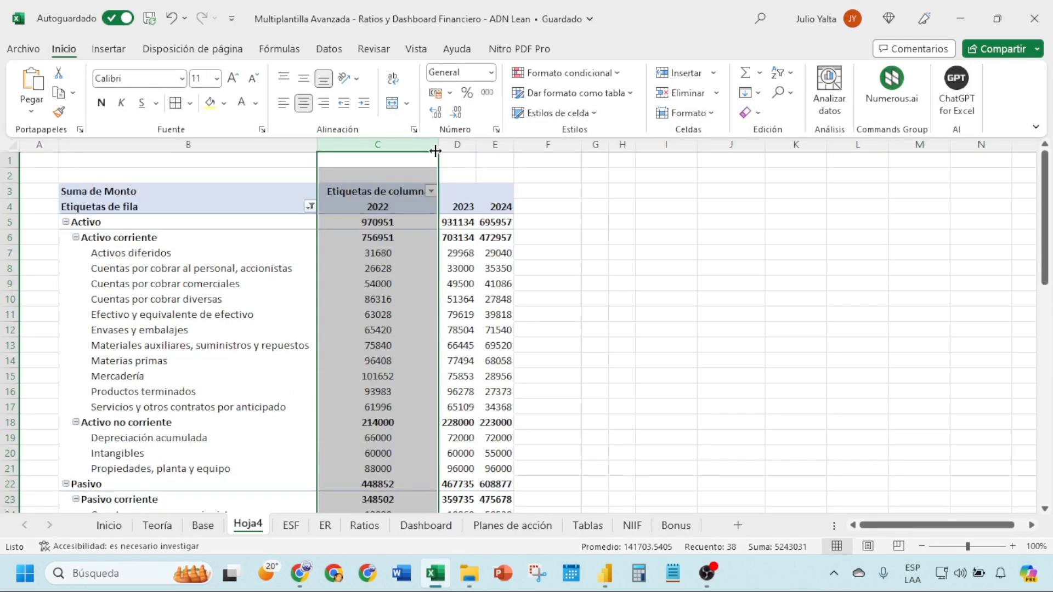
drag(438, 145, 412, 144)
Review the Hoja4 PivotTable down to Patrimonio and compare it with the ESF sheet's annual statement and Análisis Horizontal table.
scroll(426, 301, down, 7)
scroll(438, 283, down, 1)
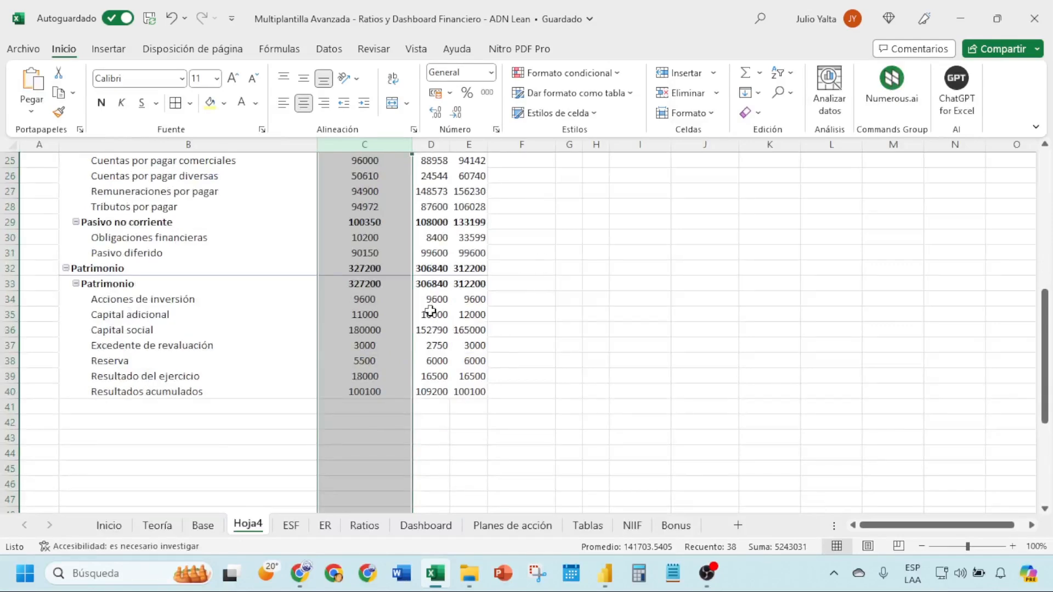
scroll(361, 305, up, 8)
scroll(364, 294, down, 1)
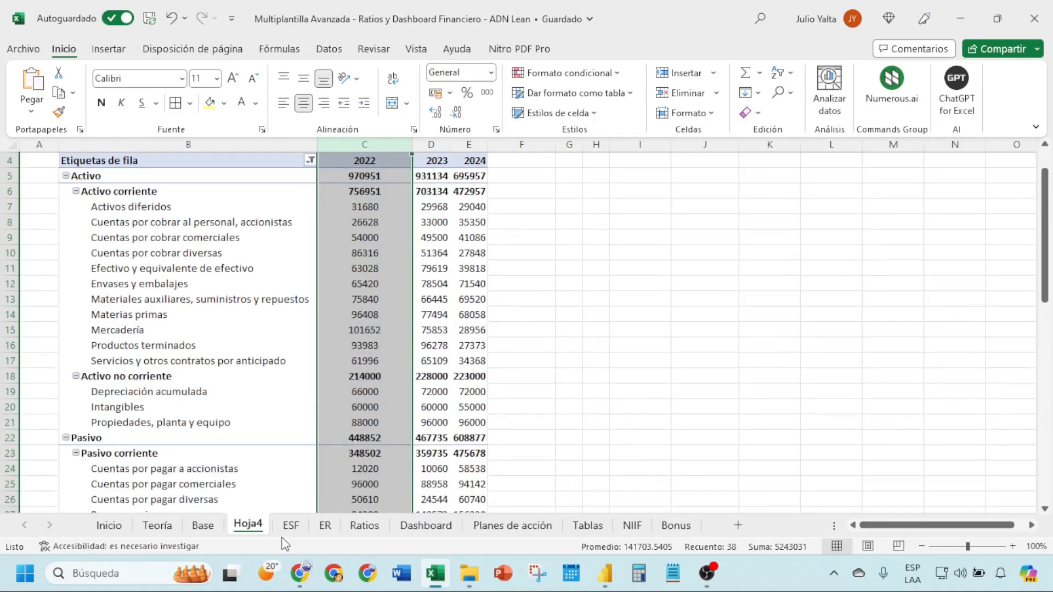
click(291, 525)
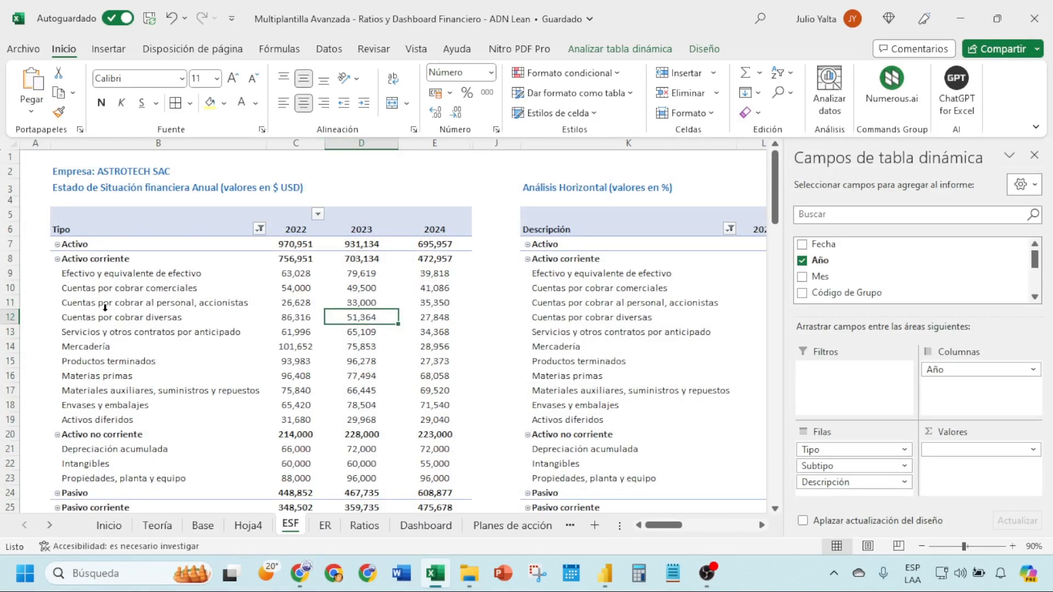
scroll(362, 324, down, 1)
scroll(307, 280, up, 1)
click(565, 277)
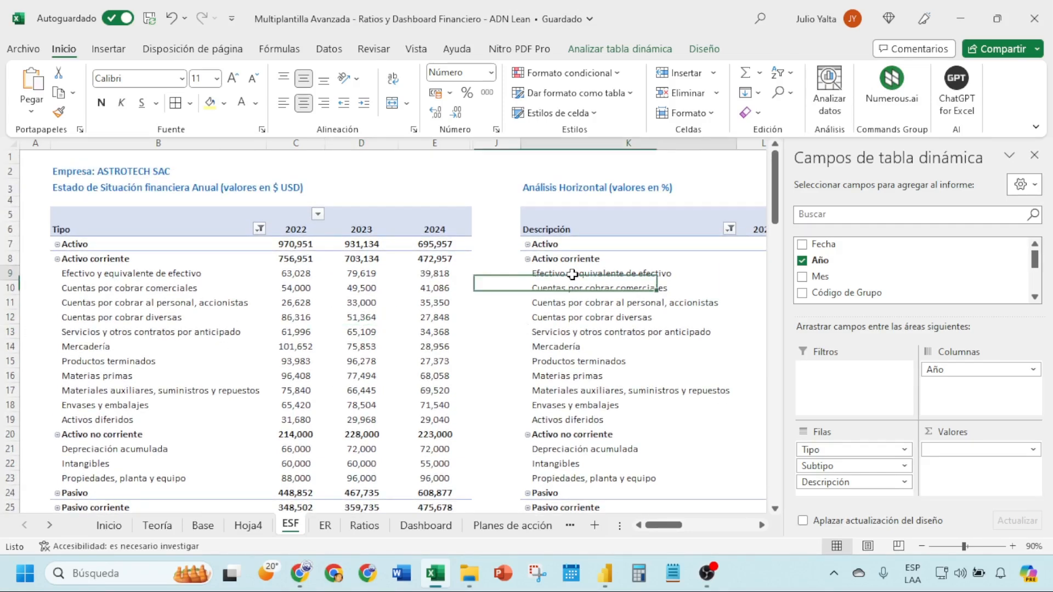
click(1034, 156)
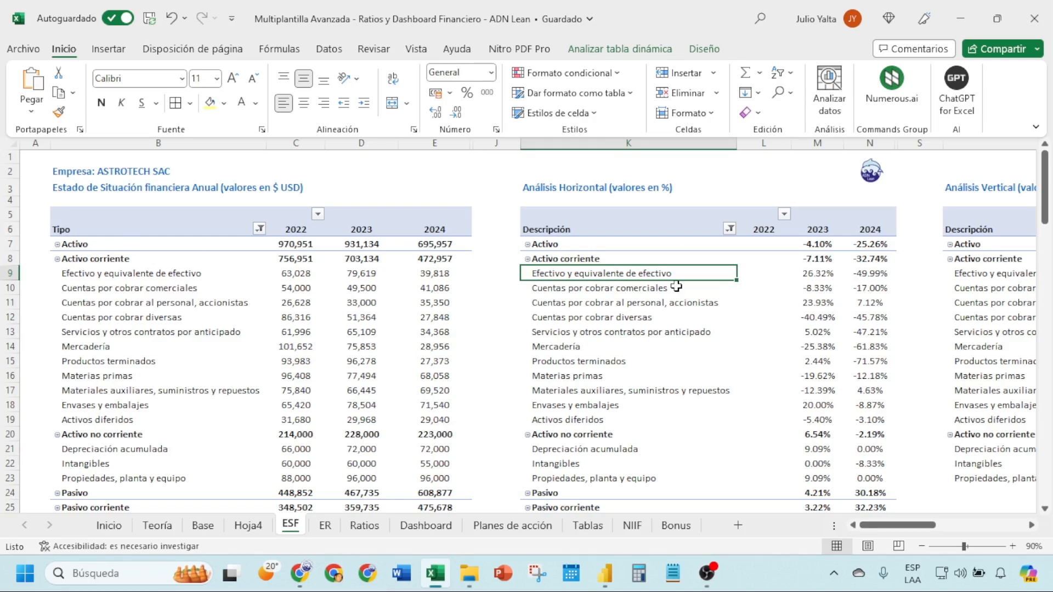
Duplicate the Hoja4 PivotTable by copying columns B to E and pasting them from column G onward.
click(247, 525)
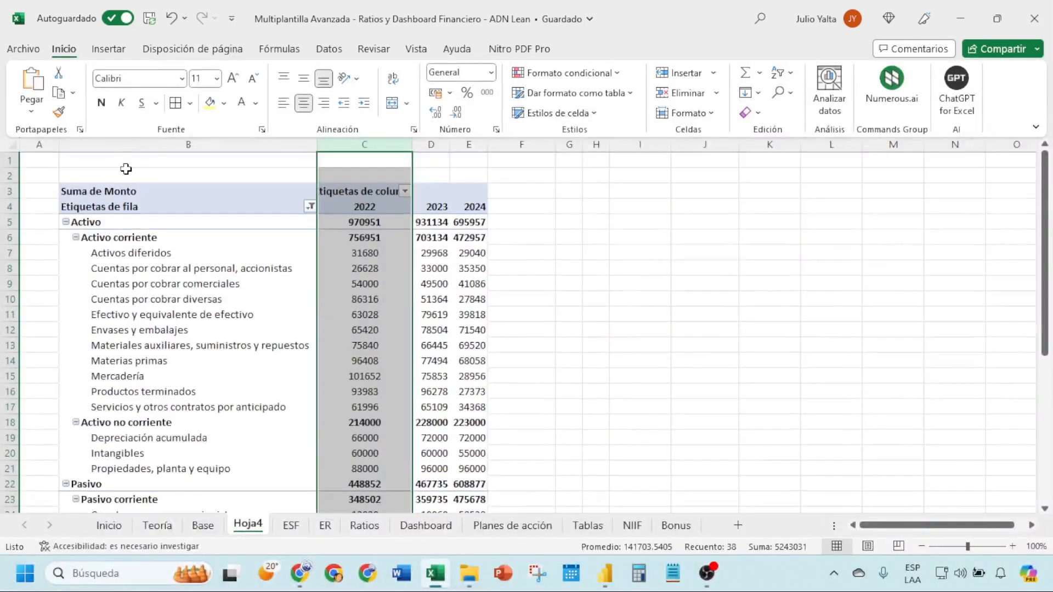
drag(104, 144, 480, 144)
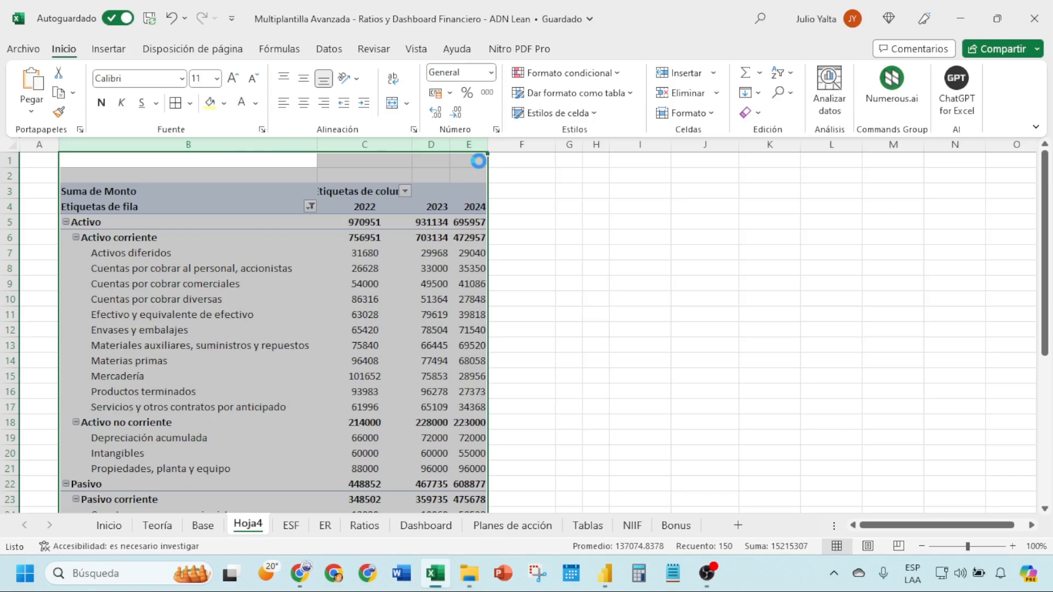
key(ctrl+c)
click(569, 144)
key(ctrl+v)
click(867, 314)
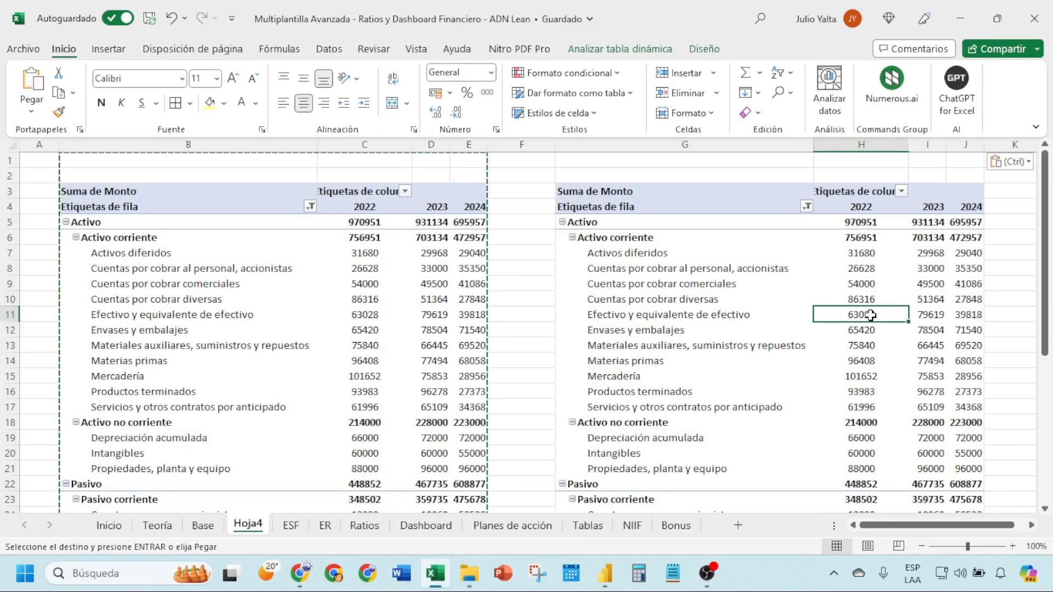
Show the copied PivotTable's Monto values as % de la diferencia de with Año as base field, and narrow column H.
scroll(871, 316, right, 2)
drag(570, 314, 605, 313)
right_click(628, 314)
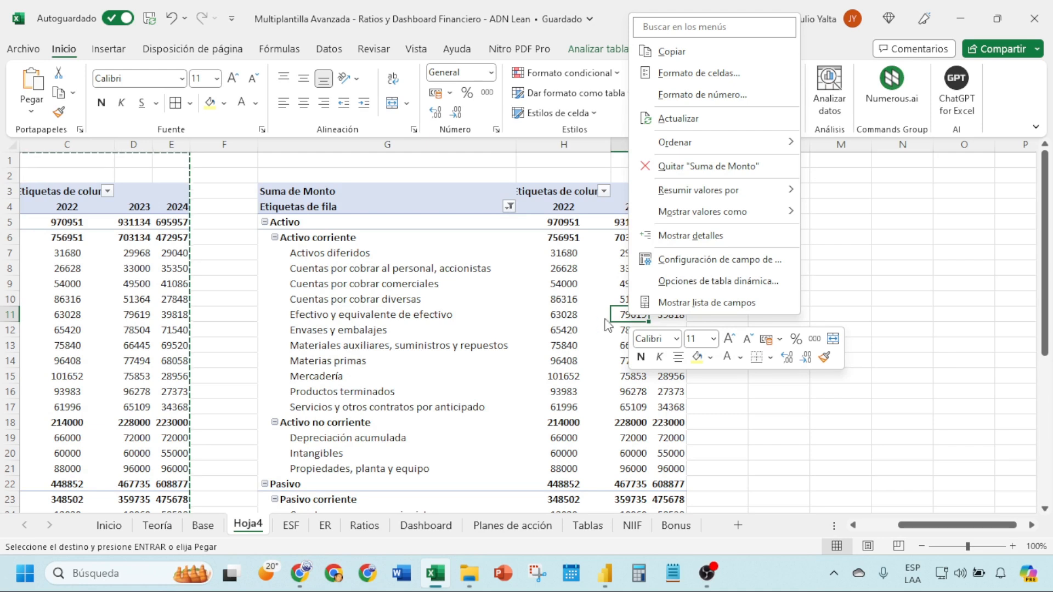
mouse_move(713, 220)
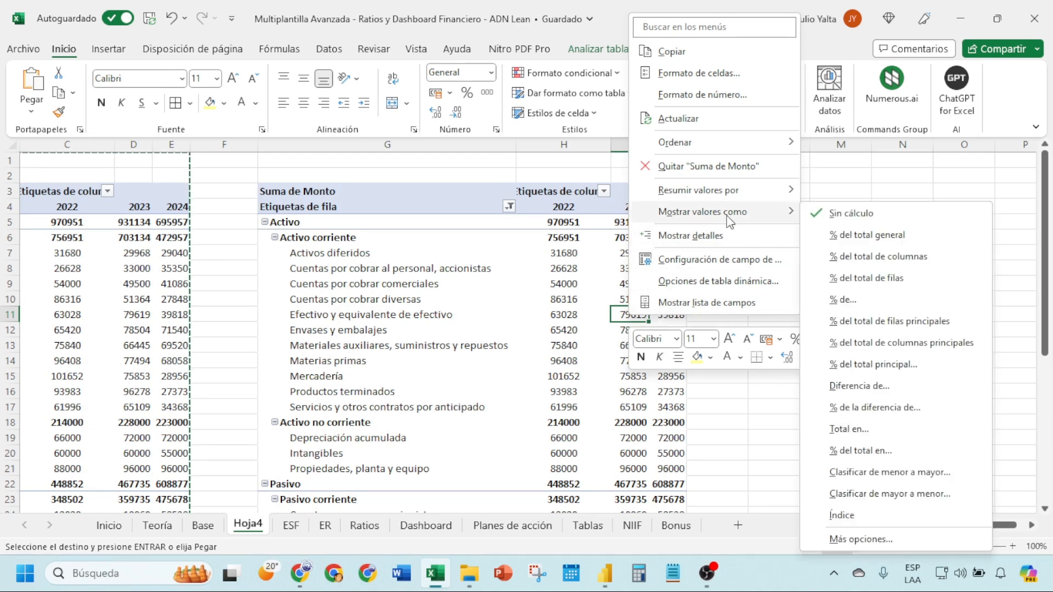
click(905, 408)
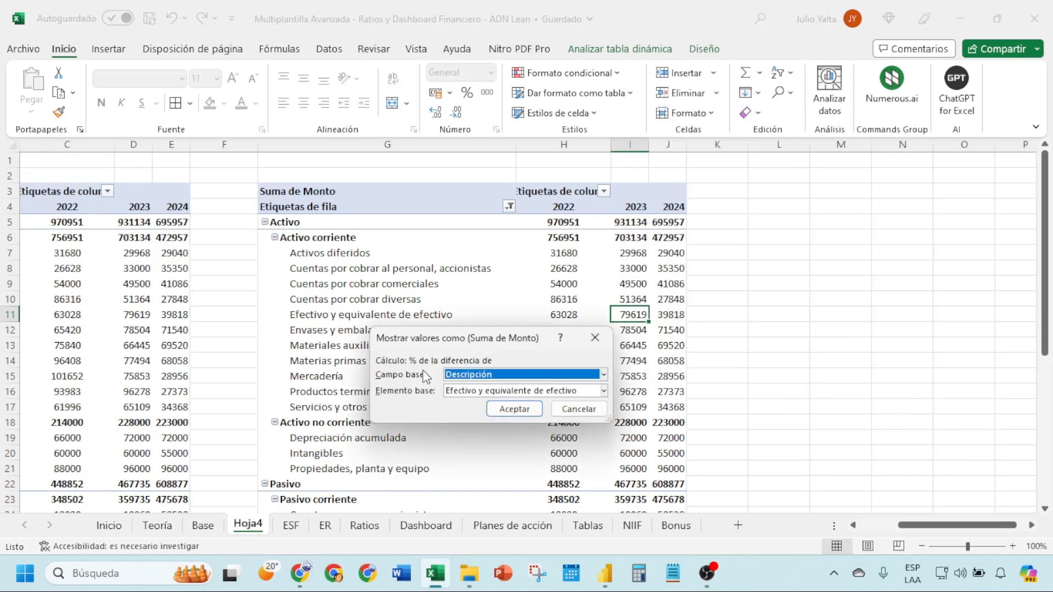
click(603, 375)
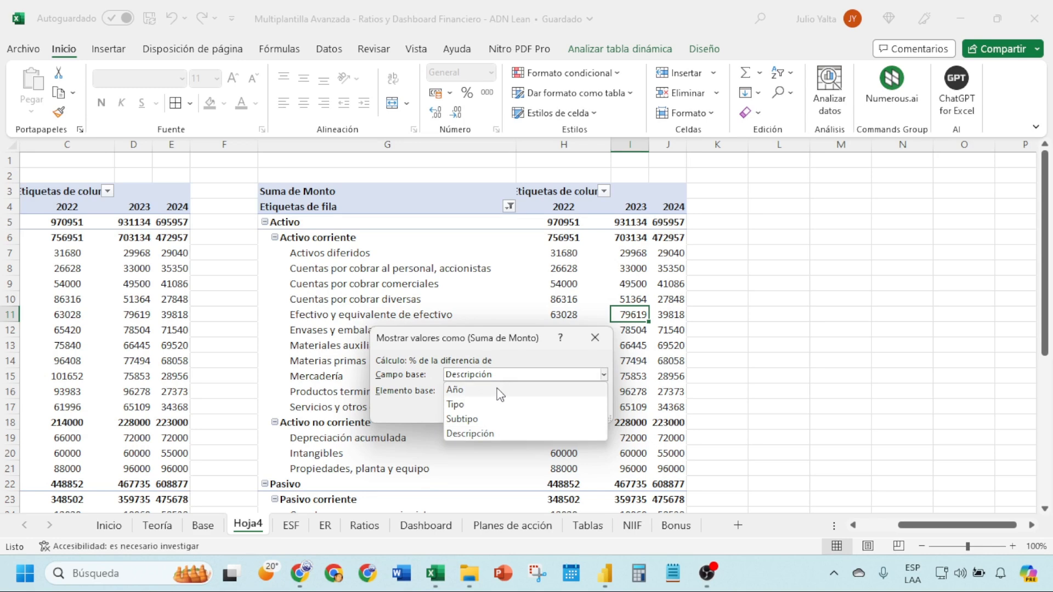
click(500, 388)
click(508, 408)
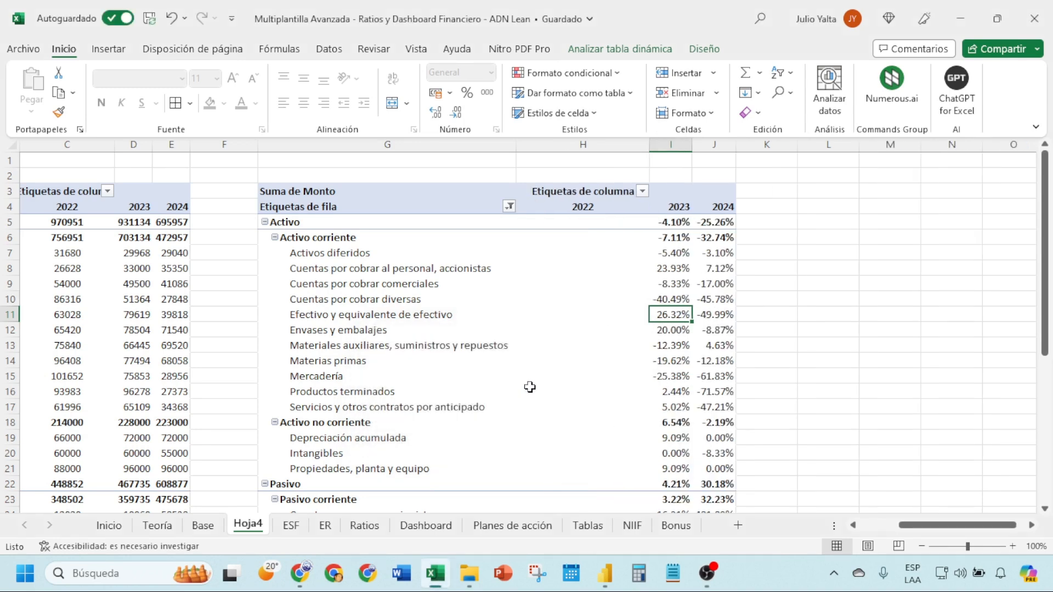
drag(652, 143, 612, 144)
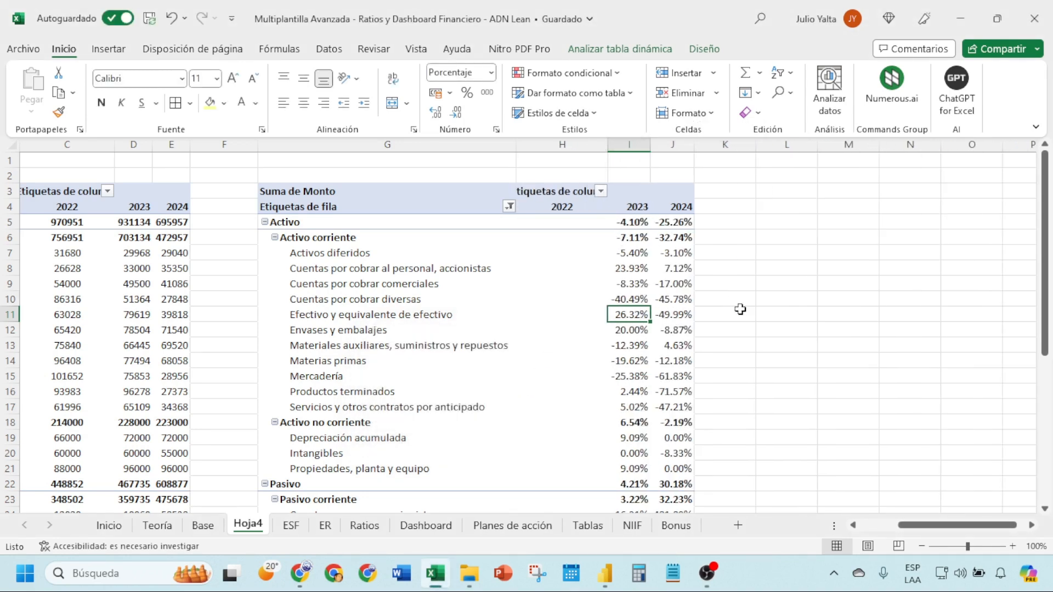
Examine the year-over-year percentage changes of the Activo and Pasivo accounts beside the original amounts.
drag(740, 314, 543, 330)
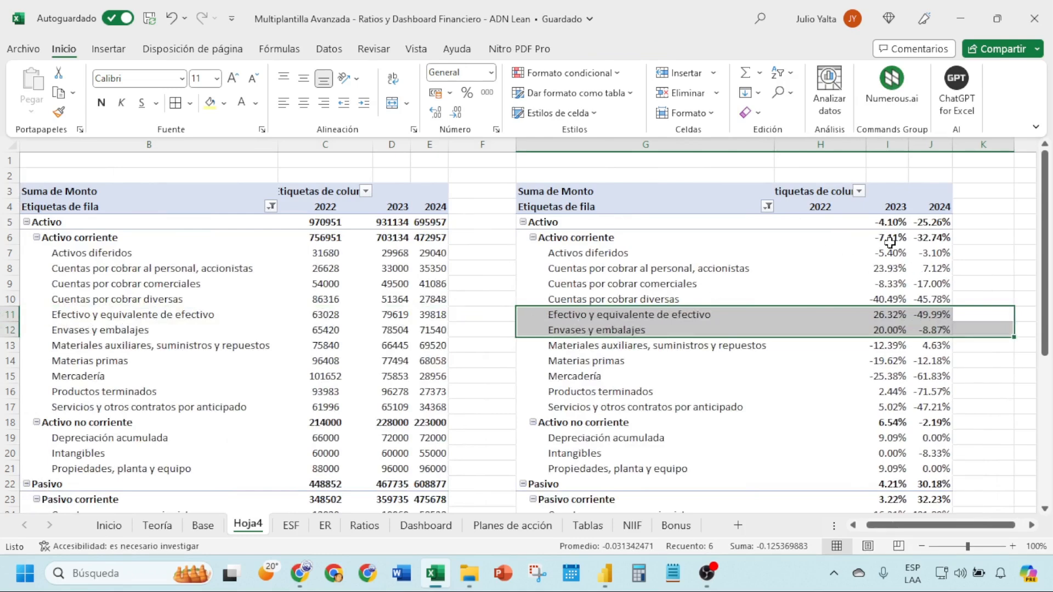
click(596, 254)
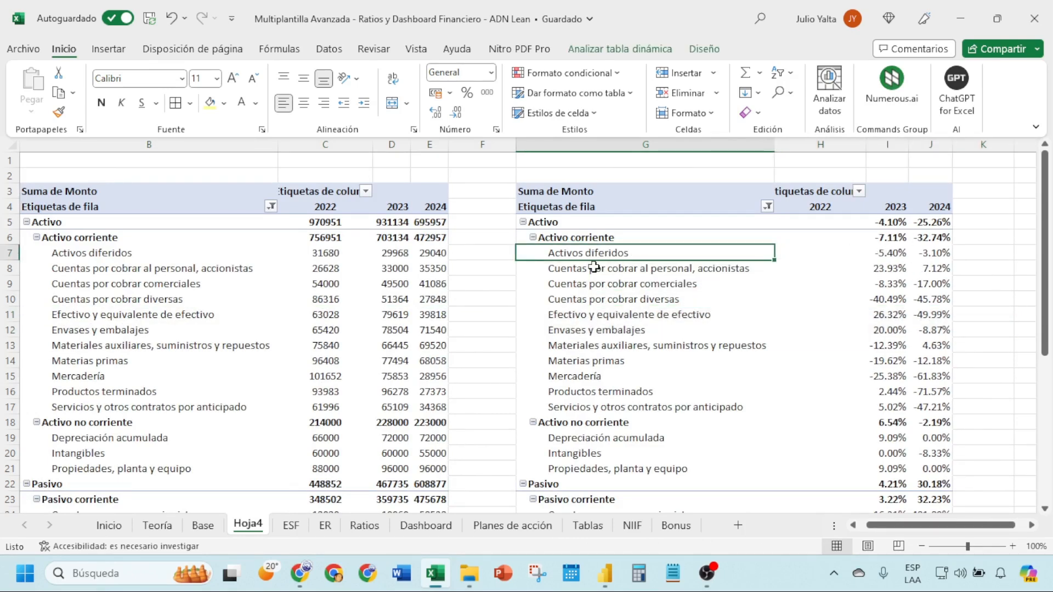
click(587, 266)
scroll(574, 378, down, 2)
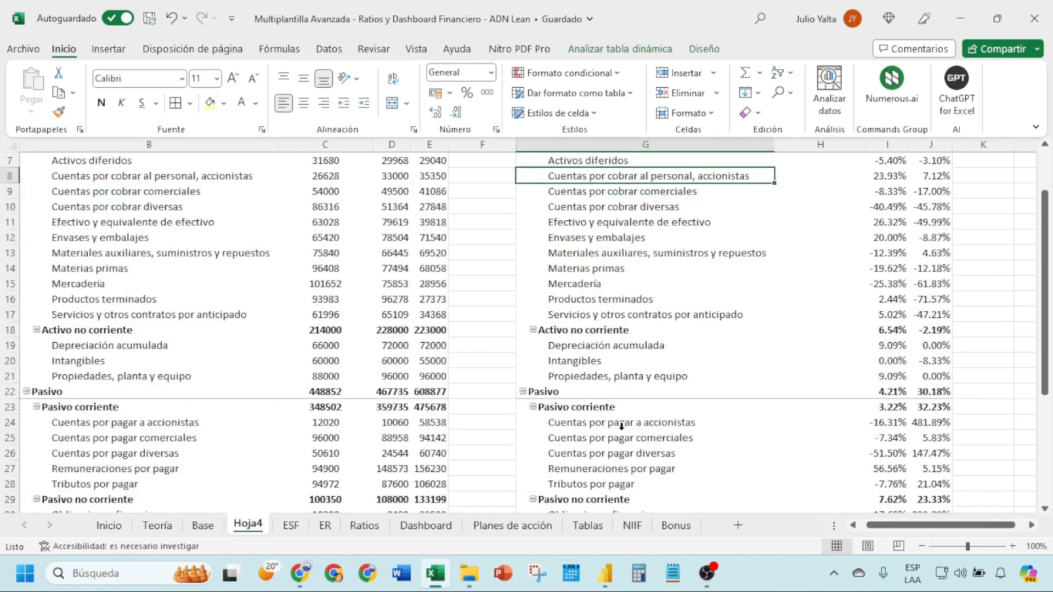
scroll(841, 372, up, 2)
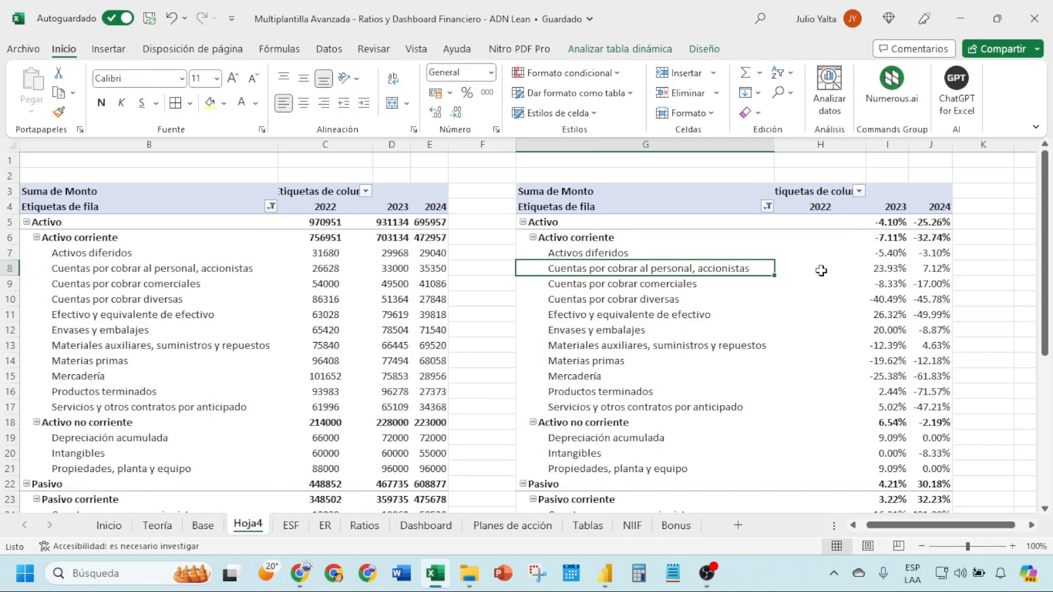
click(881, 298)
click(929, 298)
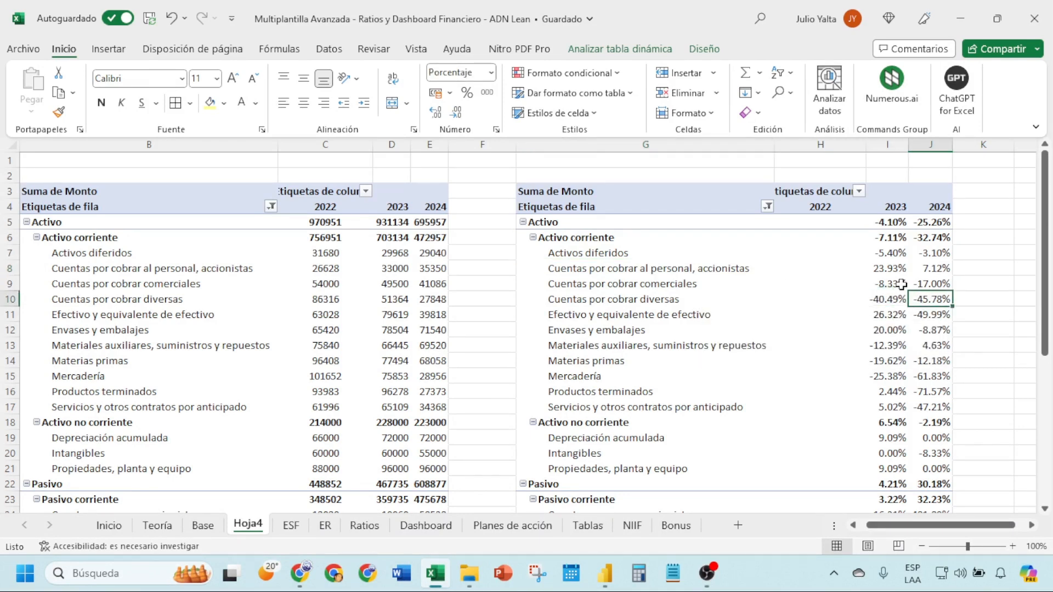
click(893, 268)
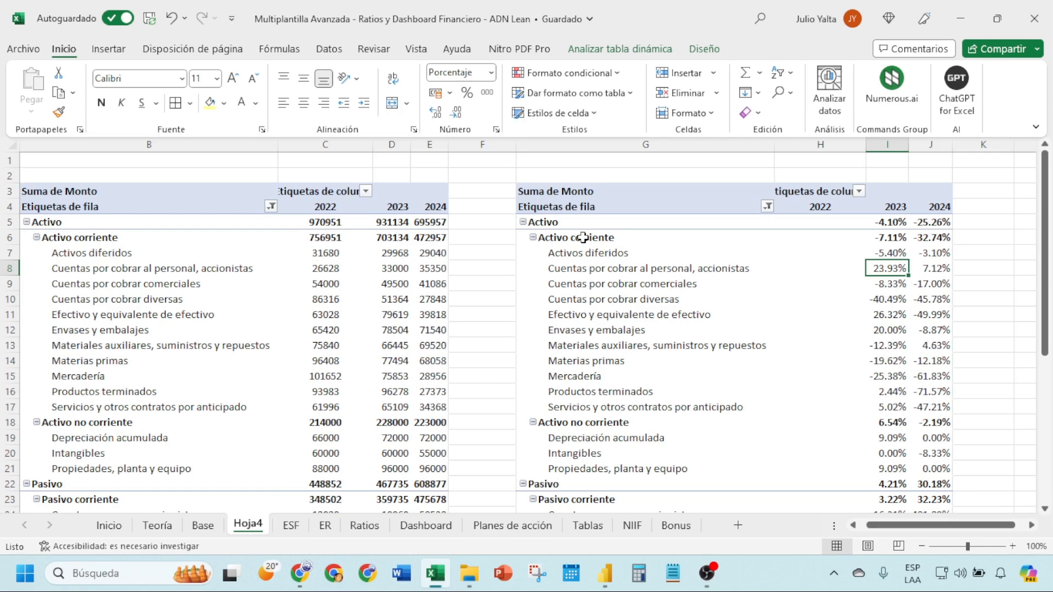
Copy the original PivotTable in columns B to E again and paste it from column L onward.
drag(429, 144, 92, 134)
key(ctrl+c)
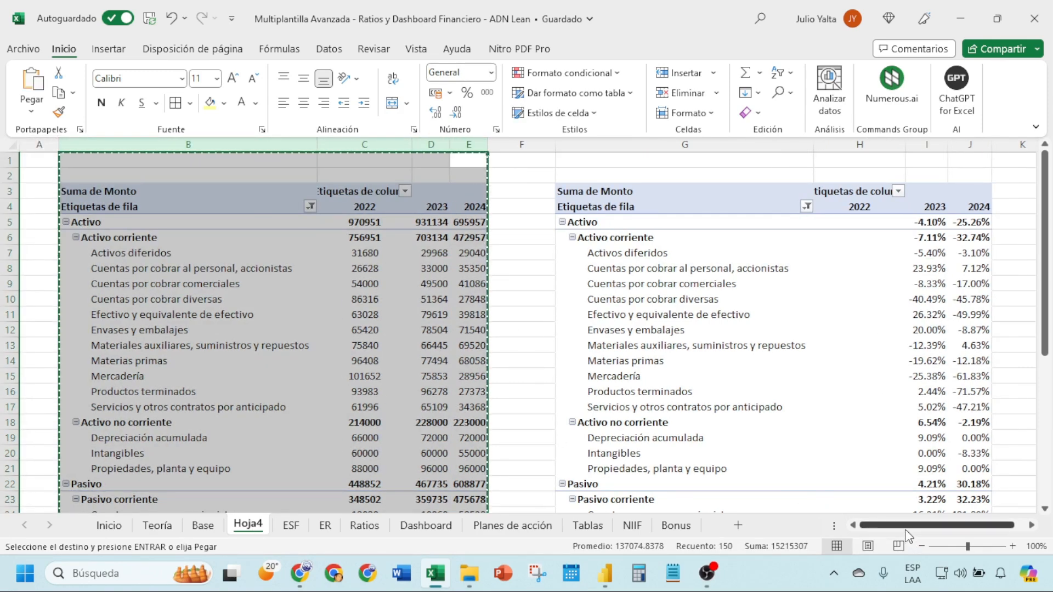
drag(961, 526, 979, 529)
drag(723, 345, 847, 315)
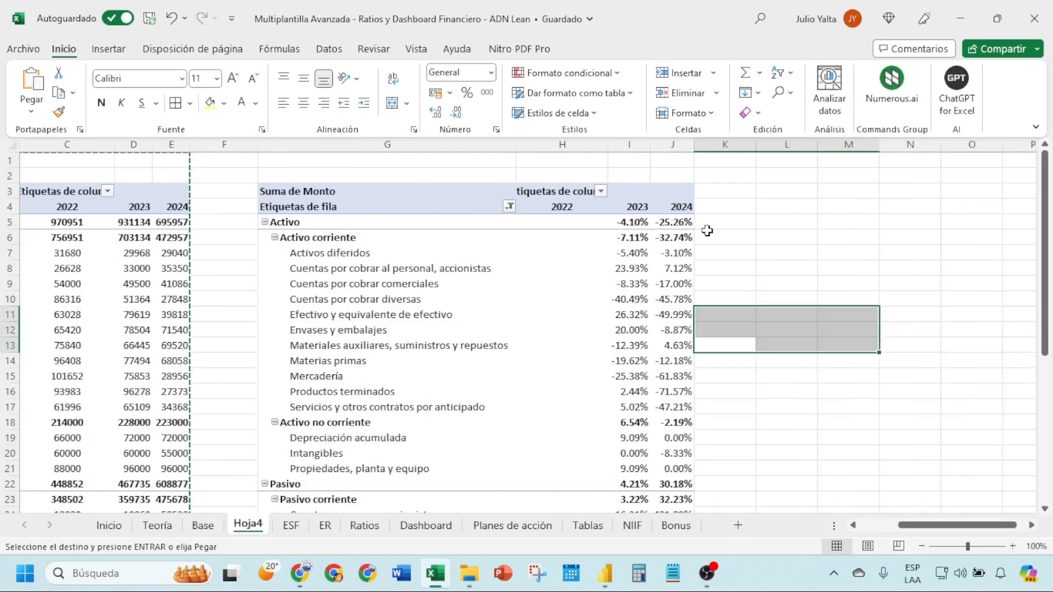
click(784, 147)
key(ctrl+v)
drag(725, 299, 957, 340)
Select all Tipo items in the row label filter of the PivotTable starting in column L.
click(823, 238)
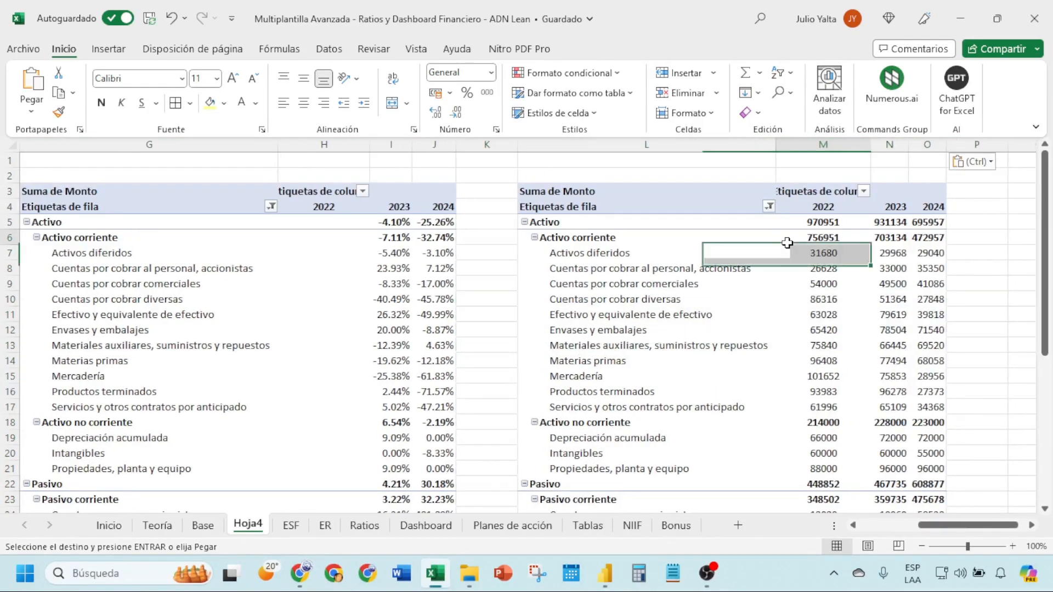
click(771, 206)
click(604, 392)
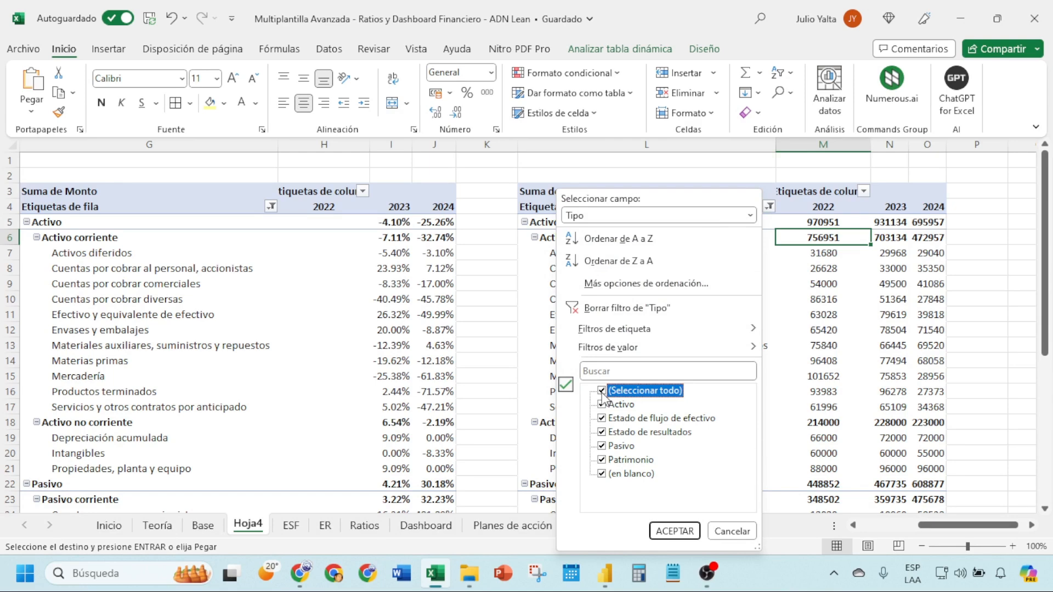
click(674, 531)
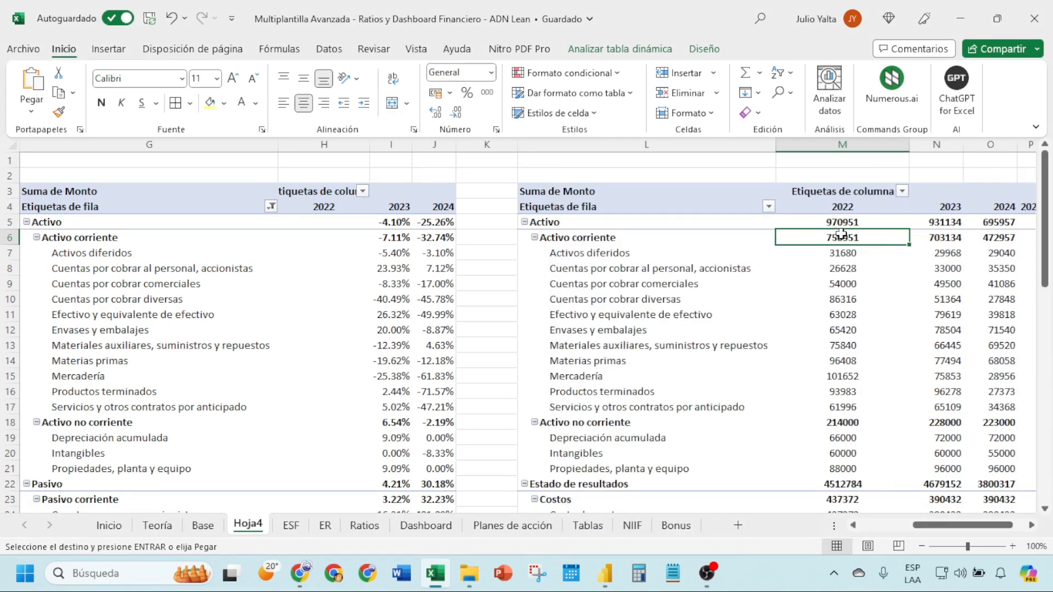
Try showing the column L PivotTable's Monto values as % del total de columnas, and undo the change.
drag(880, 299, 990, 299)
scroll(557, 238, right, 3)
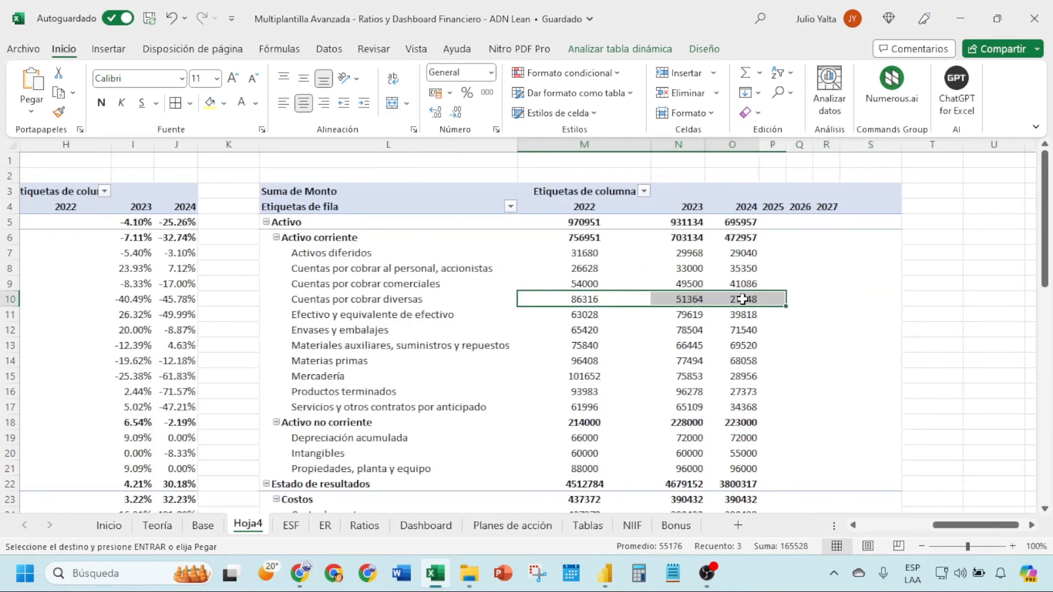
click(570, 251)
right_click(576, 251)
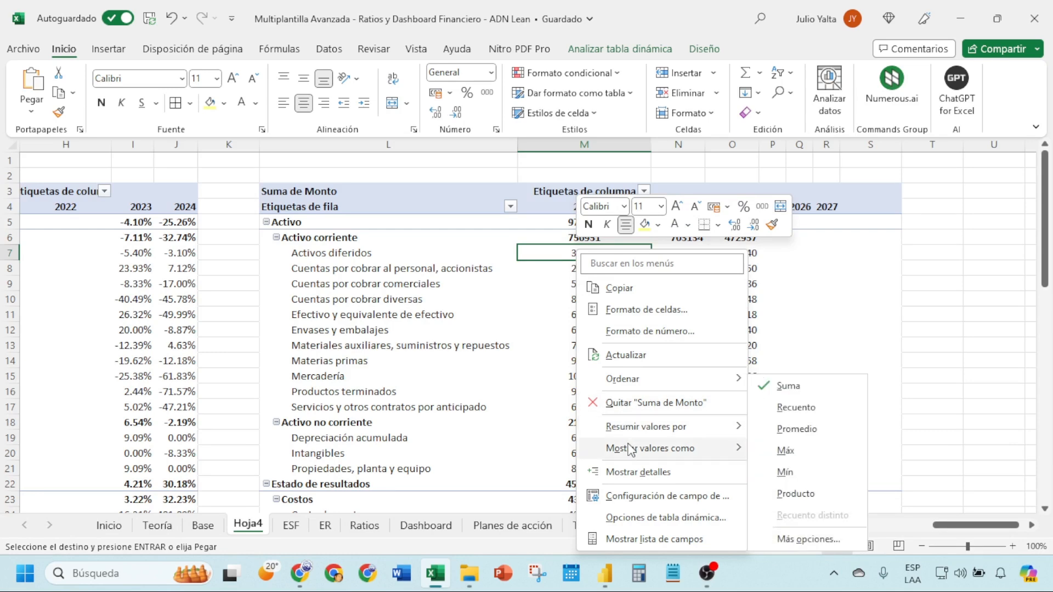
mouse_move(630, 450)
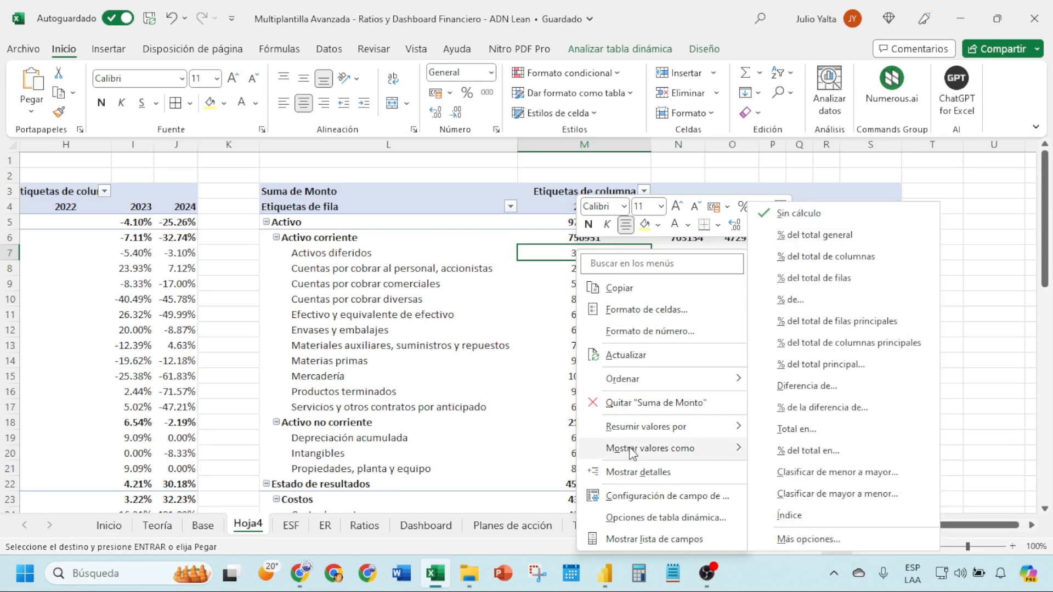
click(817, 256)
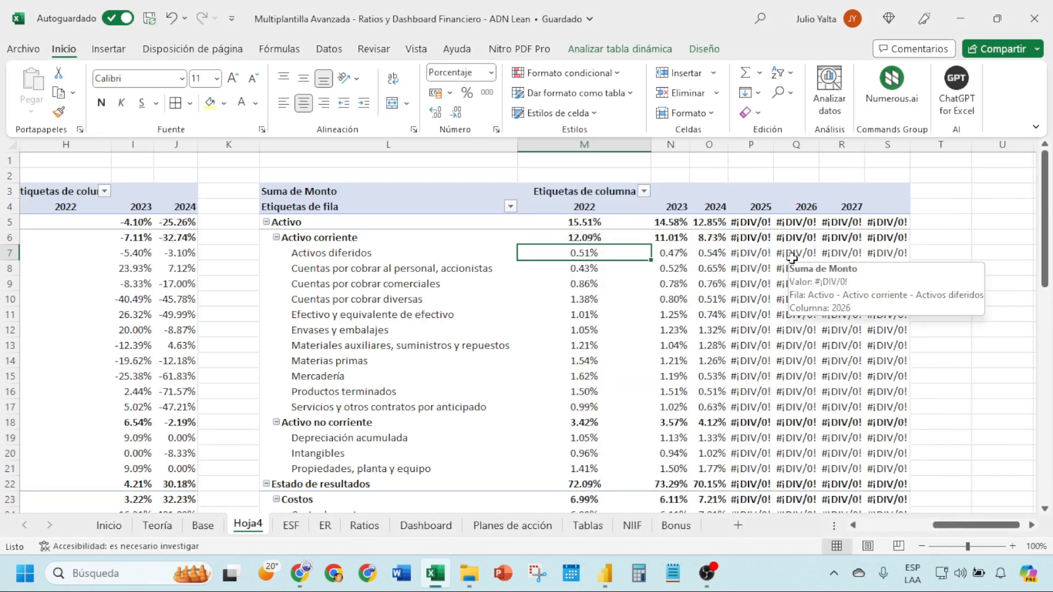
key(ctrl+z)
key(ctrl+c)
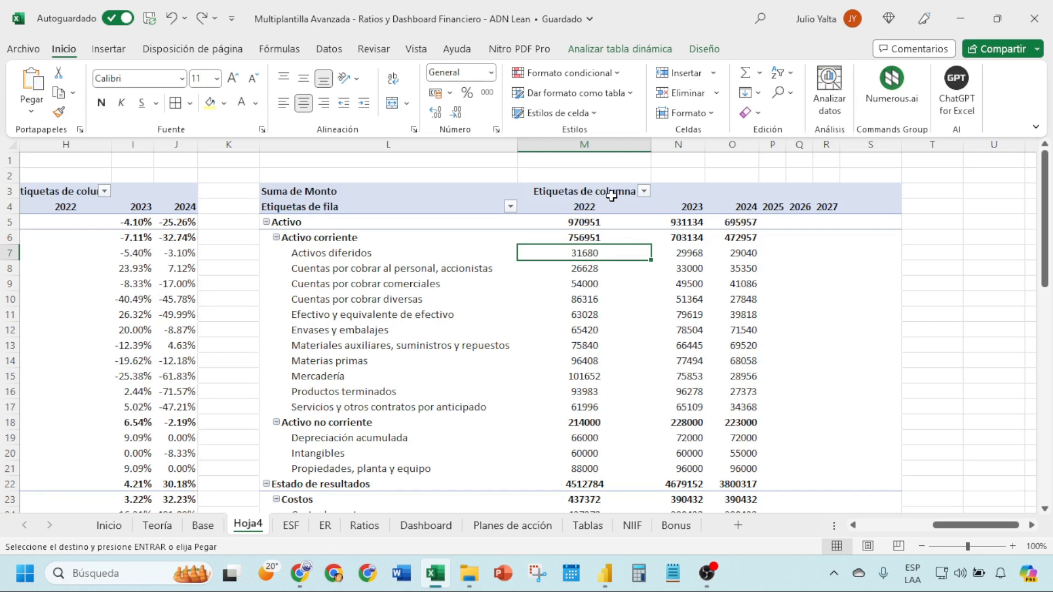
Filter the column labels of the PivotTable starting in column L to the years 2022, 2023 and 2024.
click(643, 191)
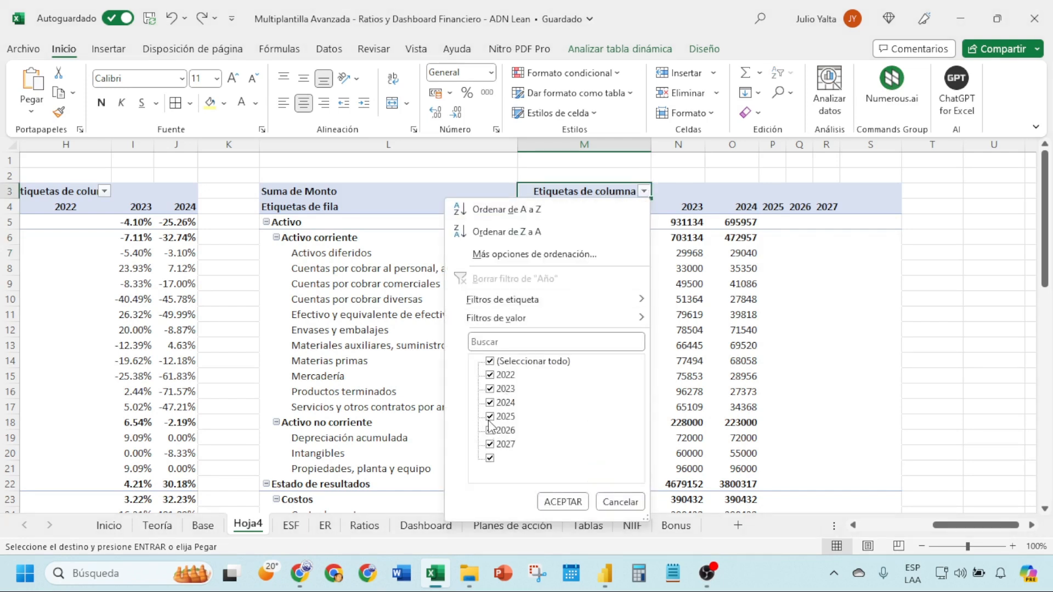
click(490, 416)
click(489, 430)
click(490, 444)
click(490, 458)
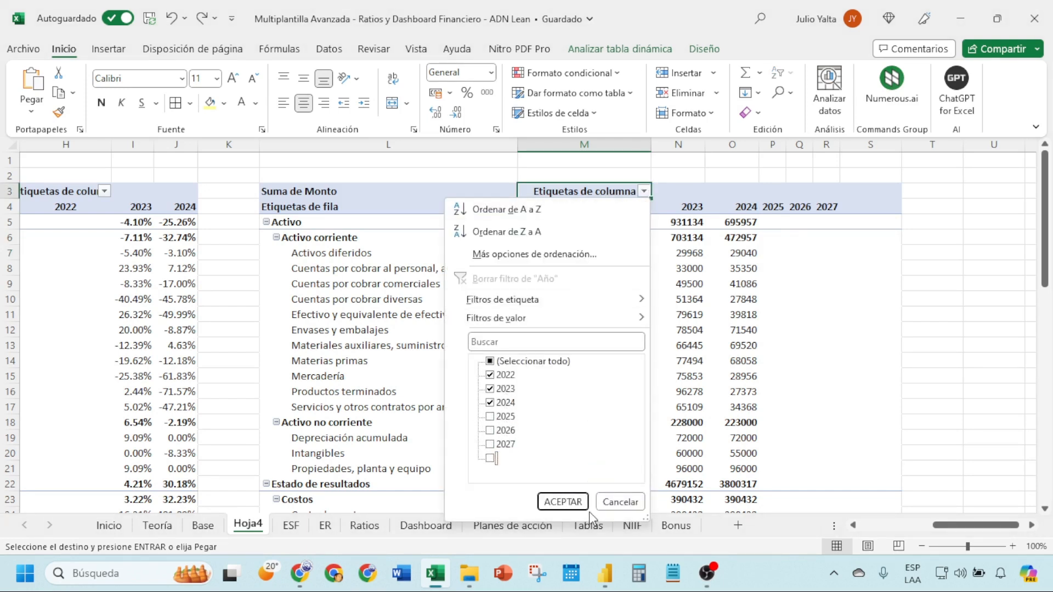
click(563, 502)
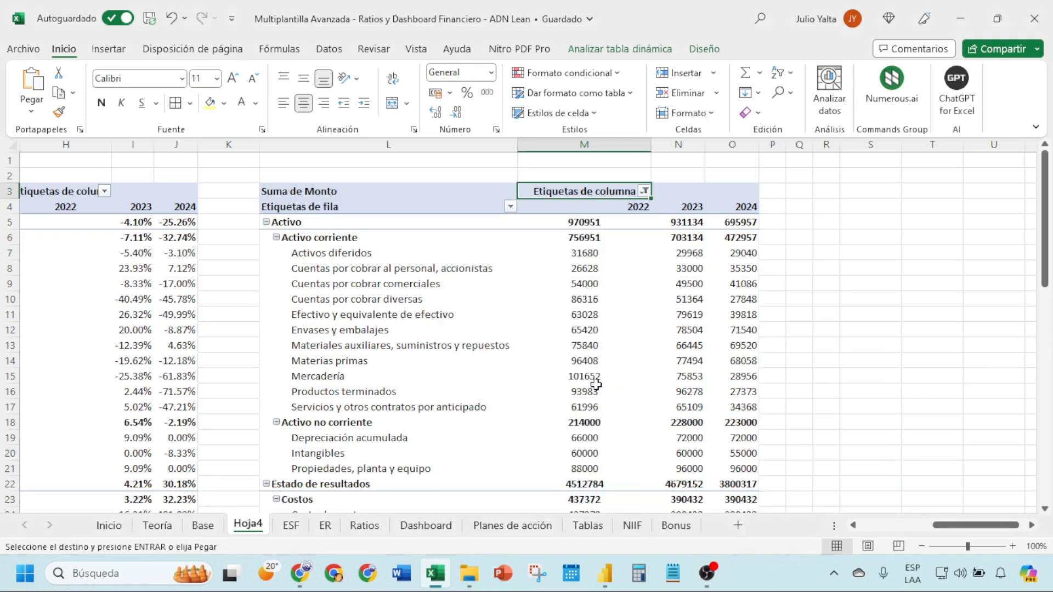
Show the Monto values of the column L PivotTable as % del total de columnas.
click(584, 239)
right_click(582, 252)
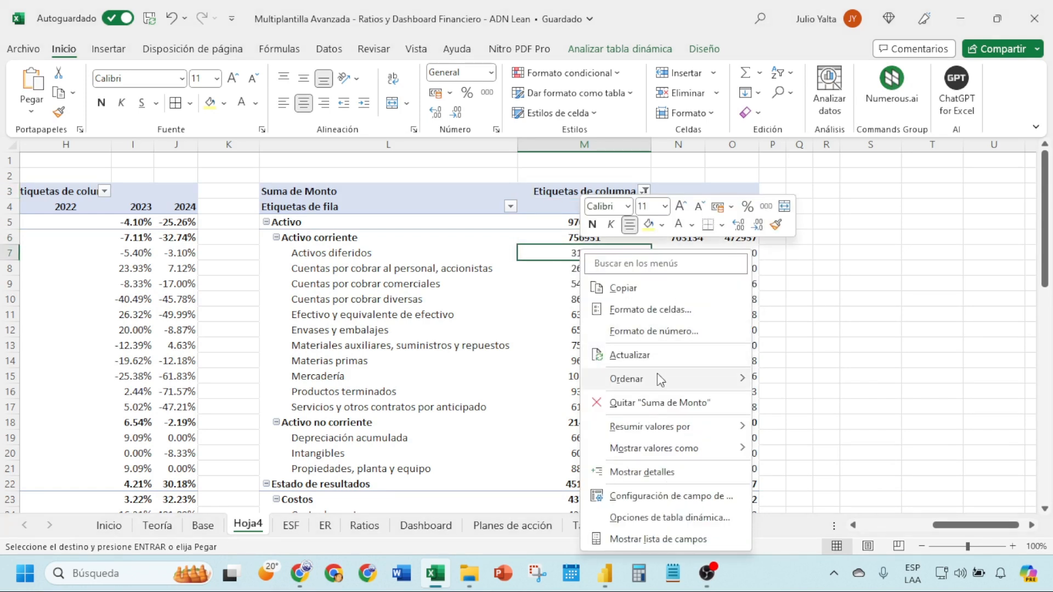
mouse_move(666, 448)
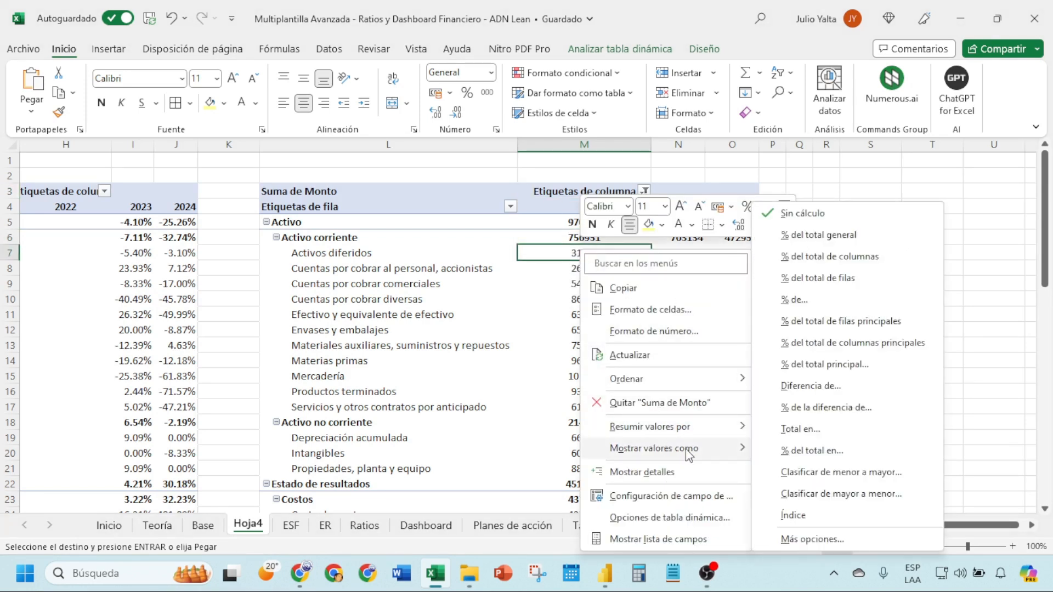
click(822, 258)
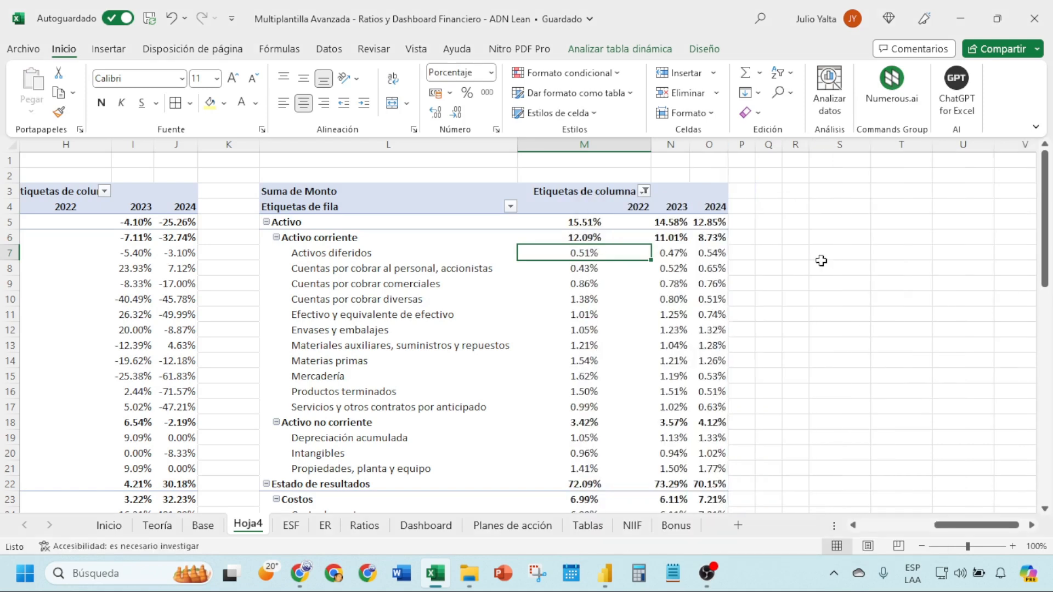
scroll(586, 224, down, 3)
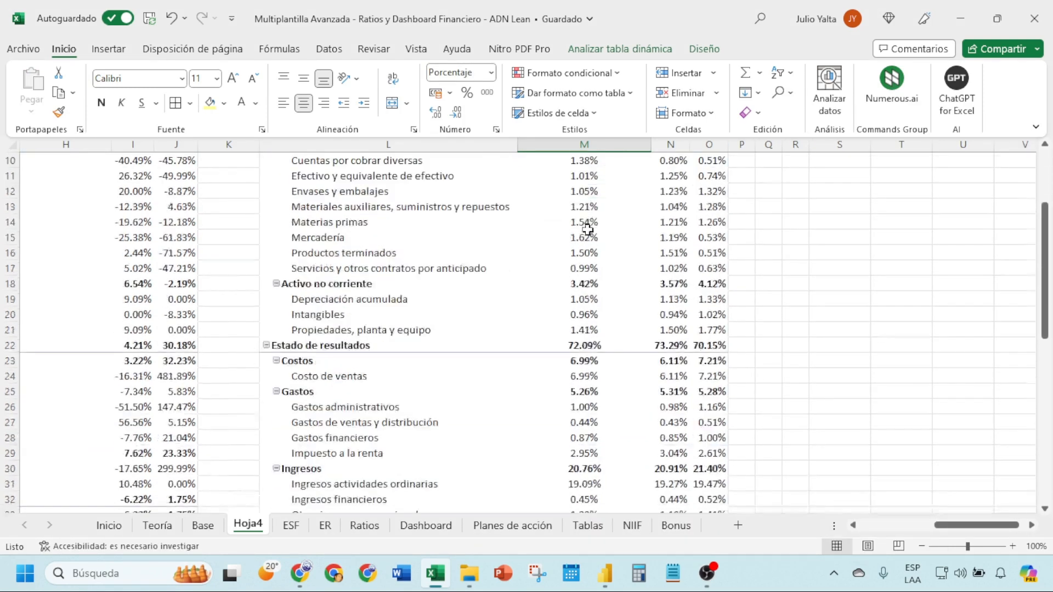
scroll(588, 225, up, 3)
click(572, 219)
scroll(582, 235, down, 3)
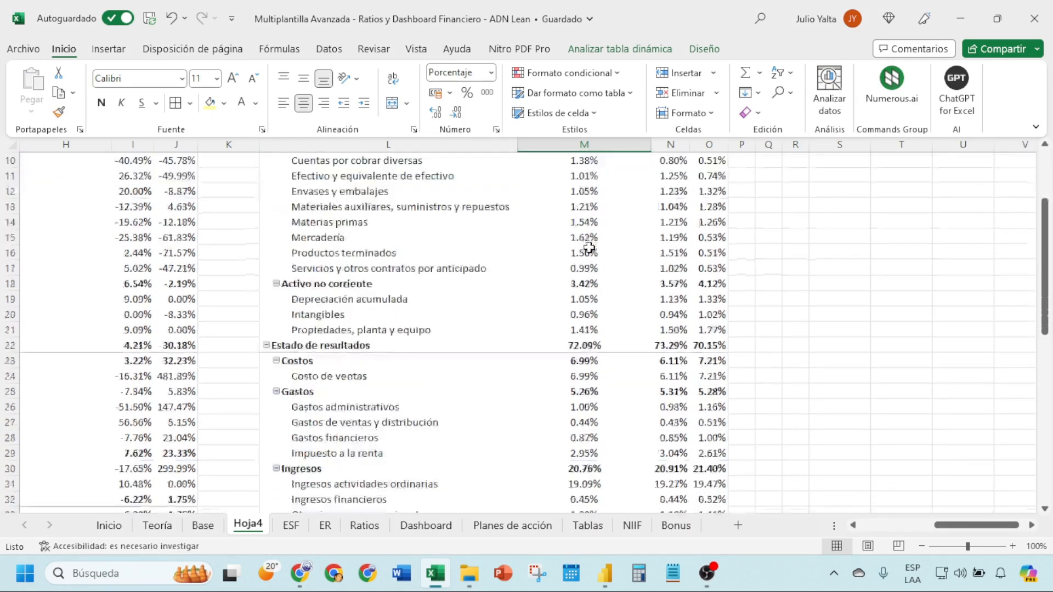
scroll(574, 229, up, 3)
Filter the row labels of the column L PivotTable to the Activo type only and review its accounts' vertical percentages.
click(511, 206)
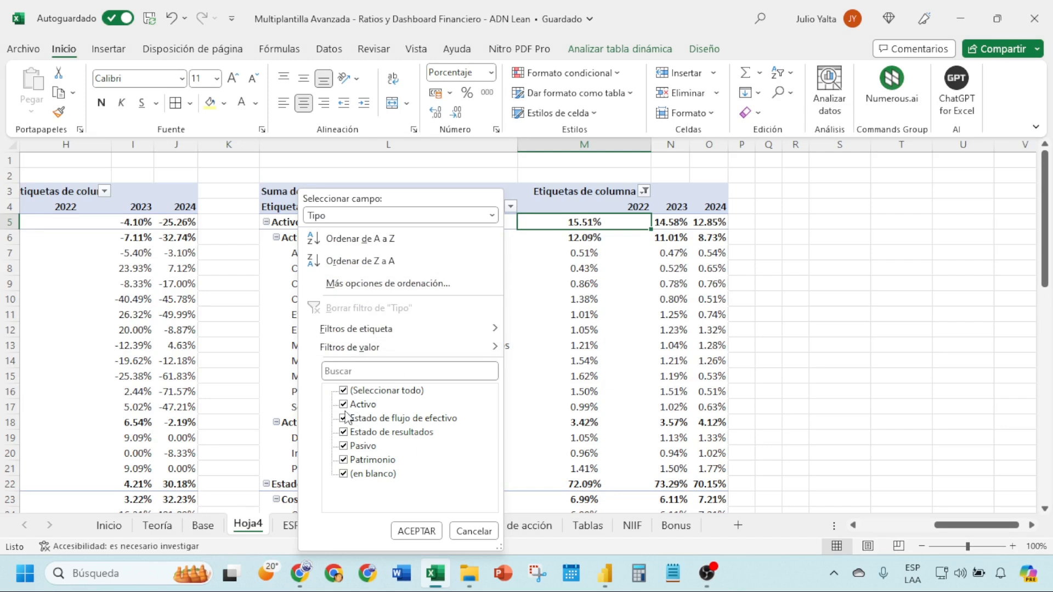
click(344, 390)
click(345, 405)
click(417, 531)
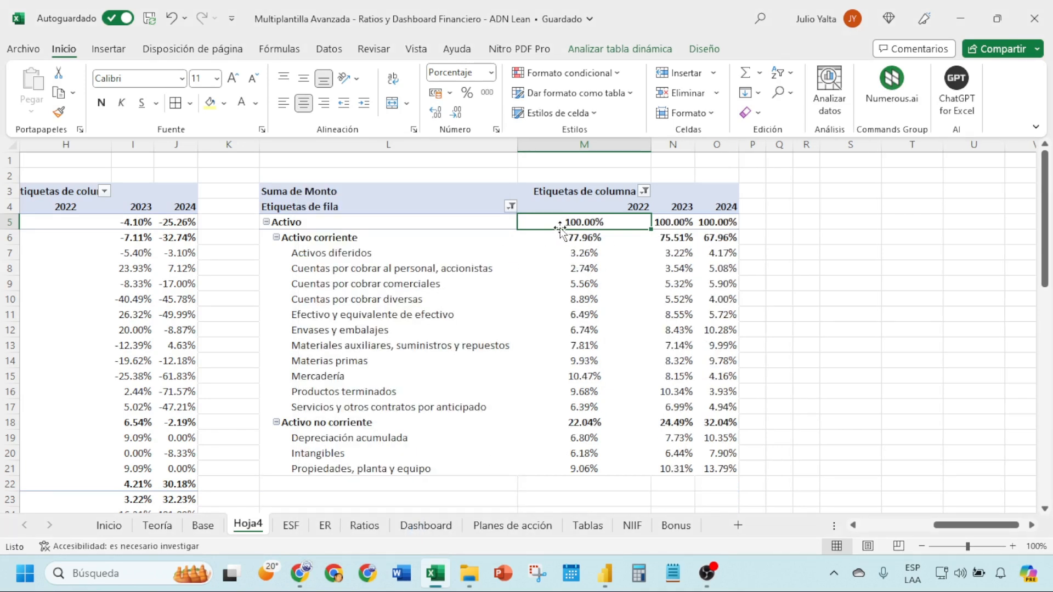
click(586, 239)
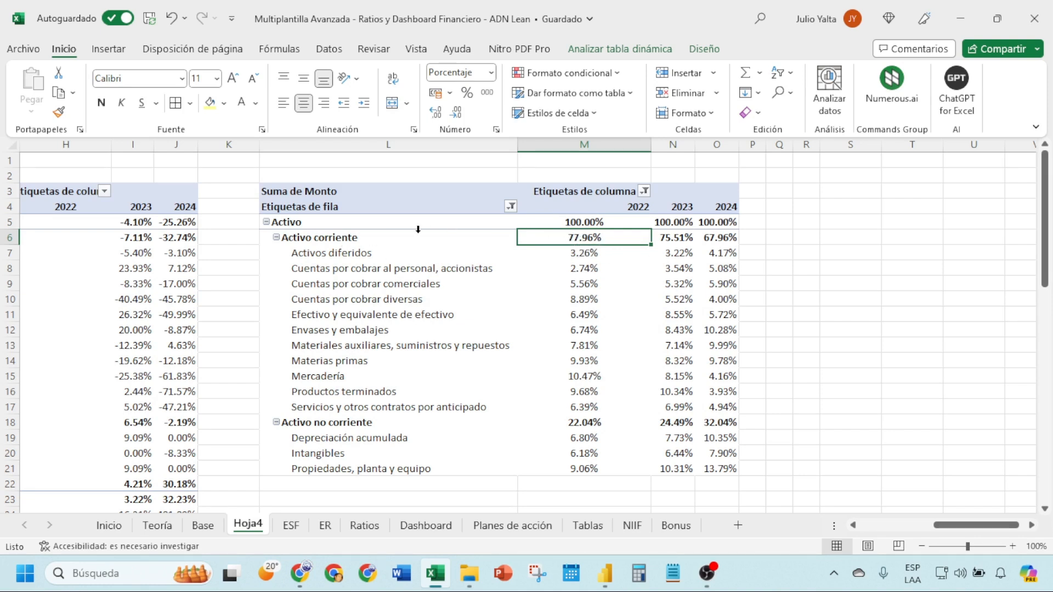
click(374, 237)
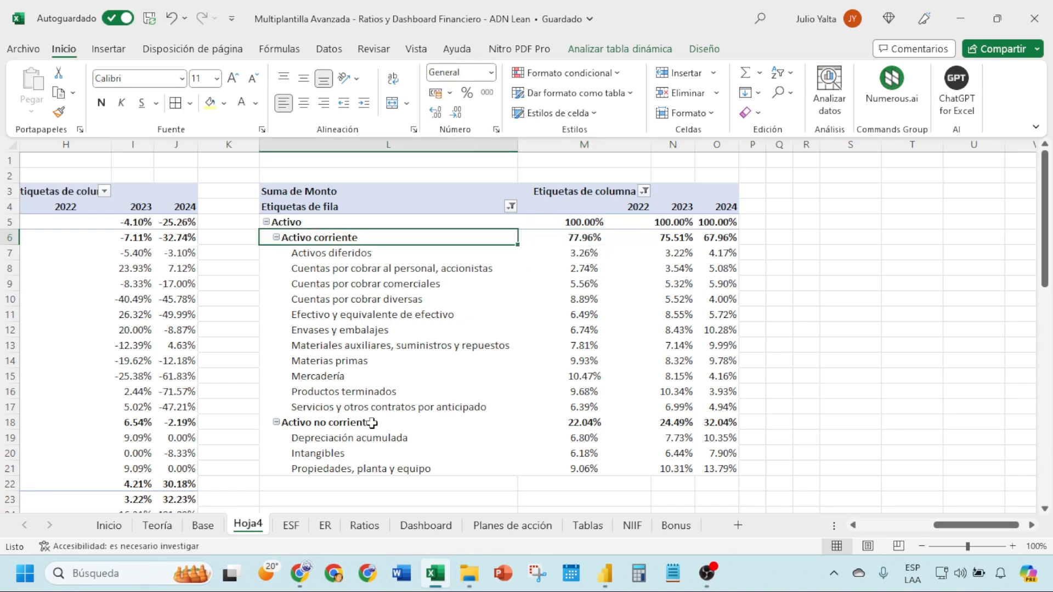
click(576, 425)
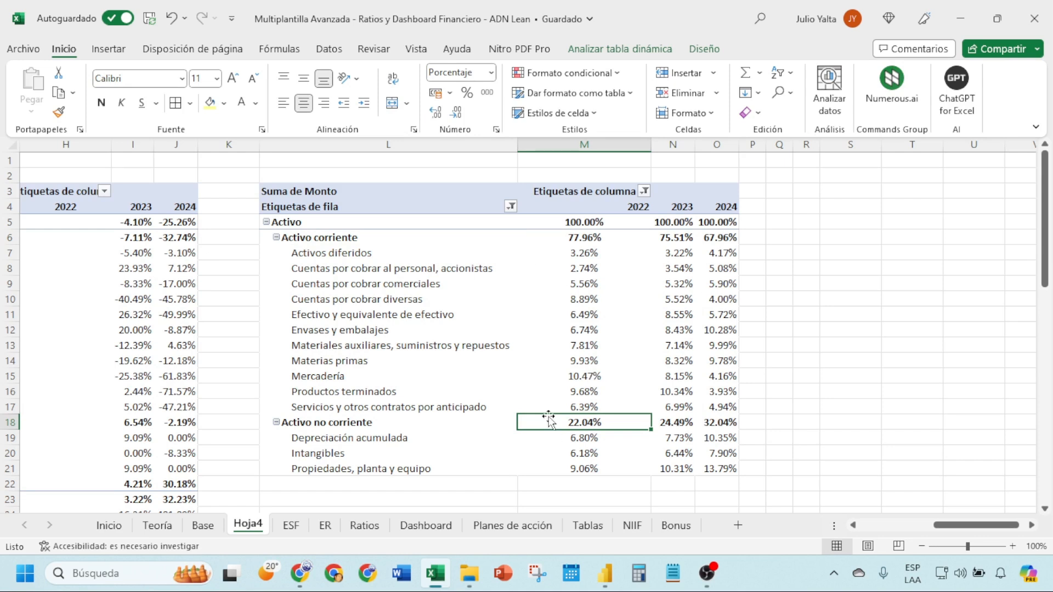
click(572, 267)
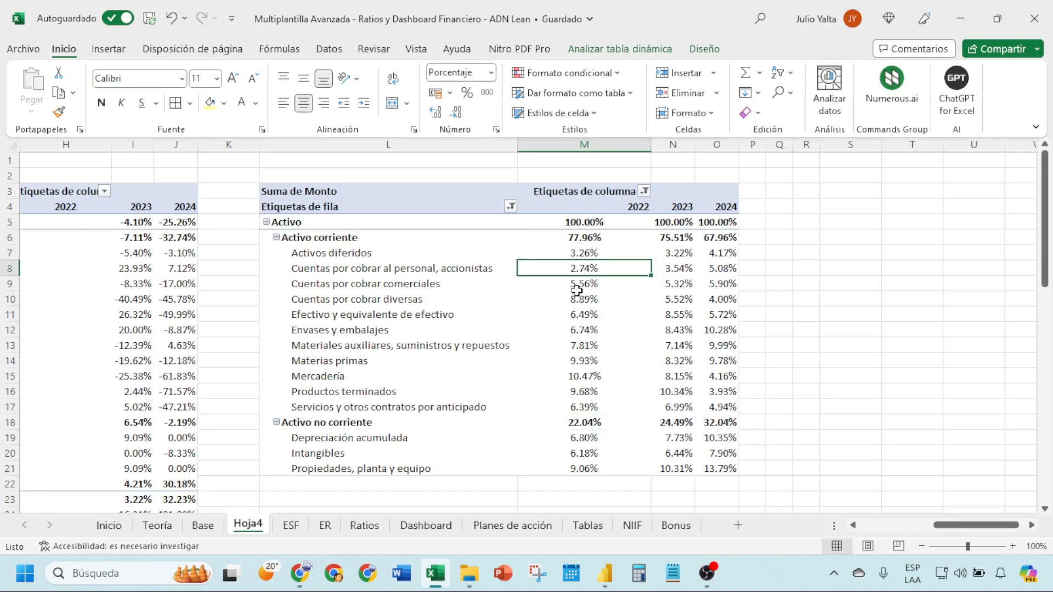
click(575, 289)
click(572, 314)
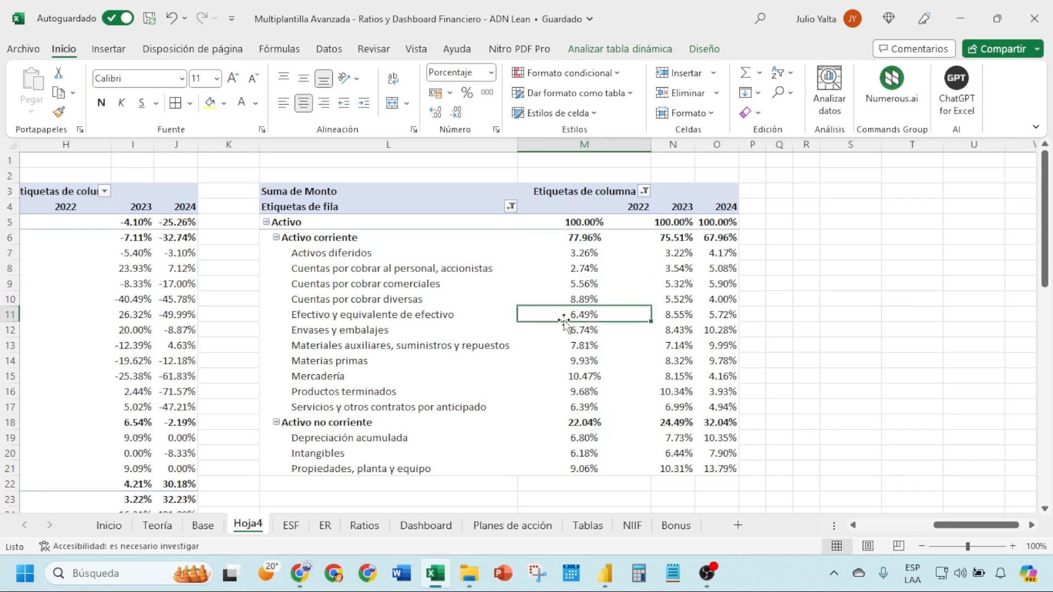
Switch the Tipo filter of the column L PivotTable from Activo to Patrimonio and review the account percentages.
click(511, 205)
click(343, 405)
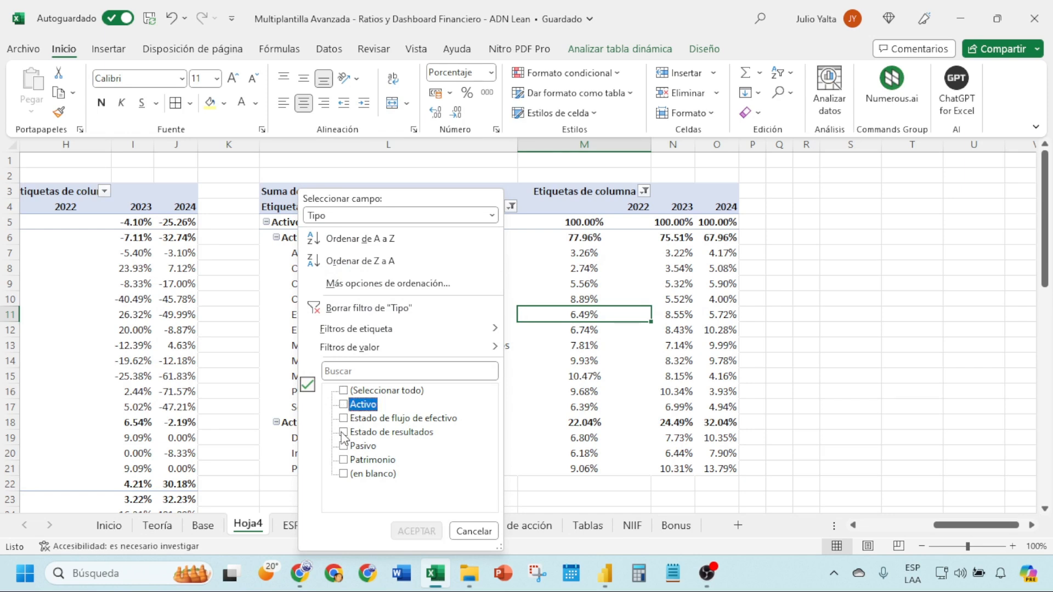
click(342, 460)
click(416, 530)
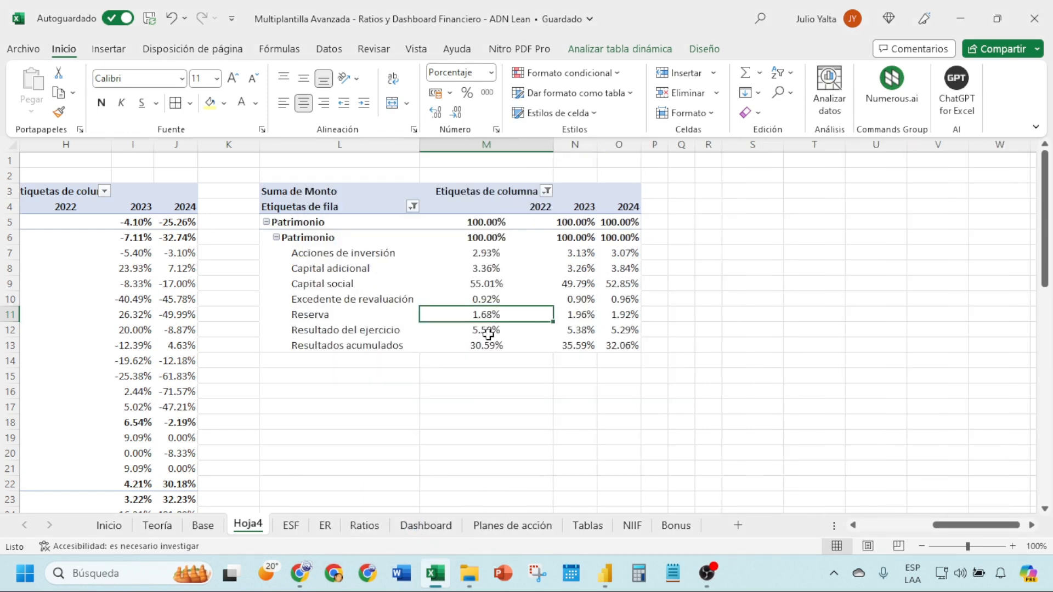
click(472, 269)
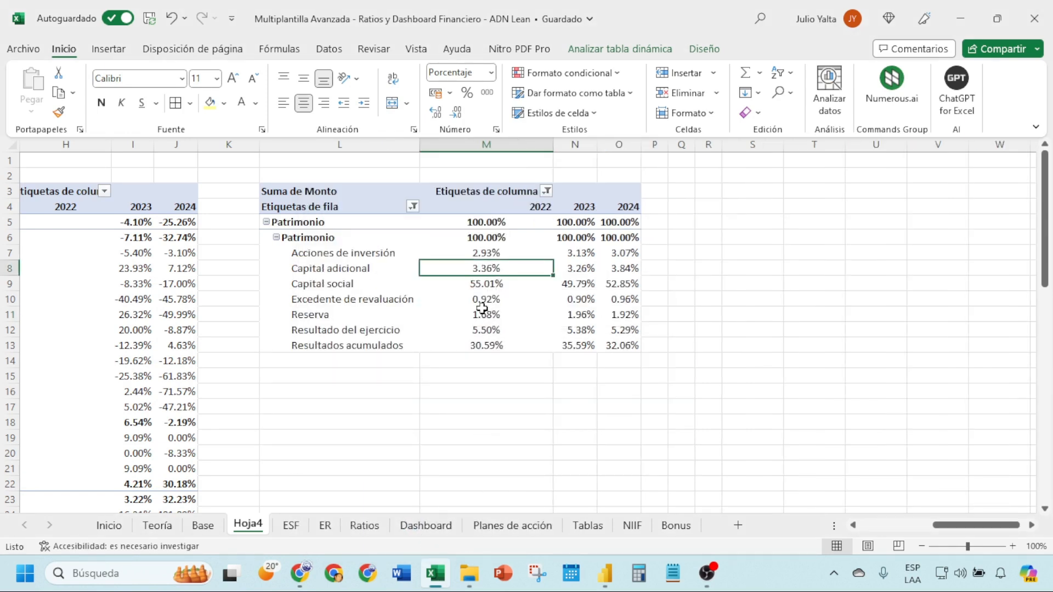
click(478, 299)
click(469, 265)
click(473, 237)
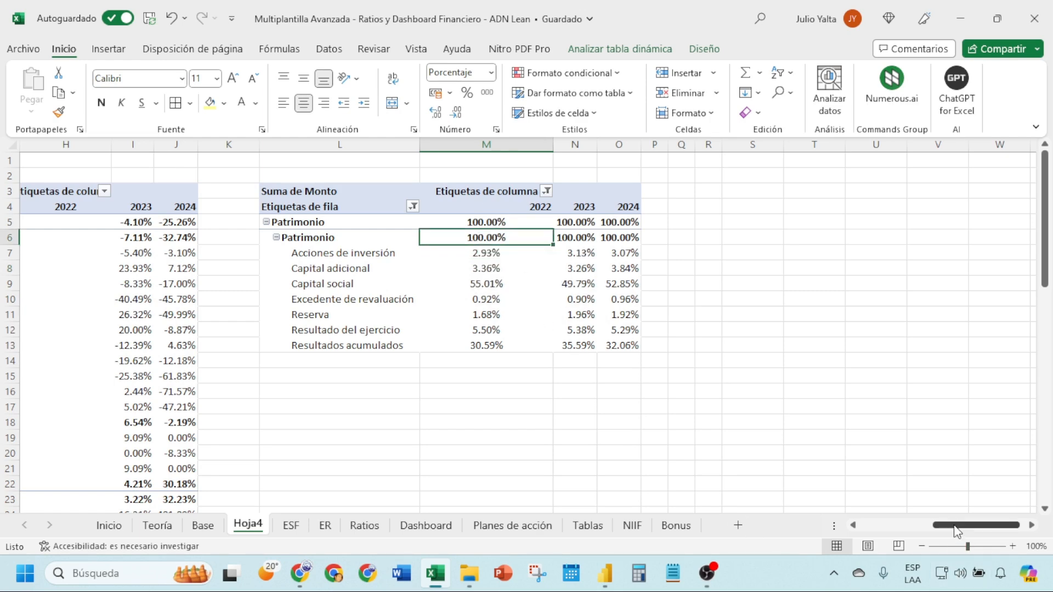
Examine the annual Estado de Resultados on the ER sheet, from the row labels to Utilidad neta.
drag(954, 525, 819, 526)
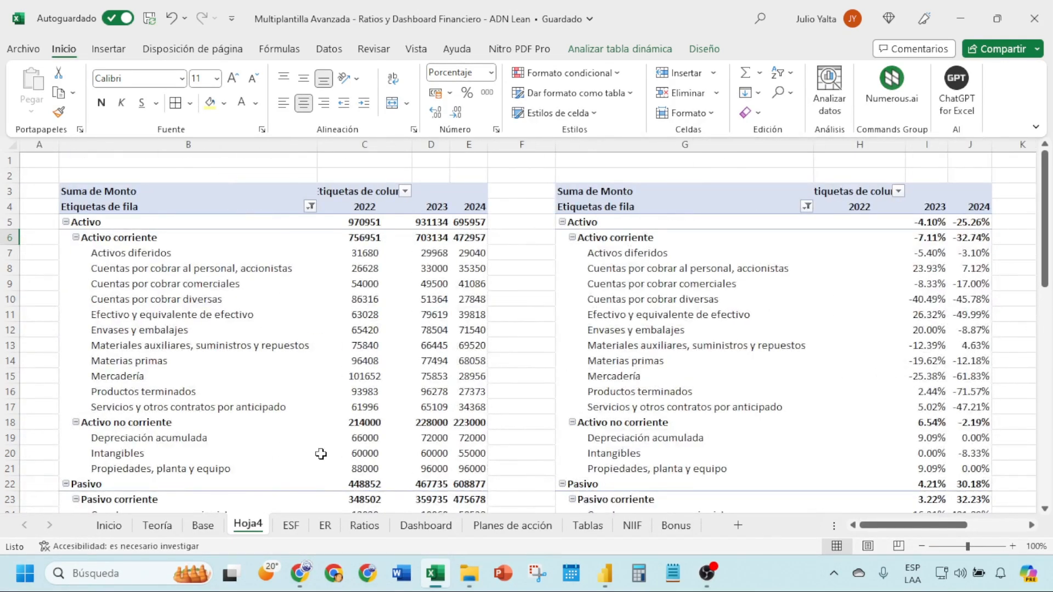
click(291, 526)
click(325, 525)
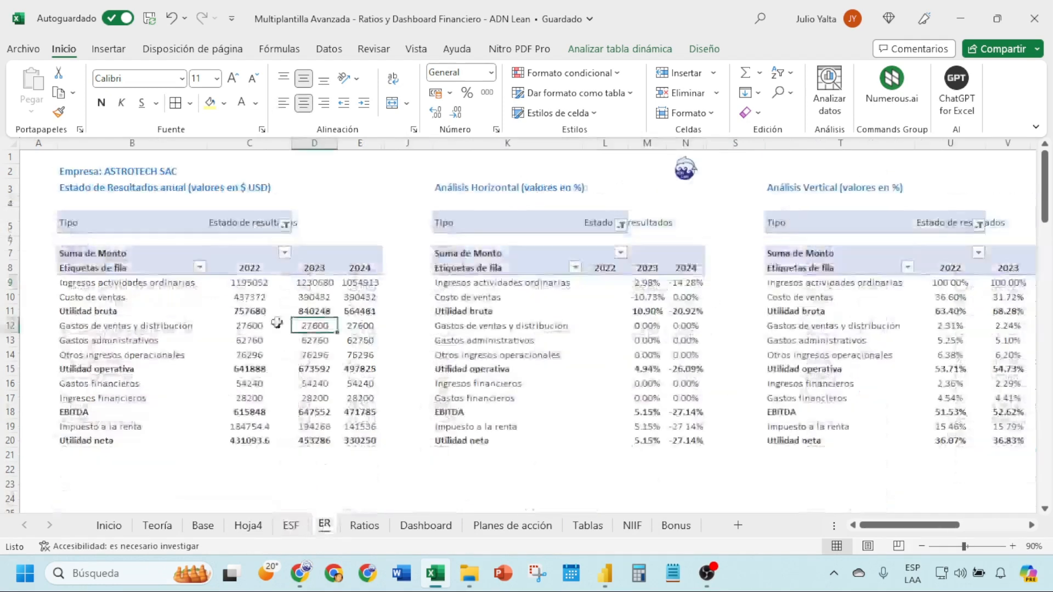
scroll(259, 327, down, 1)
scroll(259, 327, up, 1)
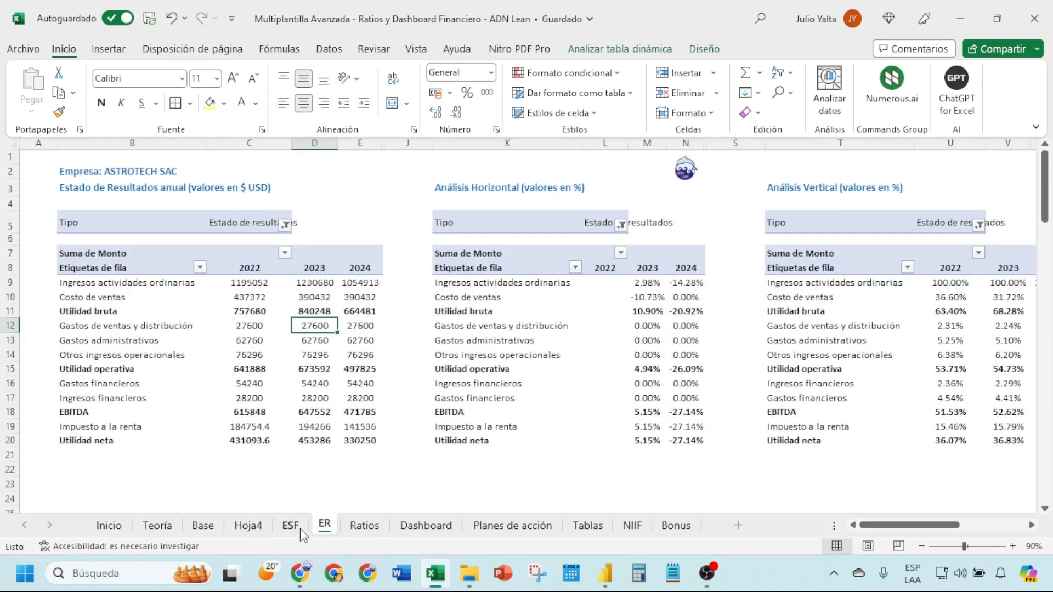
drag(104, 264, 351, 442)
Insert a PivotTable from the BASE_EEFF table of the Base sheet into the existing sheet Hoja4 at cell B46.
click(203, 525)
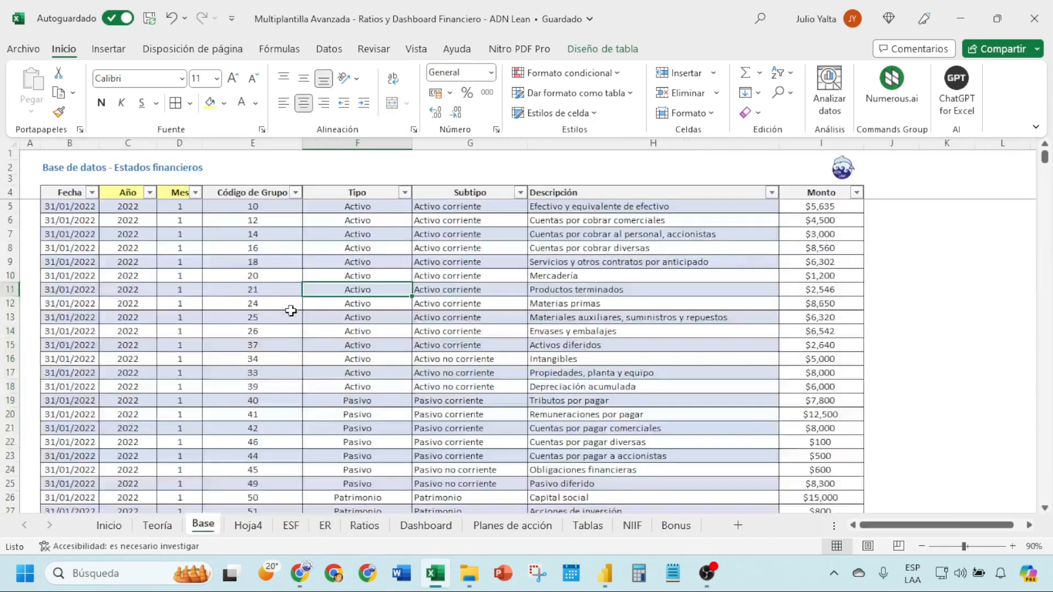
click(281, 280)
click(101, 50)
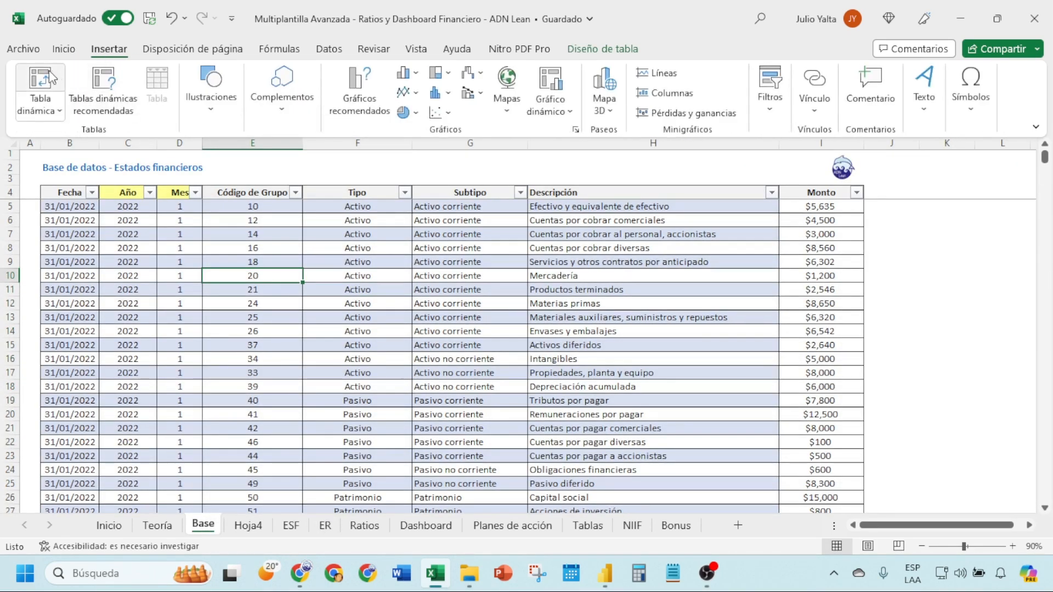
click(40, 82)
click(376, 384)
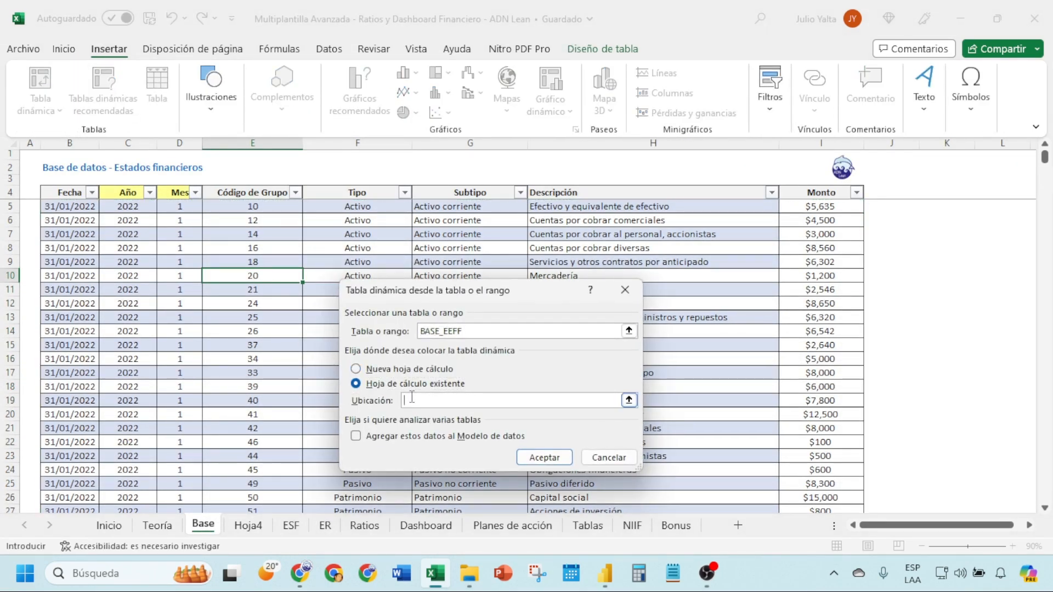
click(261, 526)
scroll(184, 395, down, 15)
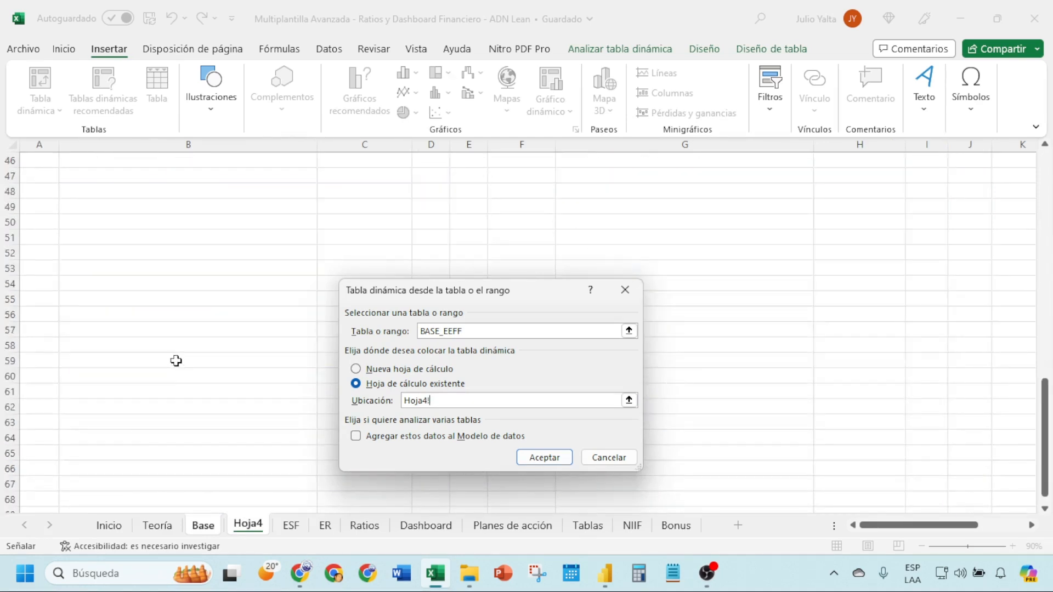
scroll(145, 294, up, 4)
click(145, 345)
click(542, 456)
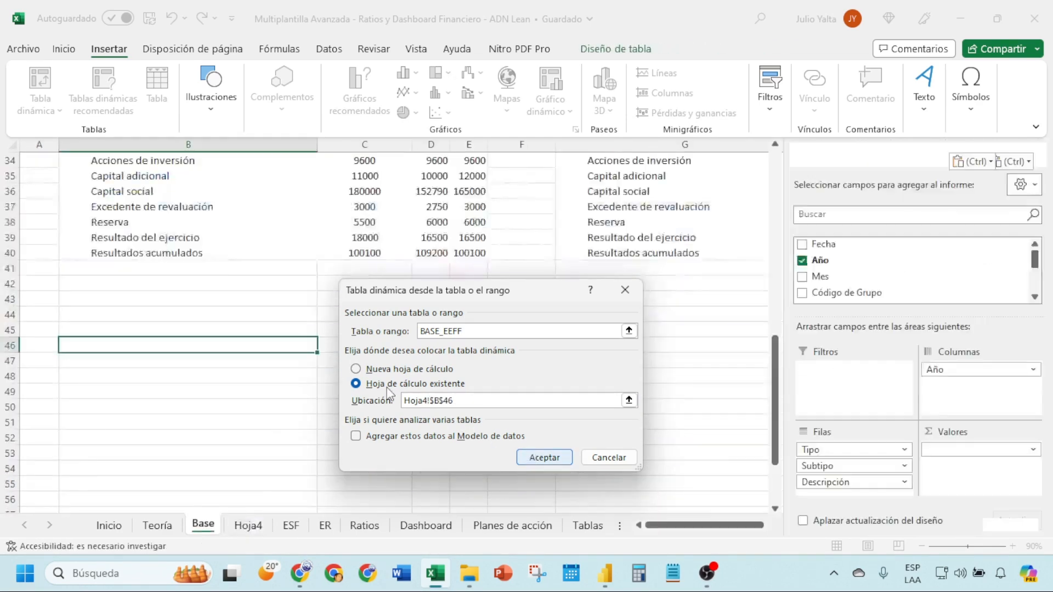
Move the Hoja4 sheet between ESF and ER, and check the field layout of the Estado de Resultados PivotTable on ER.
click(324, 525)
drag(239, 525, 309, 527)
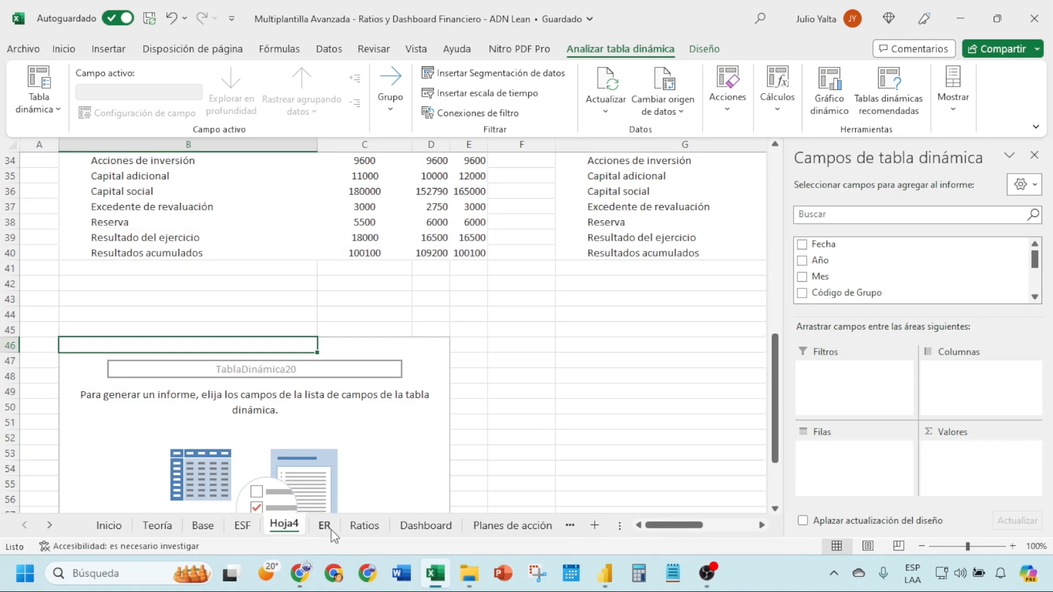
click(324, 525)
click(313, 336)
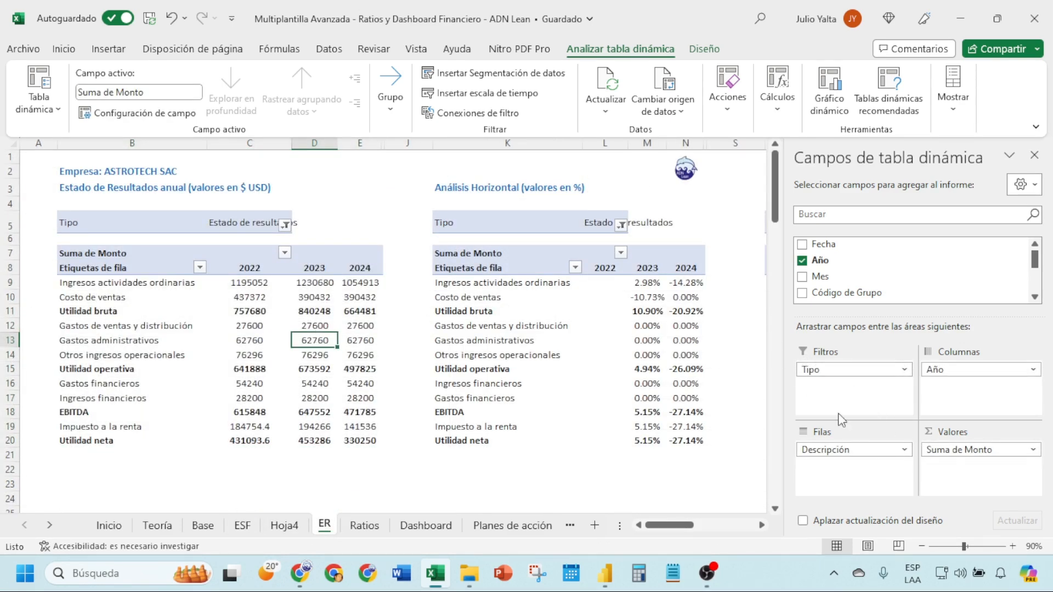
Lay out the new Hoja4 PivotTable with Tipo as filter, Descripción in rows, Año in columns and Monto as values.
click(284, 526)
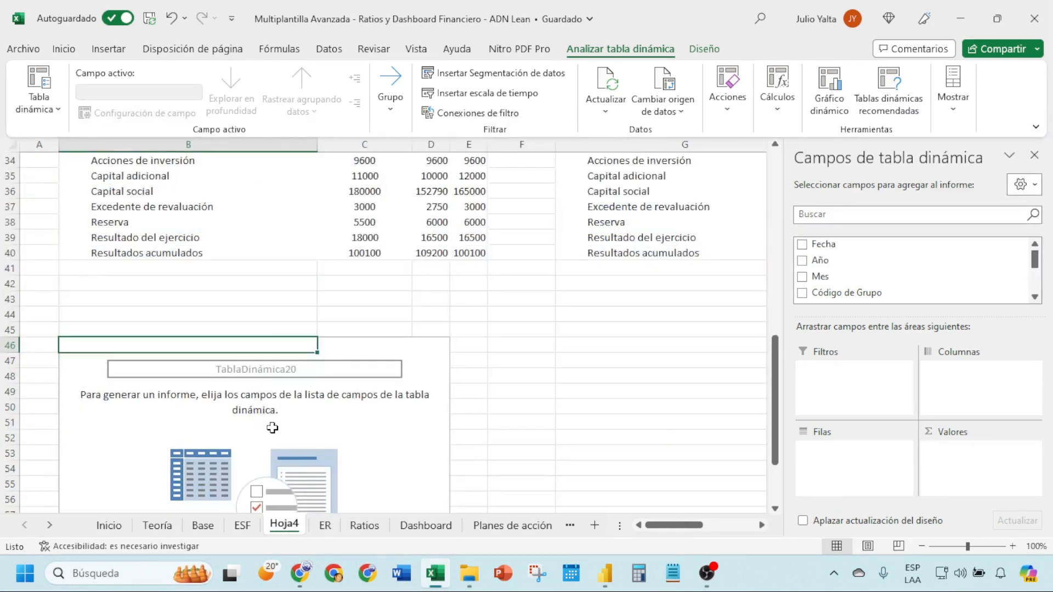
click(272, 427)
scroll(842, 277, down, 2)
drag(841, 277, 842, 384)
scroll(863, 288, down, 1)
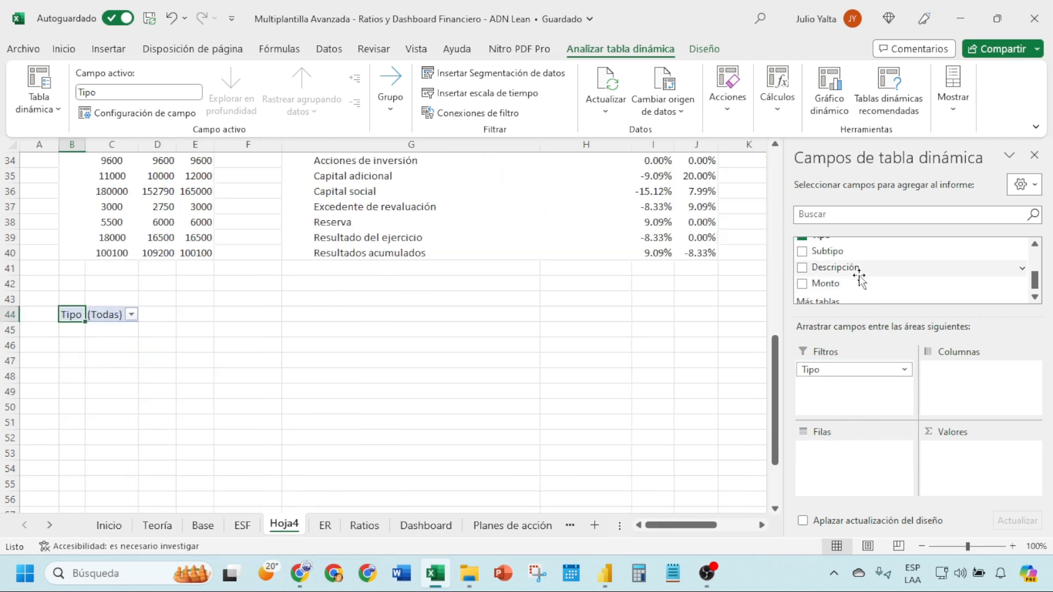
drag(853, 267, 853, 458)
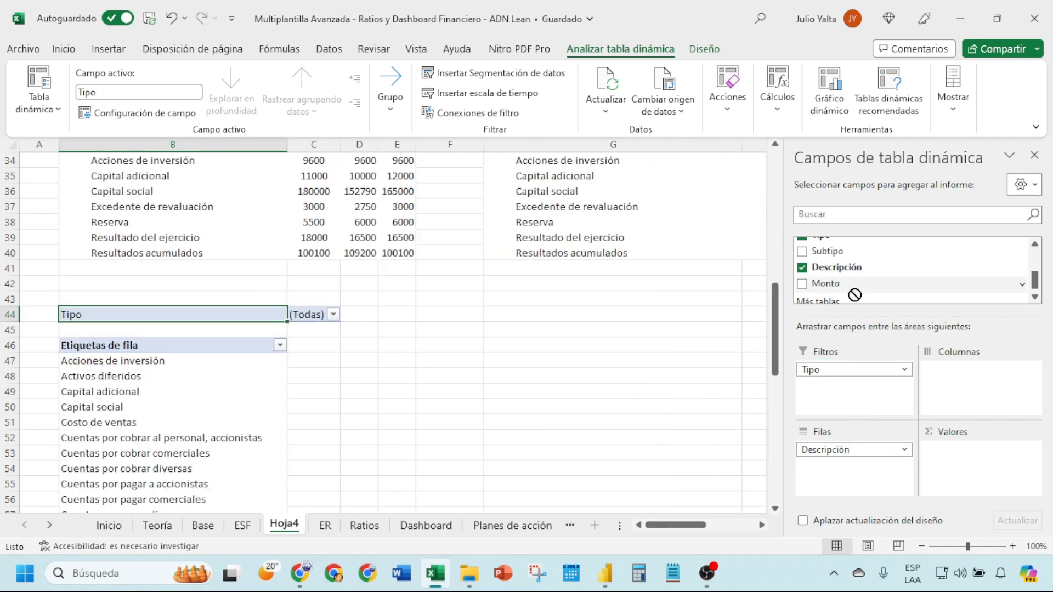
drag(851, 284, 965, 456)
scroll(857, 258, up, 1)
scroll(857, 258, up, 1)
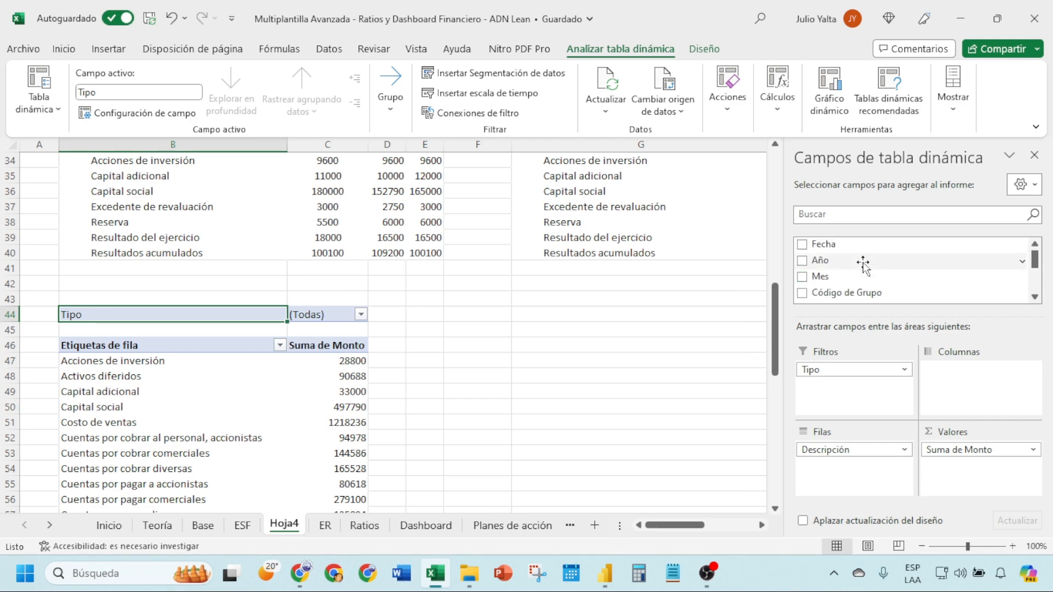
drag(862, 264, 951, 372)
scroll(309, 309, down, 2)
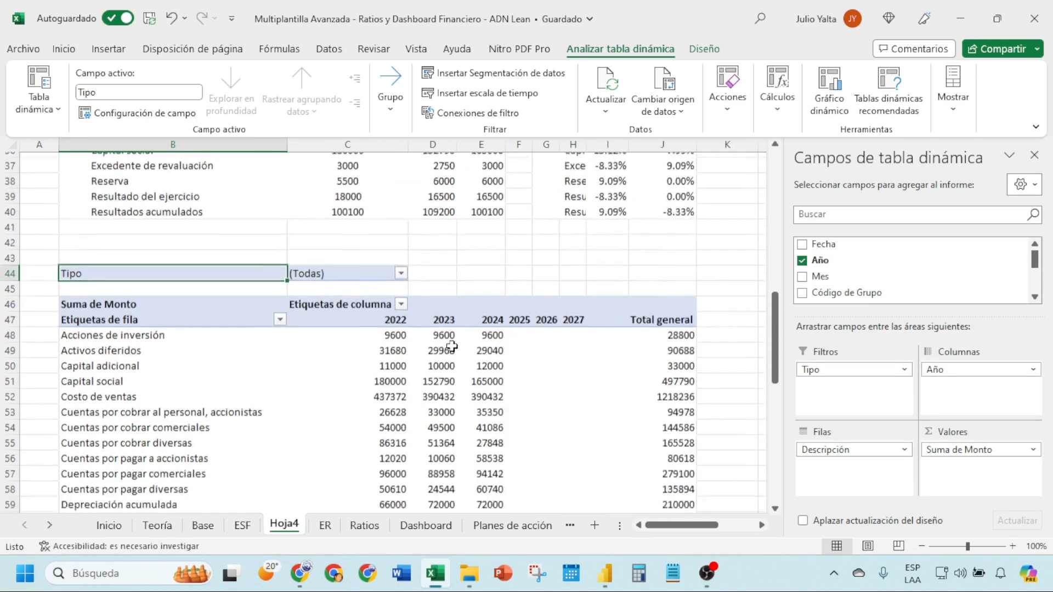
click(280, 268)
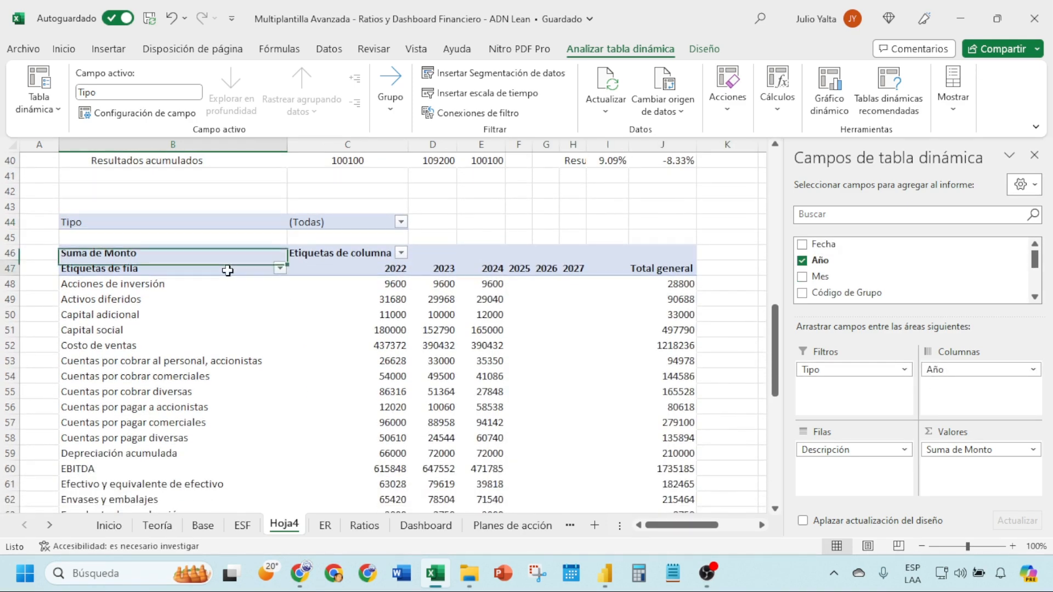
Filter the new Hoja4 PivotTable's Tipo field to show only Estado de resultados.
click(329, 276)
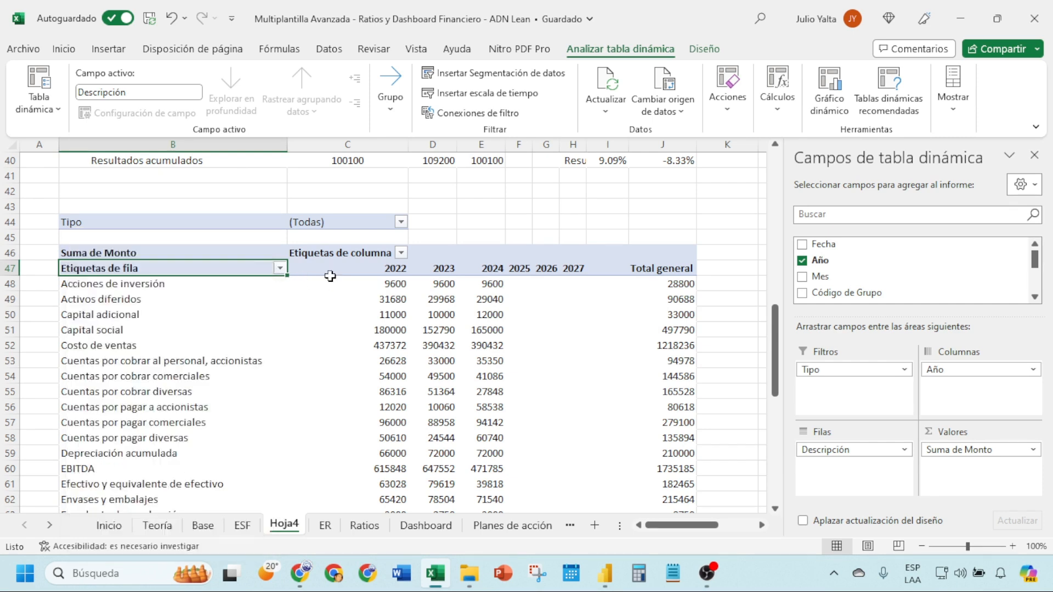
click(400, 221)
click(231, 395)
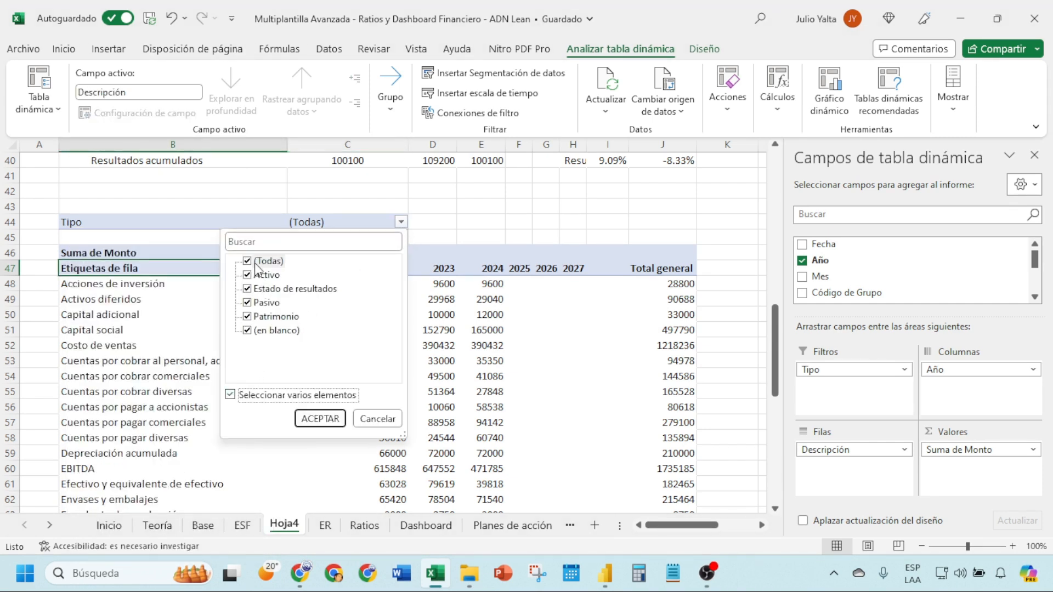
click(248, 261)
click(247, 289)
click(320, 418)
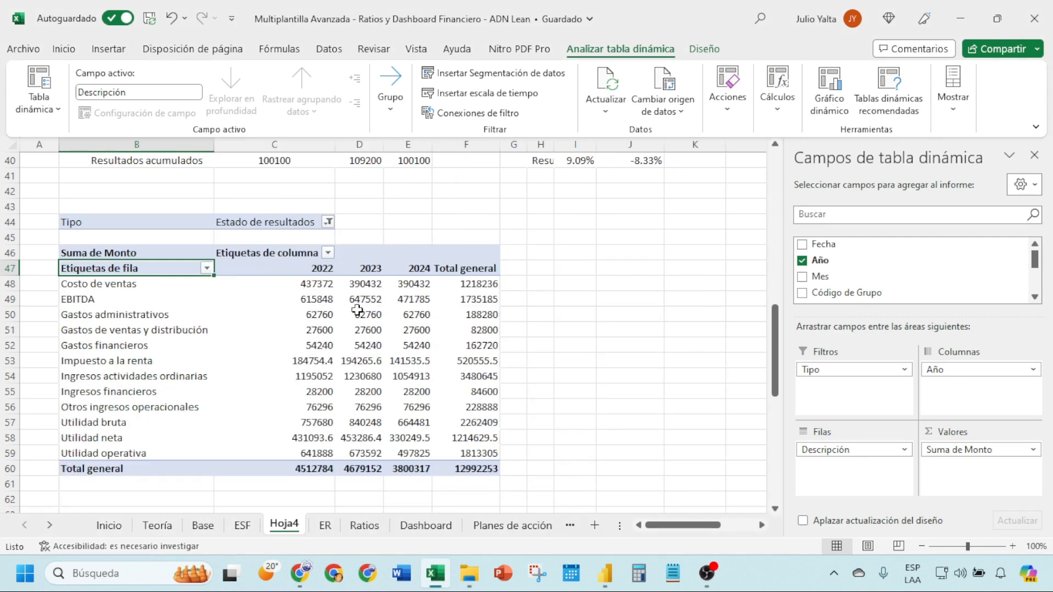
Turn off the grand totals for rows and columns in the Hoja4 Estado de resultados PivotTable.
click(356, 311)
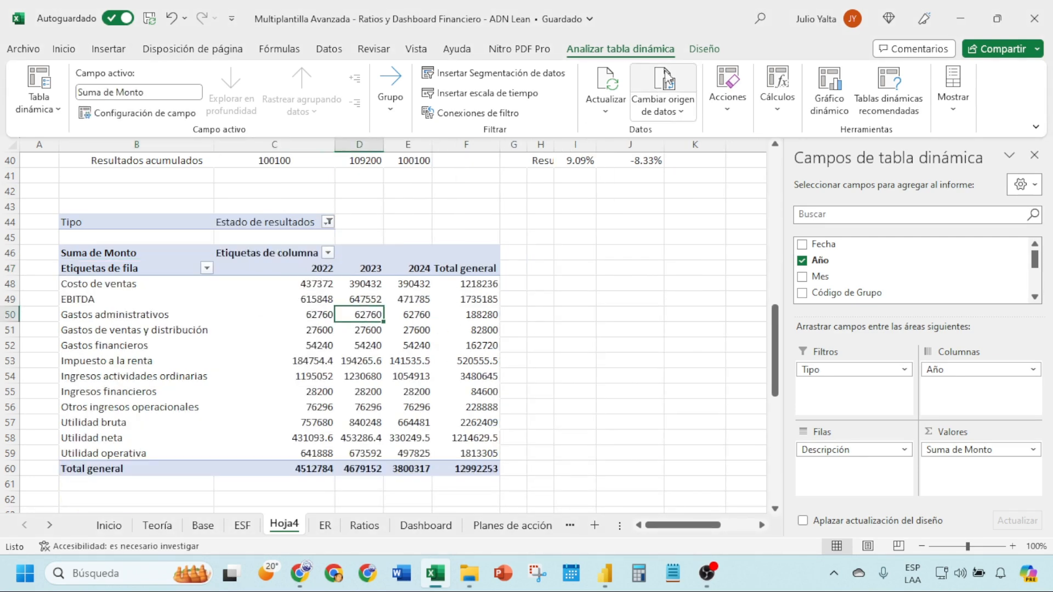
click(704, 49)
click(81, 107)
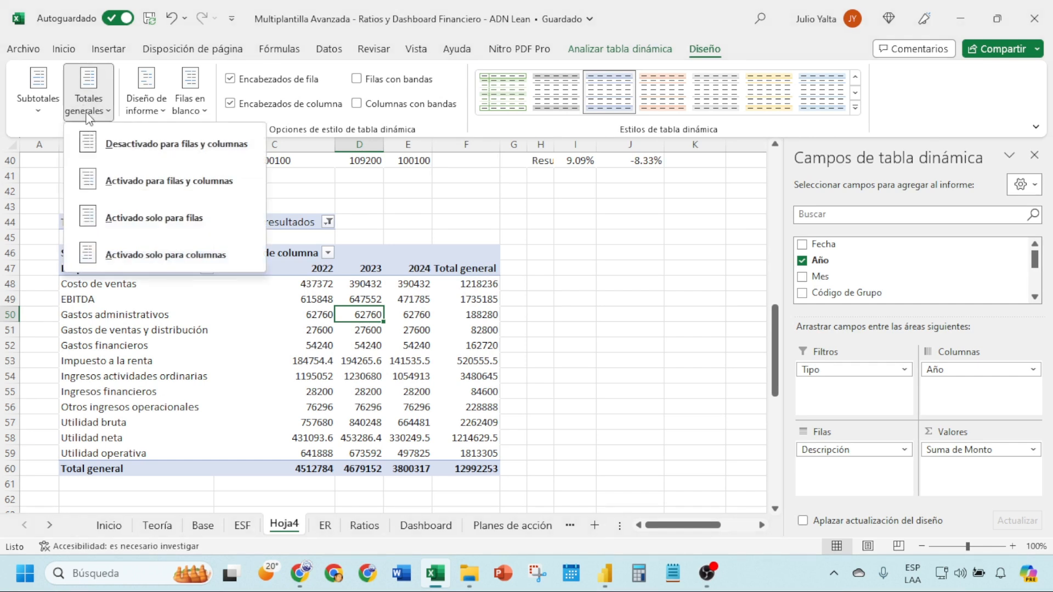
click(137, 144)
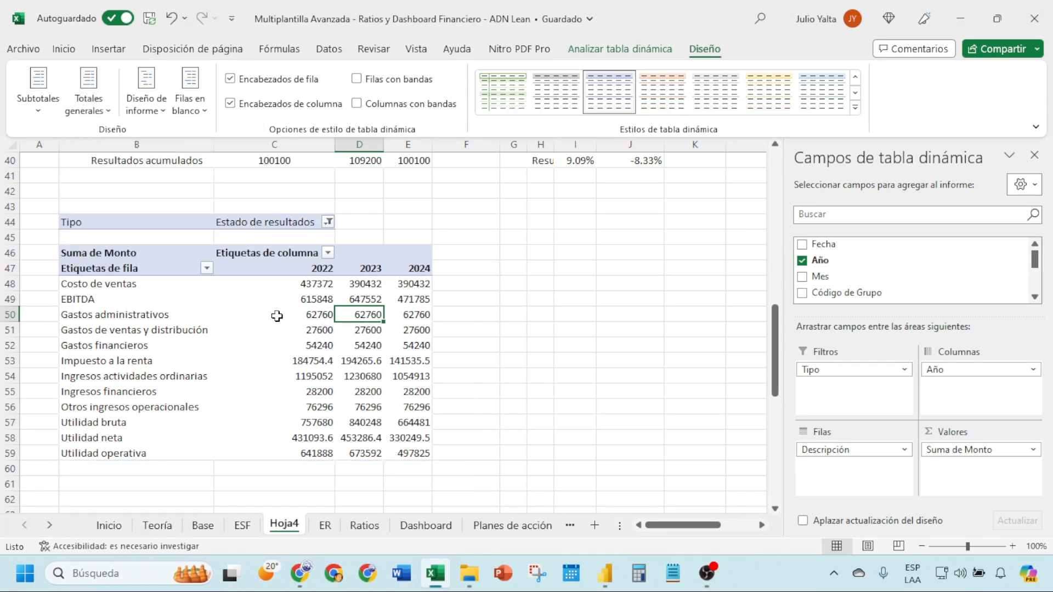
Move Ingresos actividades ordinarias to the first row of the PivotTable, above Costo de ventas.
click(277, 285)
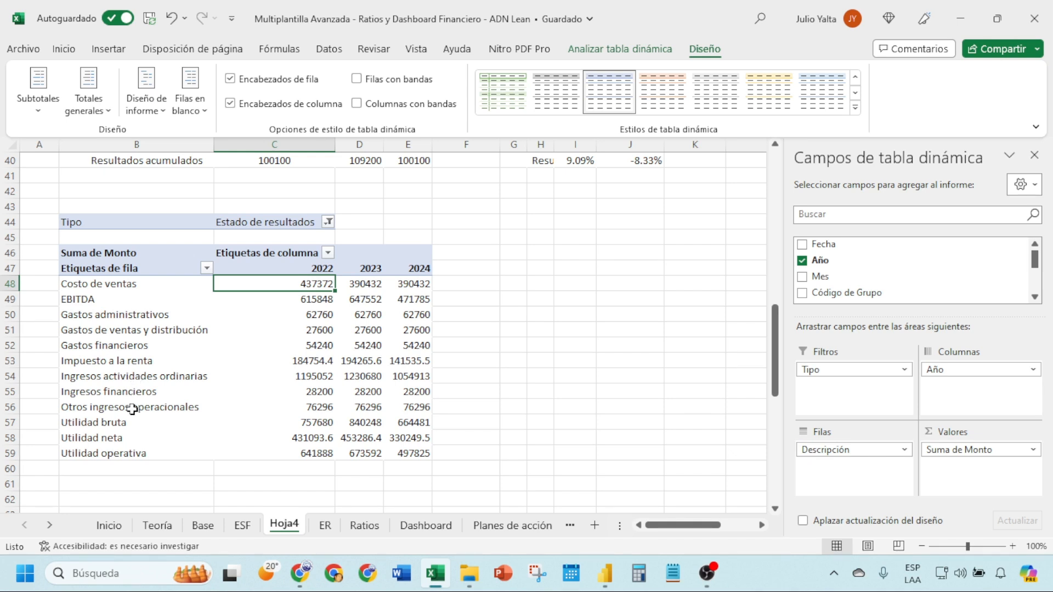
click(101, 378)
drag(117, 380, 115, 276)
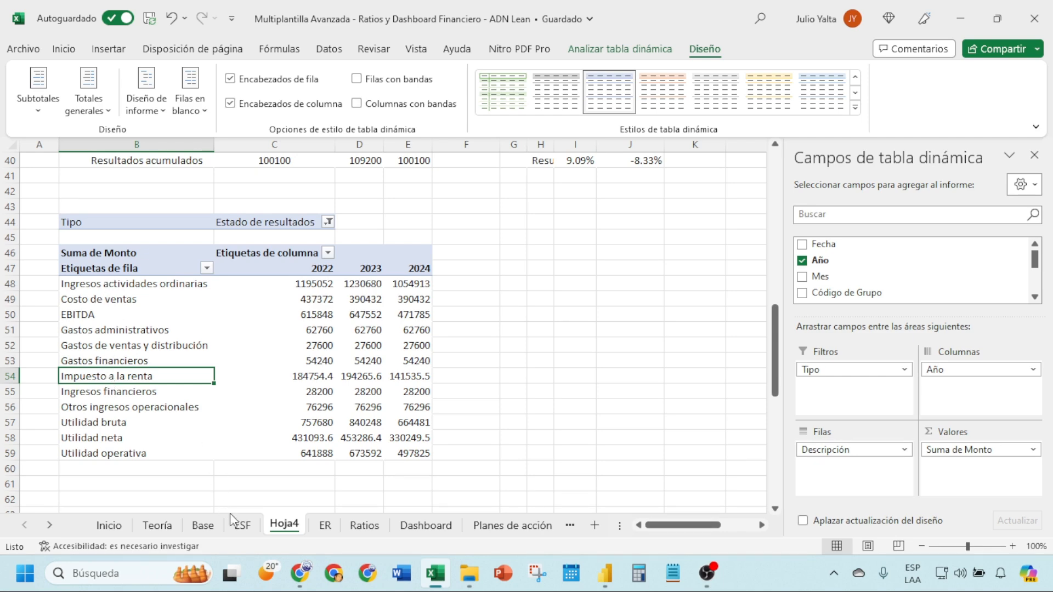
Check the row order of the statement on ER and move Utilidad bruta directly below Costo de ventas in the Hoja4 PivotTable.
click(324, 525)
click(130, 297)
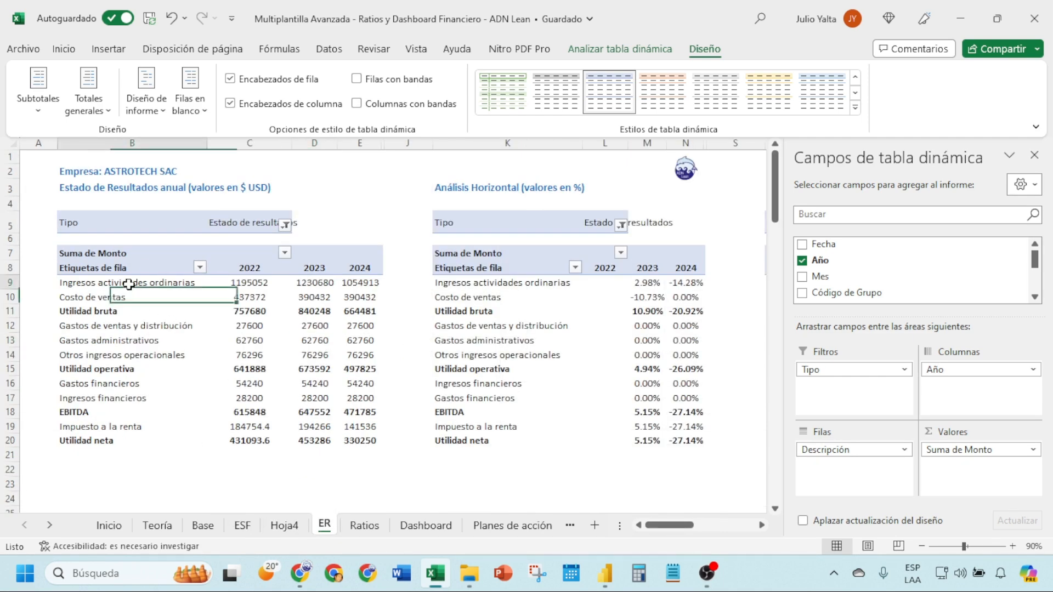
drag(128, 284, 132, 437)
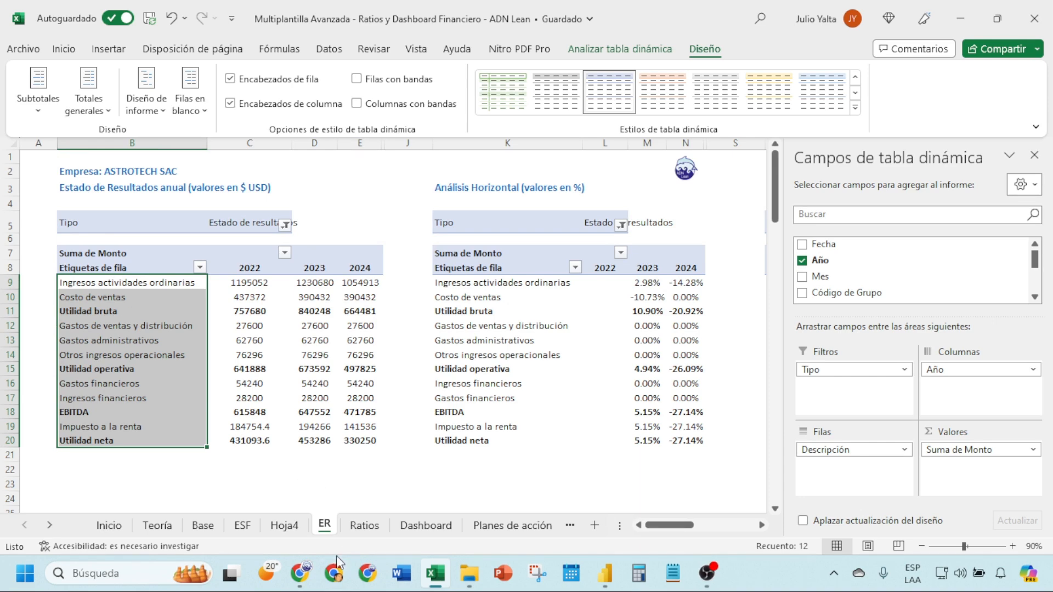
click(287, 527)
click(139, 302)
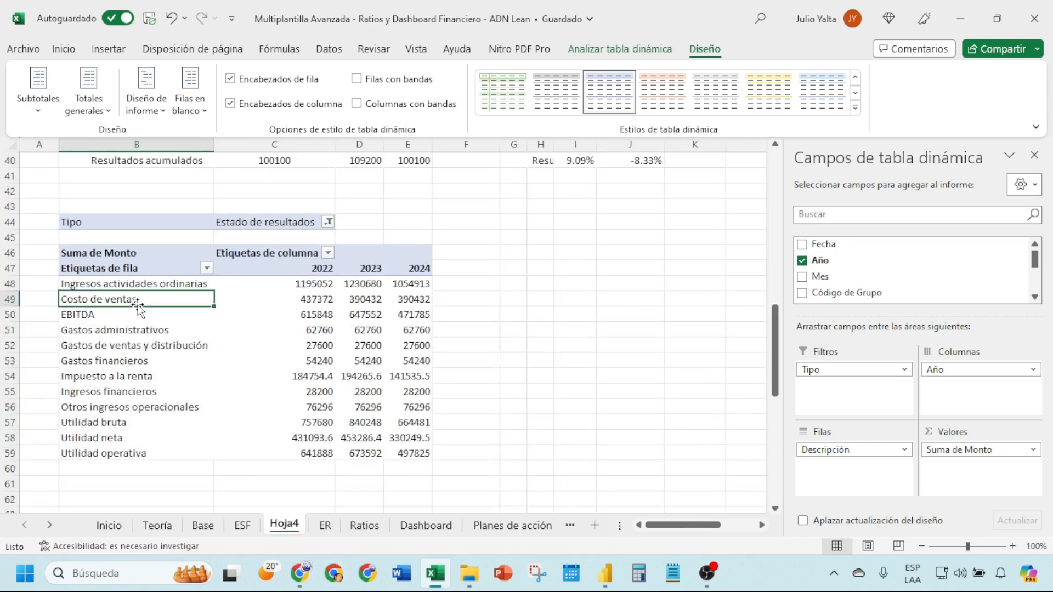
click(120, 424)
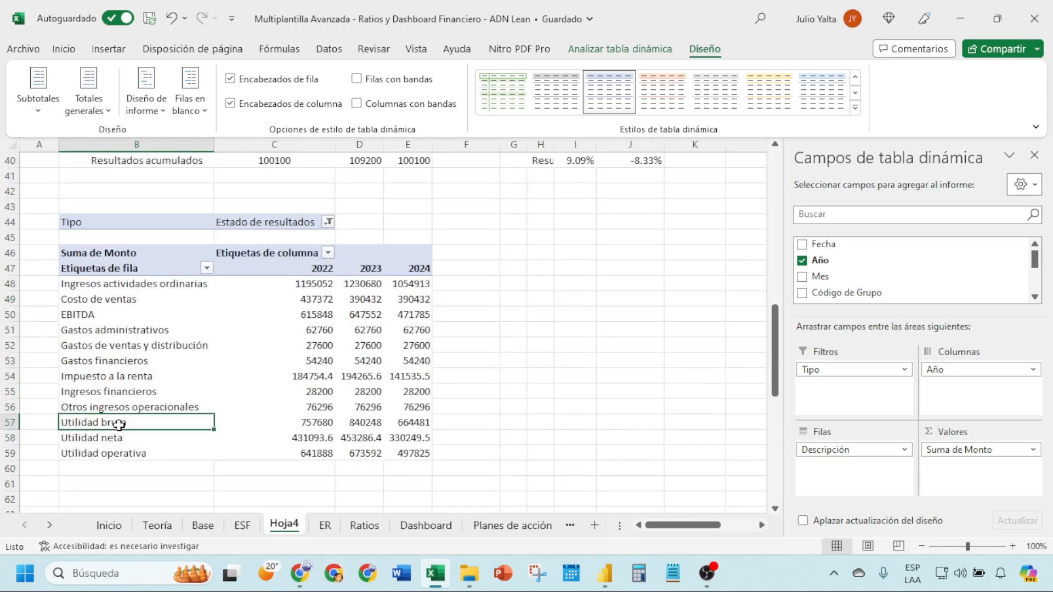
key(ctrl+space)
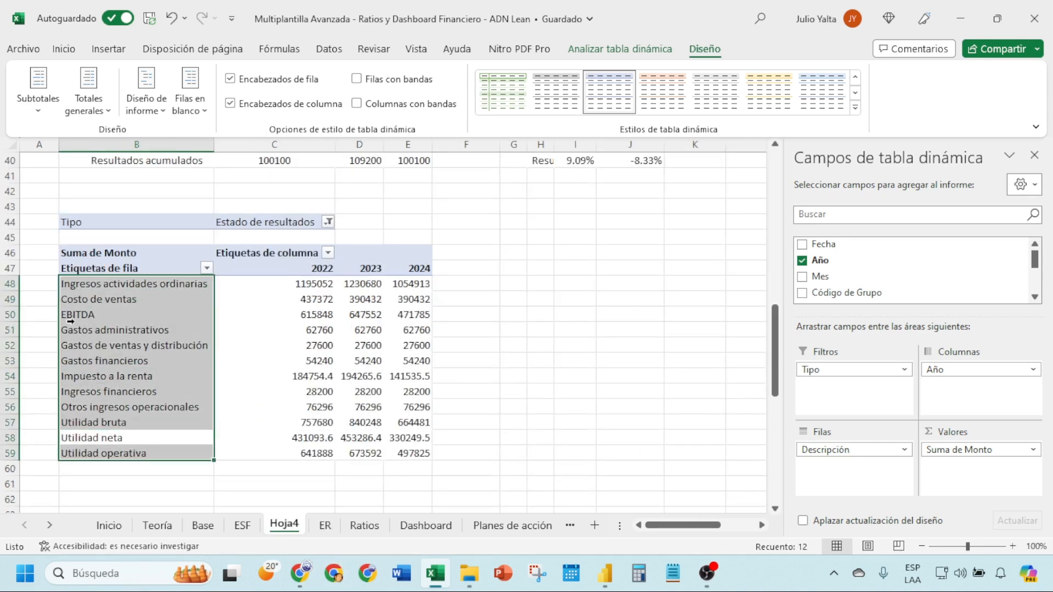
click(112, 425)
drag(111, 430, 108, 317)
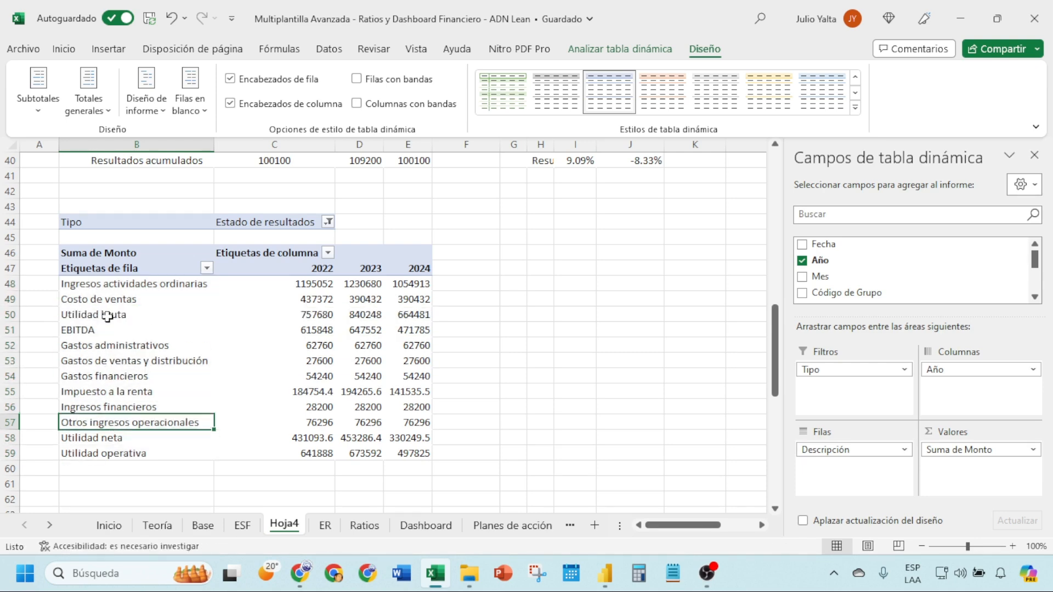
Following the ER order, place Gastos de ventas y distribución and Gastos administrativos directly below Utilidad bruta in the Hoja4 PivotTable.
click(325, 525)
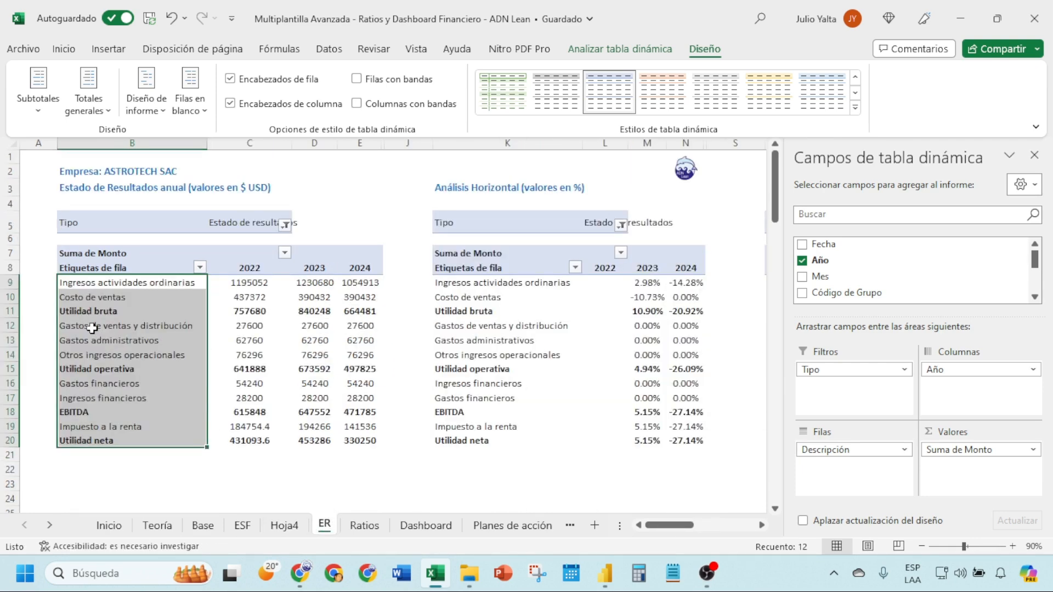
click(284, 525)
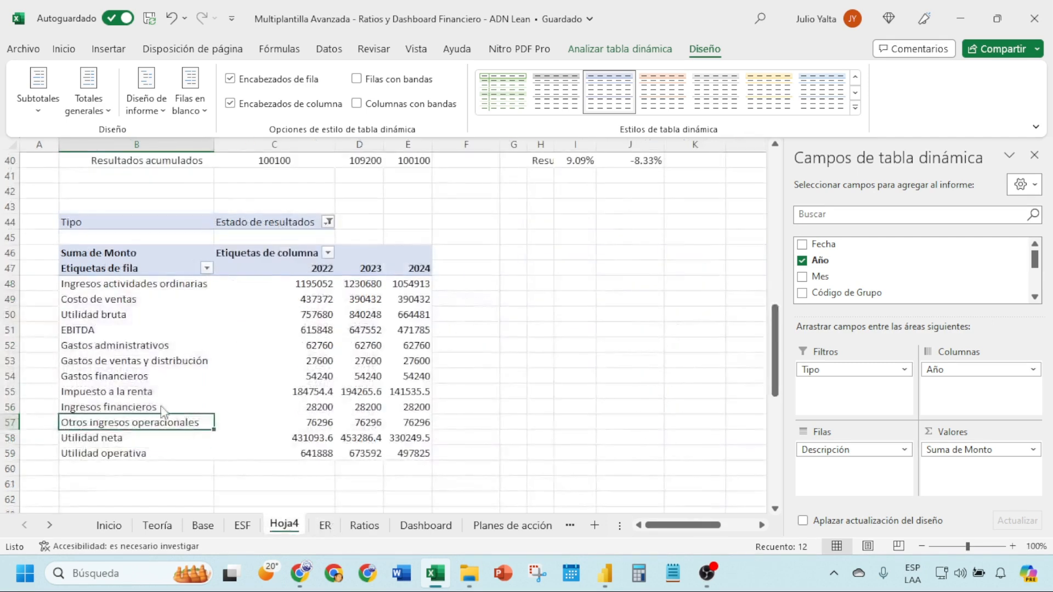
click(121, 362)
drag(121, 364, 116, 323)
drag(104, 363, 127, 351)
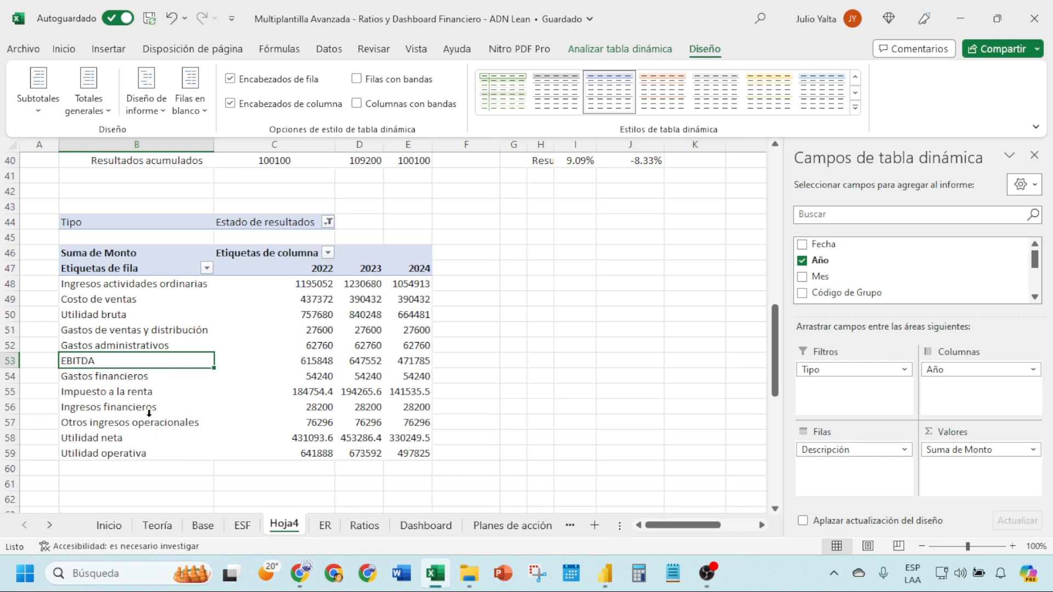
Move Otros ingresos operacionales below Gastos administrativos, followed by Utilidad operativa.
click(122, 425)
drag(117, 430, 114, 354)
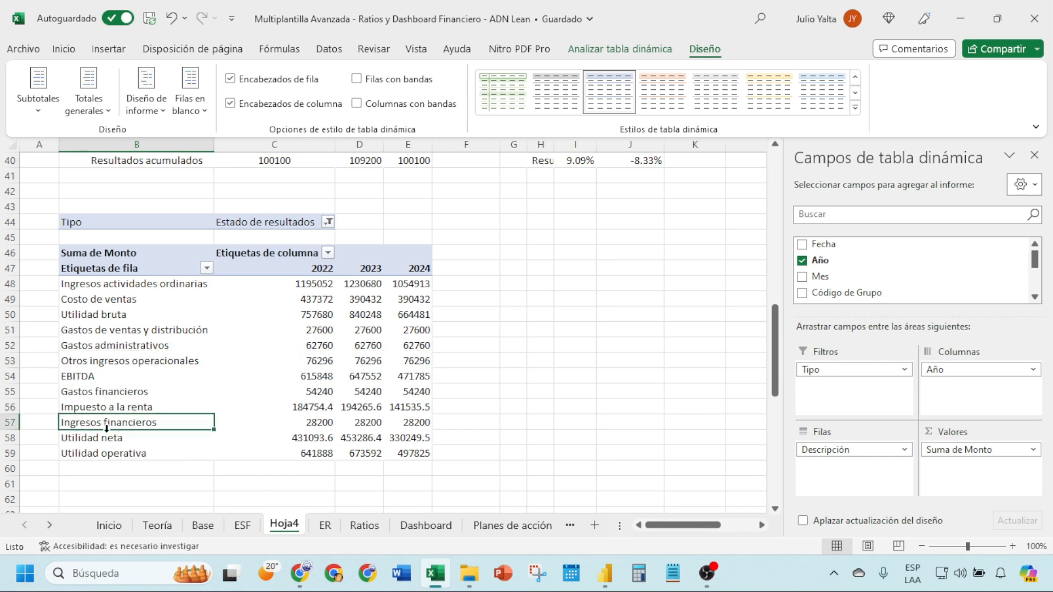
click(96, 450)
drag(98, 458, 115, 382)
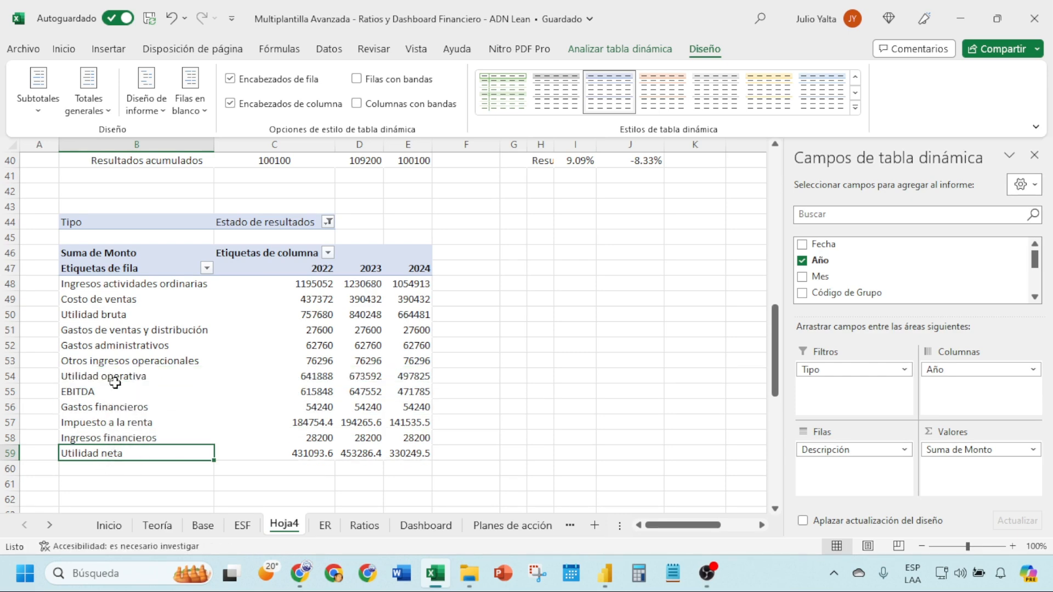
After checking the ER order, move Ingresos financieros and Gastos financieros between Utilidad operativa and EBITDA in the Hoja4 PivotTable.
click(325, 524)
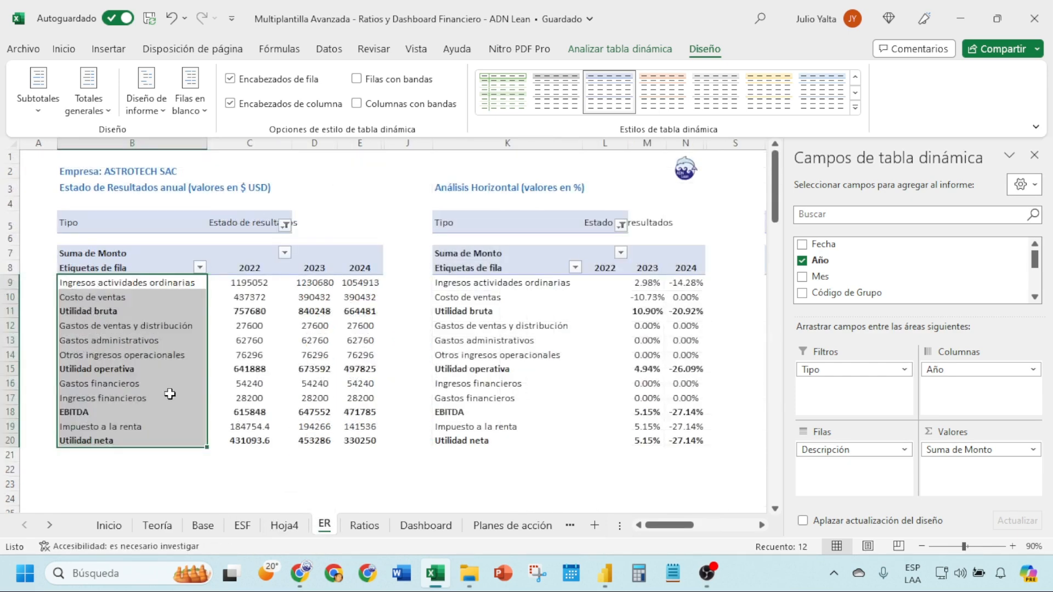
click(284, 525)
click(106, 439)
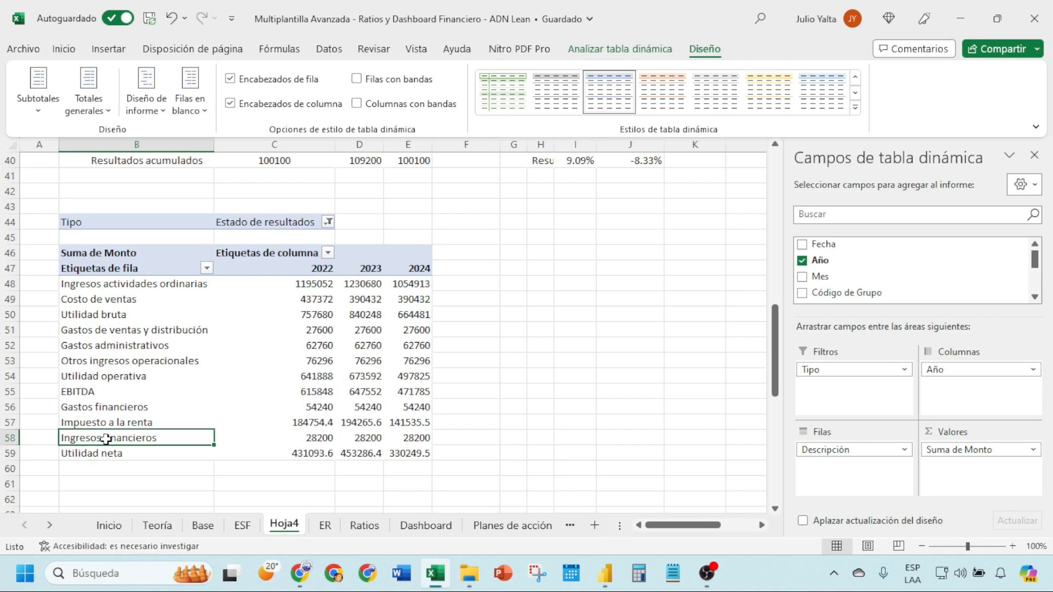
drag(108, 446, 107, 384)
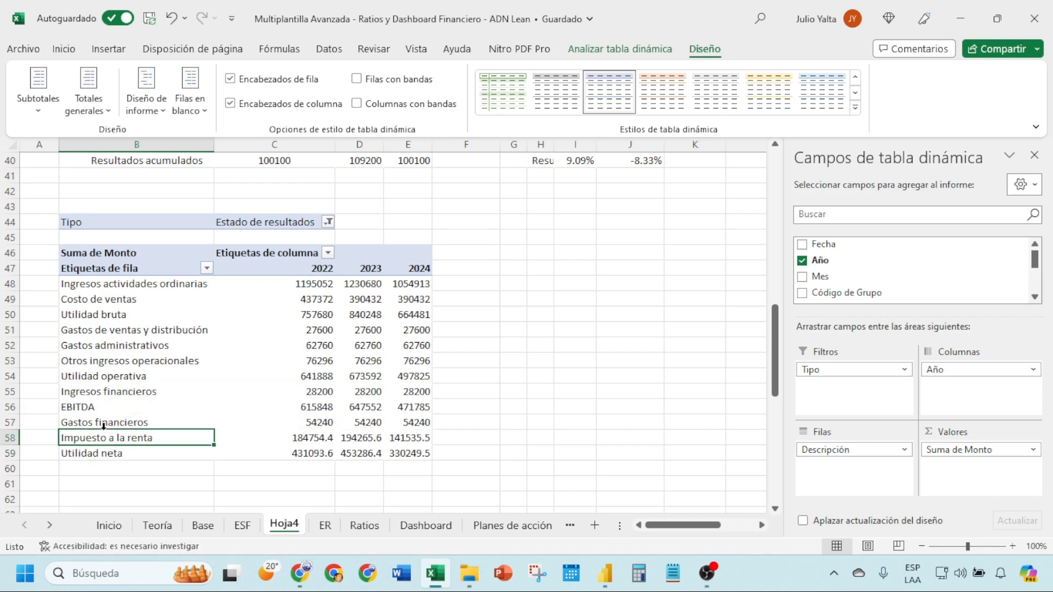
click(101, 423)
drag(103, 429, 104, 411)
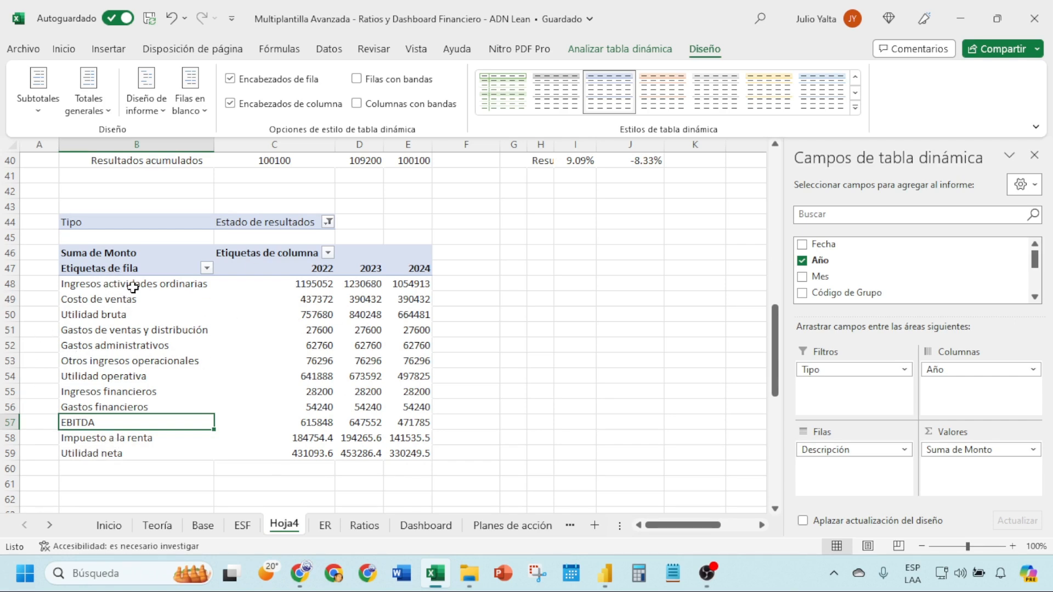
Make the Utilidad bruta, Utilidad operativa, EBITDA and Utilidad neta rows of the Hoja4 PivotTable bold.
click(4, 308)
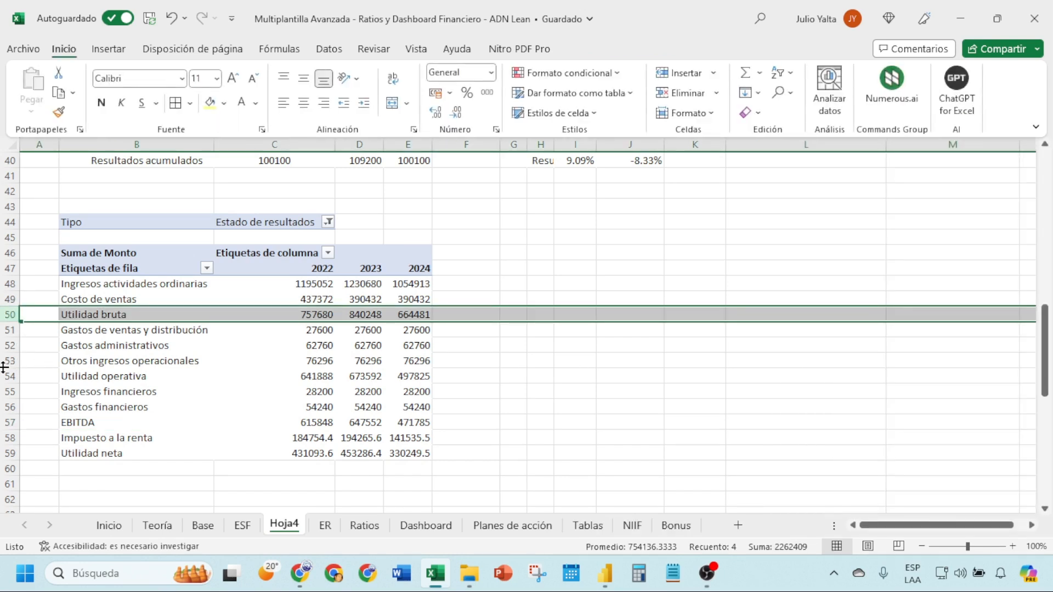
ctrl+click(6, 376)
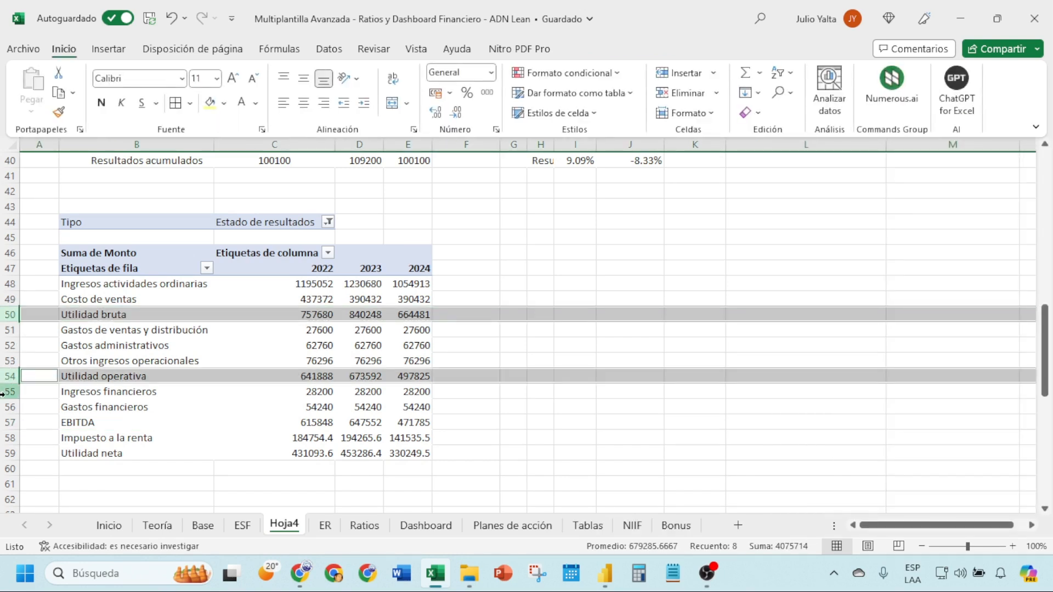
ctrl+click(8, 422)
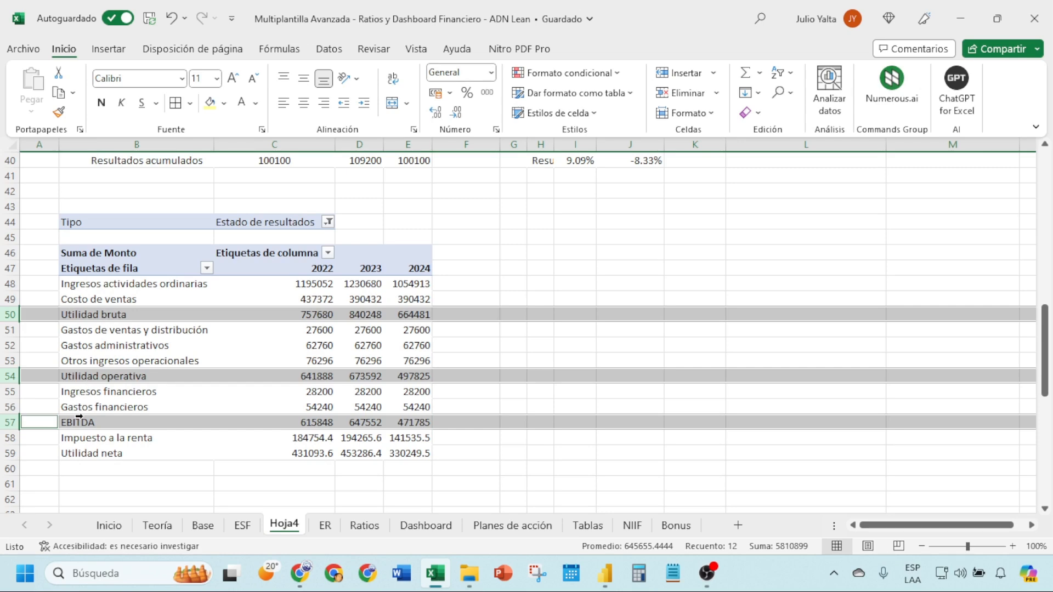
ctrl+click(9, 453)
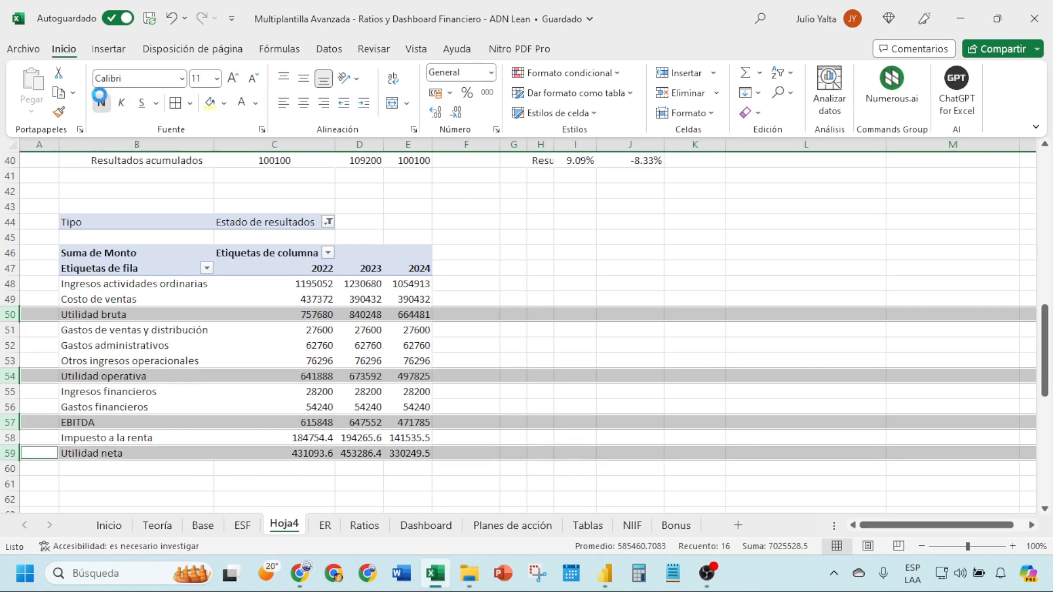
click(102, 102)
scroll(452, 376, up, 3)
scroll(436, 345, down, 4)
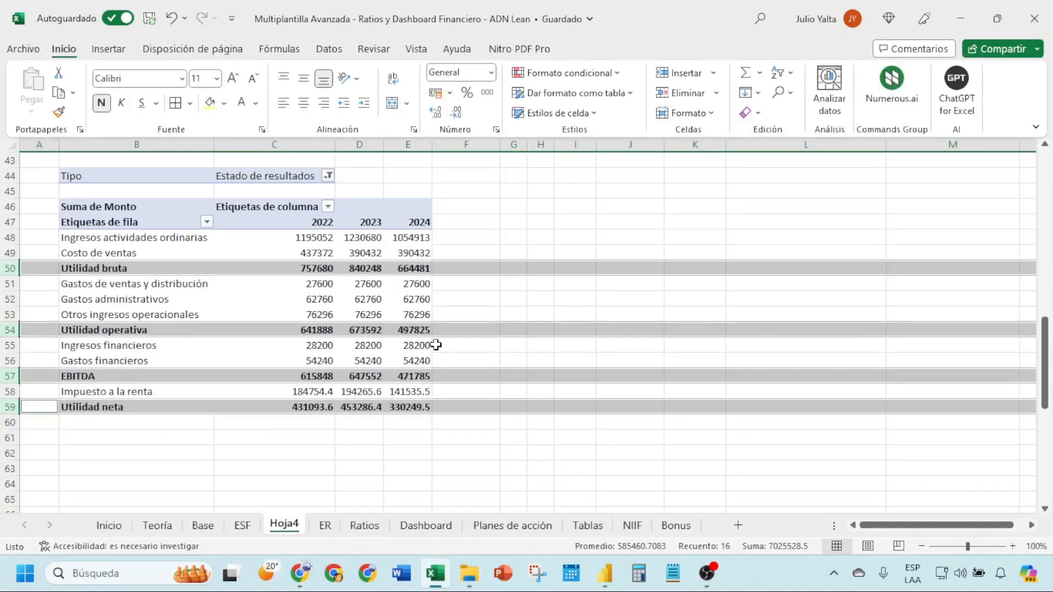
scroll(353, 334, up, 1)
click(354, 334)
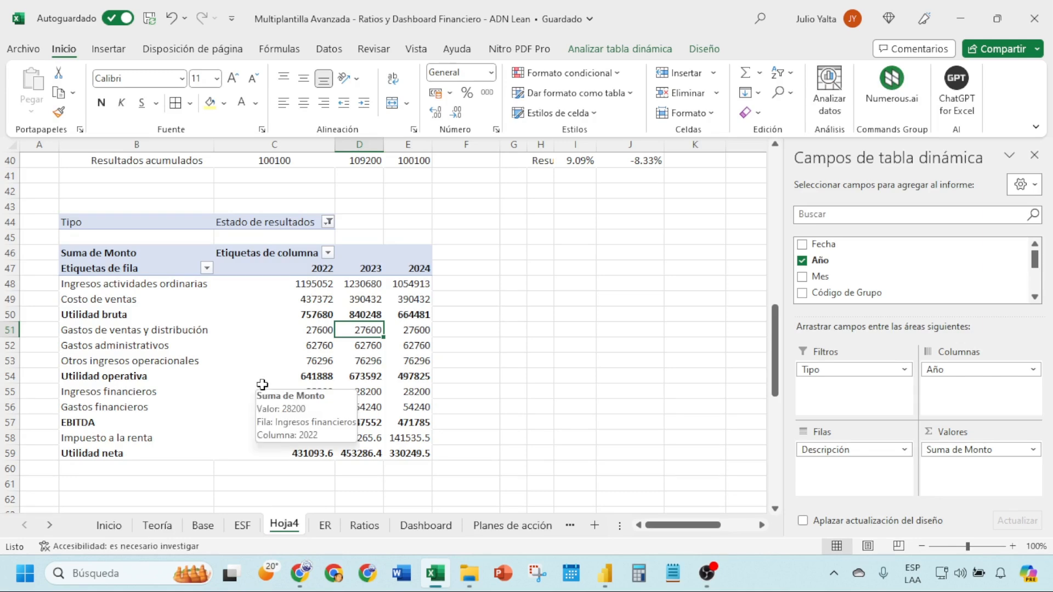
Examine the Análisis Horizontal PivotTable on the ER sheet and close the PivotTable field list to view it beside Análisis Vertical.
click(324, 525)
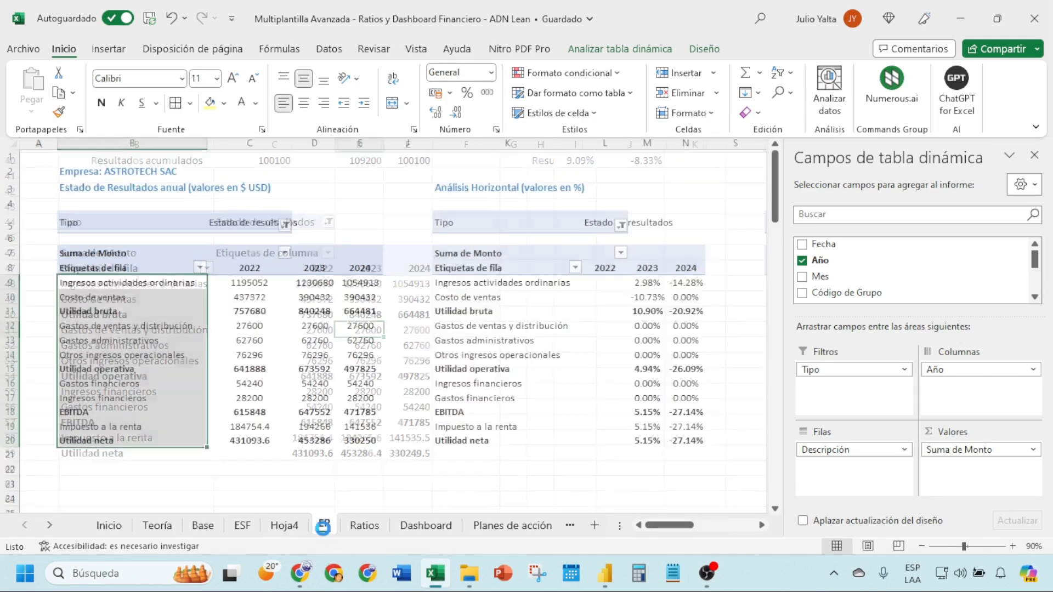
click(510, 468)
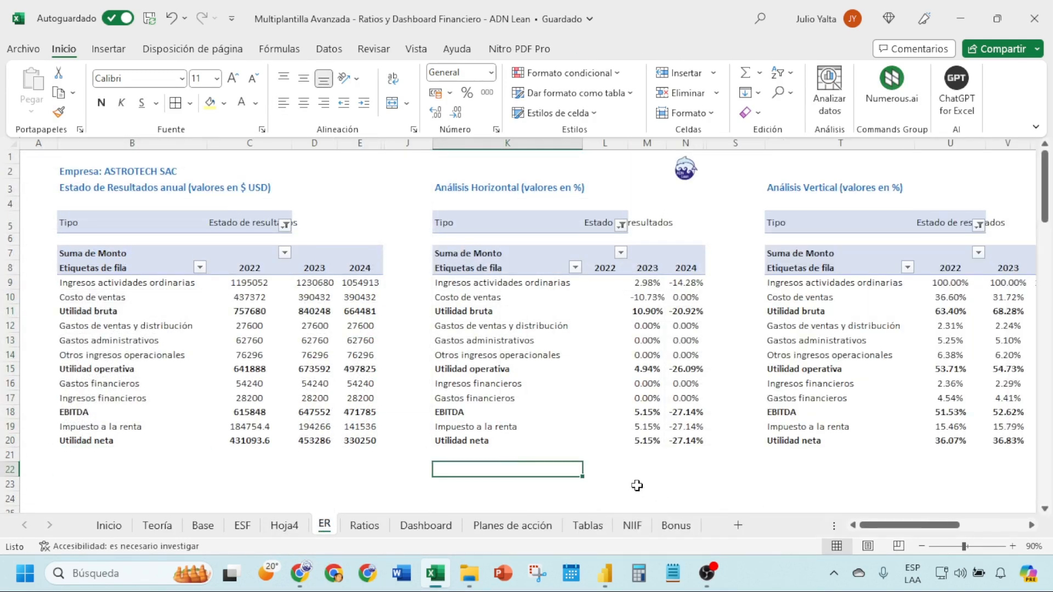
click(605, 383)
click(815, 371)
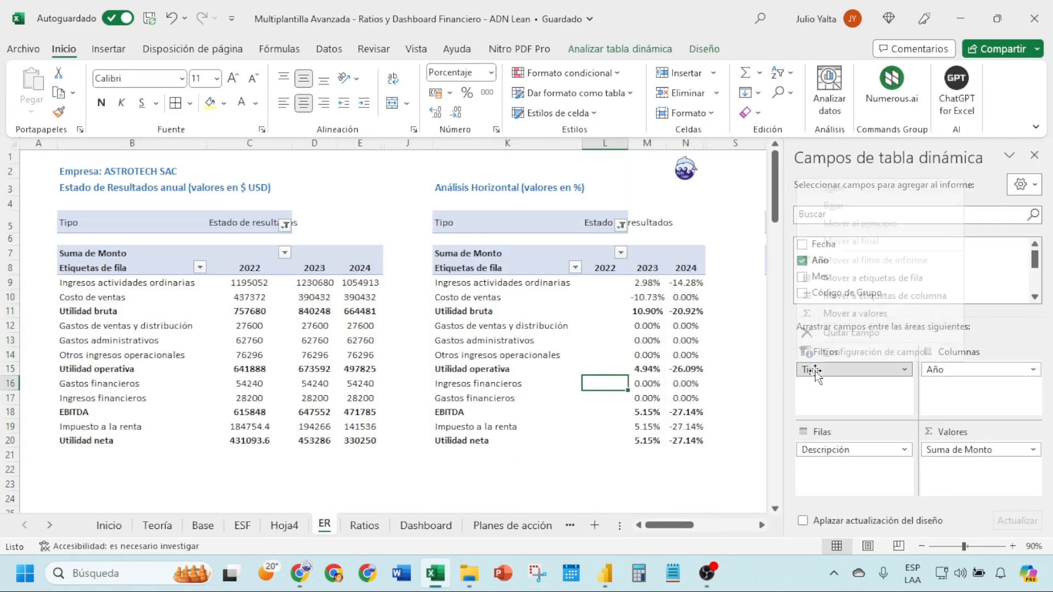
click(1035, 156)
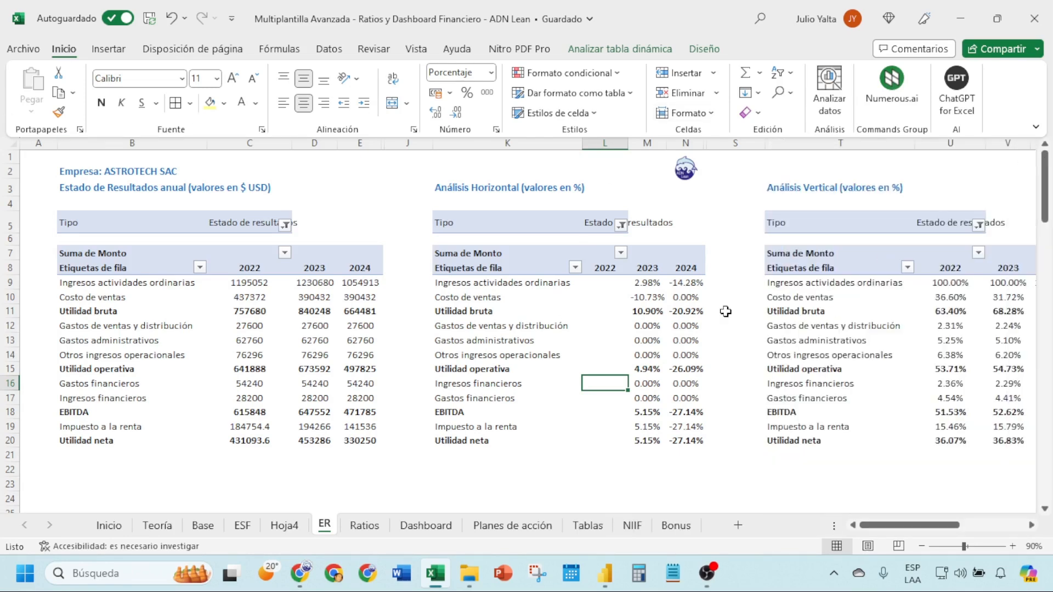
click(662, 342)
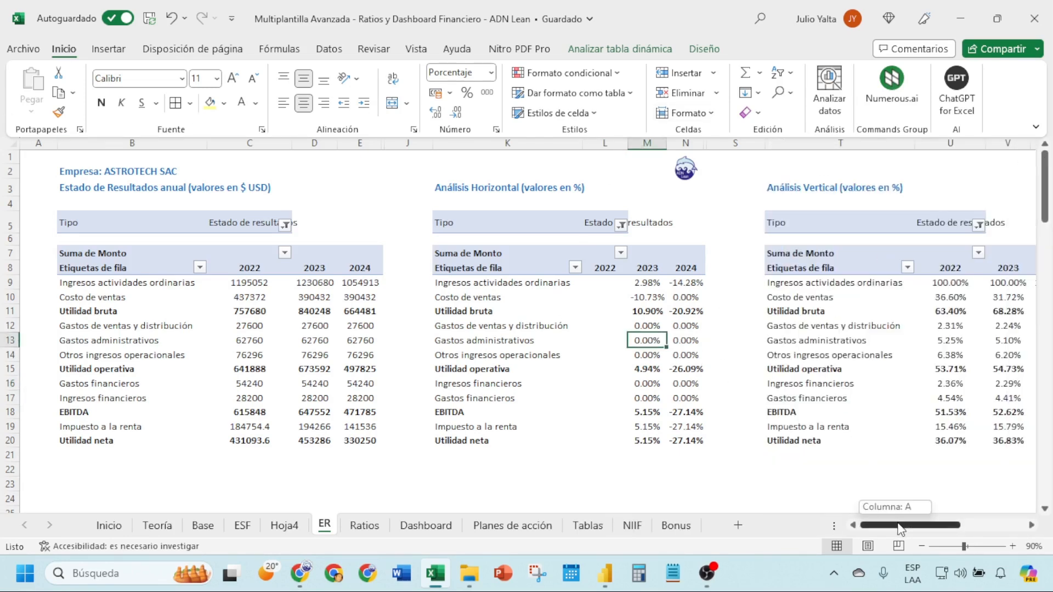
drag(899, 525, 874, 524)
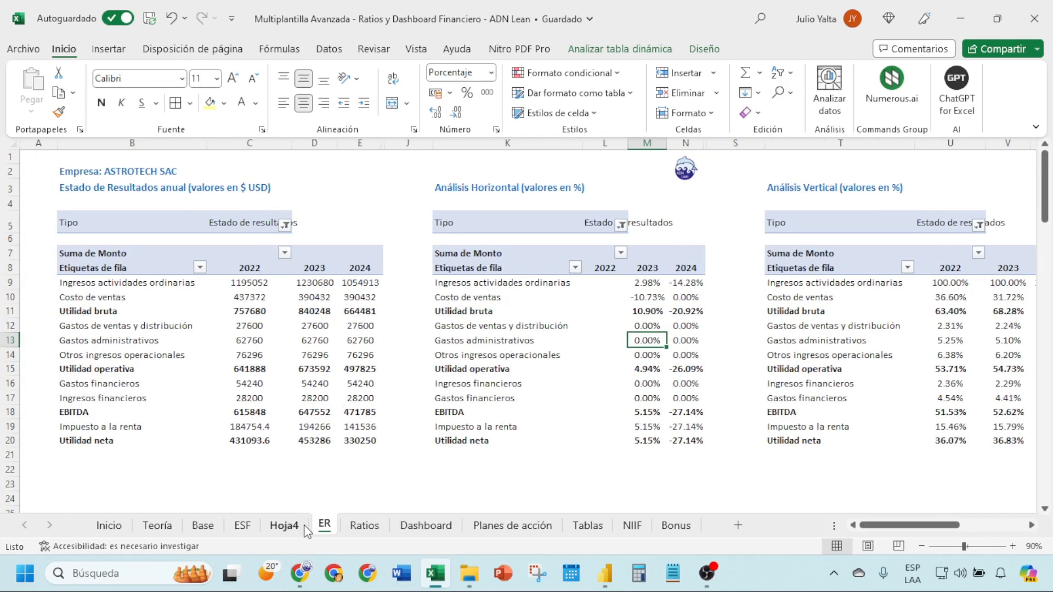
Open the Ratios sheet and examine the ratio types, their formulas and the 2022–2024 results beside Tabla dinámica Global.
click(362, 528)
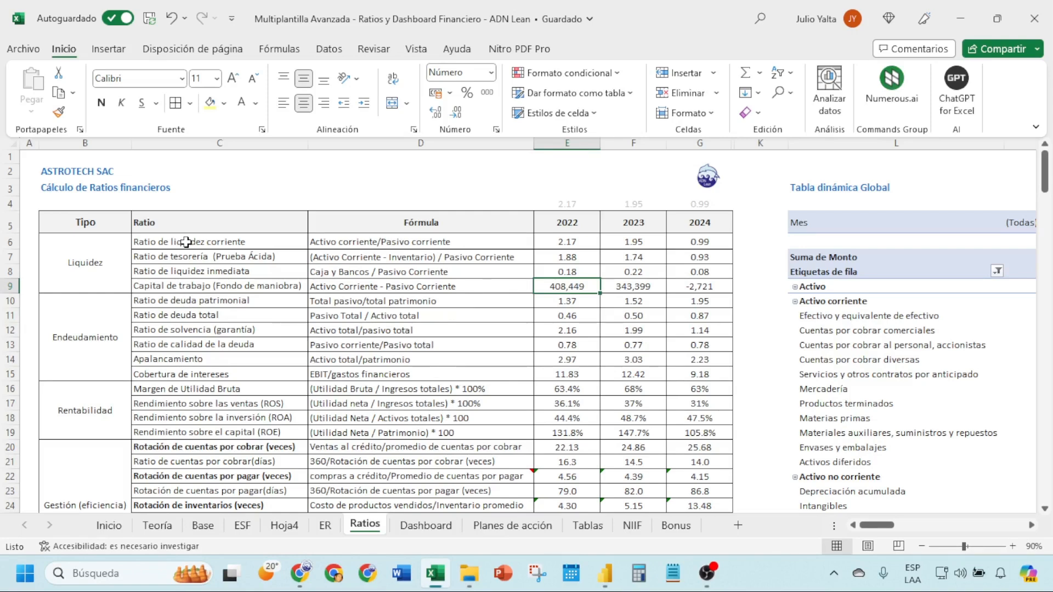
drag(80, 245, 299, 255)
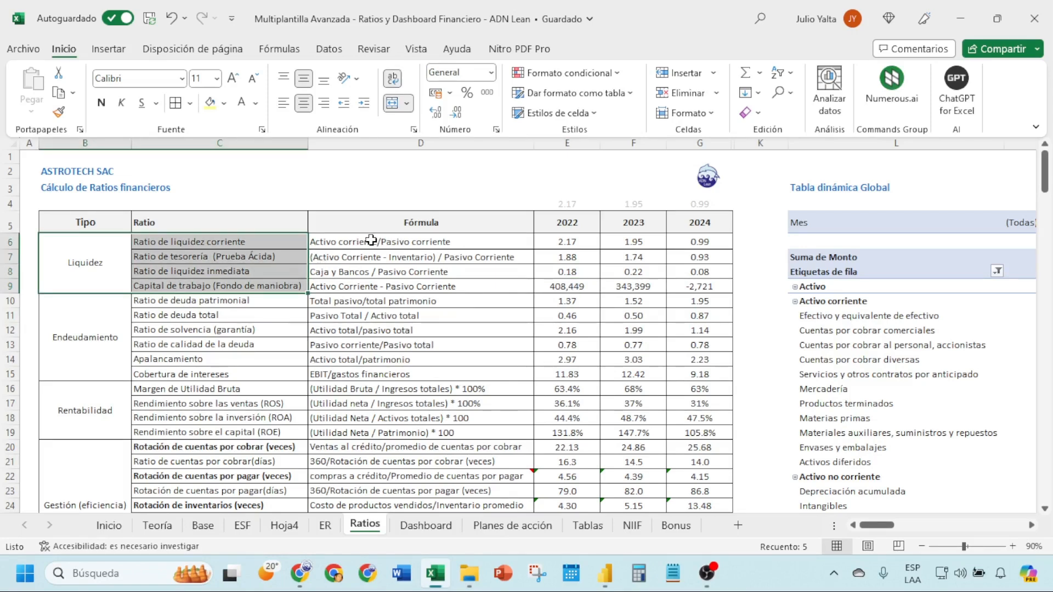
drag(368, 243, 377, 455)
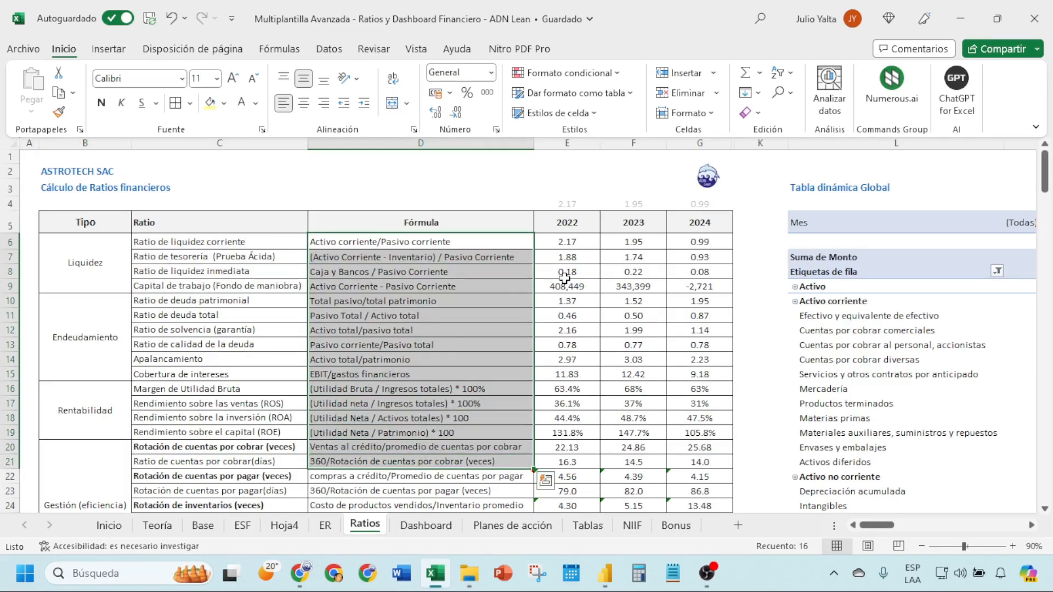
drag(565, 271, 818, 325)
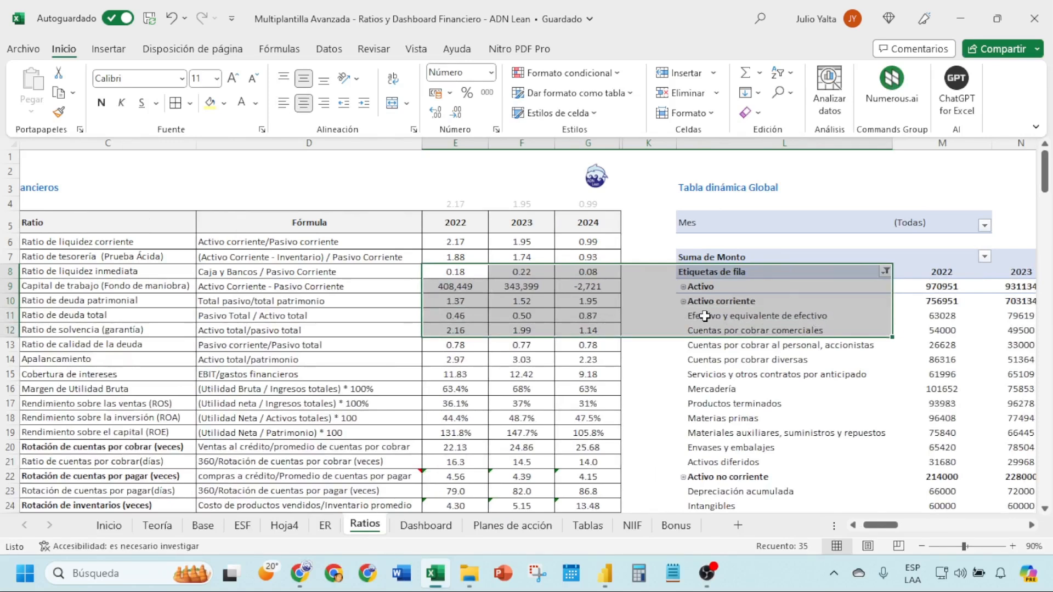
drag(656, 315, 927, 346)
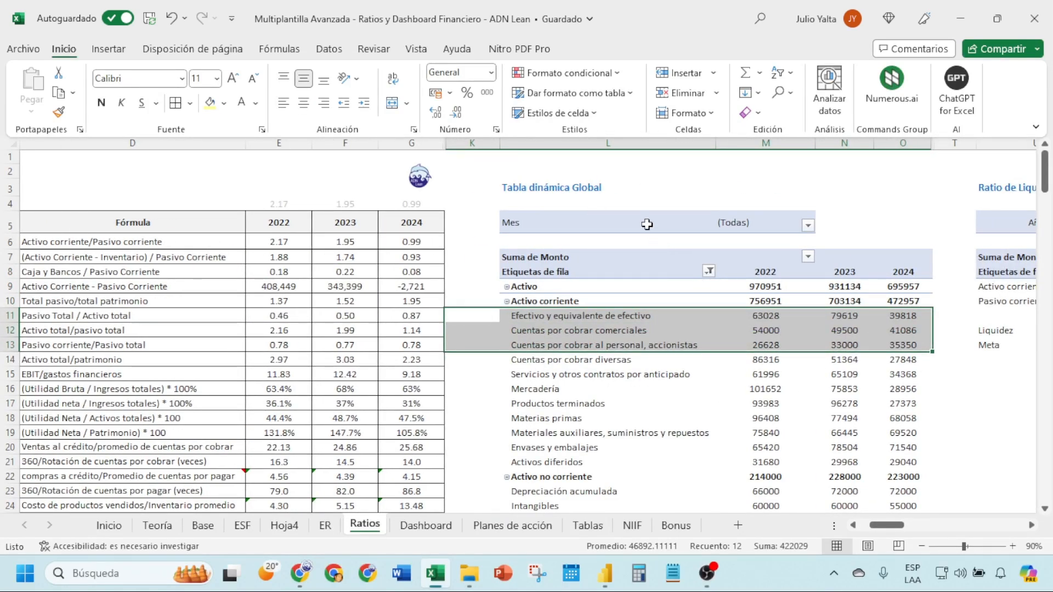
Examine the accounts in the Tabla dinámica Global PivotTable, from Activo through Pasivo and Patrimonio to Estado de resultados.
scroll(665, 285, down, 2)
scroll(668, 284, up, 2)
scroll(669, 284, down, 1)
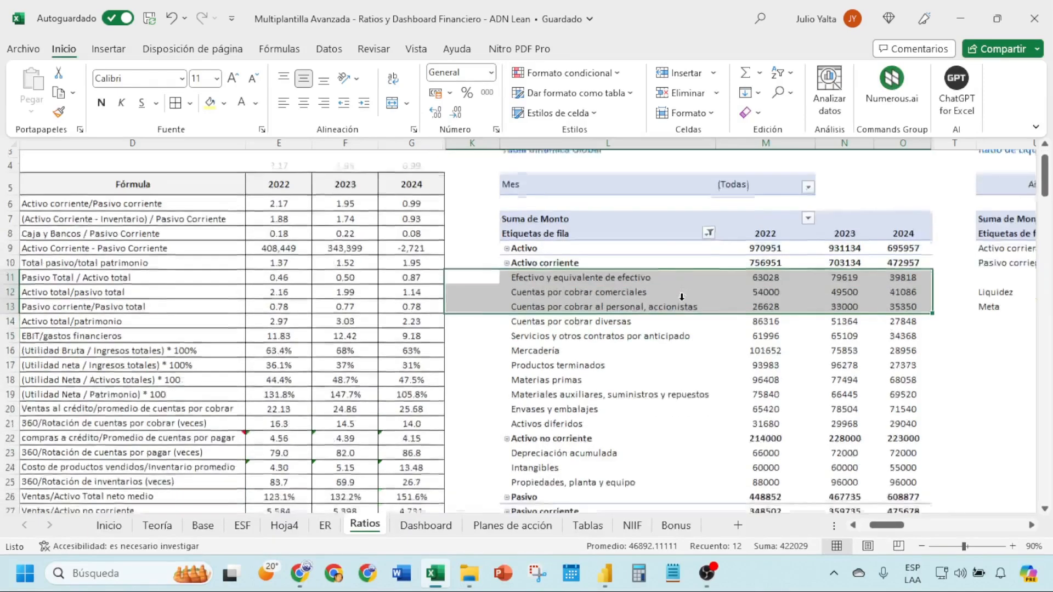
click(632, 329)
scroll(587, 280, down, 4)
scroll(598, 288, down, 3)
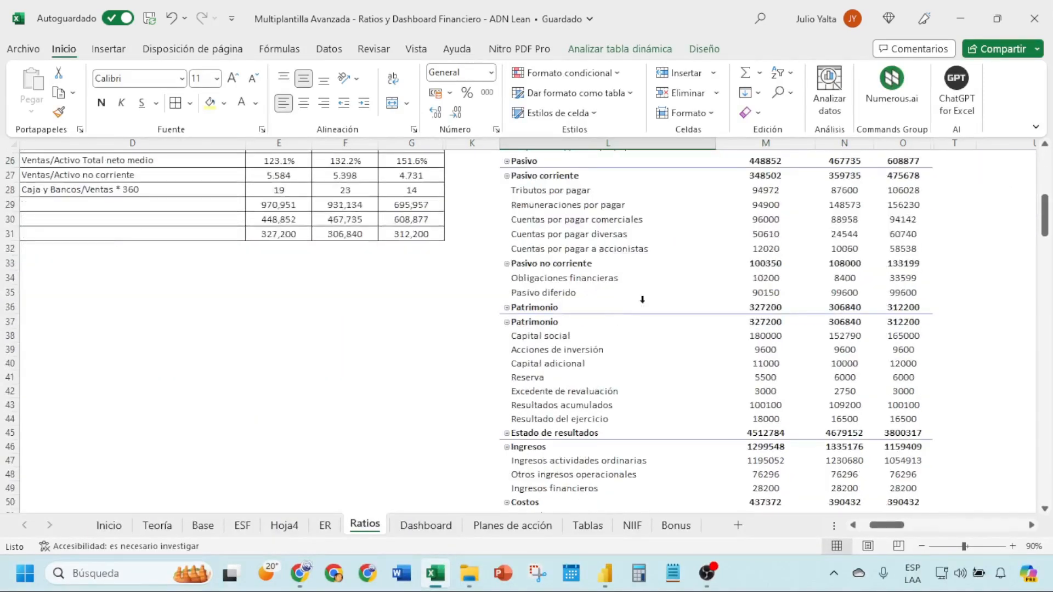
scroll(605, 274, up, 8)
scroll(599, 286, down, 12)
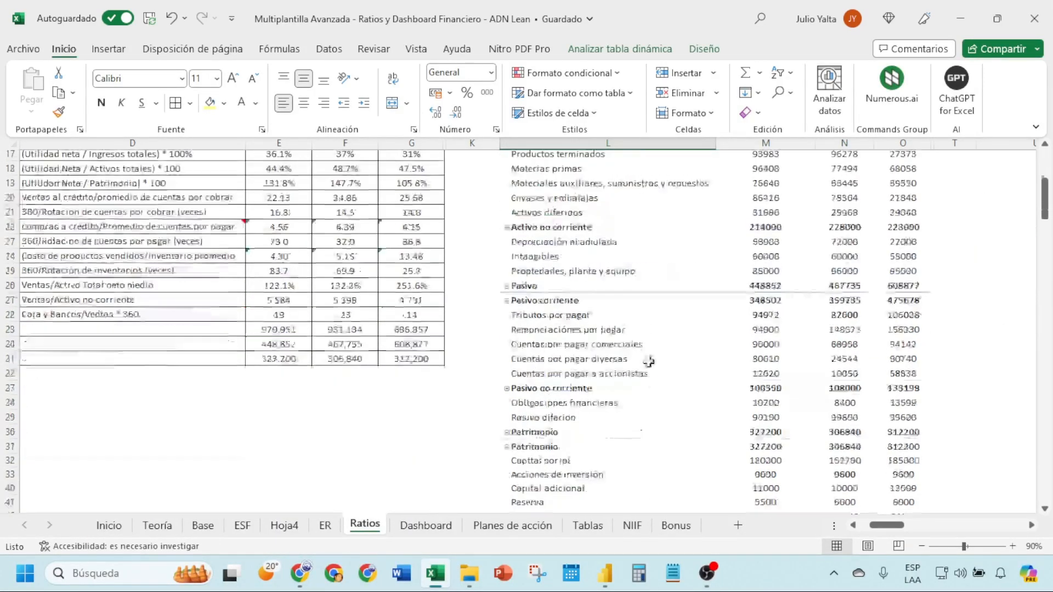
scroll(598, 286, up, 12)
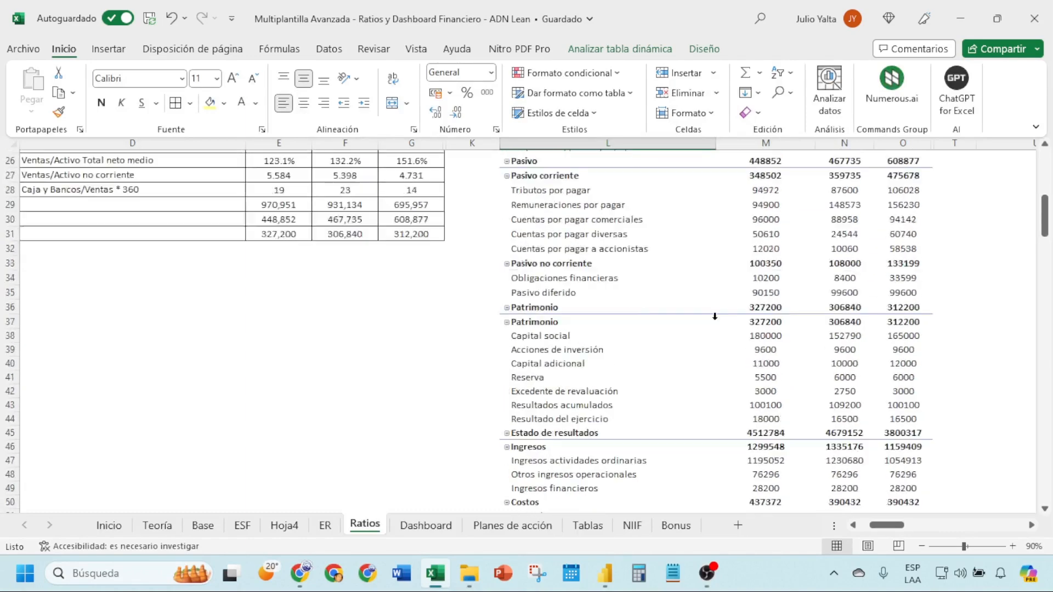
Compare the Liquidez and Endeudamiento ratio formulas in the Ratios table with the accounts in Tabla dinámica Global.
drag(453, 361, 340, 360)
drag(224, 355, 463, 366)
scroll(912, 362, down, 2)
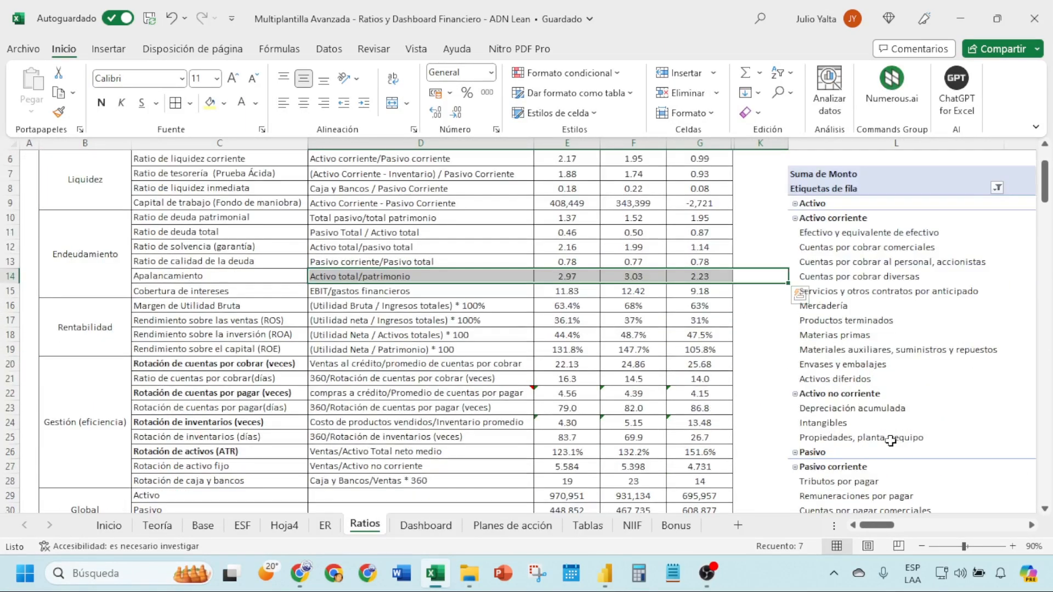
scroll(795, 353, up, 2)
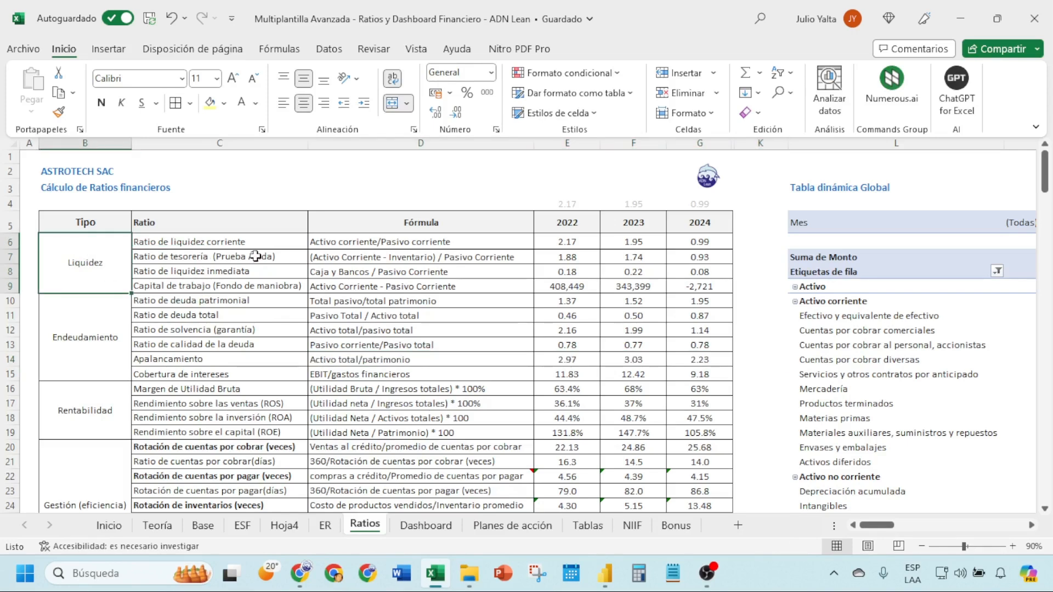
key(shift+Up)
key(shift+Up)
key(shift+Up)
key(shift+Up)
key(shift+Right)
scroll(939, 357, right, 2)
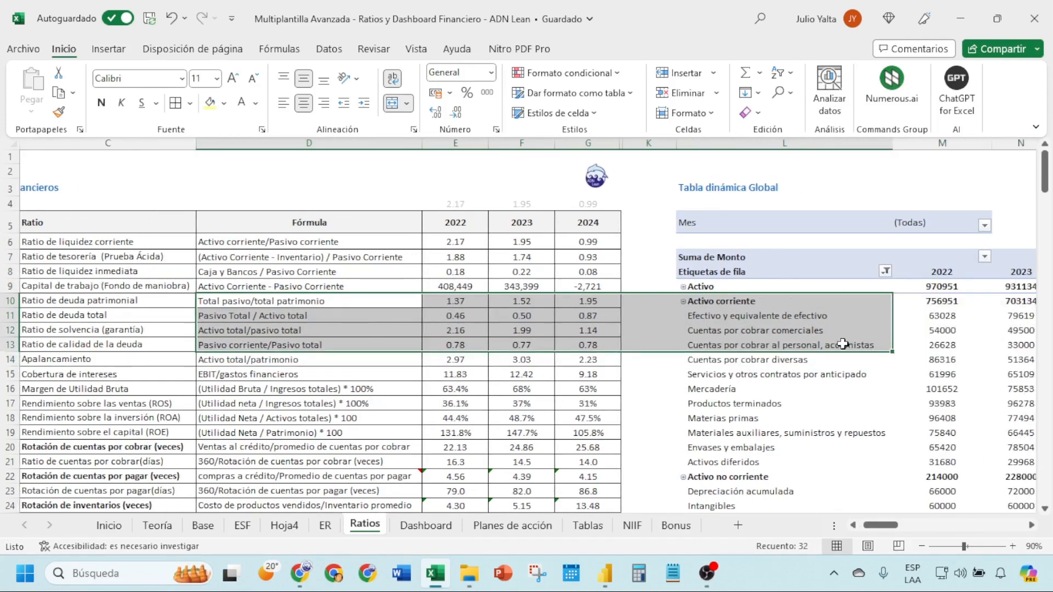
drag(758, 463, 836, 461)
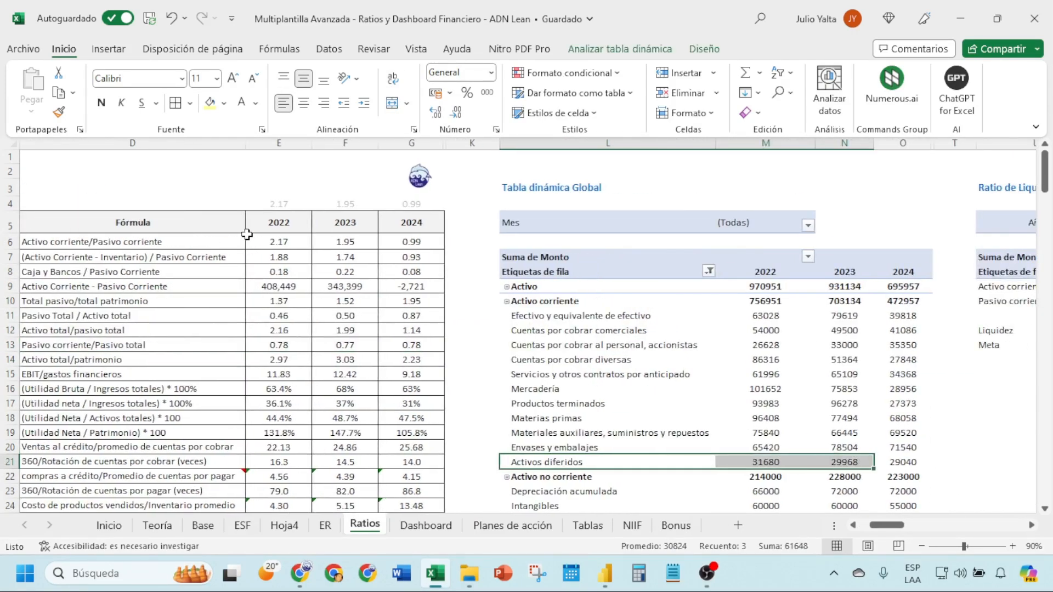
Inspect the IMPORTARDATOSDINAMICOS formula behind the 2022 Ratio de liquidez corriente in E6.
click(269, 242)
double_click(269, 241)
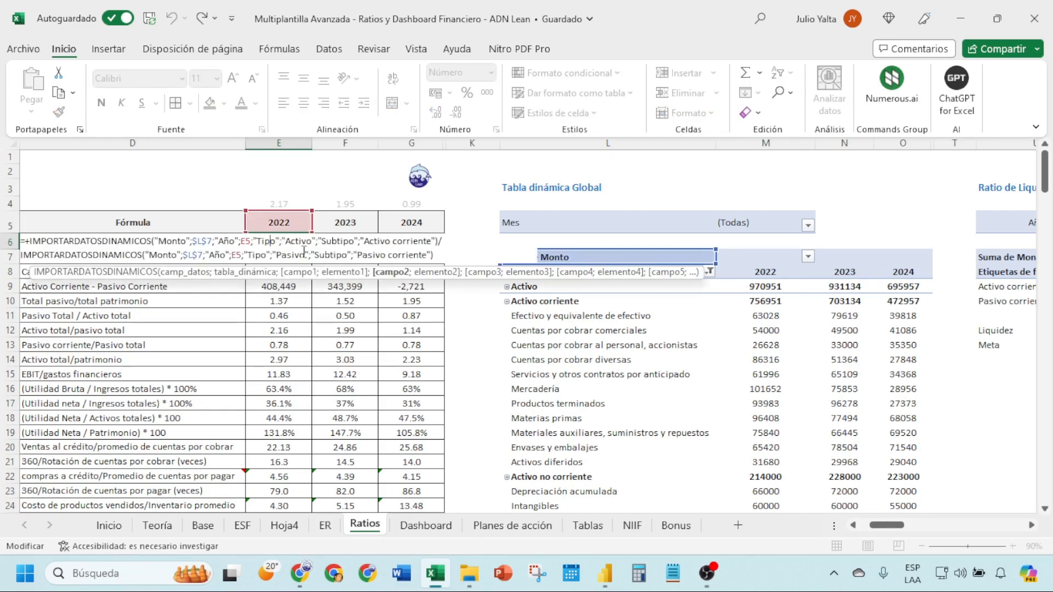
key(Escape)
click(345, 301)
scroll(345, 301, left, 3)
shift+click(563, 301)
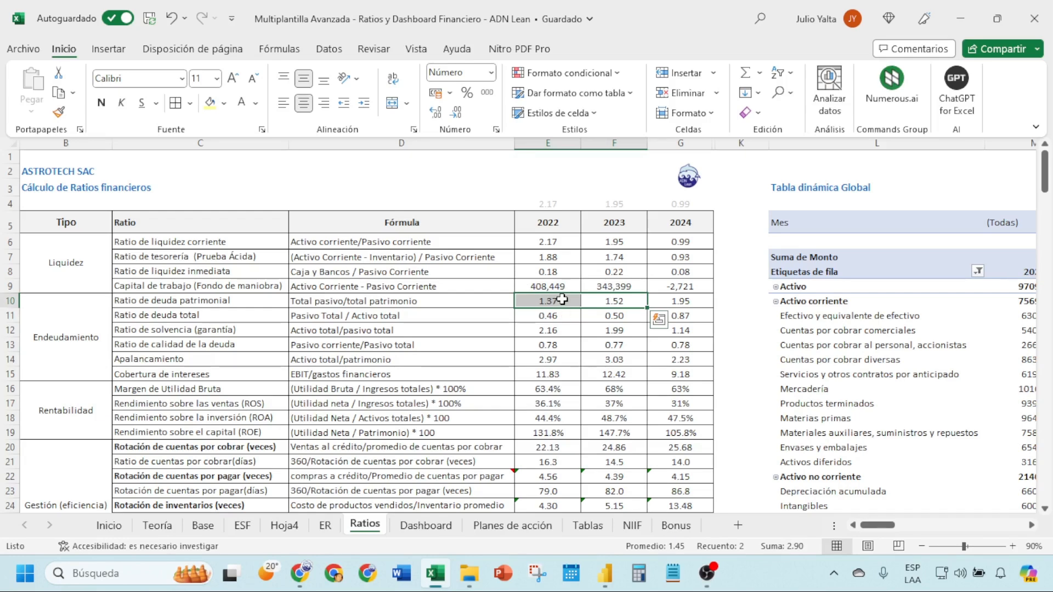
double_click(538, 244)
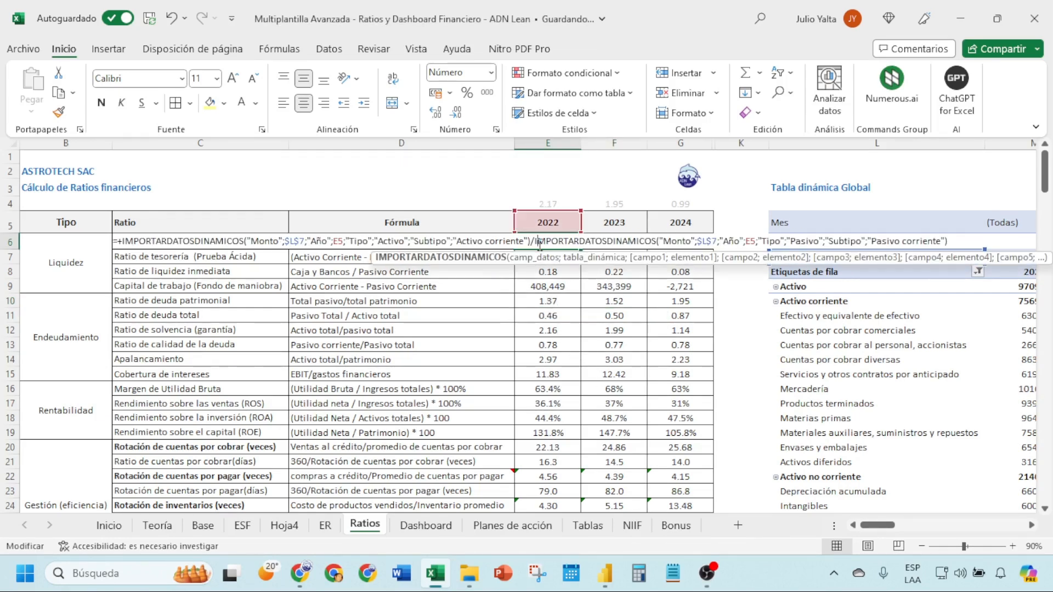
drag(879, 525, 881, 528)
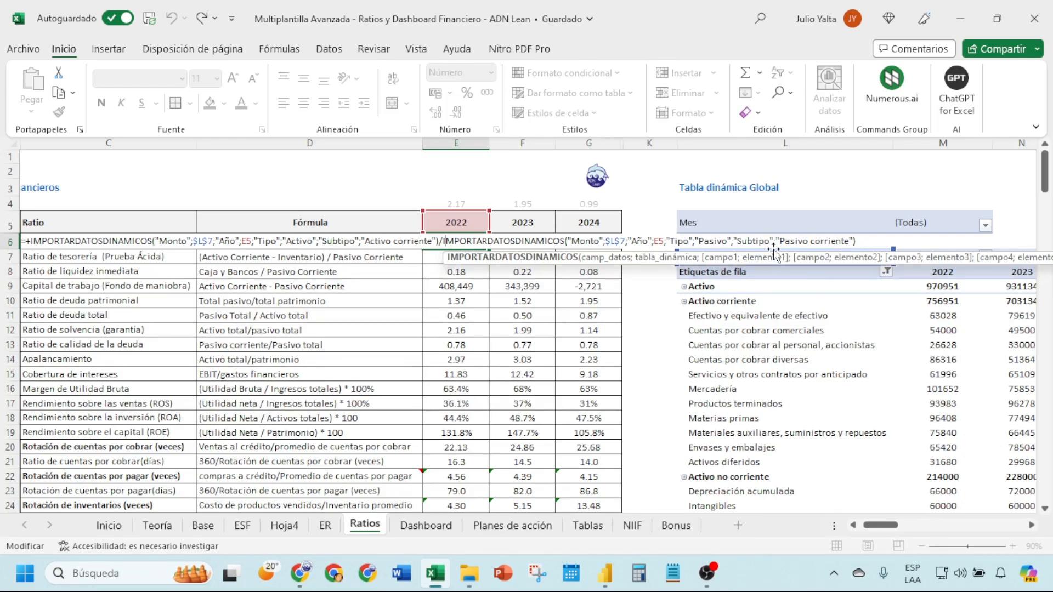
key(Return)
Clear E4:G4 and enter in E4 a formula dividing the 2022 Activo corriente by the 2022 Pasivo corriente from Tabla dinámica Global.
click(454, 203)
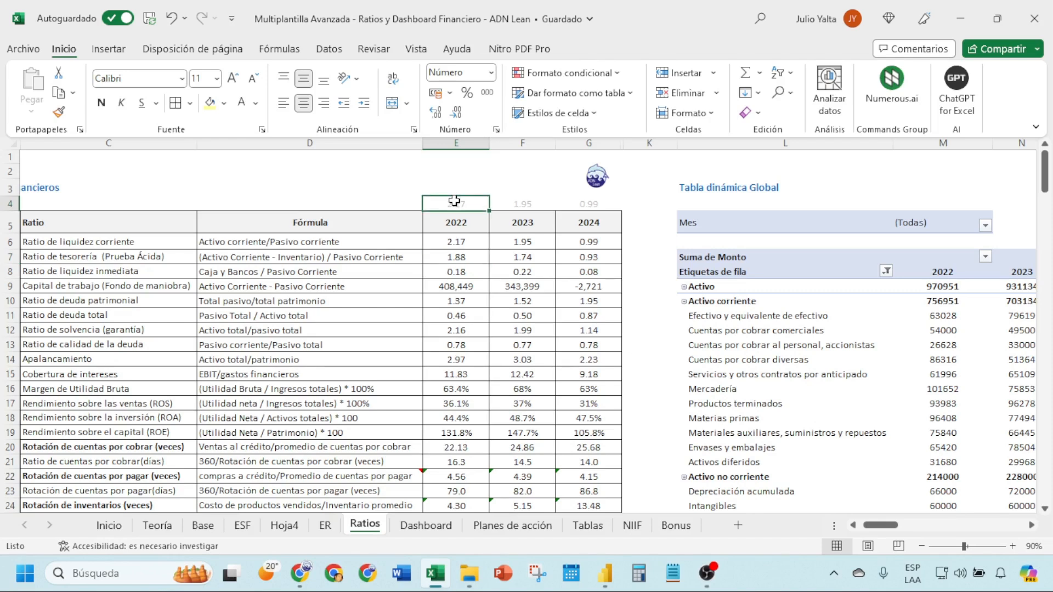
drag(466, 206, 598, 204)
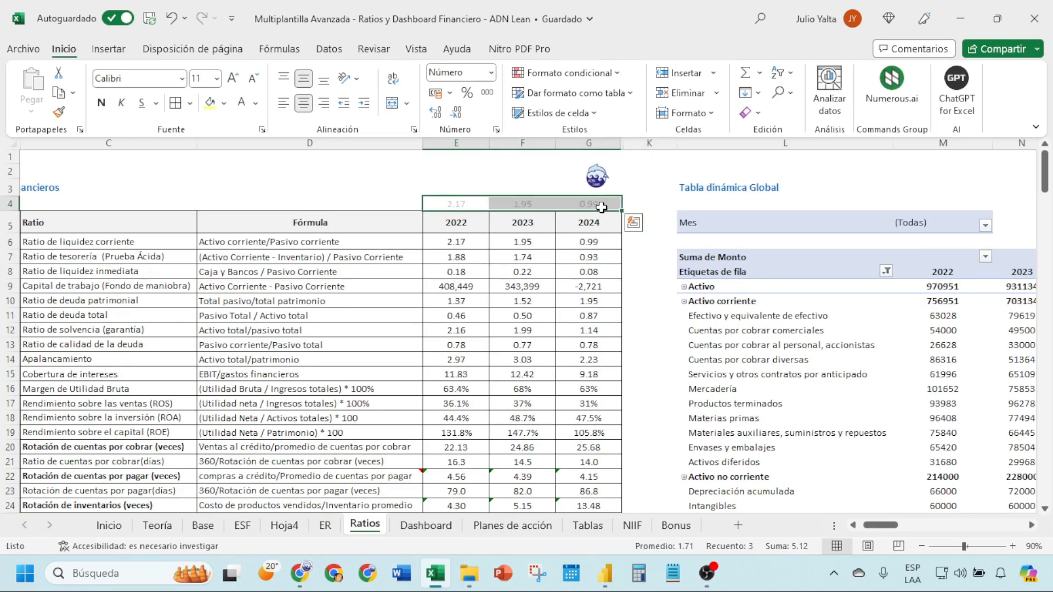
click(454, 202)
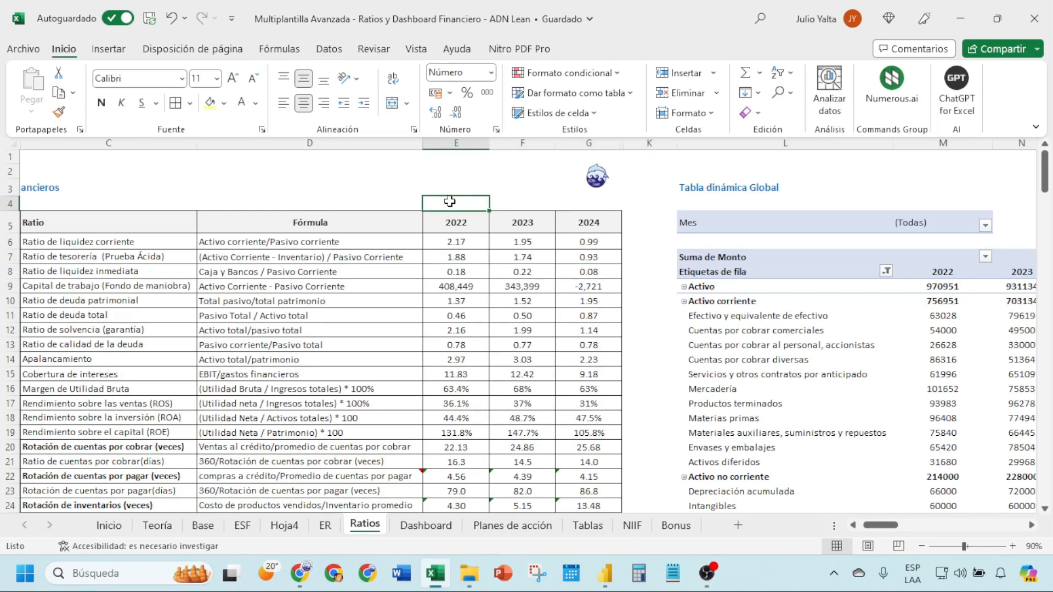
text(+)
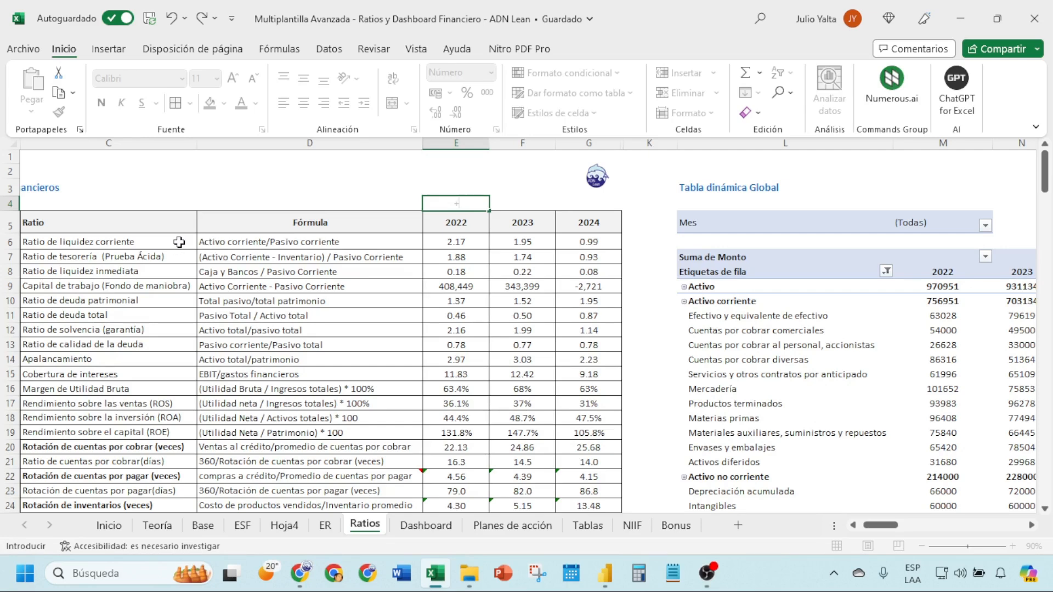
scroll(761, 418, right, 1)
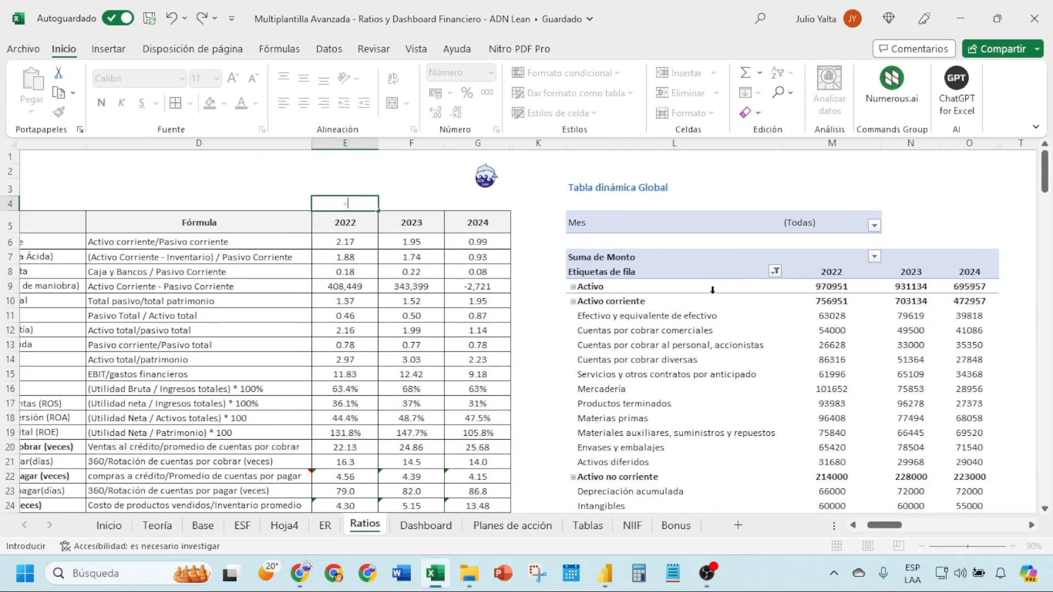
click(828, 303)
text(/)
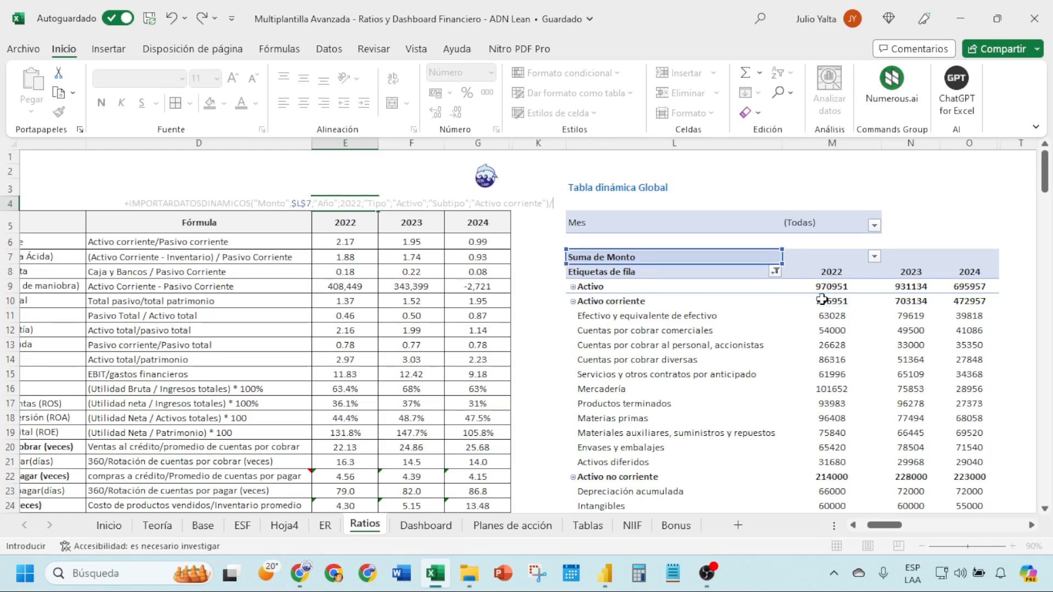
scroll(822, 299, down, 5)
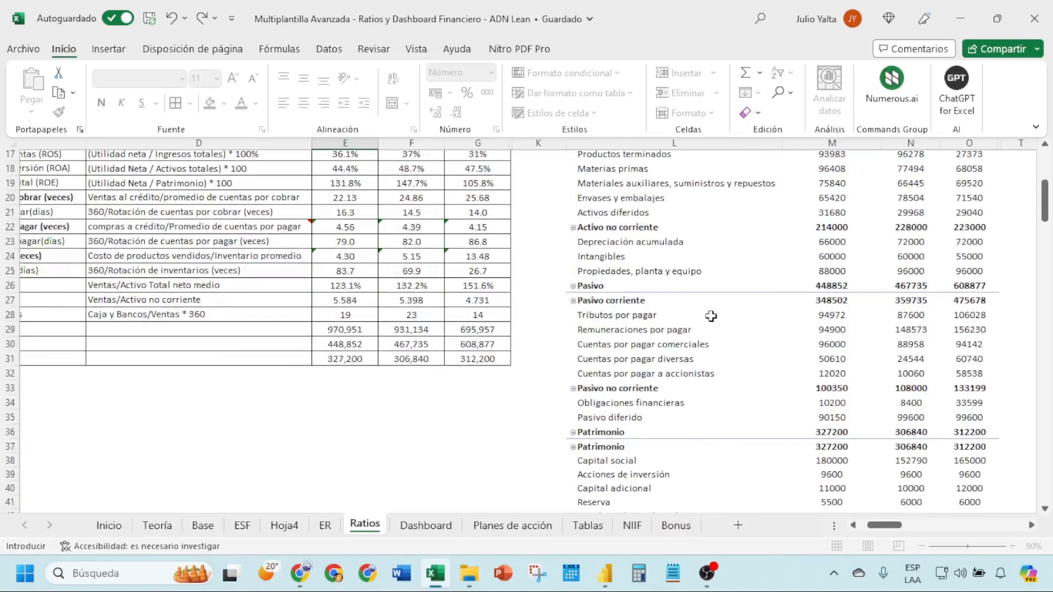
click(823, 303)
scroll(820, 298, up, 5)
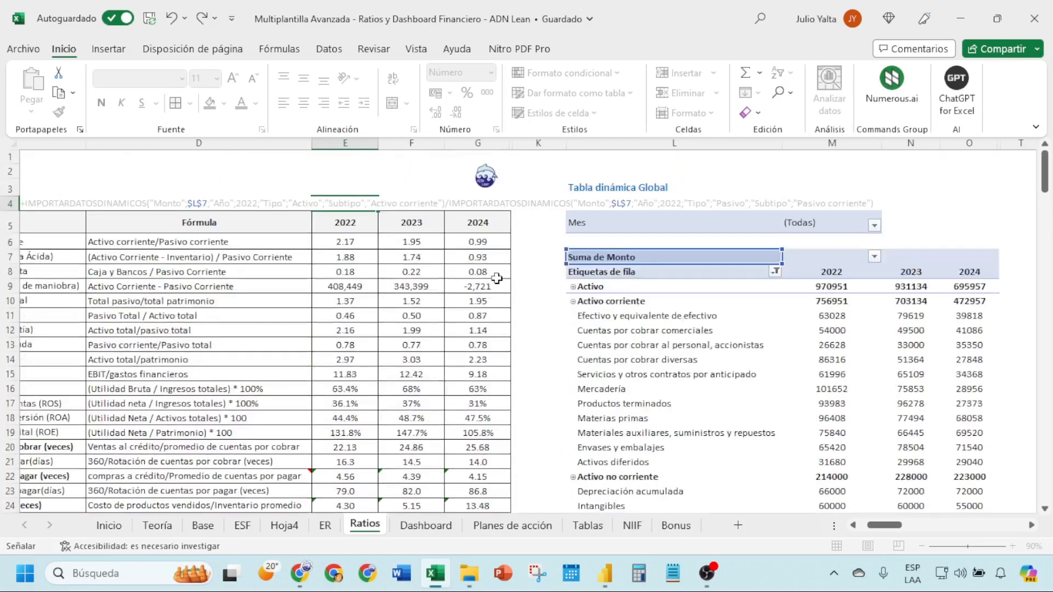
key(Return)
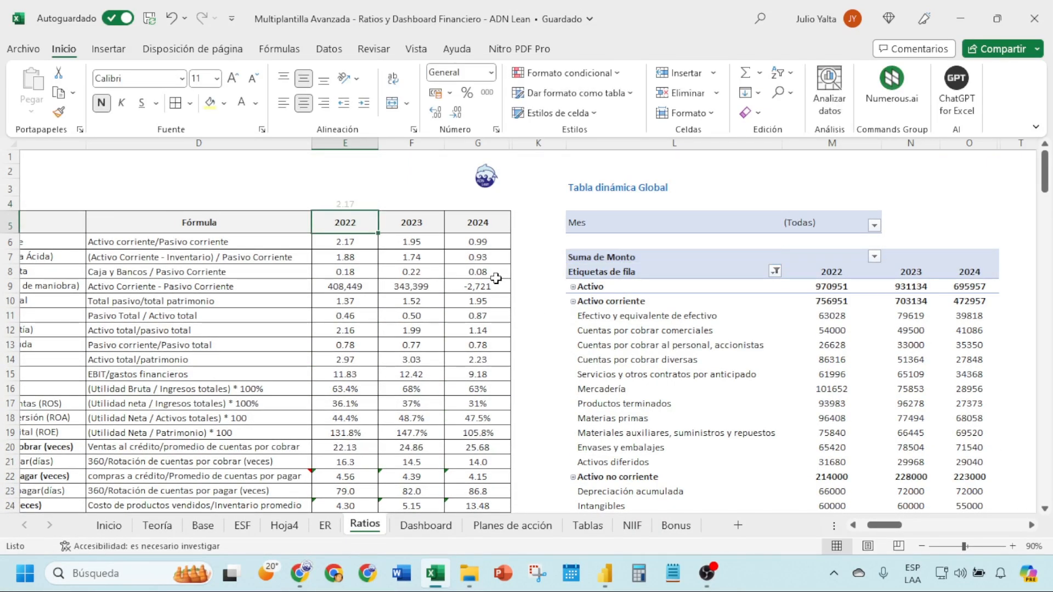
Set the font color of E4 to black and fill its formula across to F4:G4.
click(338, 204)
click(256, 103)
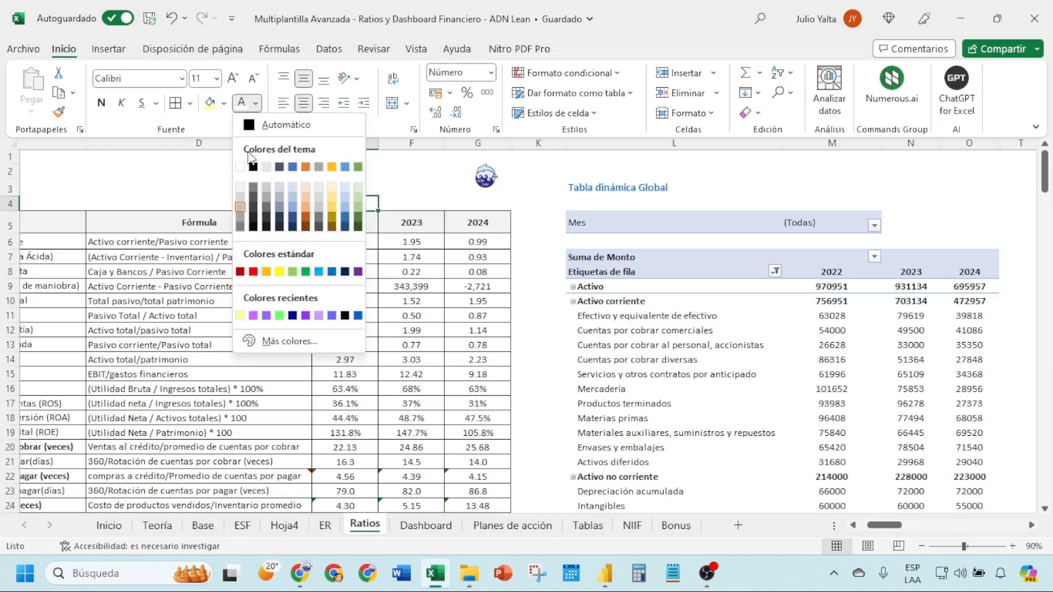
click(252, 167)
click(345, 239)
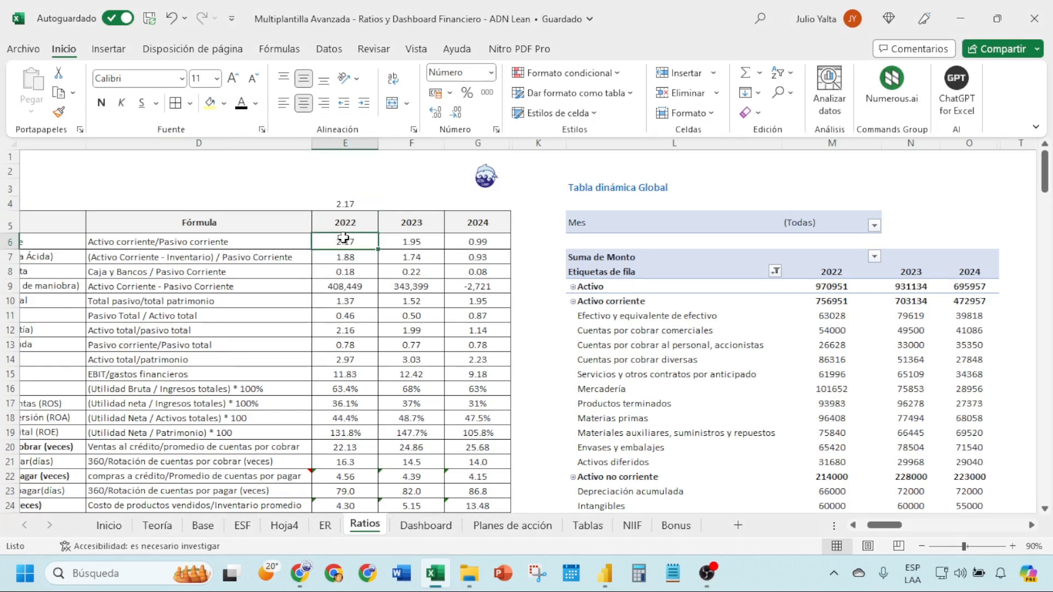
click(354, 205)
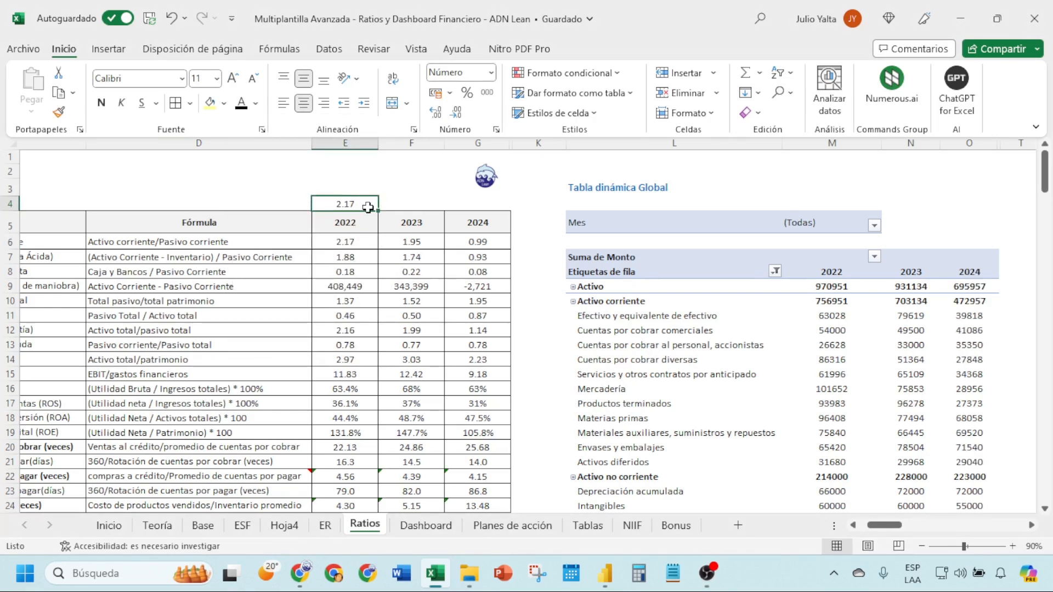
drag(377, 210, 488, 212)
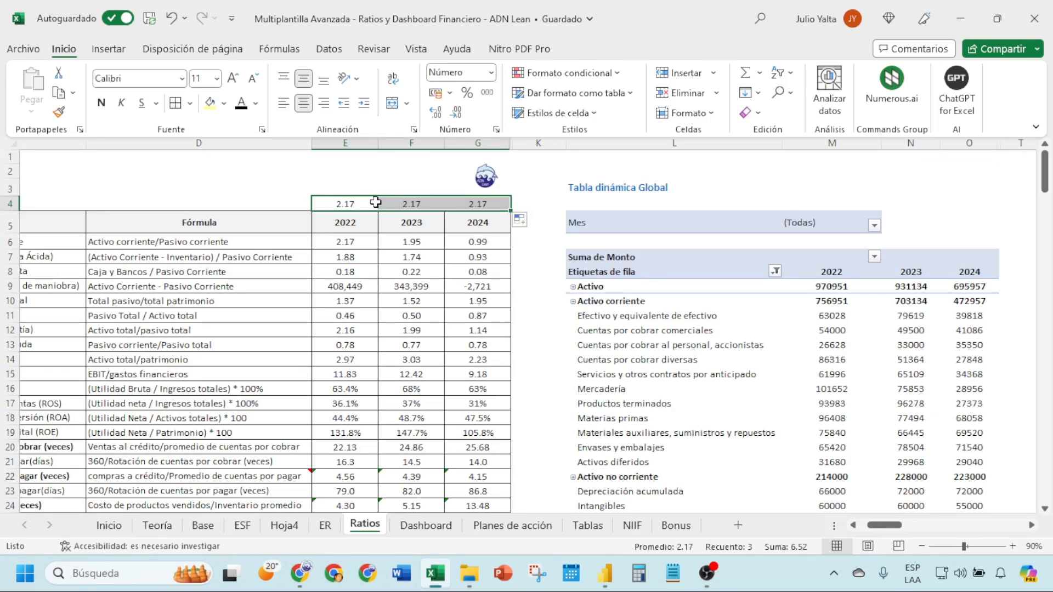
Replace both fixed 2022 years in the E4 liquidity formula with references to the year heading in E5.
double_click(345, 201)
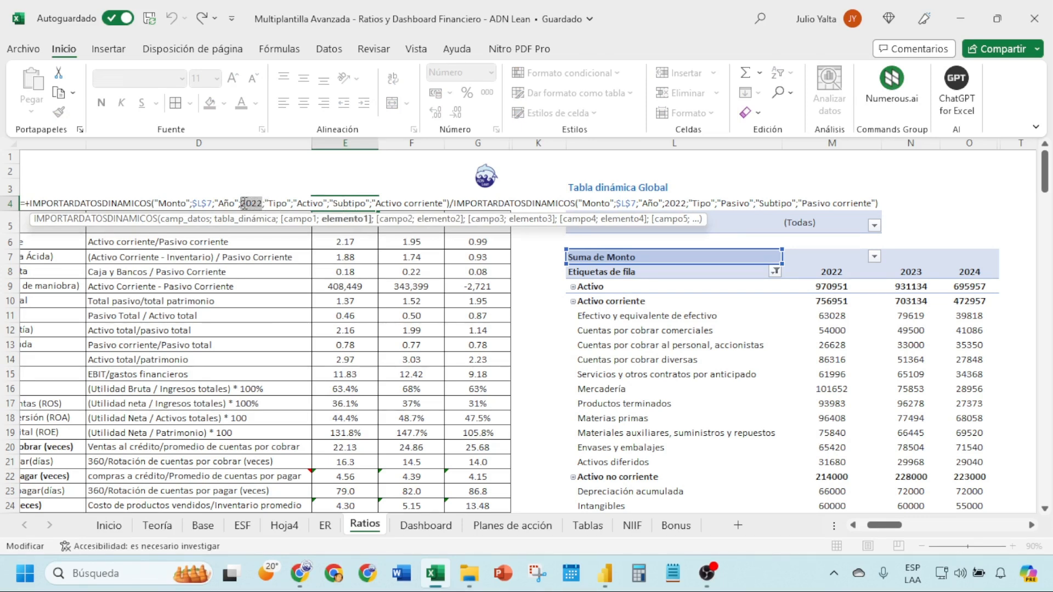
key(Delete)
click(339, 240)
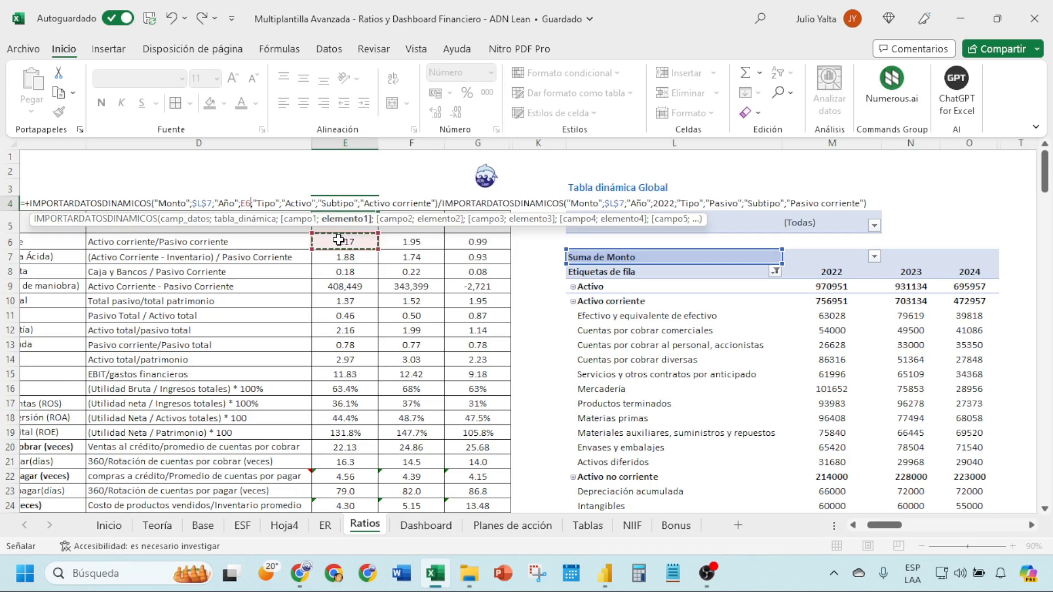
key(Up)
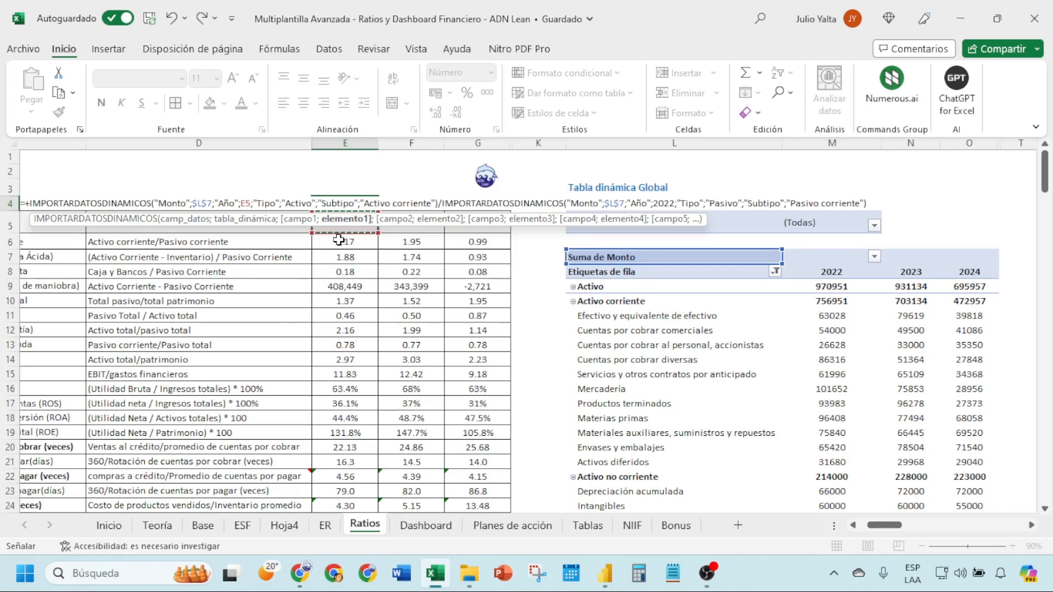
drag(675, 206, 653, 206)
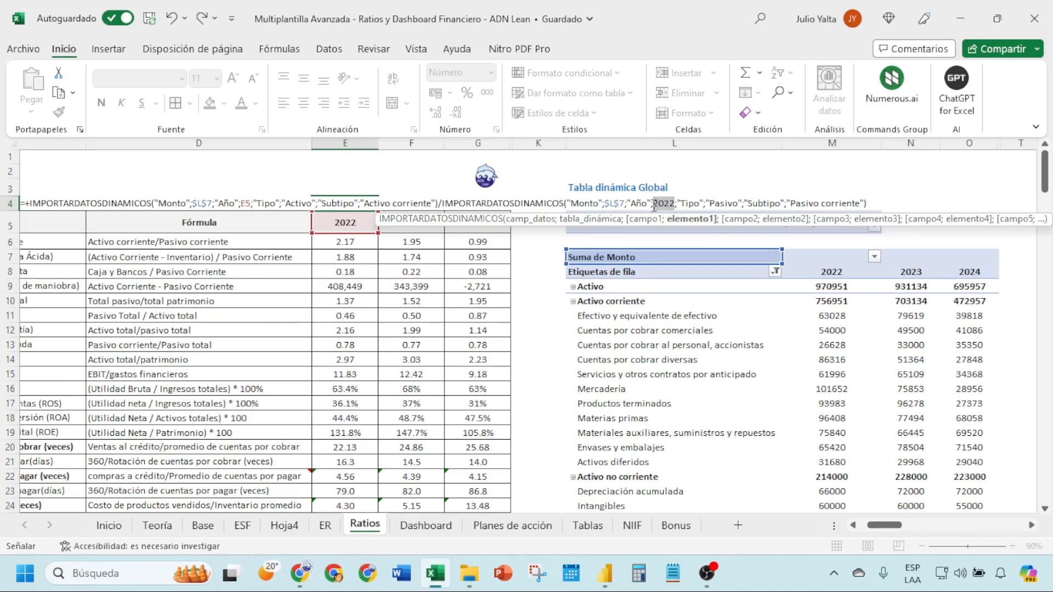
key(Delete)
click(349, 242)
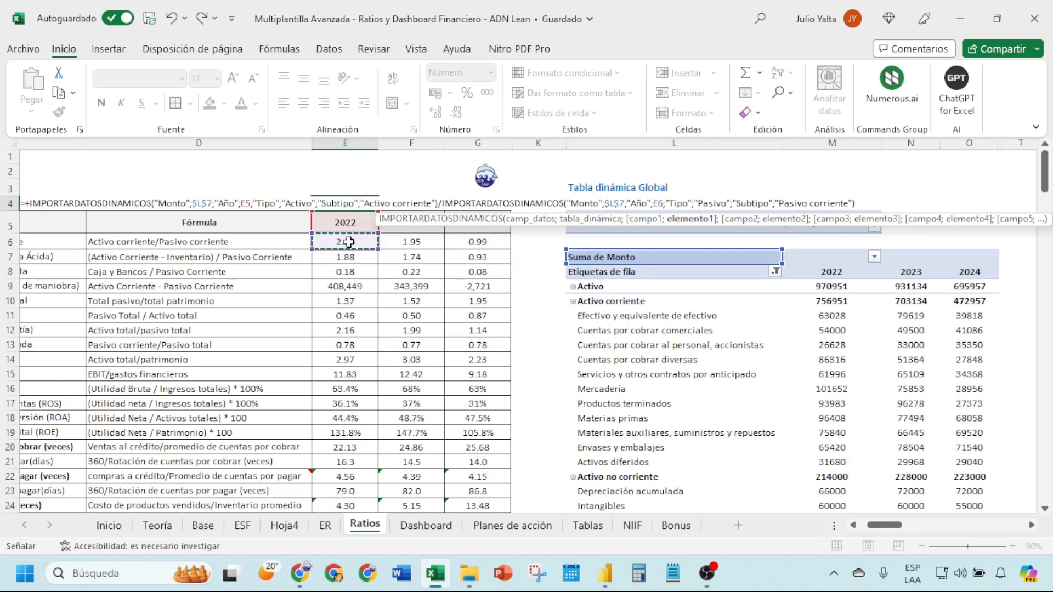
key(Return)
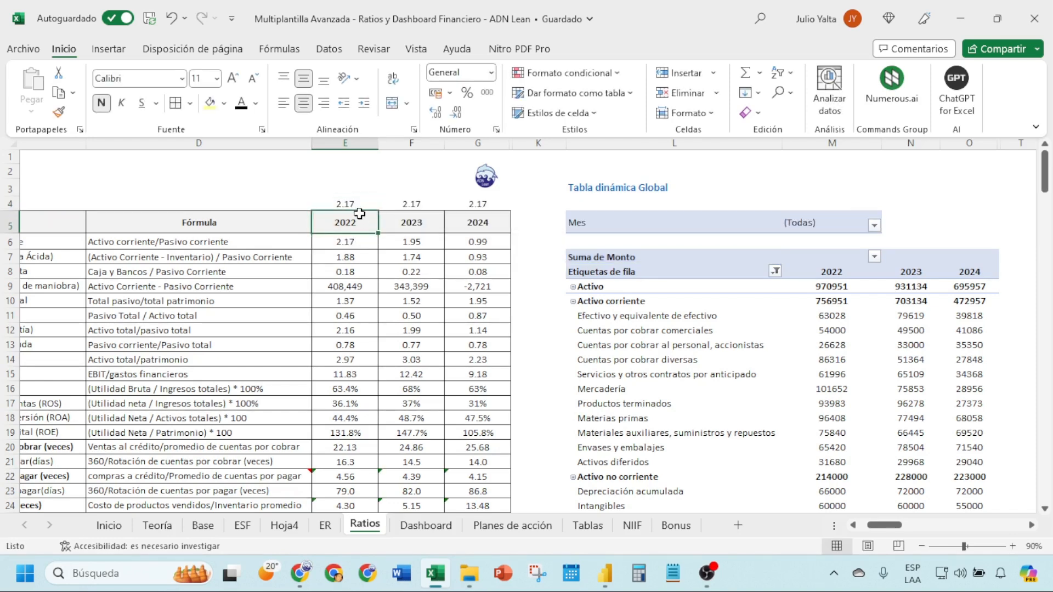
Fill the revised E4 formula across F4:G4 so each ratio uses its own column's year heading.
click(365, 207)
drag(378, 211, 494, 212)
click(463, 227)
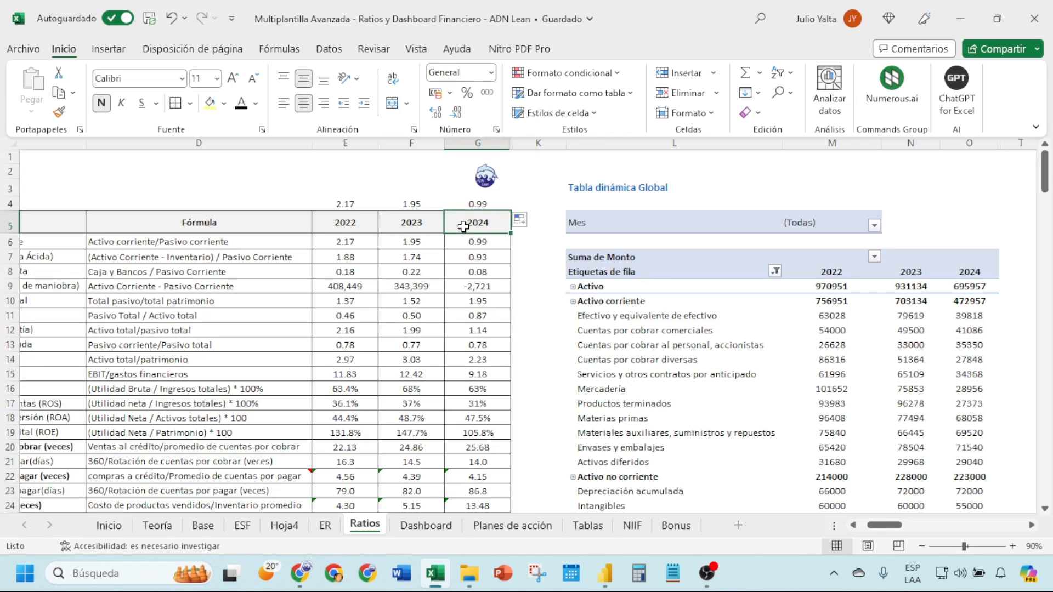
click(432, 227)
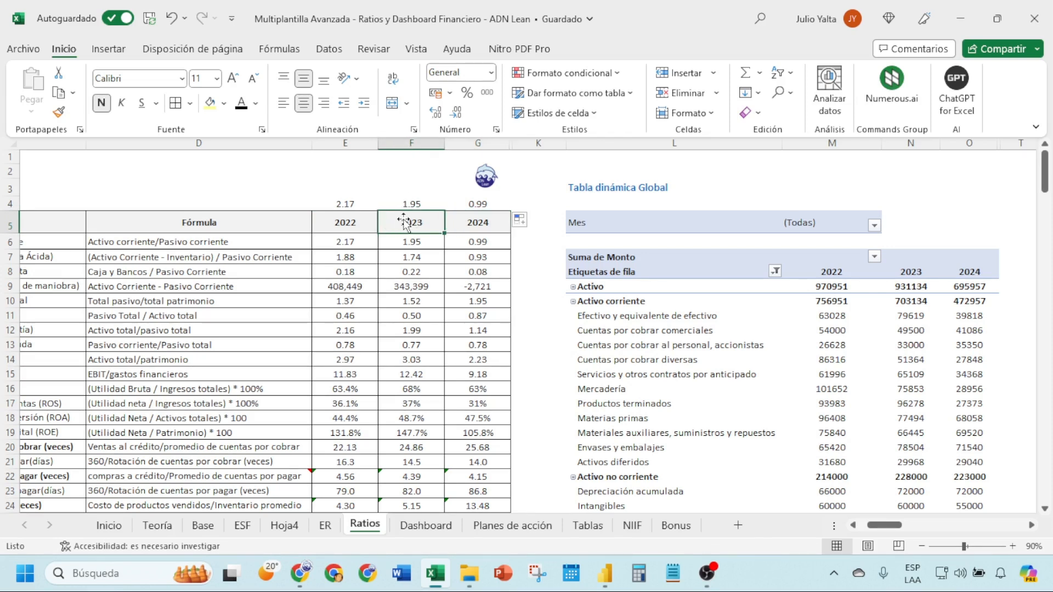
click(462, 225)
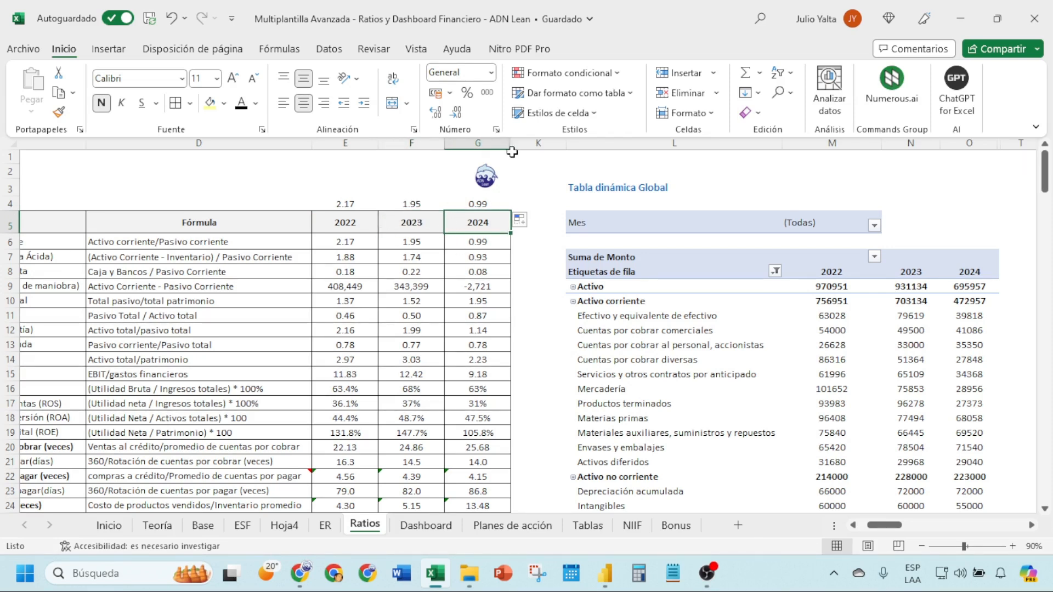
Unhide the columns H:J between the 2024 ratios and Tabla dinámica Global.
drag(539, 143, 488, 147)
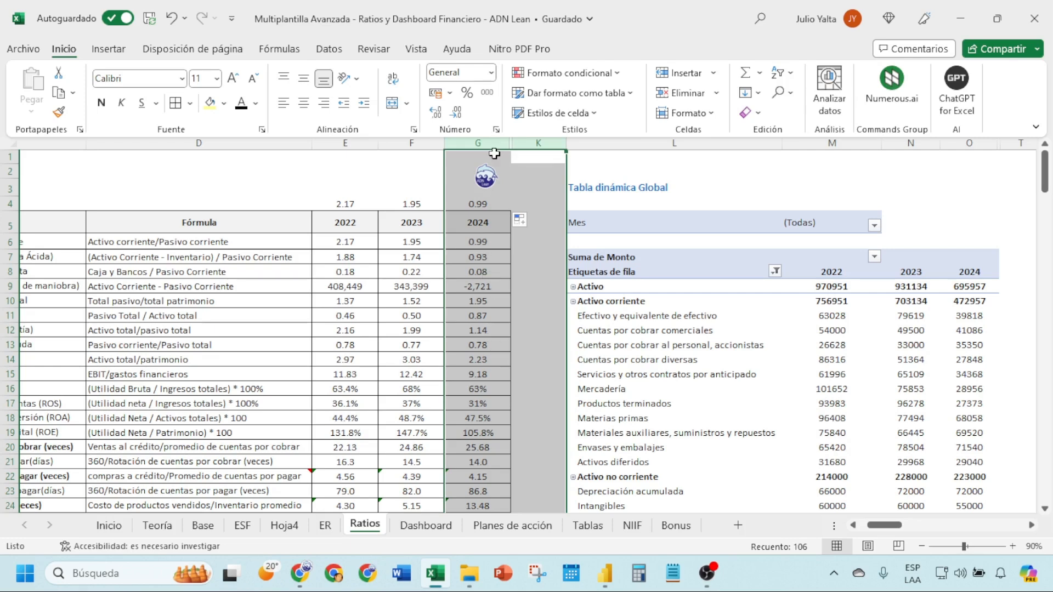
right_click(489, 147)
click(540, 433)
click(538, 239)
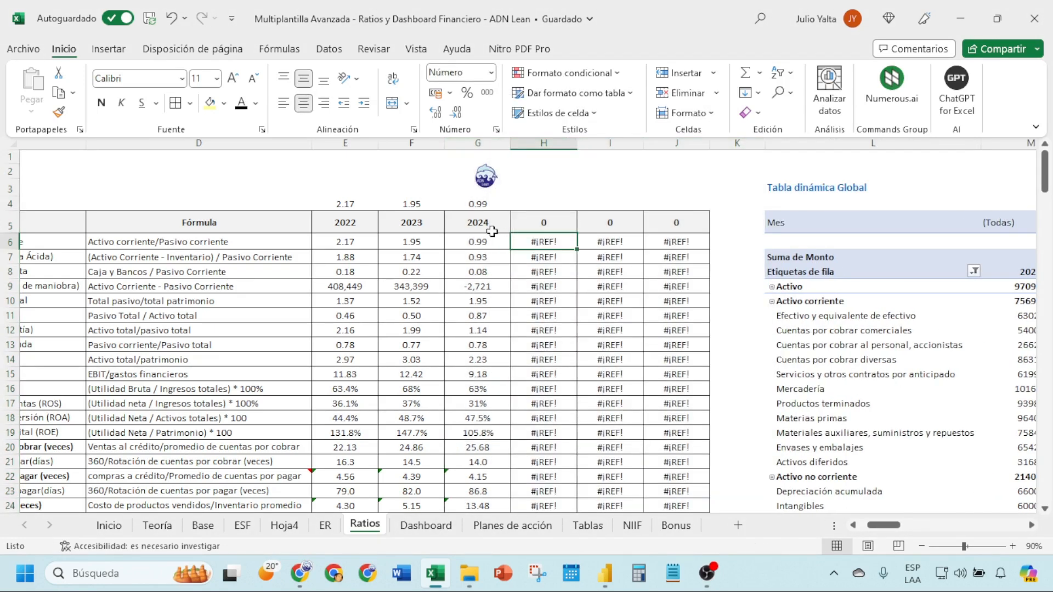
Examine the extra year headings and ratio formulas in H:J, and look at their source data on the Base sheet.
drag(542, 222, 653, 226)
click(204, 525)
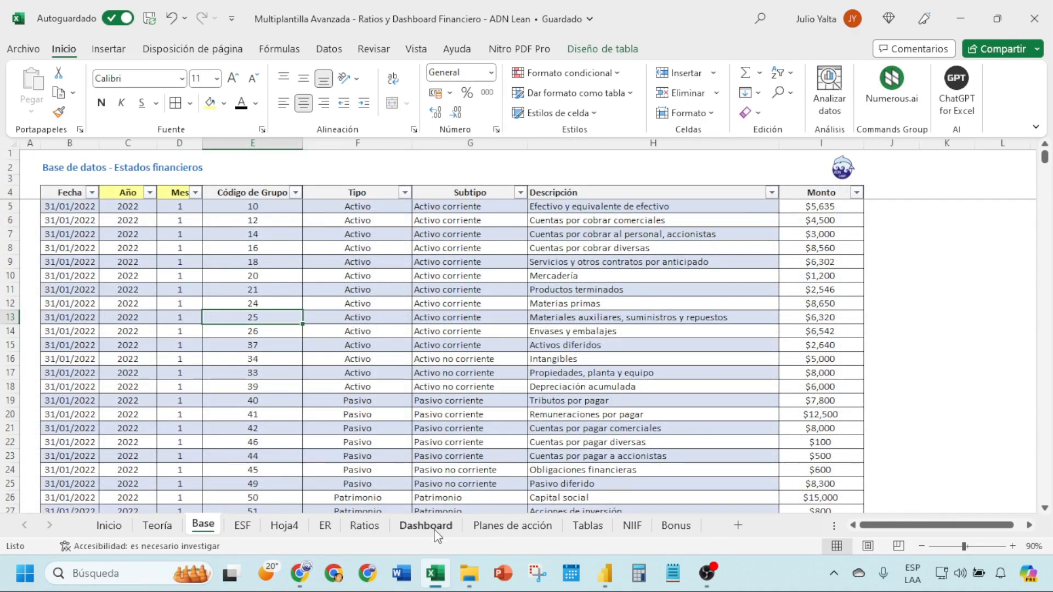
click(364, 525)
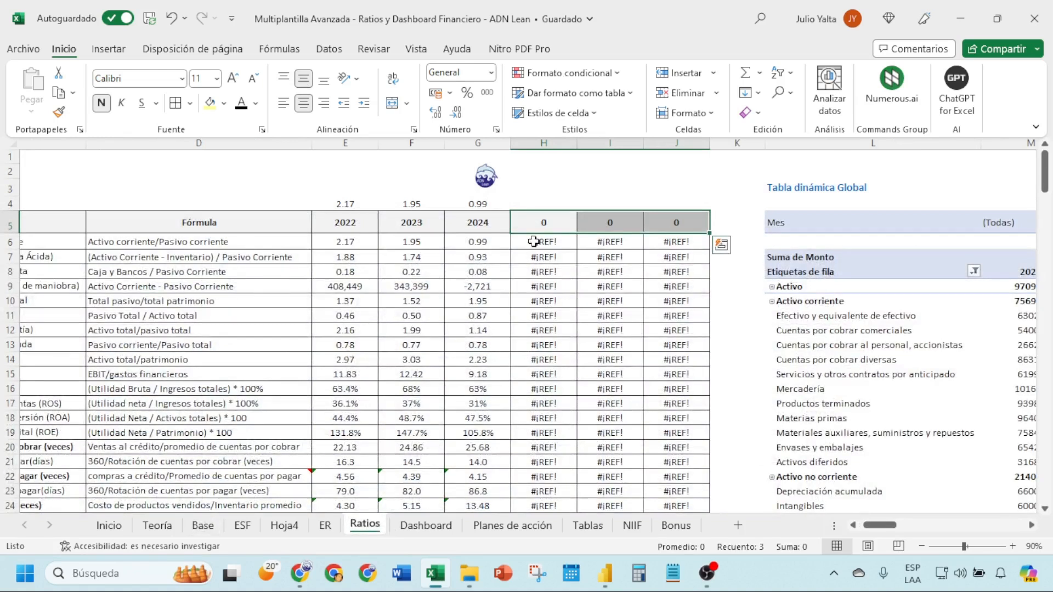
drag(534, 241, 675, 357)
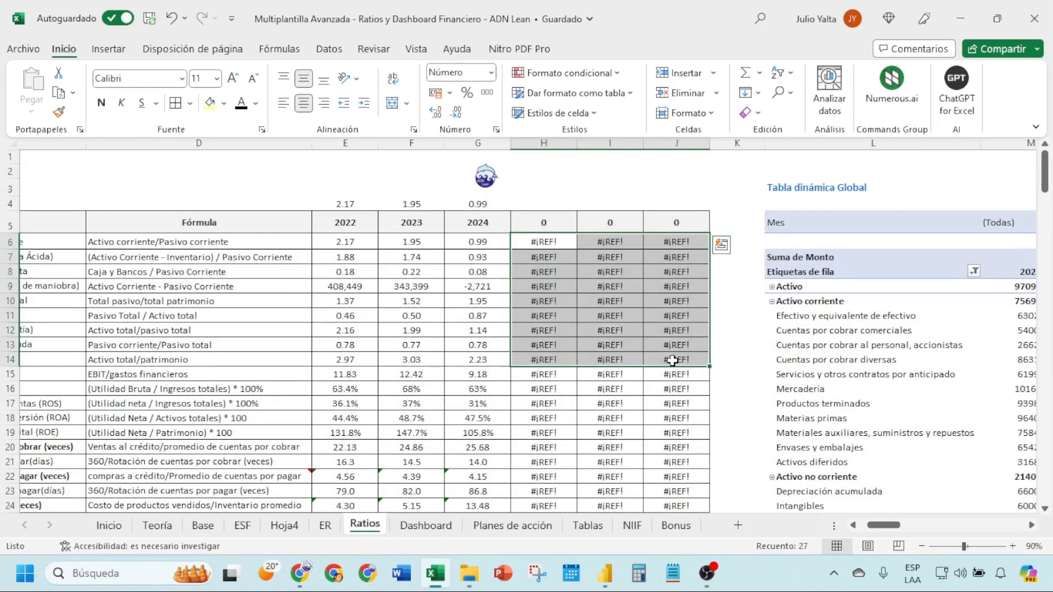
drag(543, 224, 674, 222)
click(540, 241)
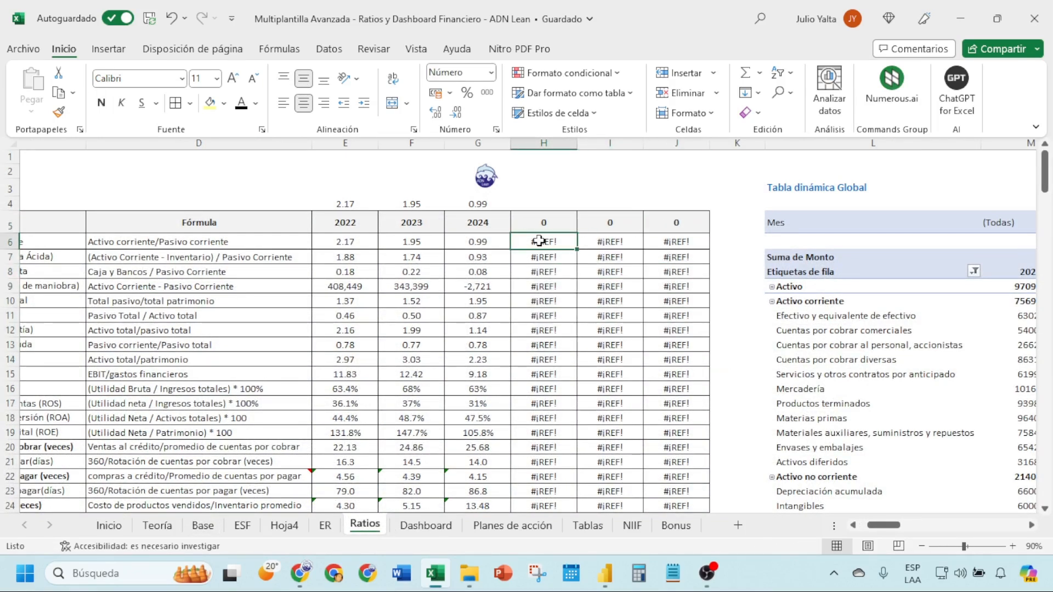
double_click(539, 242)
key(Return)
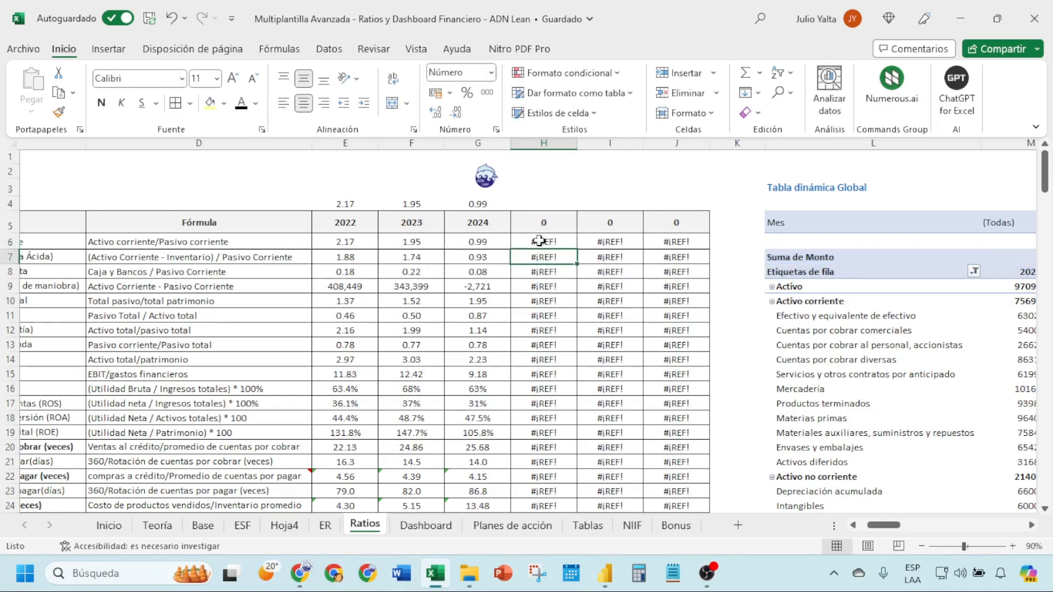
Hide the unused year columns H:J of the Ratios table.
drag(556, 147, 676, 145)
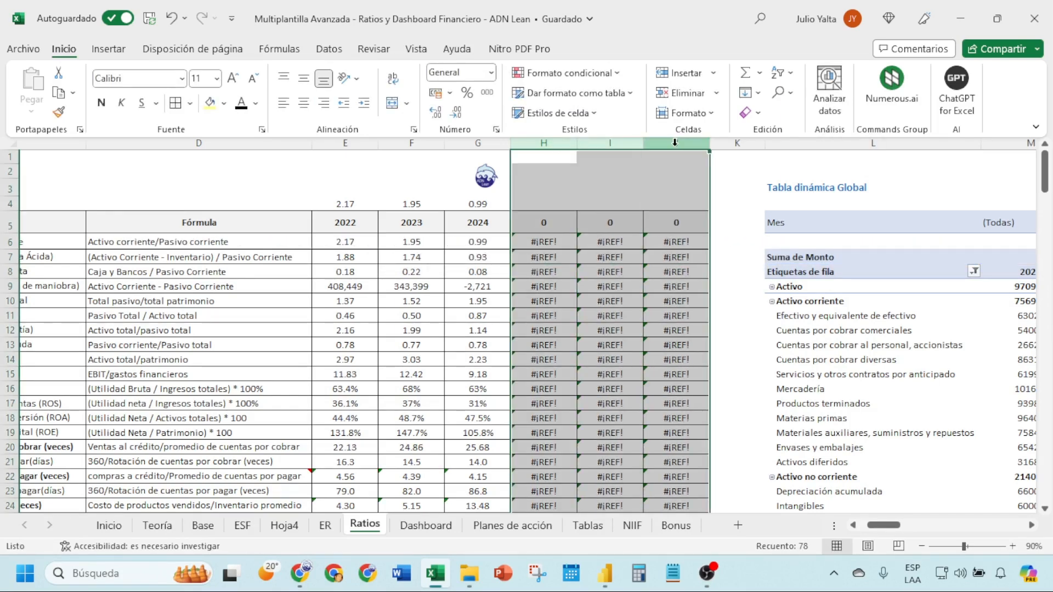
right_click(676, 146)
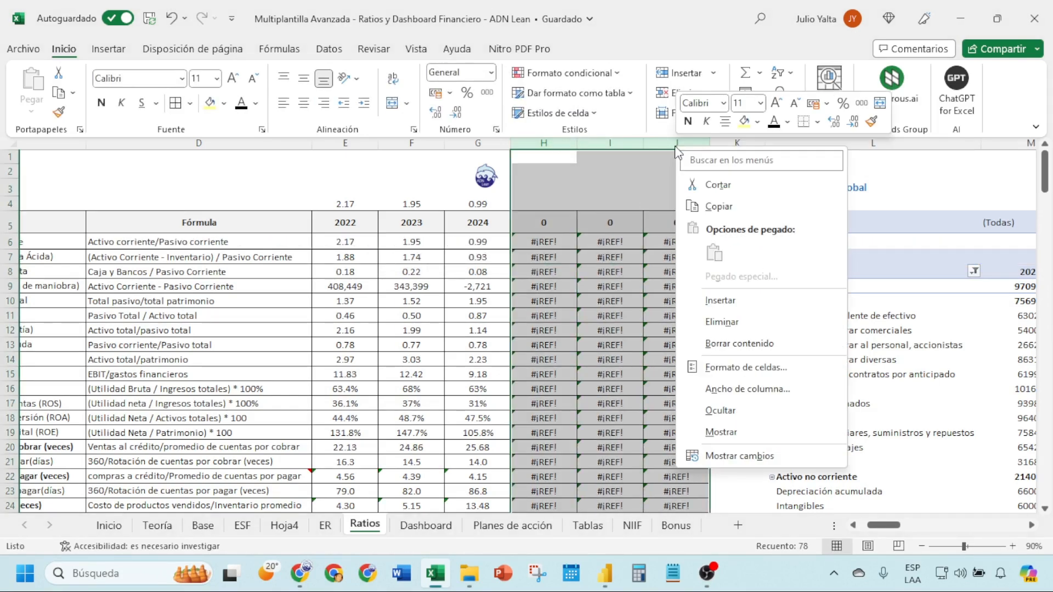
click(718, 417)
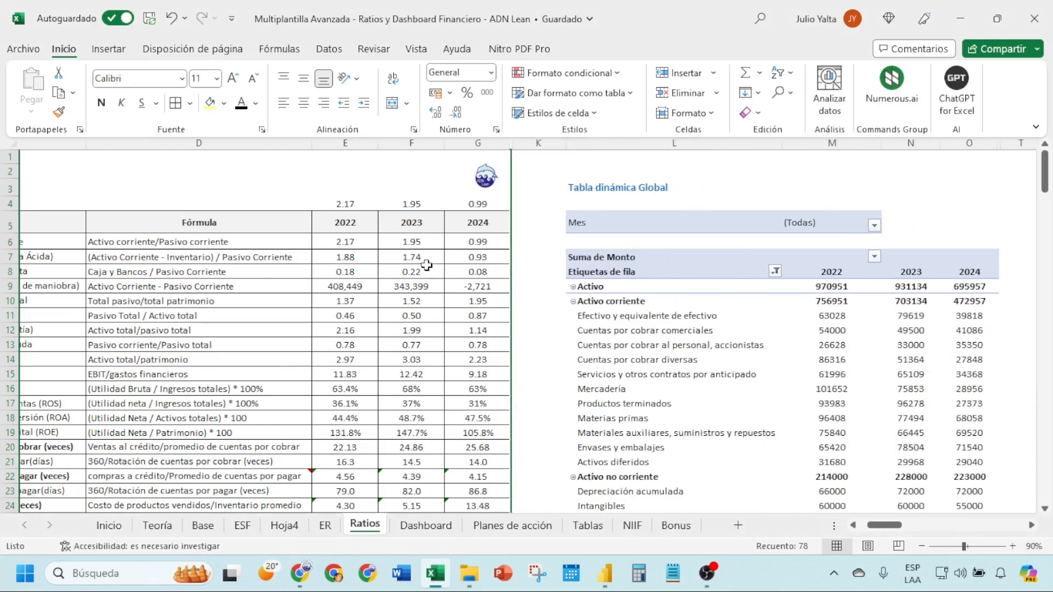
Compare the current ratios in E4:G4 with those in E6:G6 and review the remaining ratio categories.
drag(344, 203, 475, 204)
drag(345, 242, 460, 241)
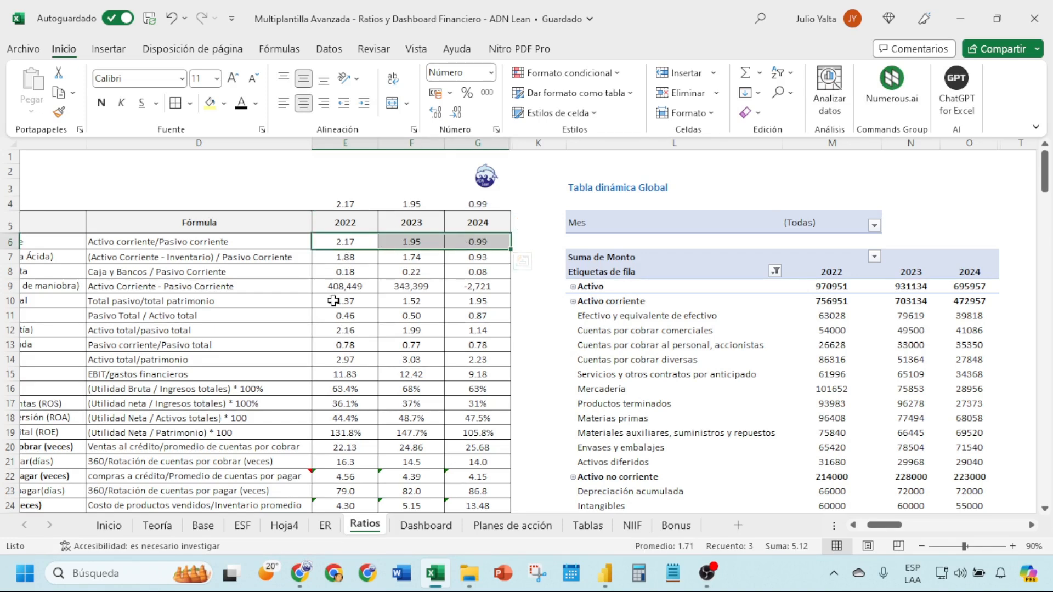
mouse_move(333, 301)
mouse_down()
mouse_move(137, 301)
mouse_move(220, 285)
mouse_move(340, 284)
mouse_up()
scroll(383, 307, down, 2)
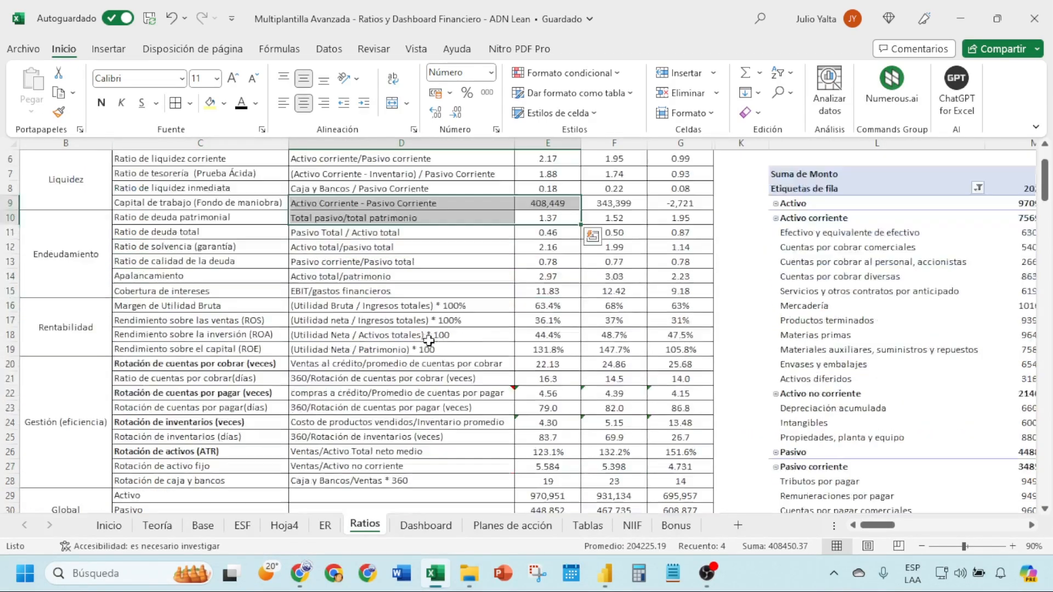
scroll(554, 263, up, 2)
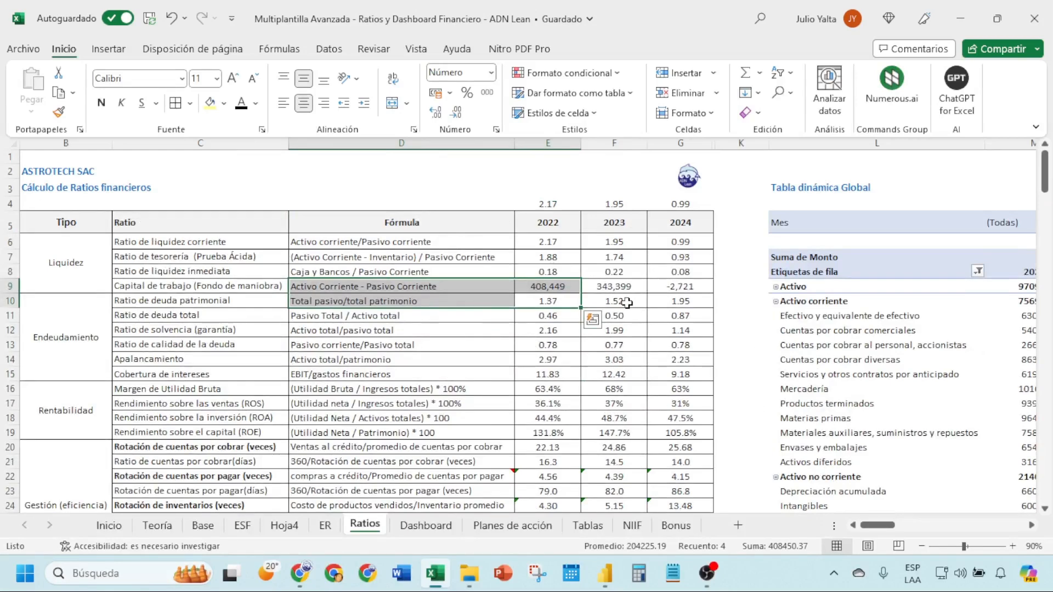
click(658, 319)
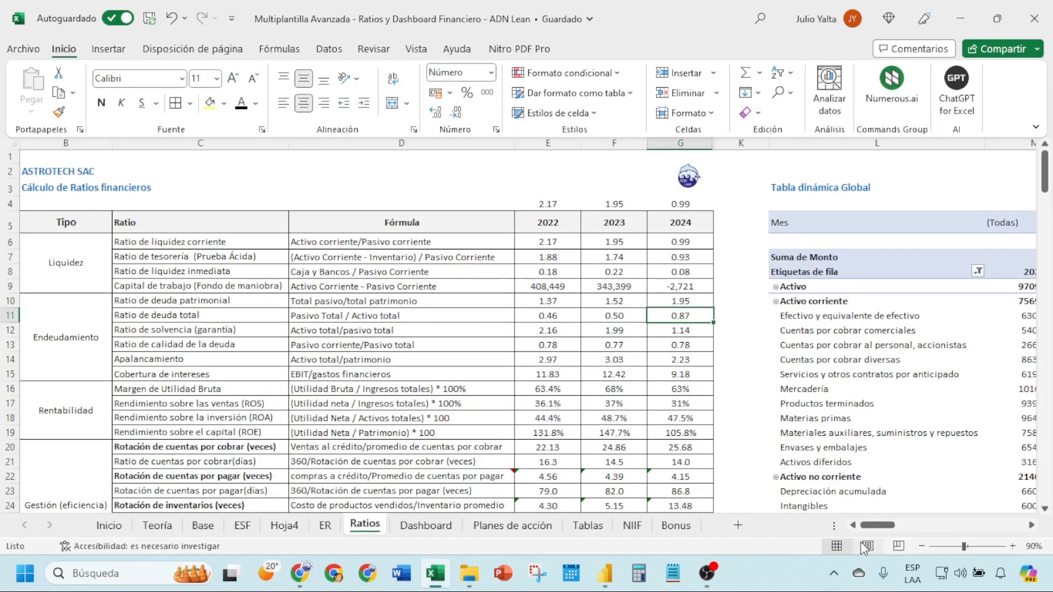
Check which Subtipo items the row filter of the Ratio de Liquidez PivotTable includes.
drag(868, 525, 908, 524)
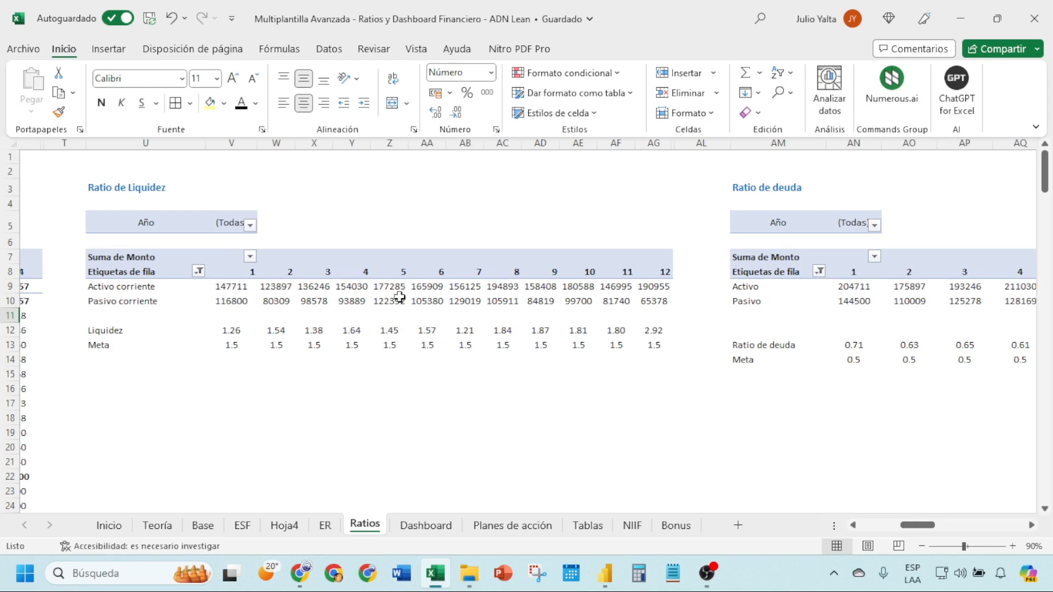
click(231, 373)
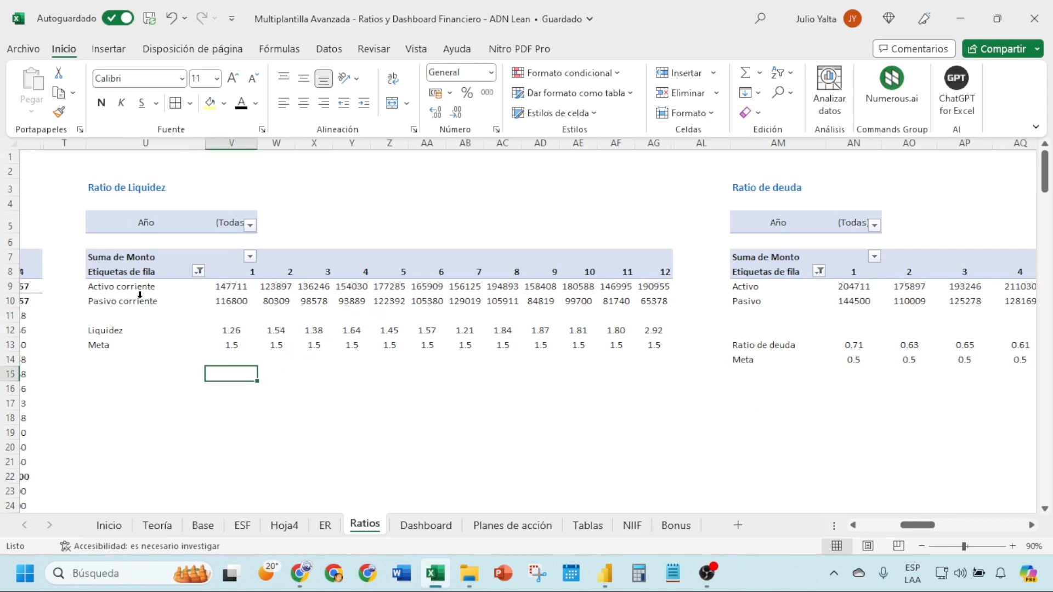
click(199, 271)
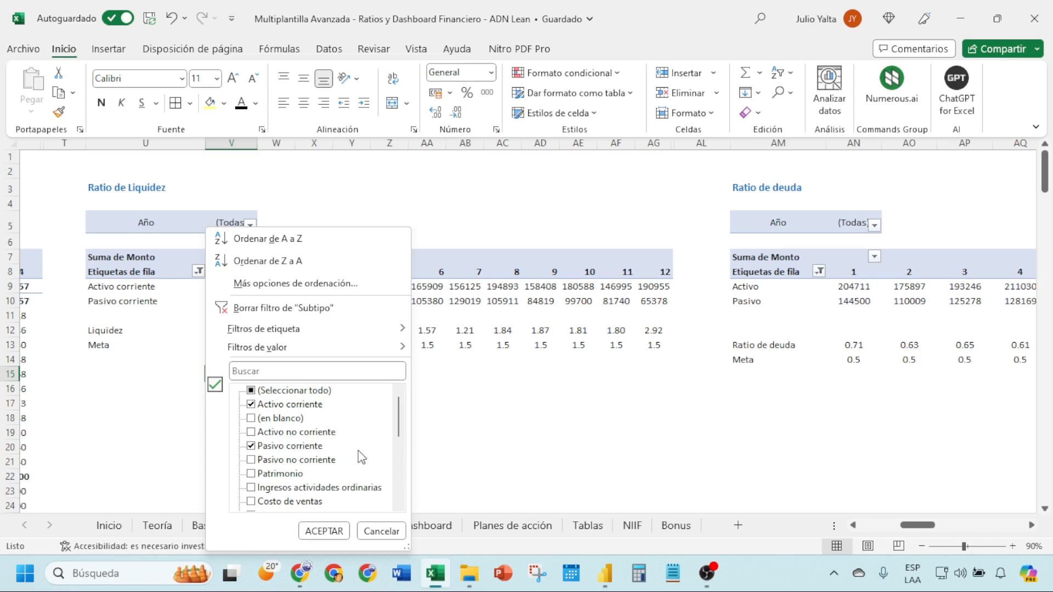
click(492, 408)
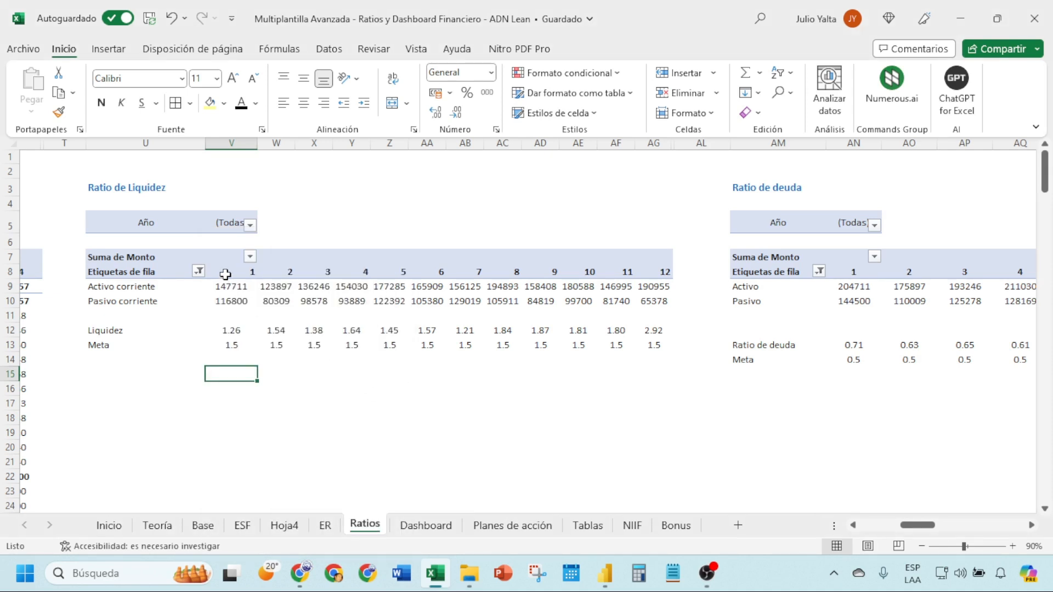
Examine the month columns and the field layout of the Ratio de Liquidez PivotTable.
drag(225, 274, 515, 290)
click(427, 298)
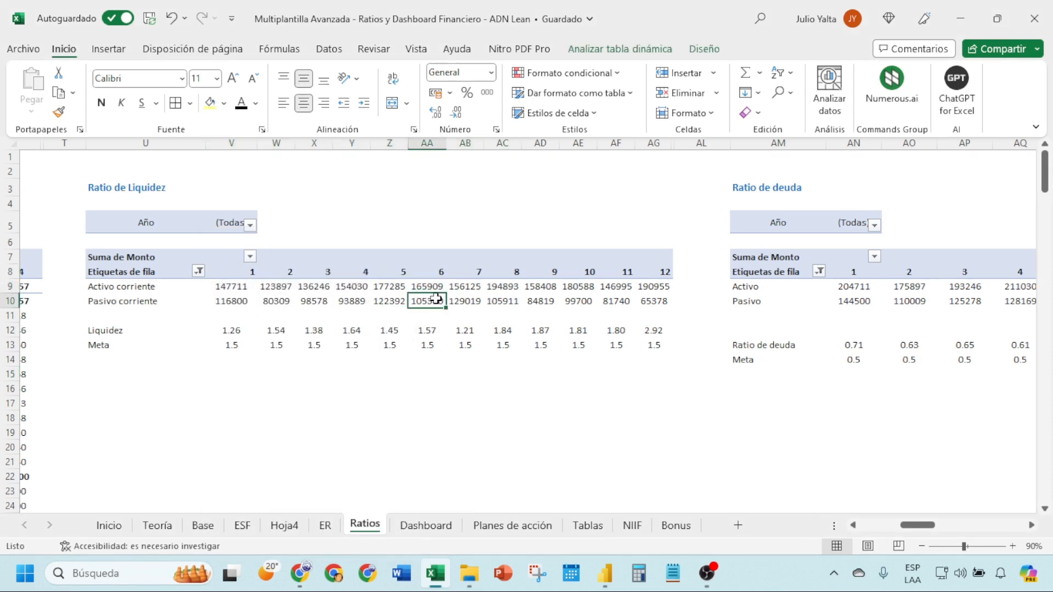
right_click(435, 298)
click(512, 539)
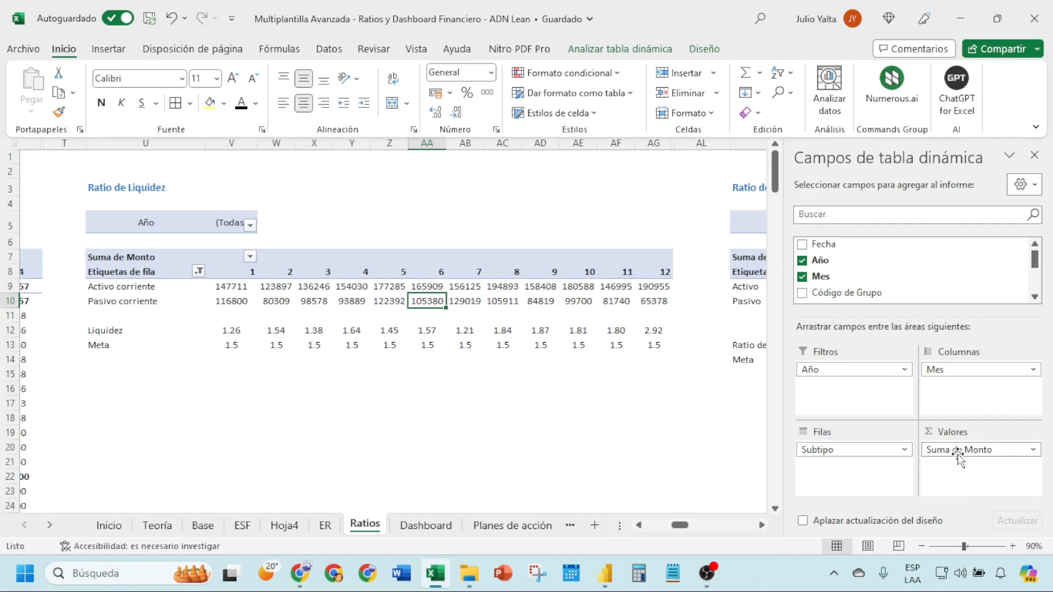
click(382, 391)
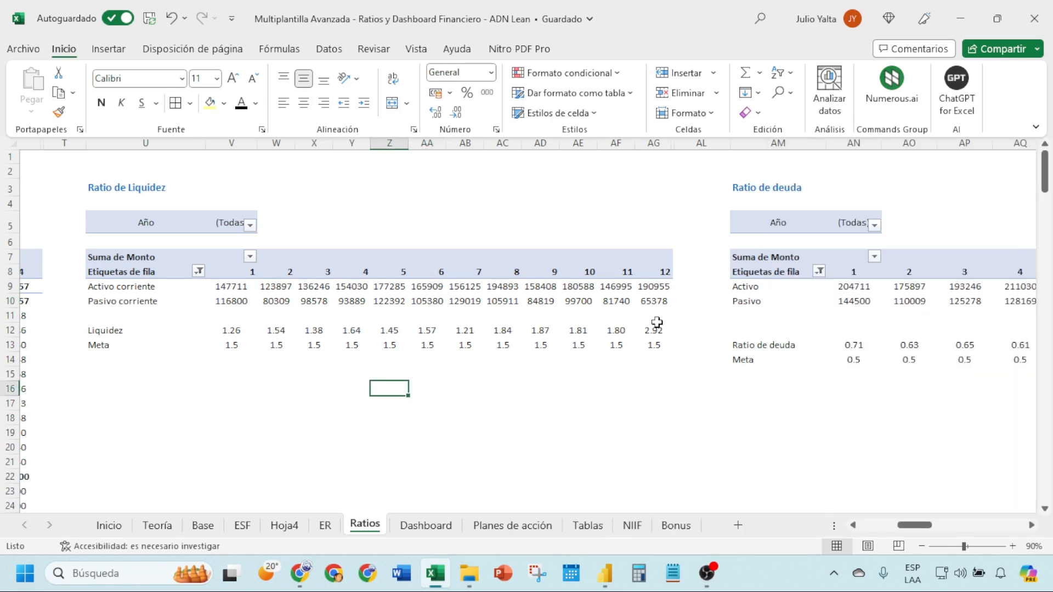
Inspect the IMPORTARDATOSDINAMICOS formula behind the month 1 Liquidez ratio in V12.
click(125, 328)
double_click(219, 332)
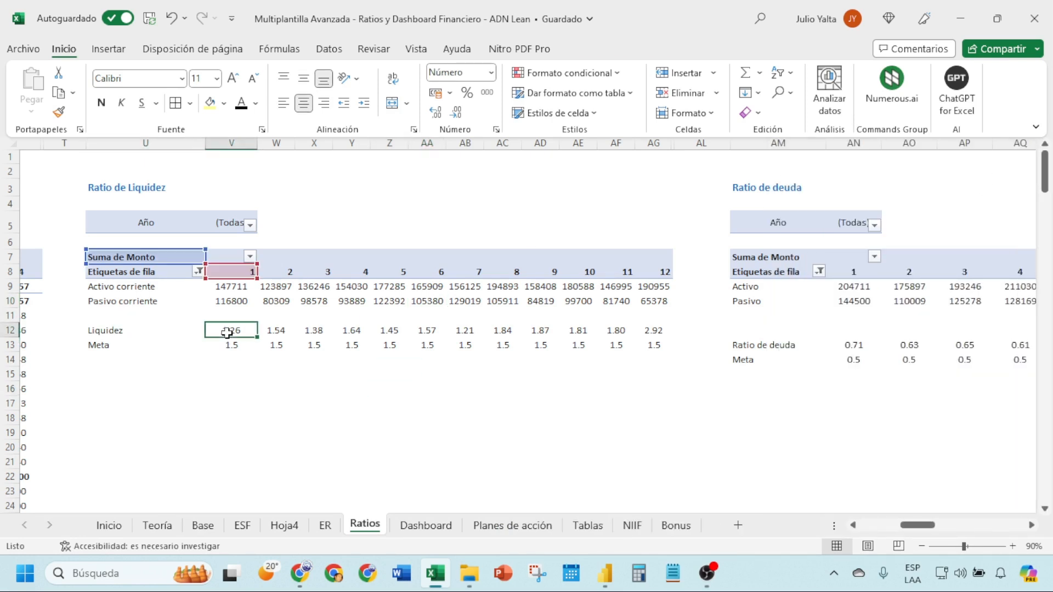
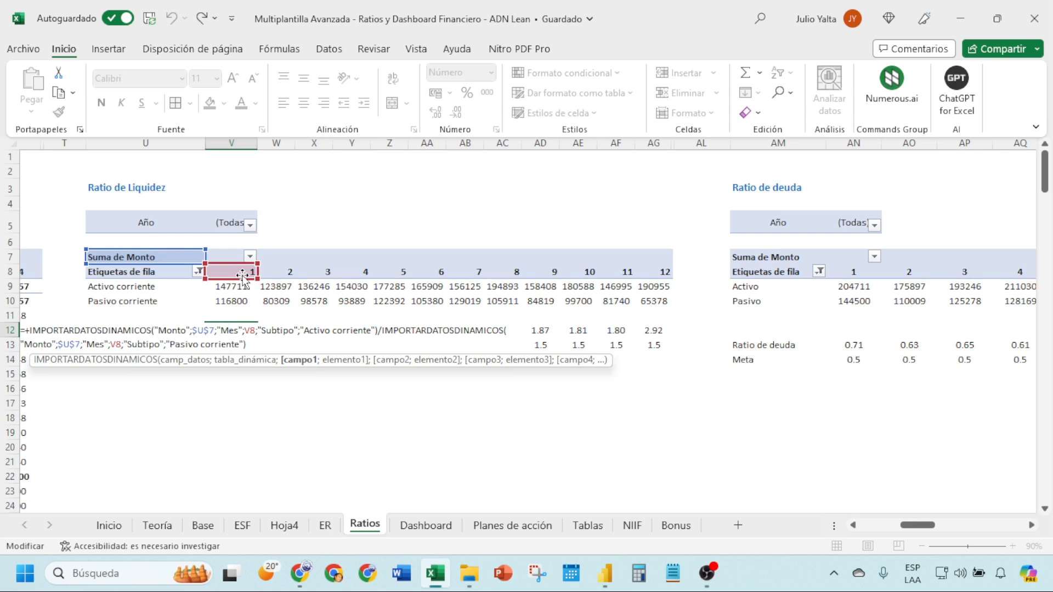
key(Return)
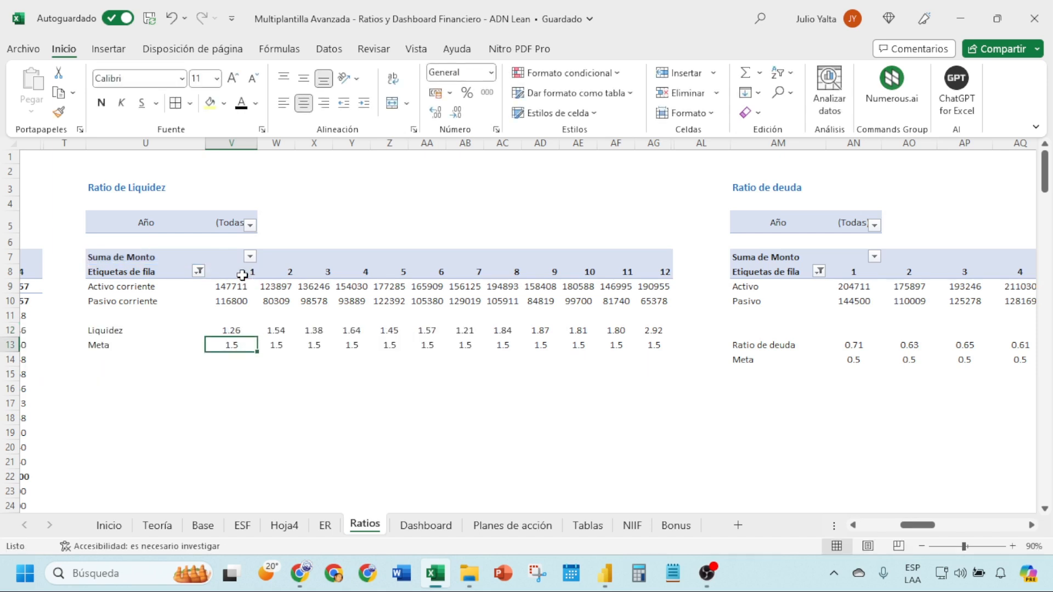
click(226, 327)
Review the month headings and the Meta row values under the Ratio de Liquidez PivotTable.
drag(233, 271, 637, 273)
drag(232, 345, 653, 347)
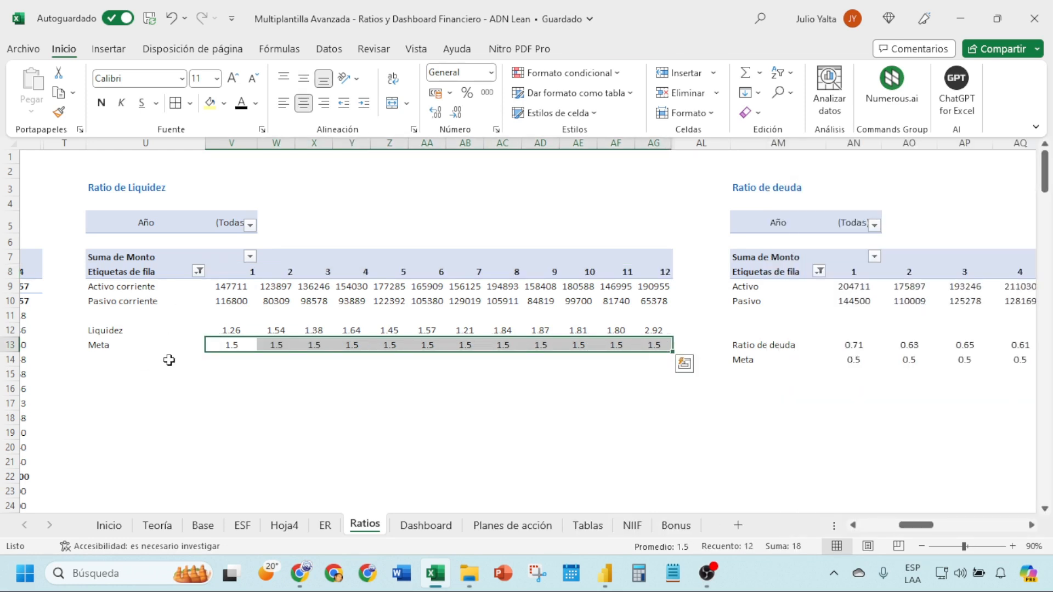
click(329, 396)
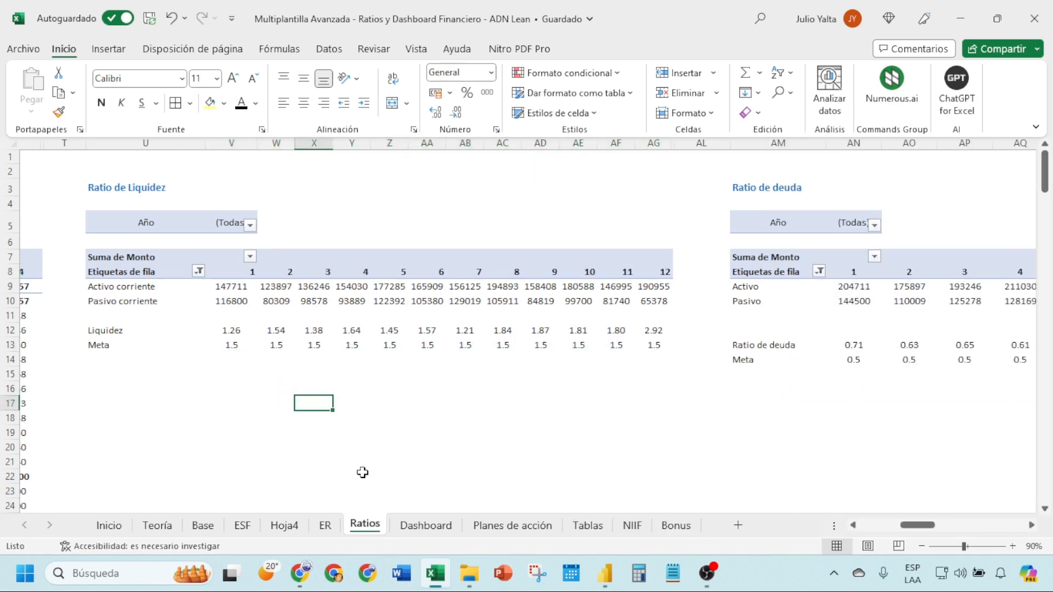
Show the Dashboard sheet with the ribbon collapsed to view its financial charts, including Ratio de Liquidez.
click(425, 525)
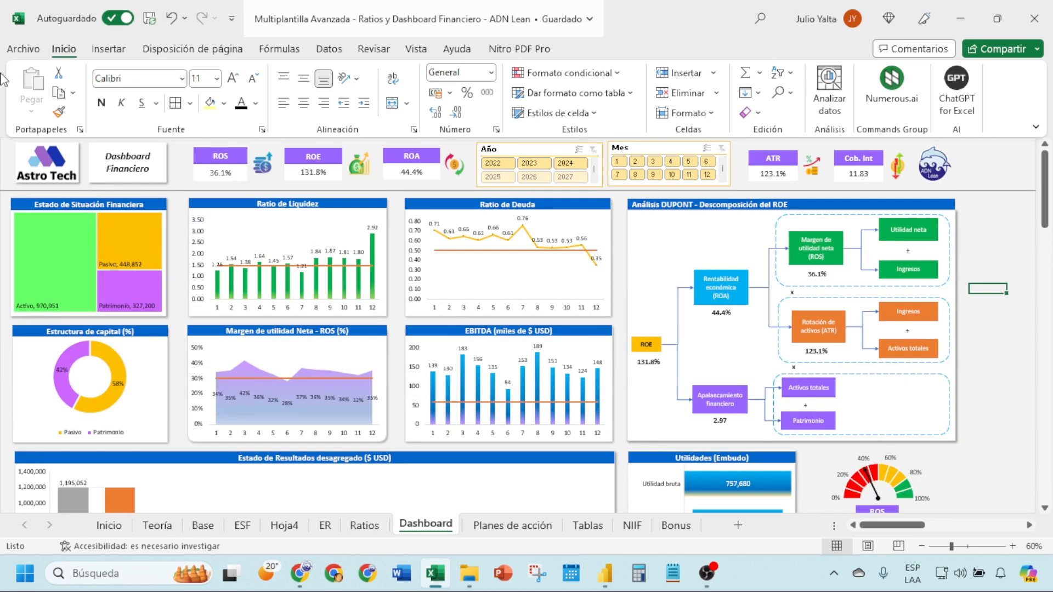
right_click(63, 49)
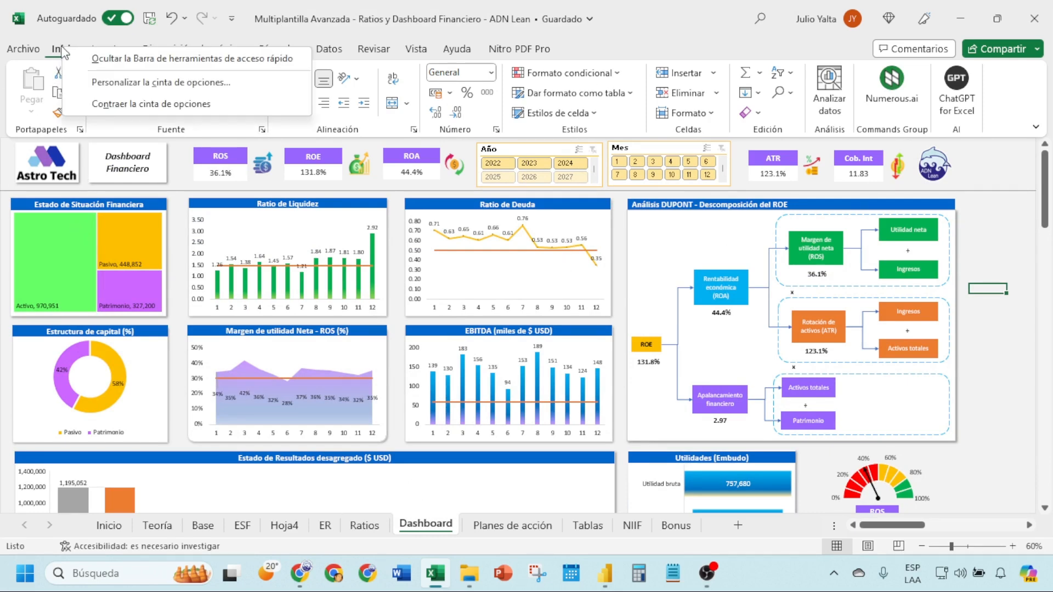
click(112, 105)
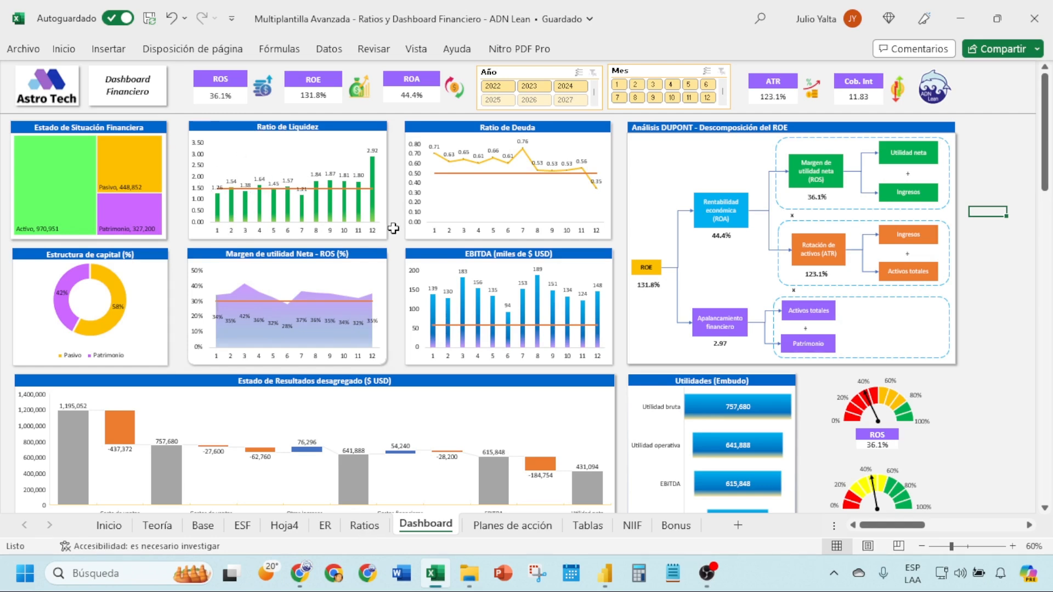
With the ribbon expanded again, insert the recommended clustered column chart from the Liquidez and Meta rows, U12:AG13, on the Ratios sheet.
click(368, 525)
drag(115, 252, 664, 269)
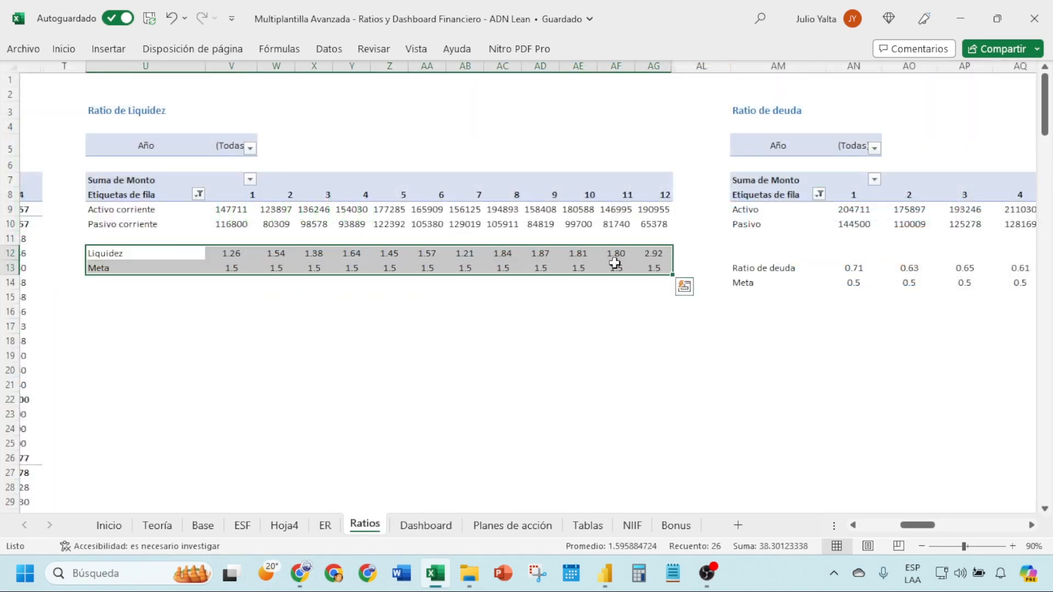
right_click(110, 49)
click(140, 111)
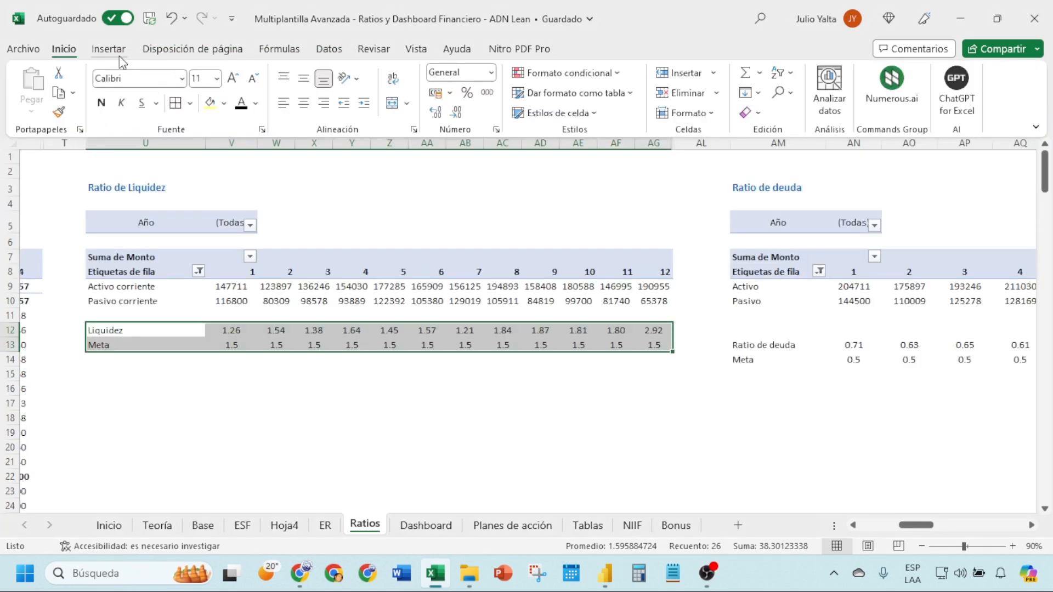
click(113, 50)
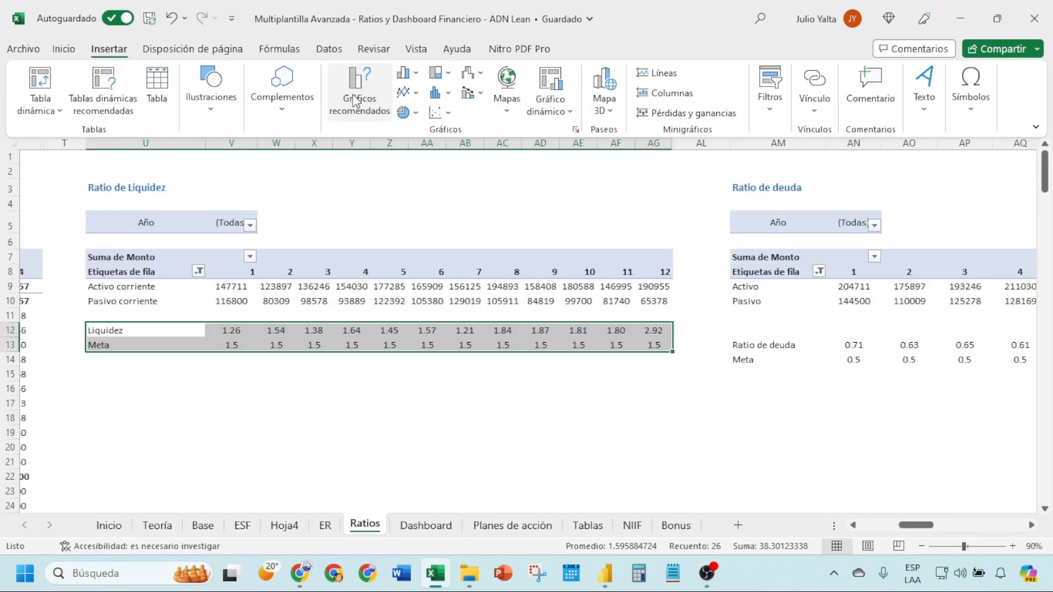
click(355, 102)
click(671, 491)
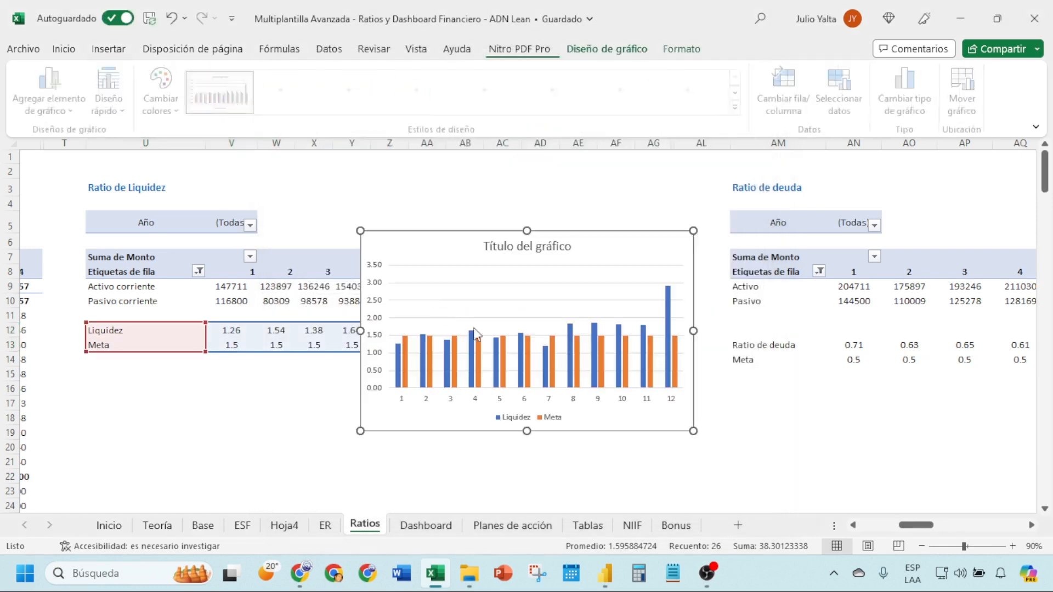
Move the new chart closer to the Ratio de Liquidez row labels and delete its horizontal gridlines.
drag(423, 259, 323, 248)
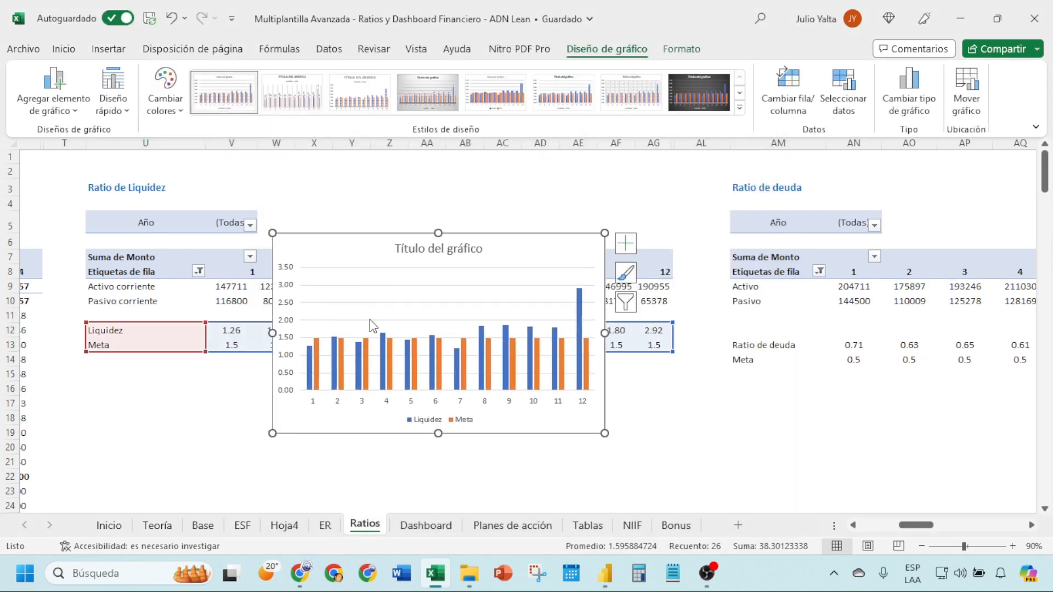
click(370, 320)
key(Delete)
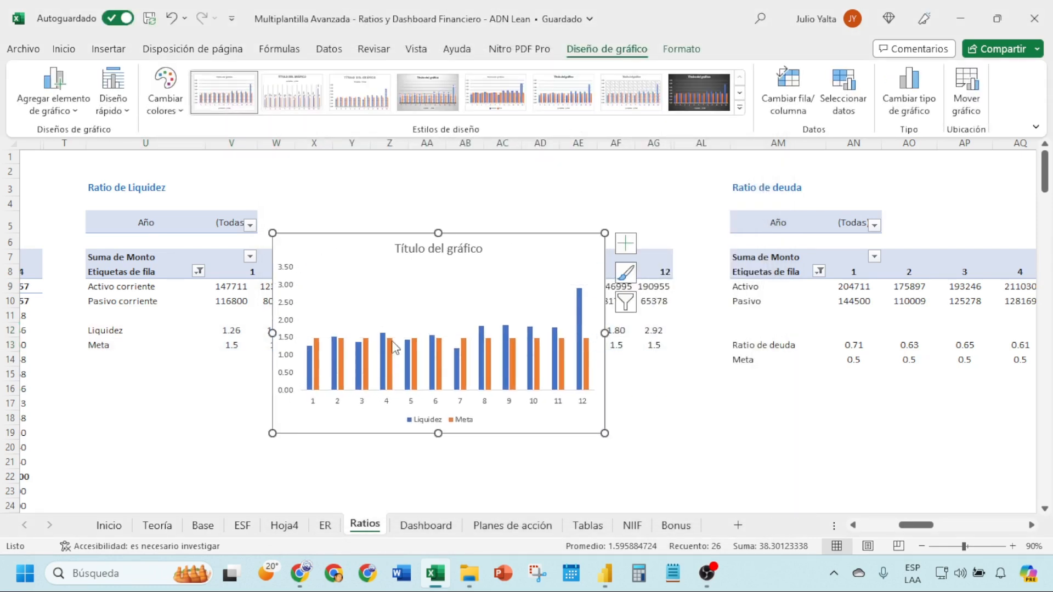
Change the Meta series of the liquidity chart to a line, making it a combination chart with Liquidez as columns.
right_click(419, 367)
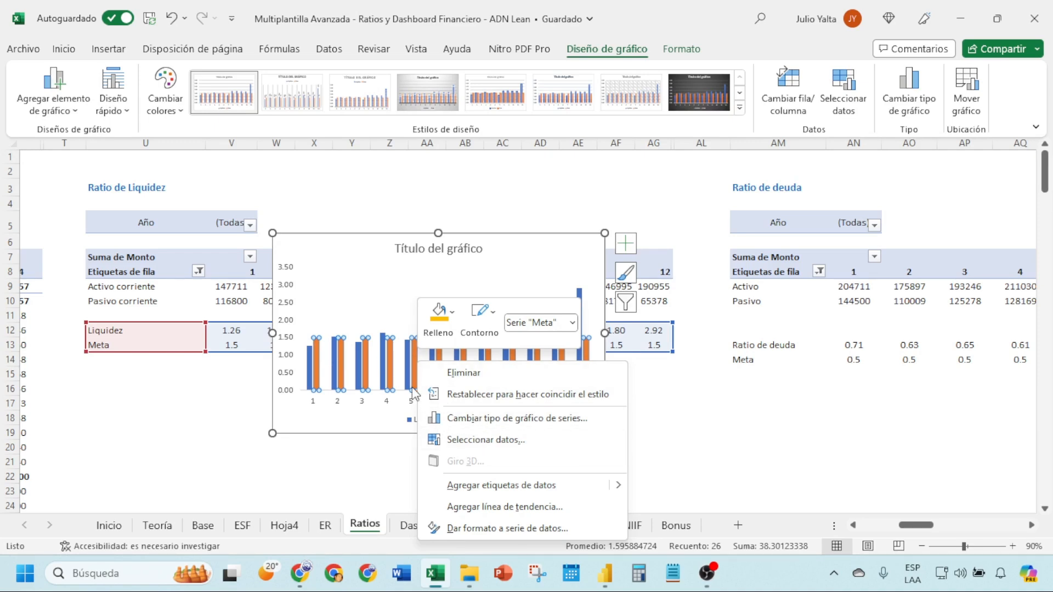
click(488, 420)
click(641, 426)
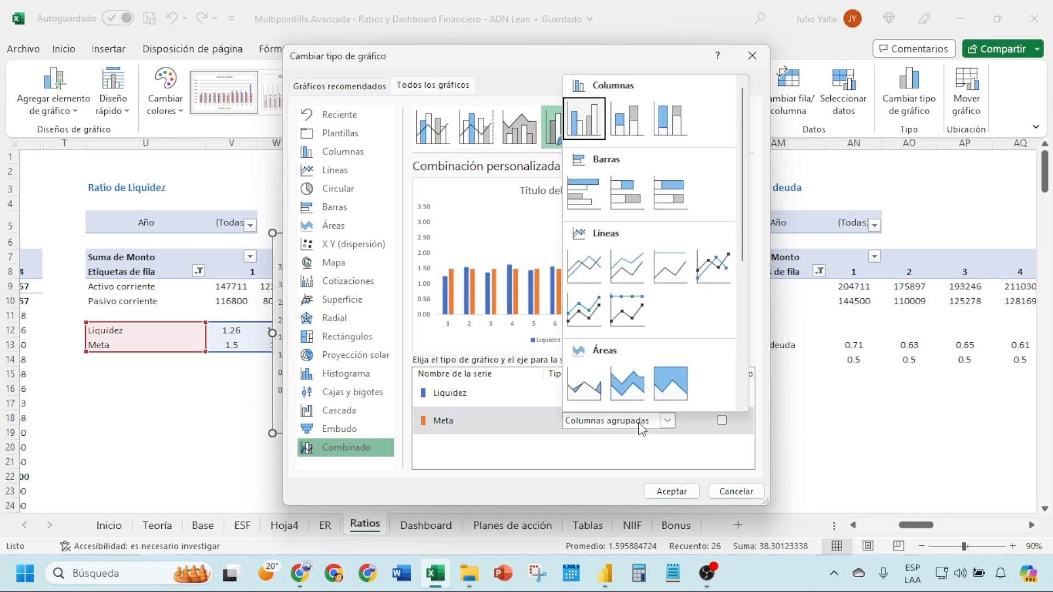
click(585, 280)
click(671, 491)
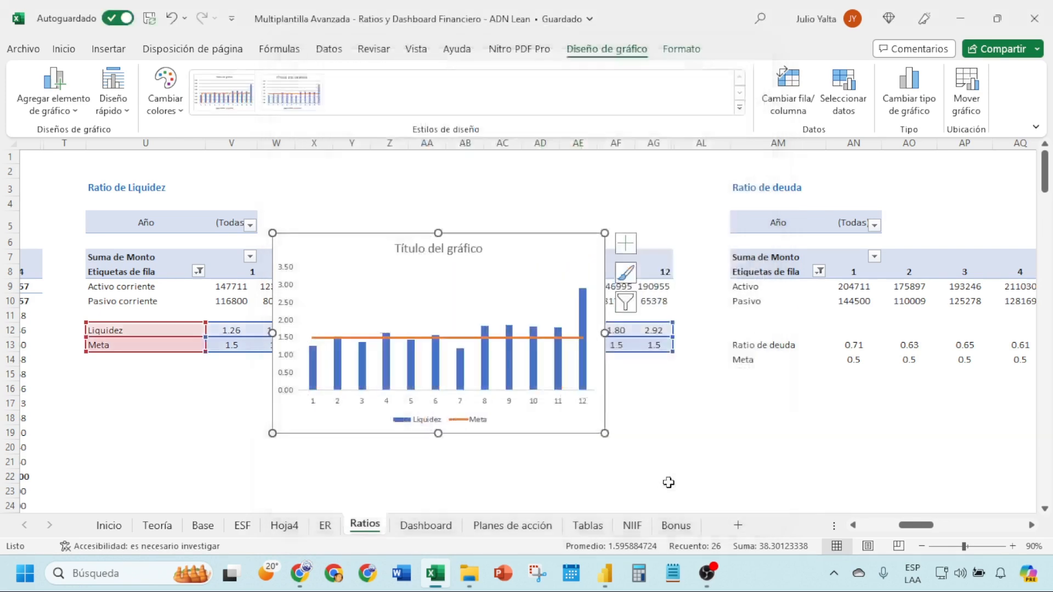
Move the Liquidez and Meta chart from the Ratios sheet to a new worksheet, shrinking it and placing it around columns E to I.
drag(332, 255, 303, 236)
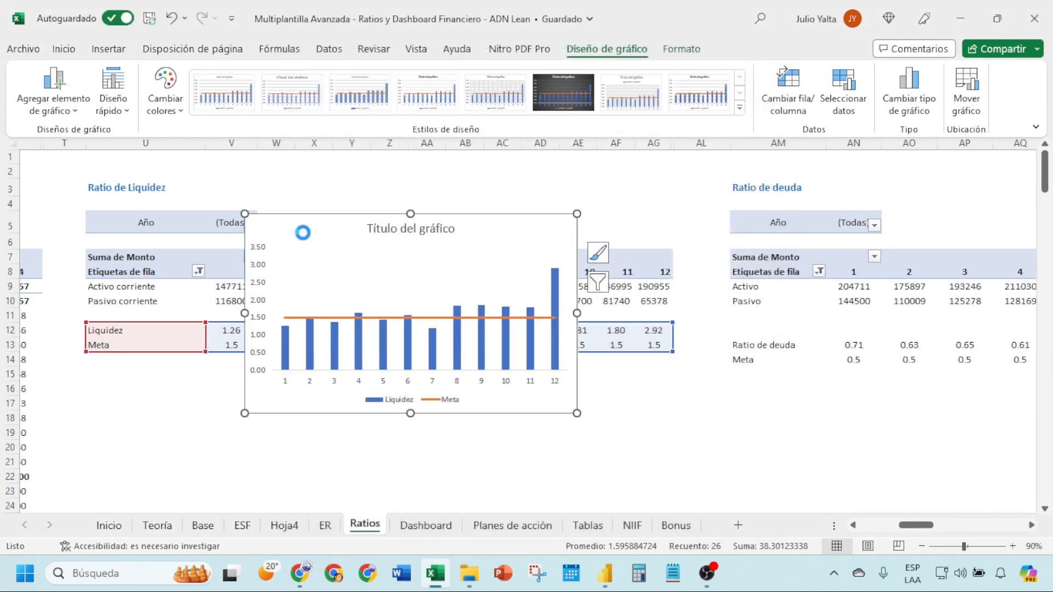
key(Delete)
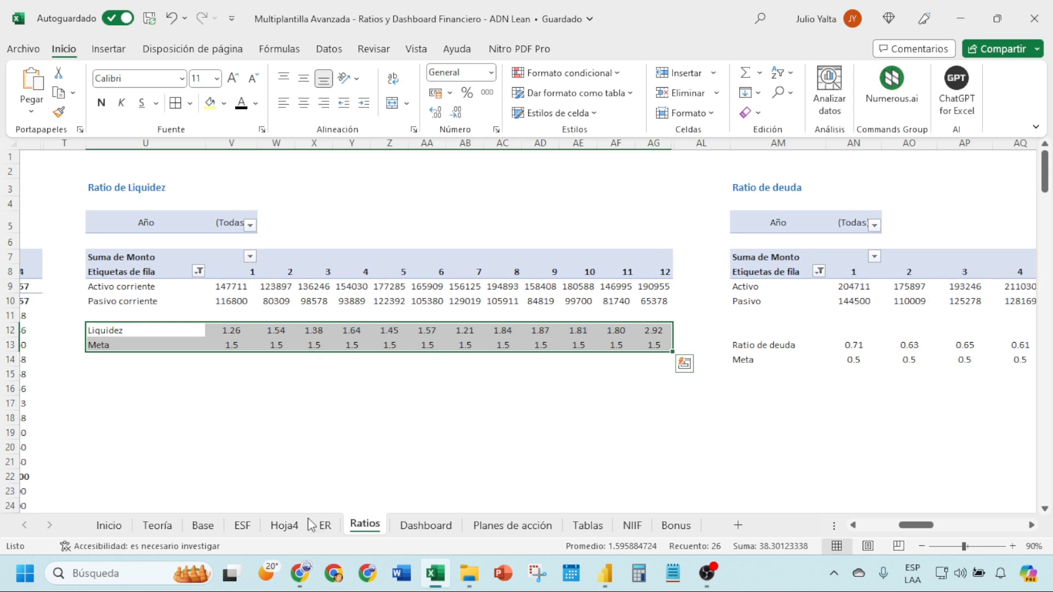
click(737, 525)
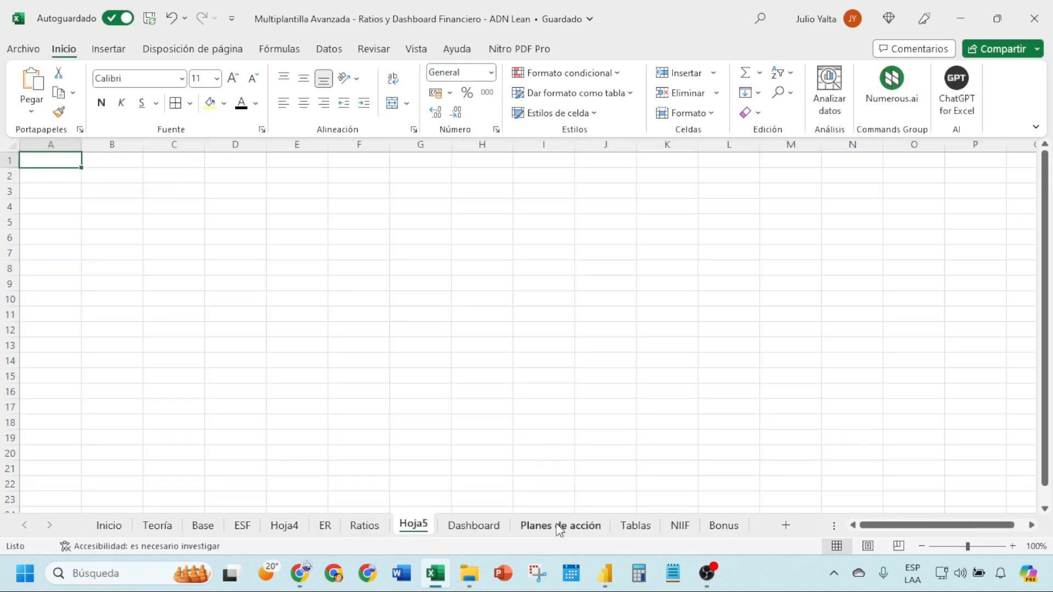
key(ctrl+v)
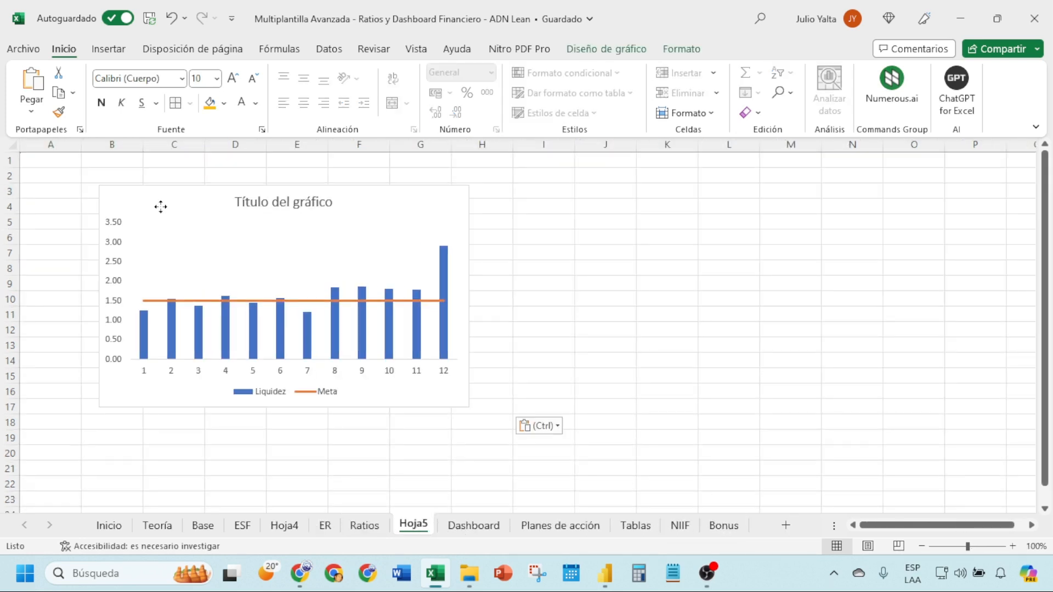
drag(200, 192, 286, 216)
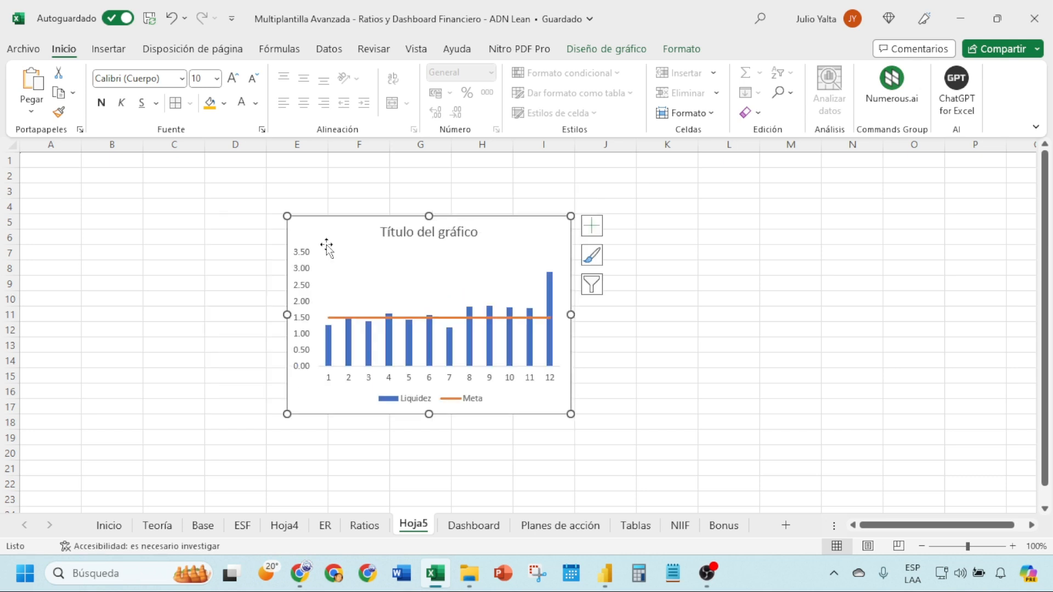
drag(330, 244, 316, 243)
Hide the gridlines on the new worksheet.
click(415, 49)
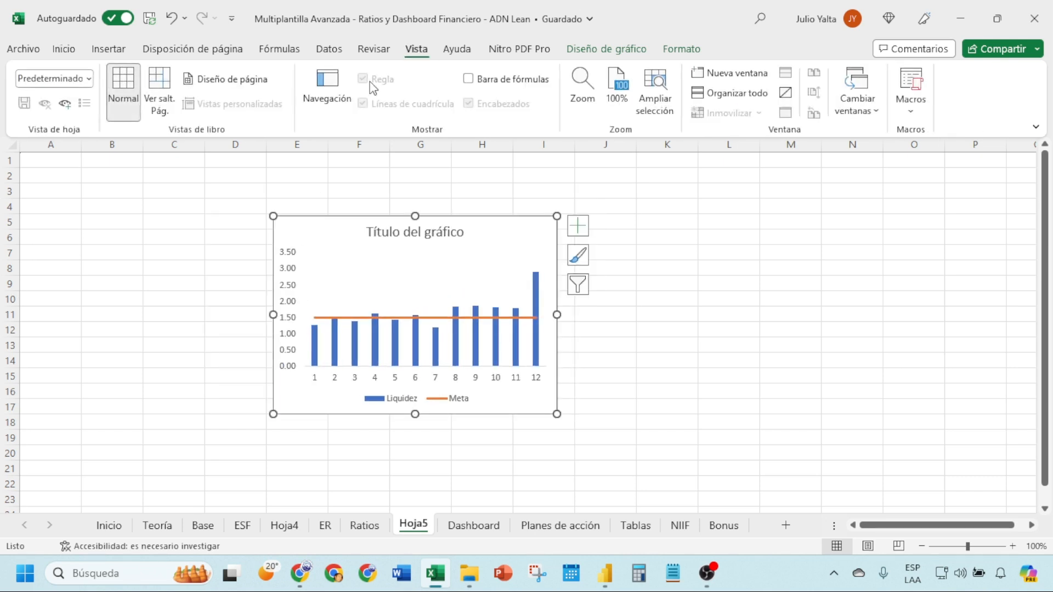
click(378, 189)
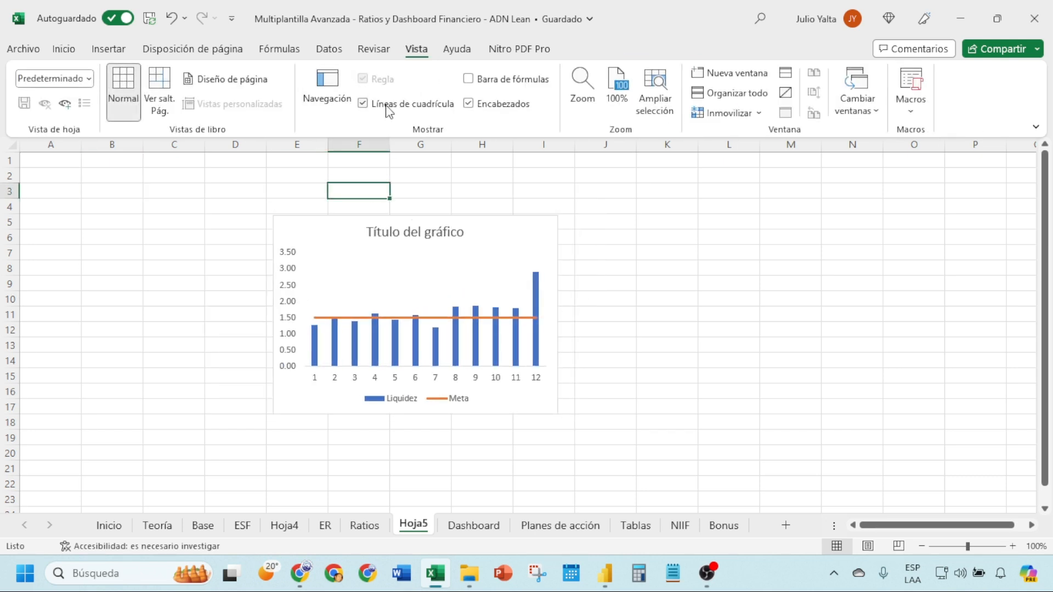
click(363, 103)
Insert a treemap (Rectángulos) chart from the Activo, Pasivo and Patrimonio labels and their 2022 values in the Ratios sheet's Global section.
click(474, 525)
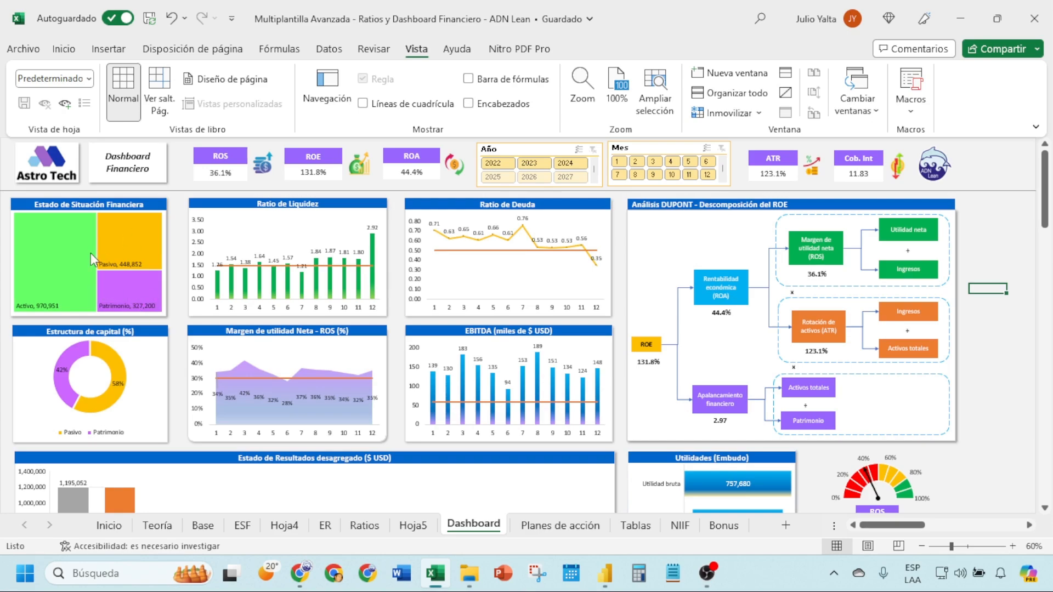
click(368, 525)
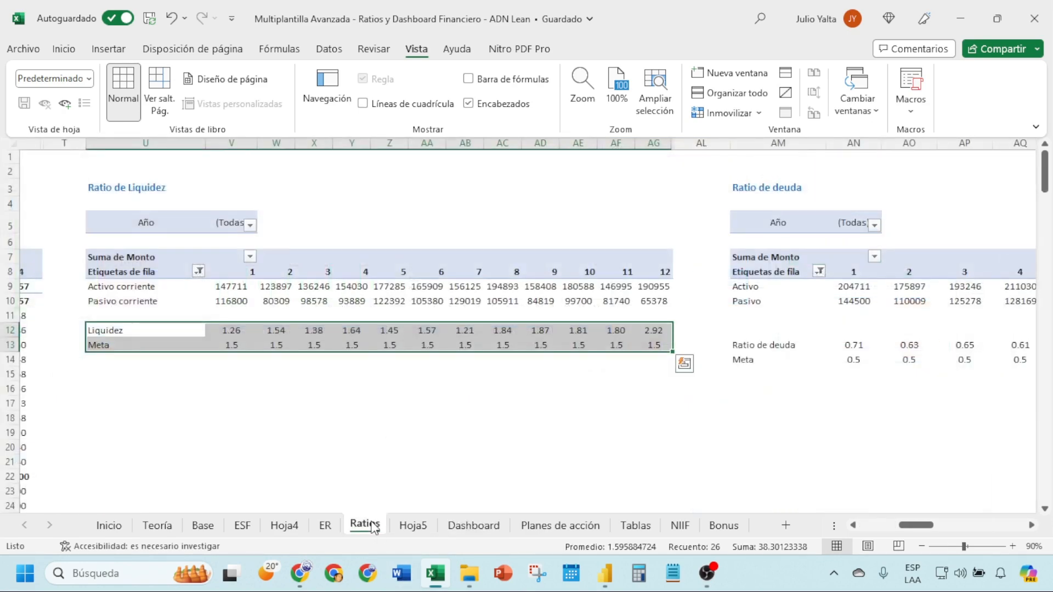
drag(916, 525, 877, 525)
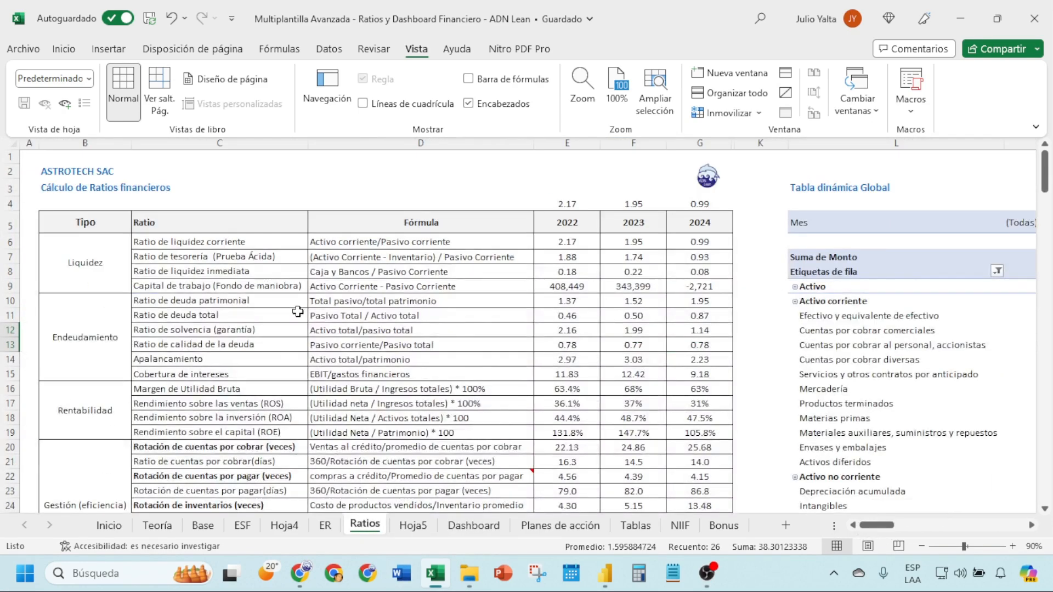
scroll(429, 357, down, 6)
scroll(429, 357, up, 2)
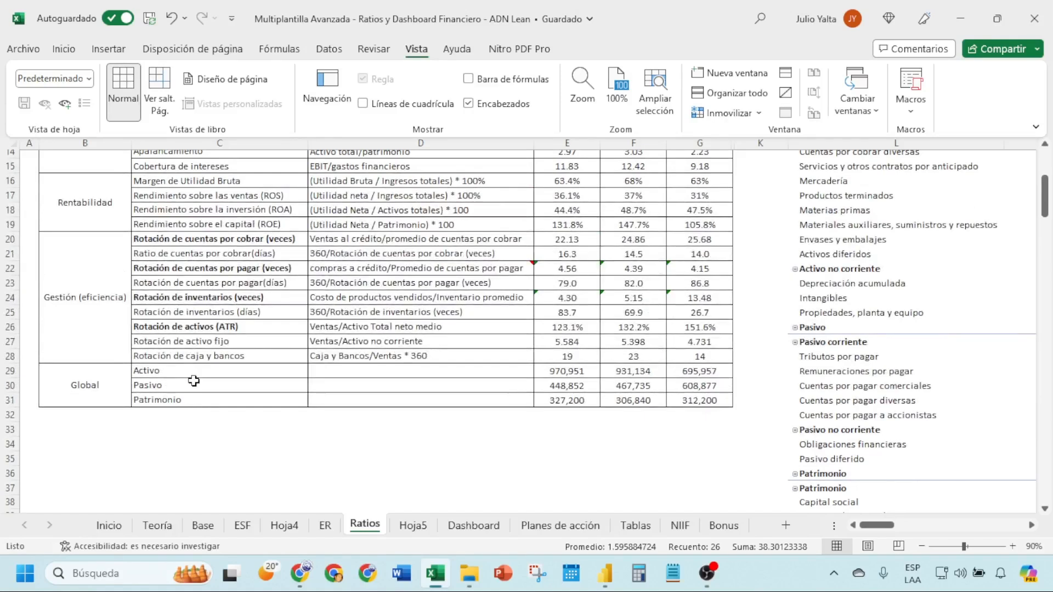
drag(181, 370, 189, 399)
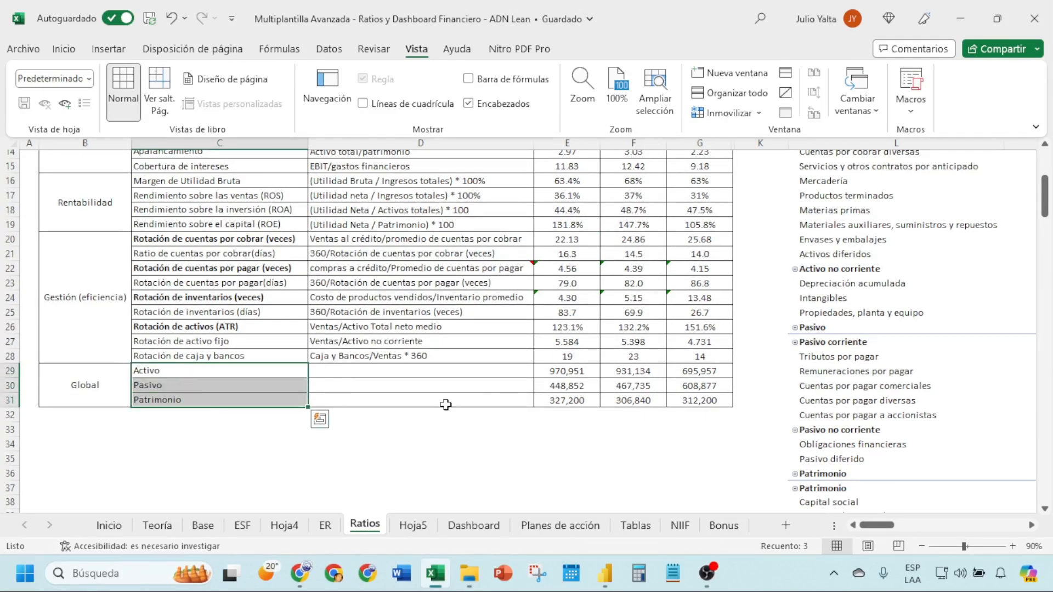
ctrl+drag(556, 373, 556, 401)
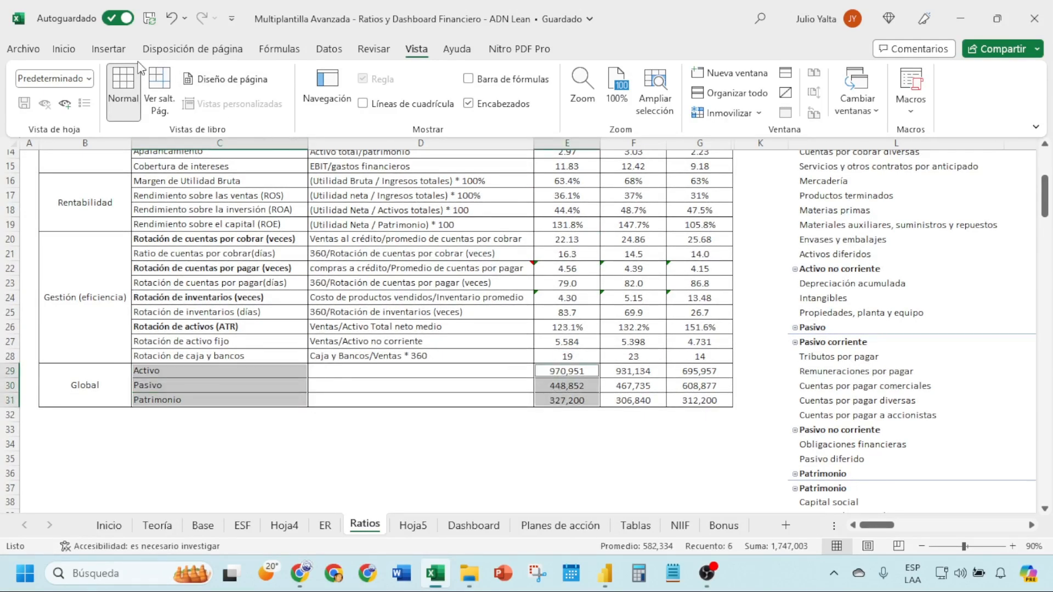
click(109, 49)
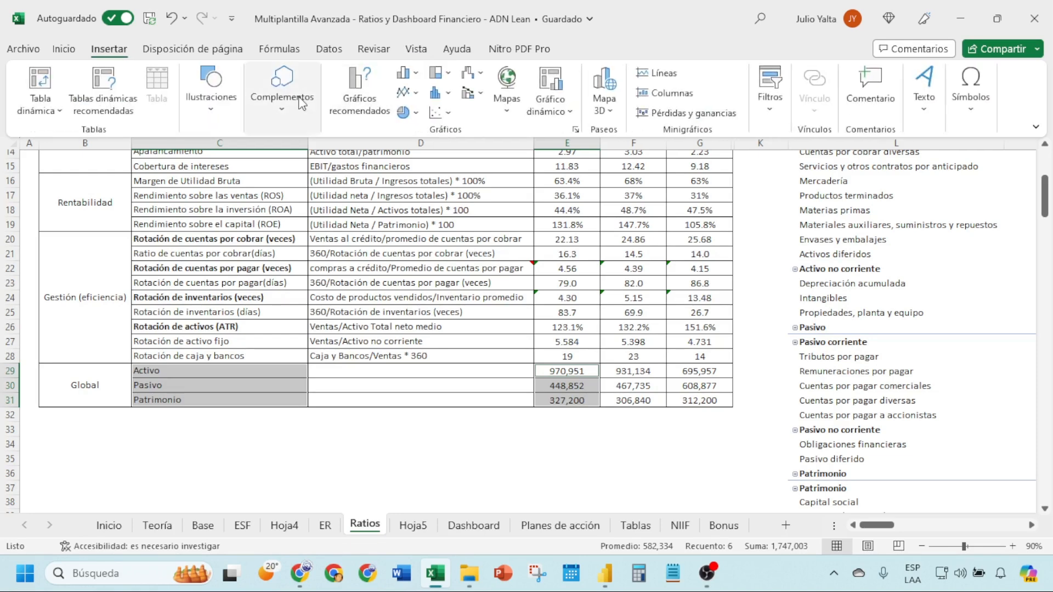
click(357, 101)
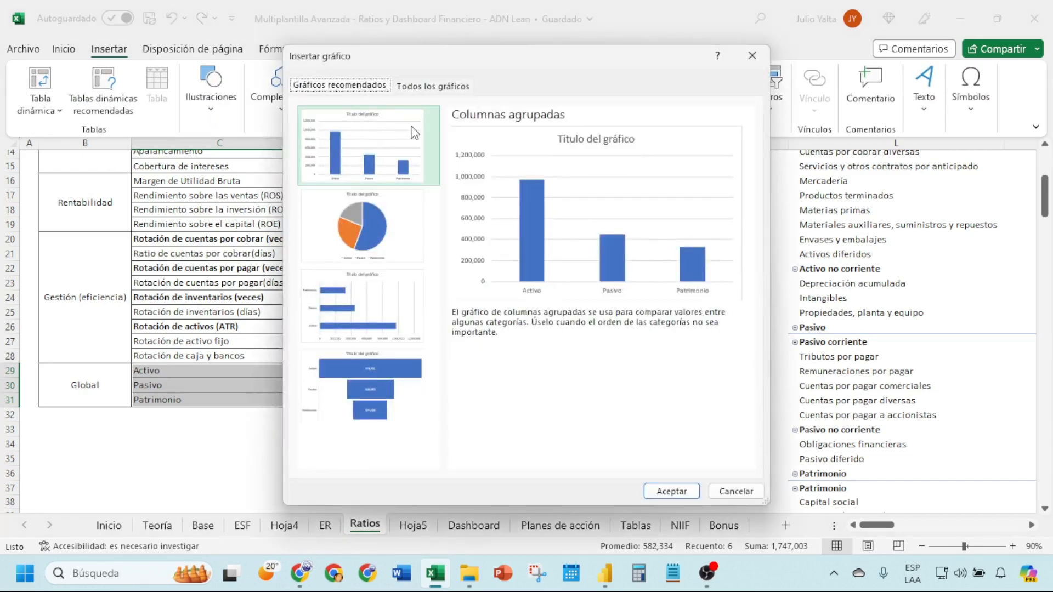
click(430, 87)
click(366, 336)
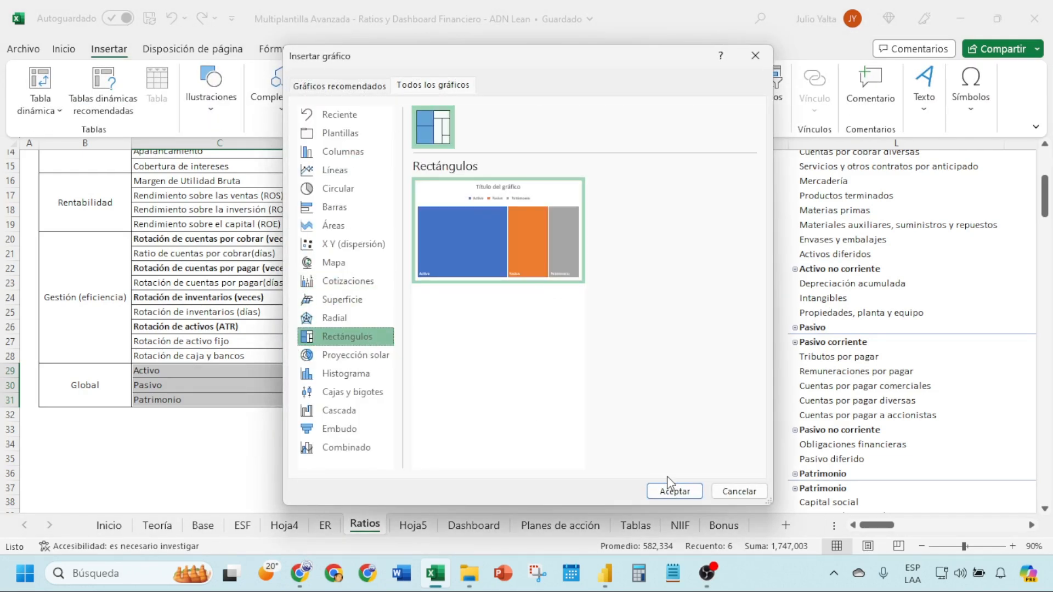
click(697, 493)
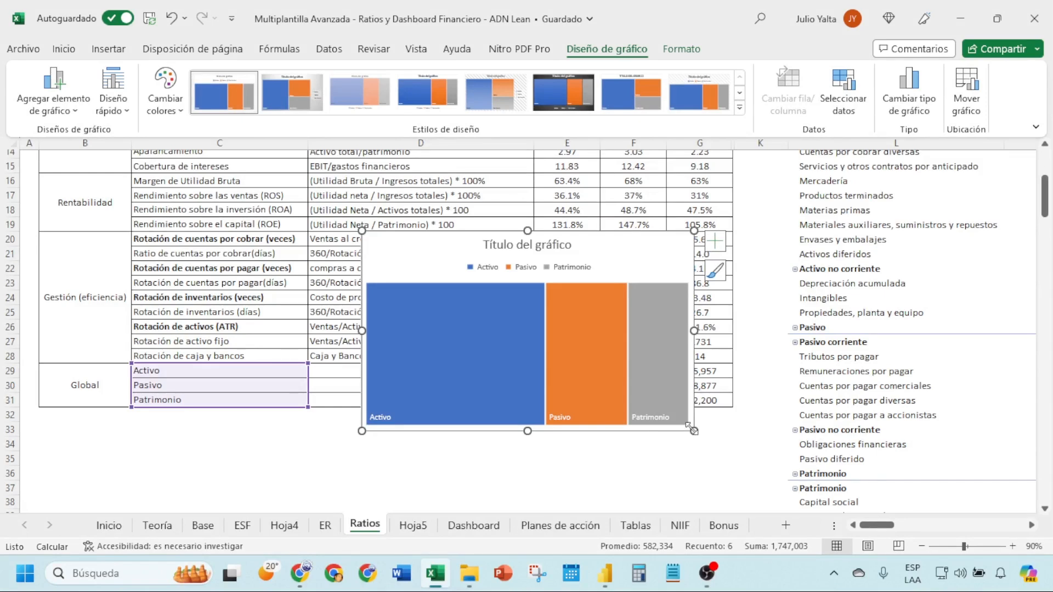
Make the treemap narrower and slightly taller, and move it from the Ratios sheet to Hoja5.
drag(692, 429, 594, 448)
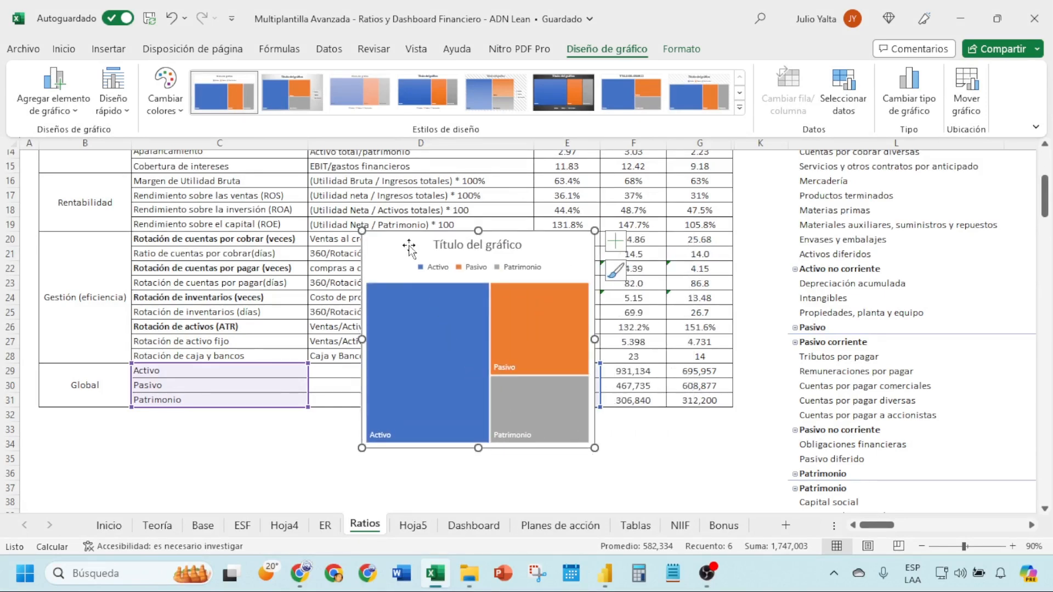
key(ctrl+x)
key(ctrl+Page_Down)
click(134, 274)
key(ctrl+v)
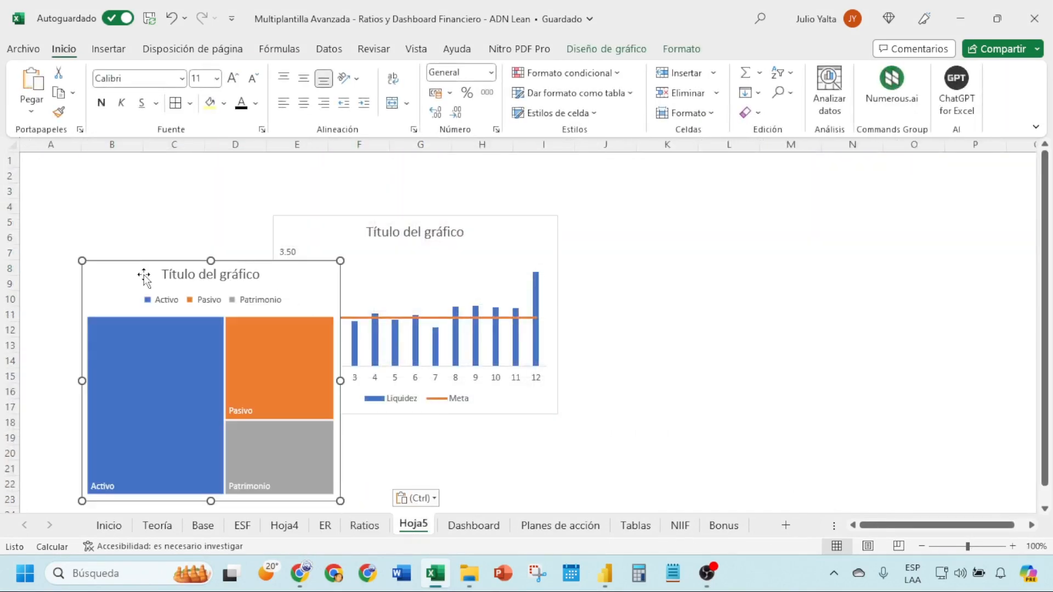
Place the treemap beside the liquidity chart, ahead of its first column, and shrink it to about the same height.
drag(144, 275, 118, 230)
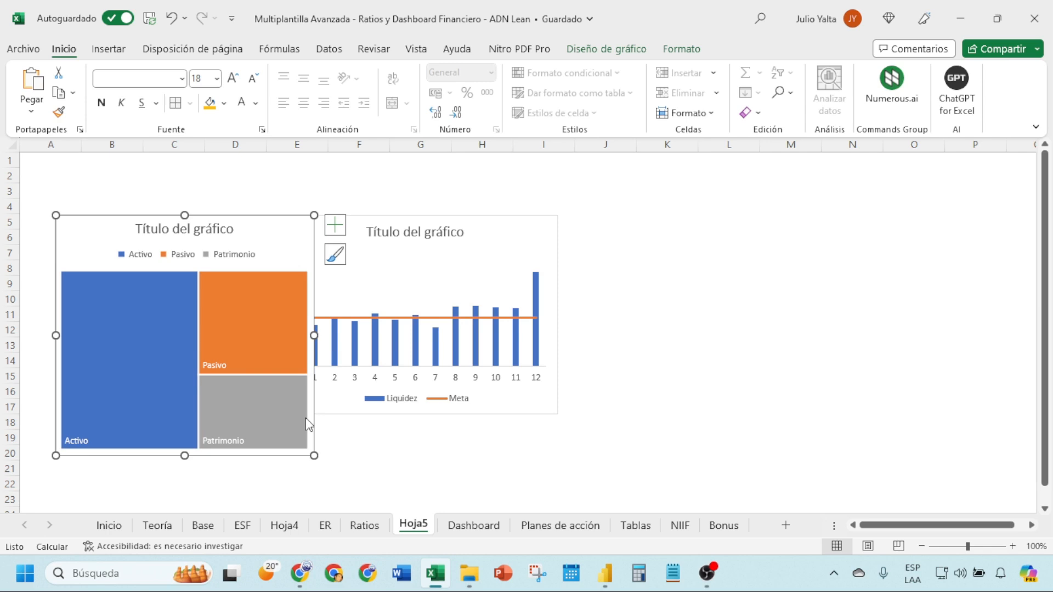
drag(315, 456, 254, 418)
click(320, 455)
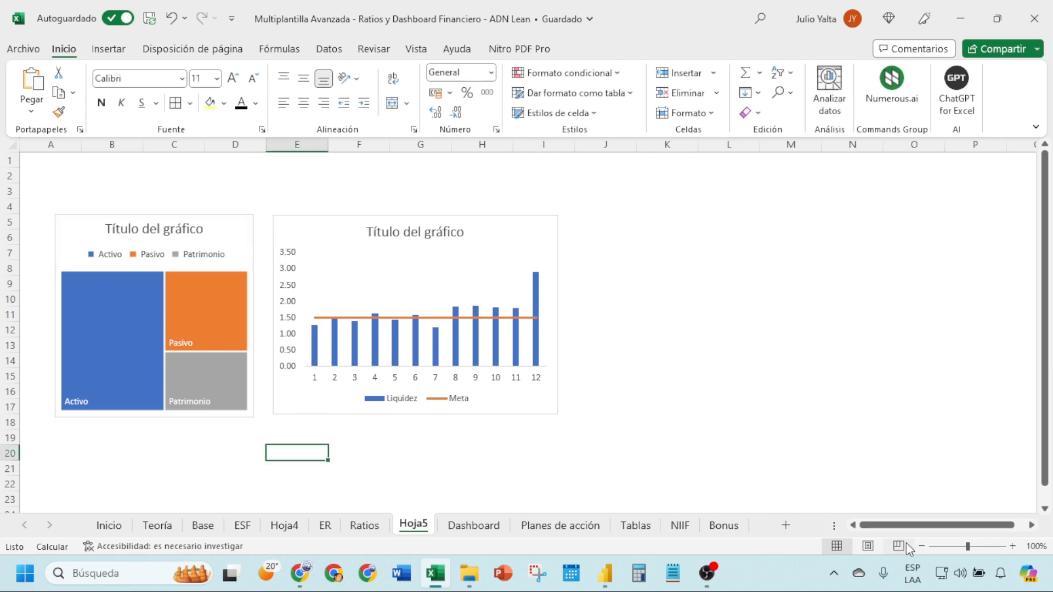
click(920, 546)
Insert a line chart from the Ratio de deuda and Meta rows for months 1 to 12 on the Ratios sheet.
click(474, 526)
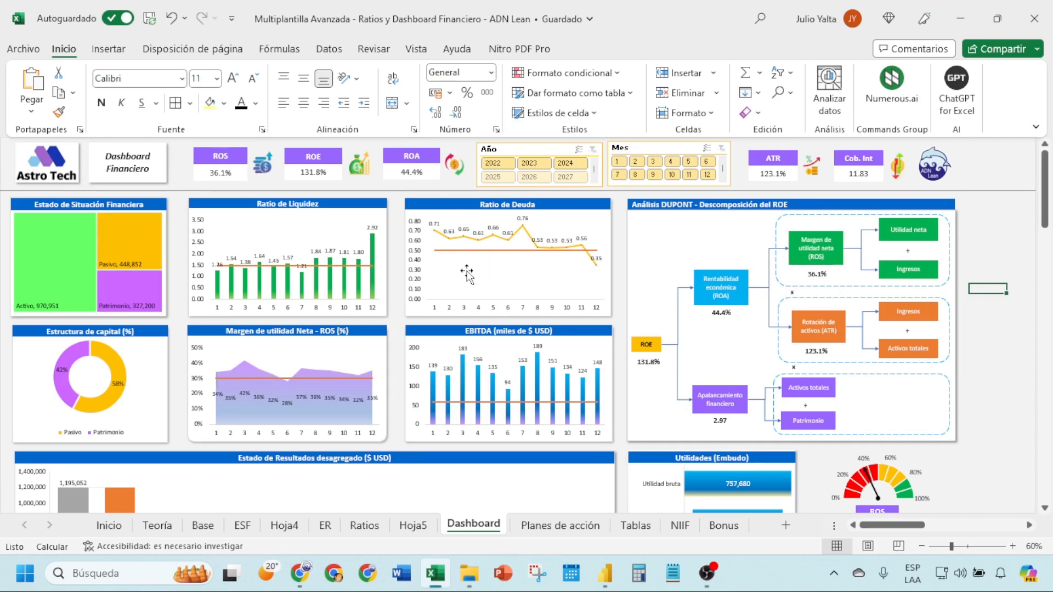
click(366, 526)
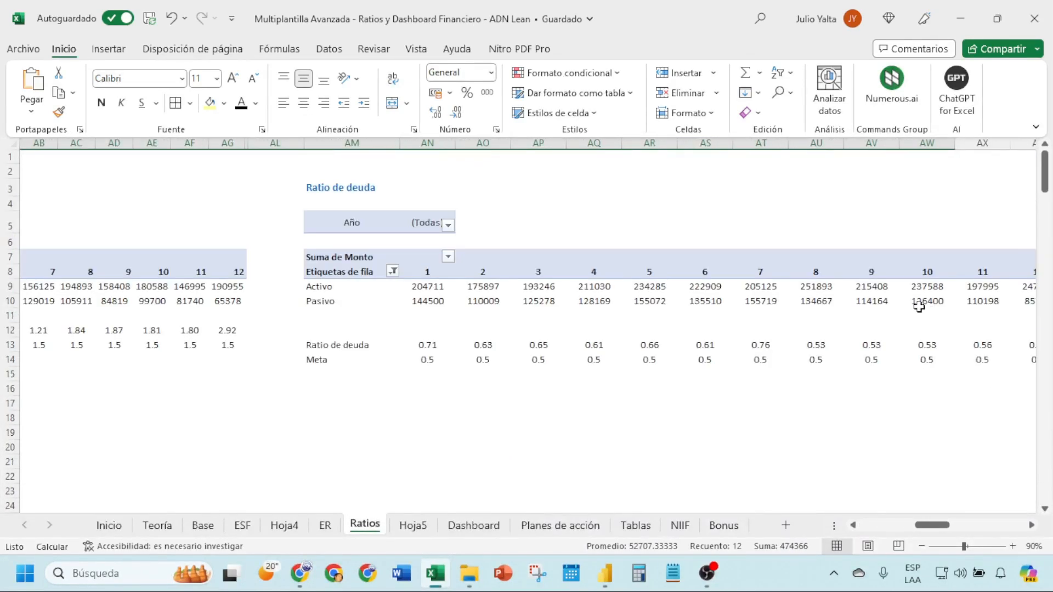
drag(427, 390, 3, 445)
click(194, 348)
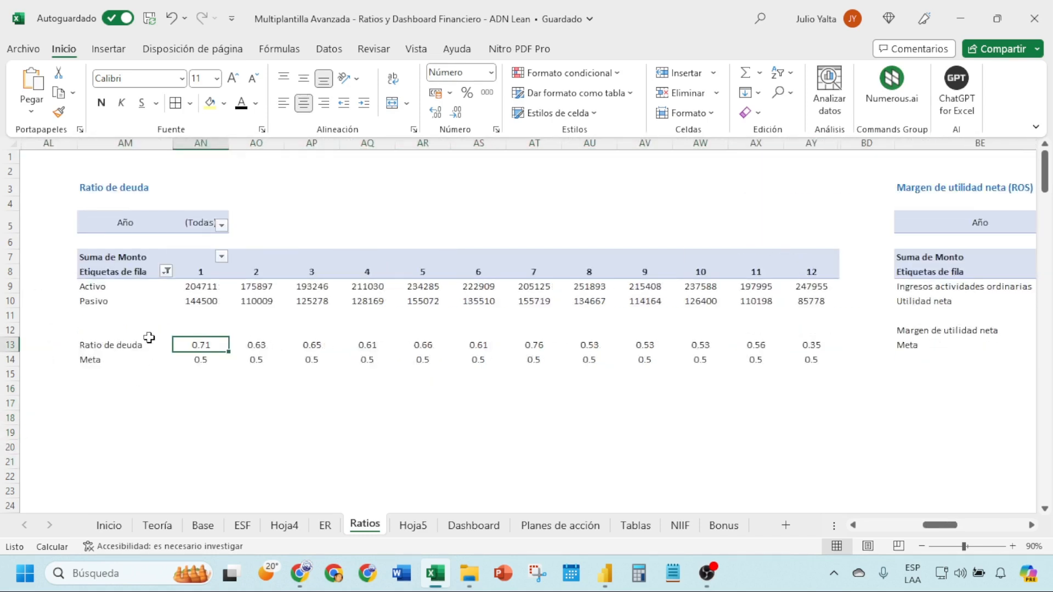
drag(112, 342, 814, 359)
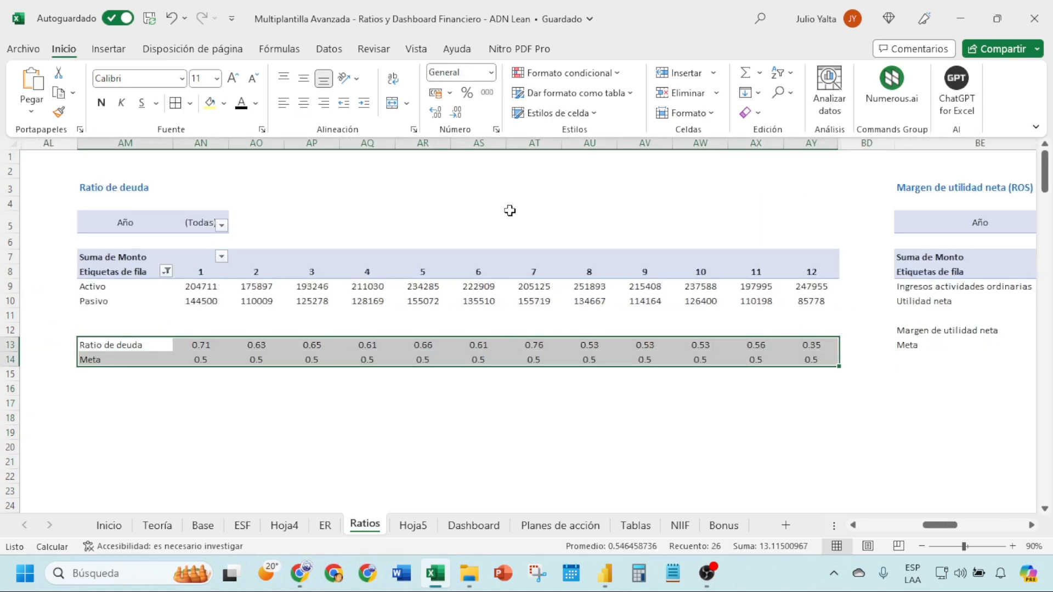
click(117, 55)
click(353, 102)
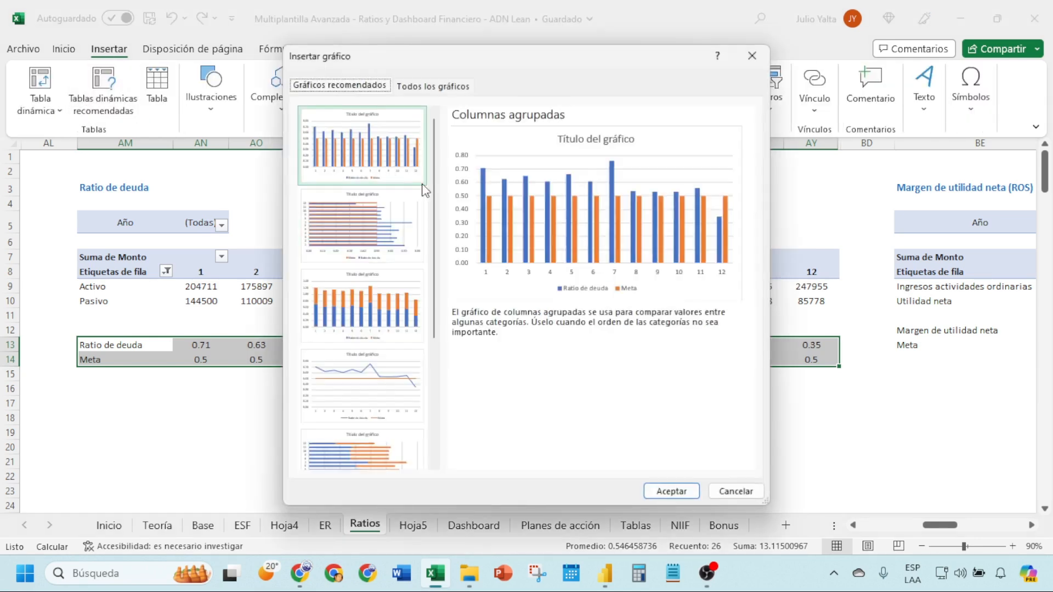
click(361, 370)
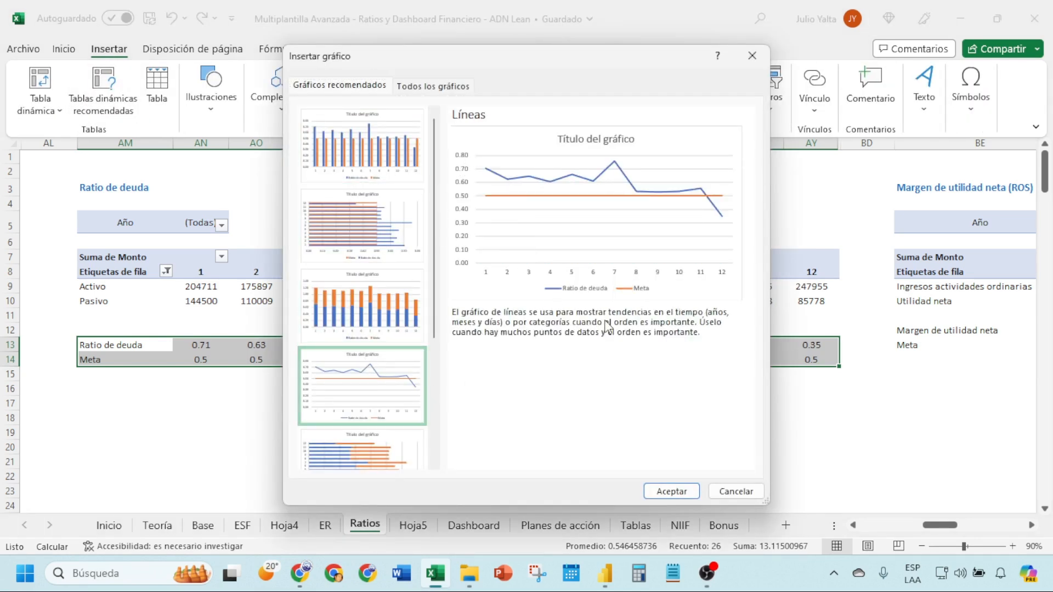
click(671, 491)
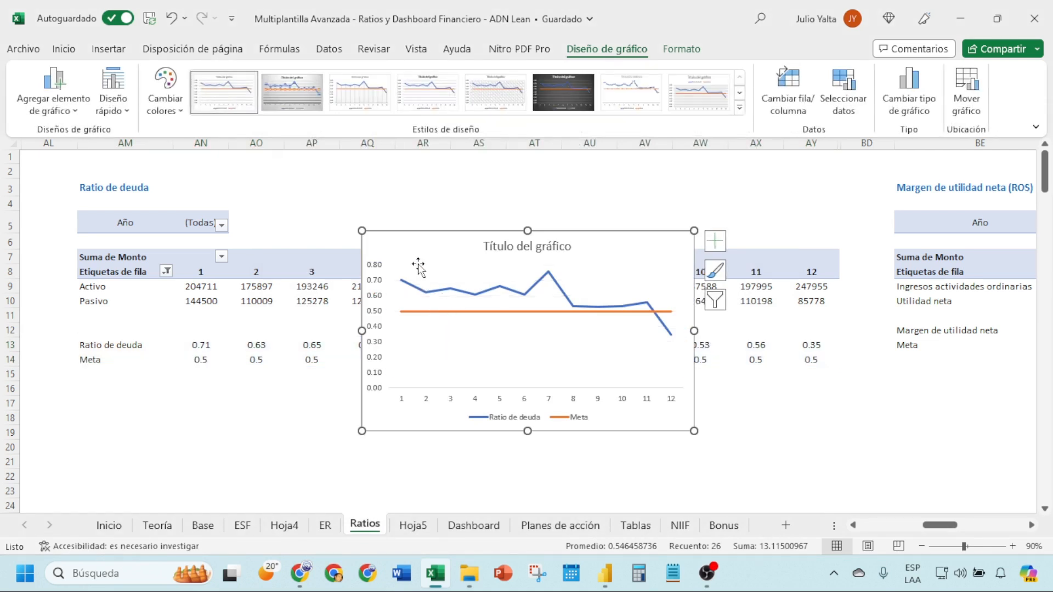
Move the debt ratio line chart to Hoja5, place it on the free side of the liquidity chart and shrink it.
click(402, 246)
key(ctrl+x)
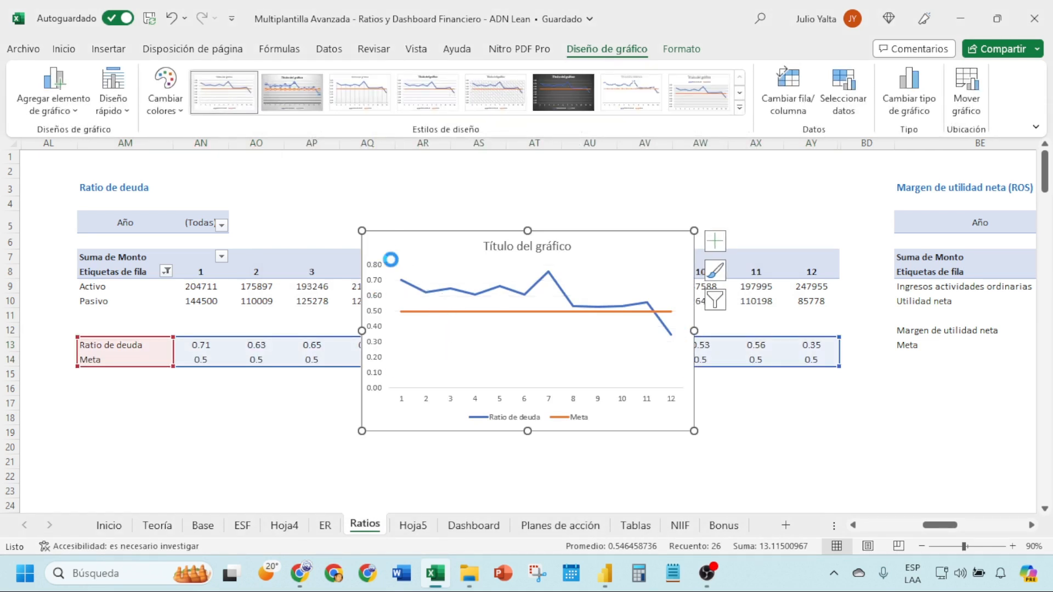
click(467, 525)
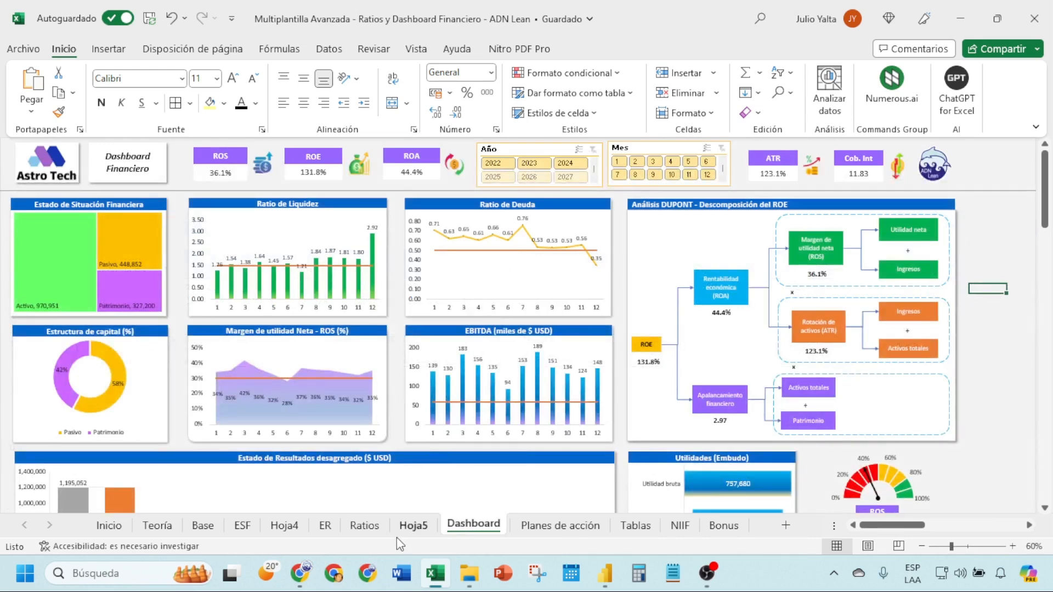
click(365, 525)
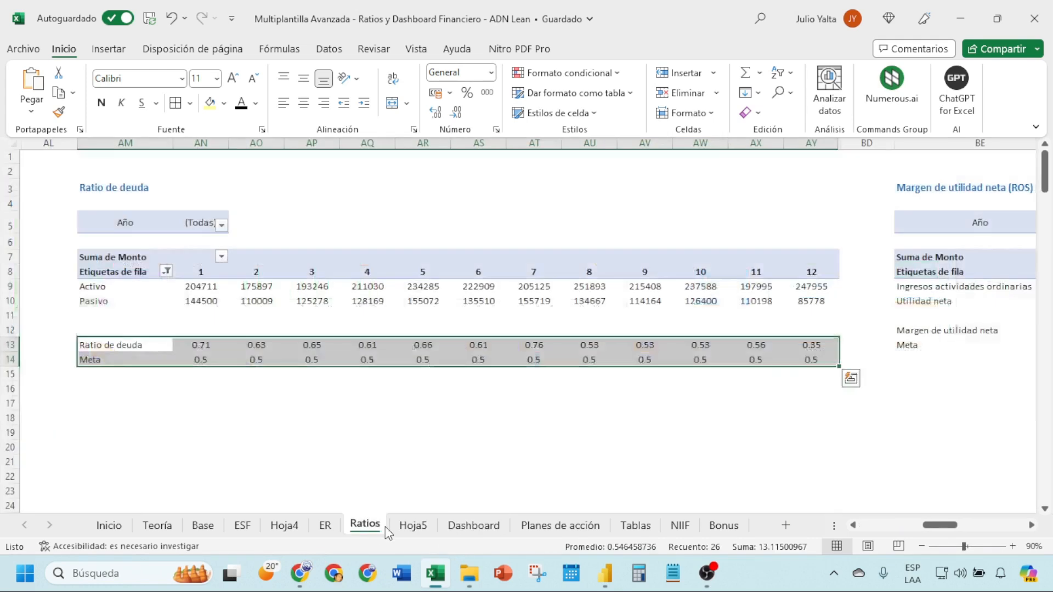
click(414, 525)
key(ctrl+v)
drag(611, 271, 524, 211)
drag(849, 408, 799, 385)
Insert a doughnut chart of the Pasivo and Patrimonio percentages below the Capitalización table on the Ratios sheet, using the Dashboard as reference.
click(473, 526)
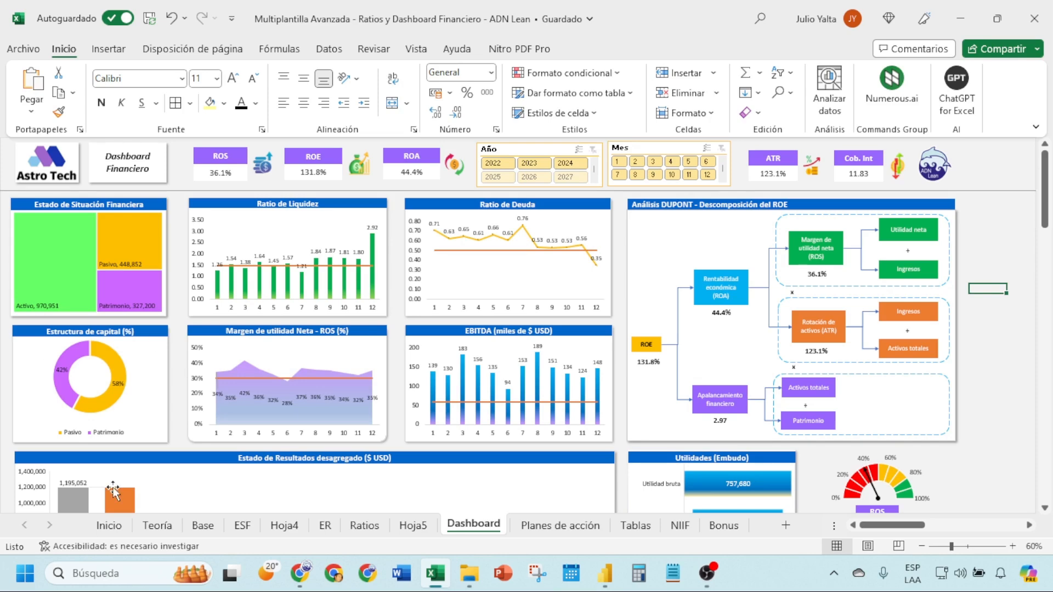
click(363, 525)
drag(420, 446, 925, 447)
drag(965, 529, 490, 423)
drag(219, 362, 175, 346)
click(201, 397)
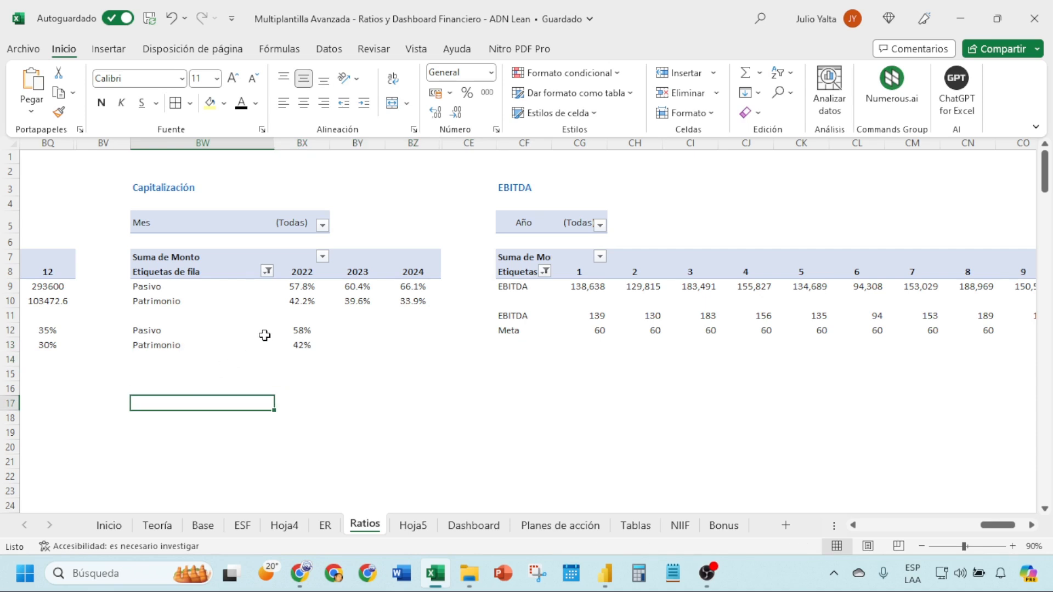
click(303, 331)
drag(170, 329, 306, 344)
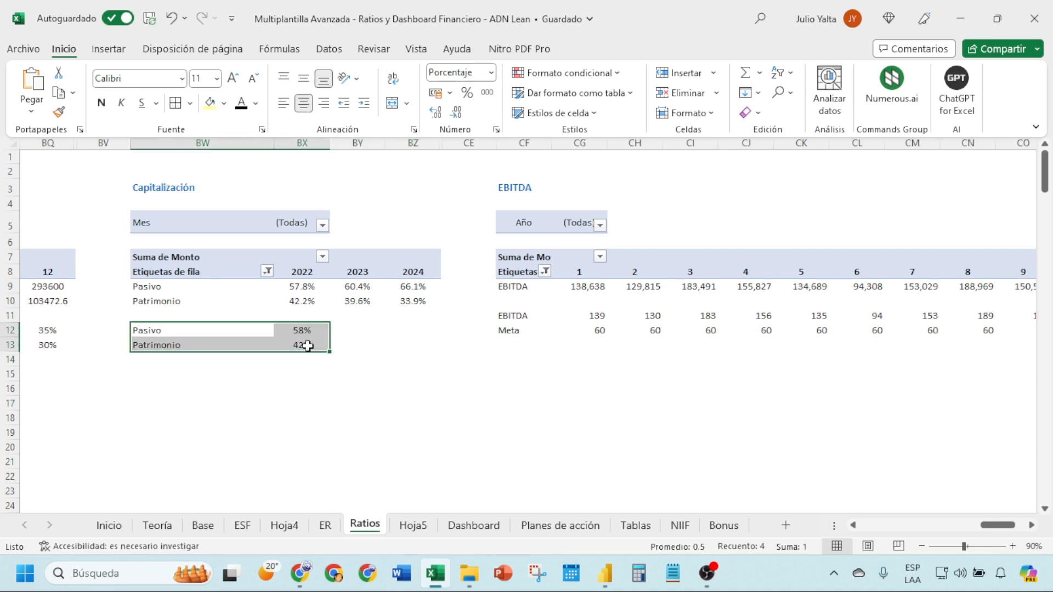
click(109, 49)
click(346, 101)
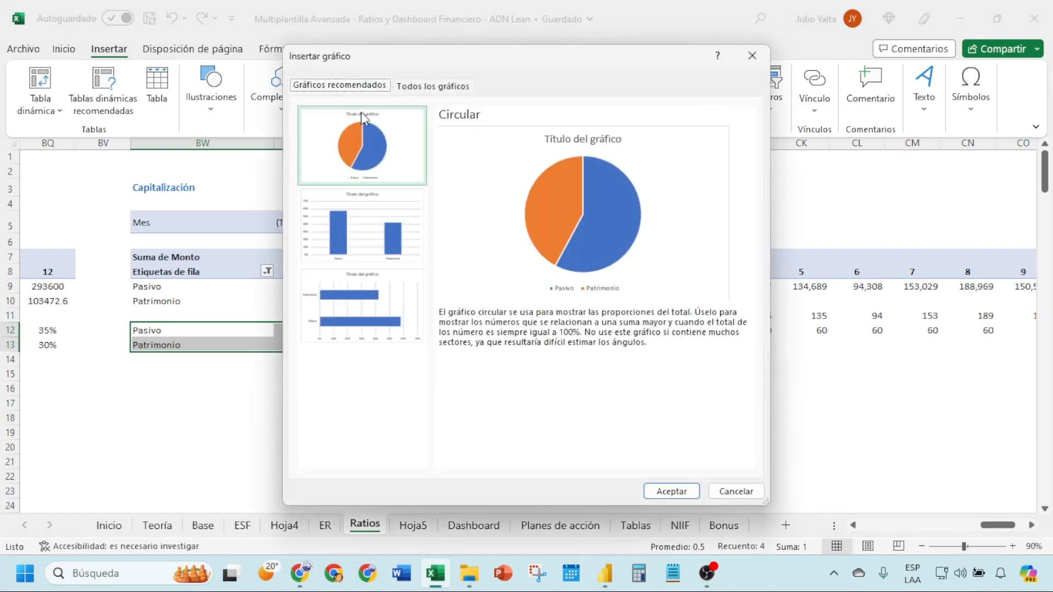
click(426, 88)
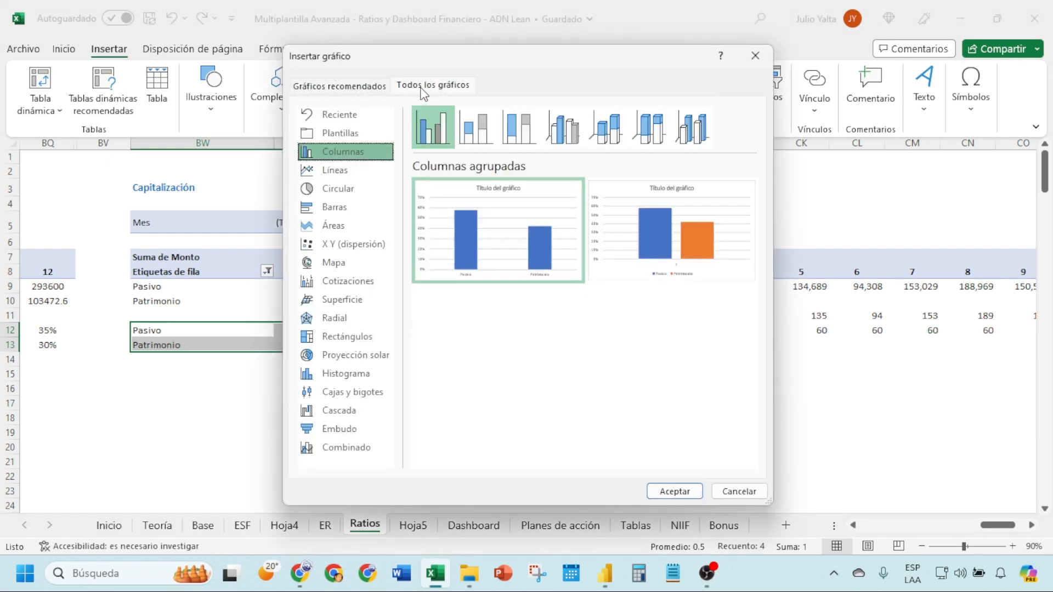
click(338, 188)
click(605, 126)
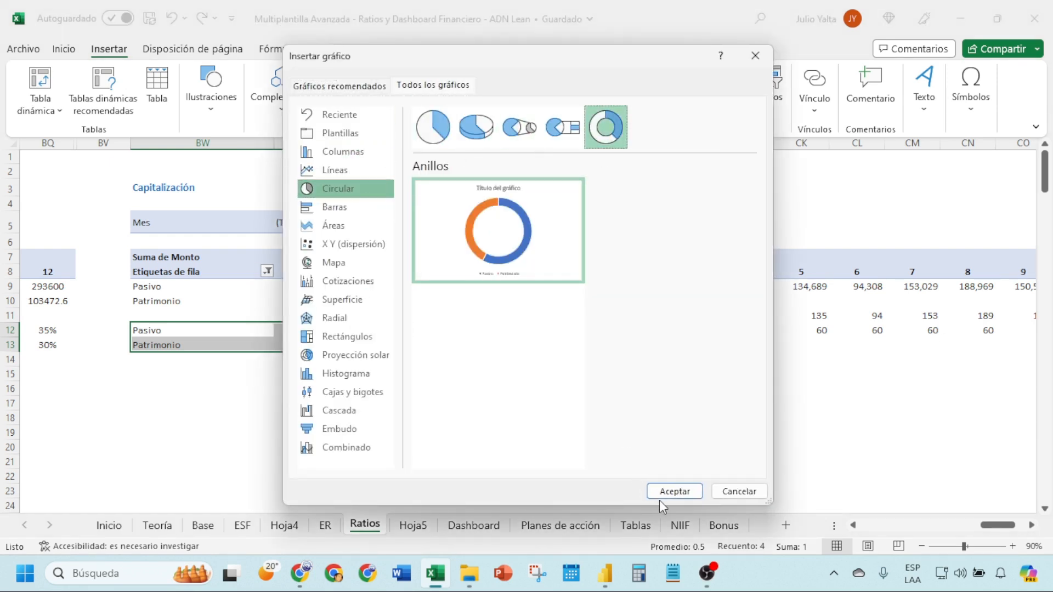
click(674, 491)
drag(412, 330, 352, 327)
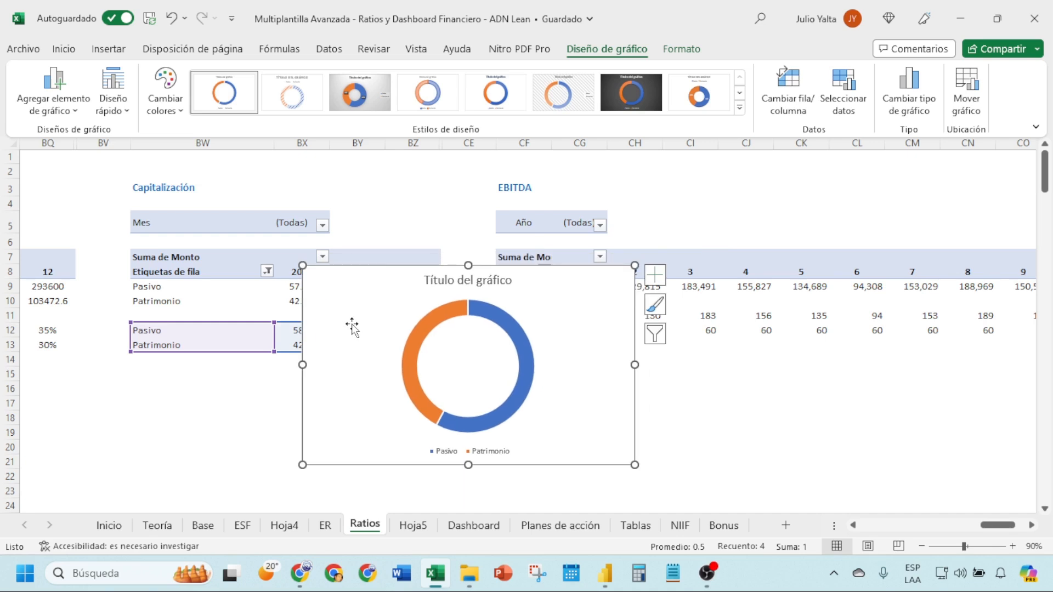
Format the doughnut series with a 1% ring separation and a 64% hole size.
click(525, 359)
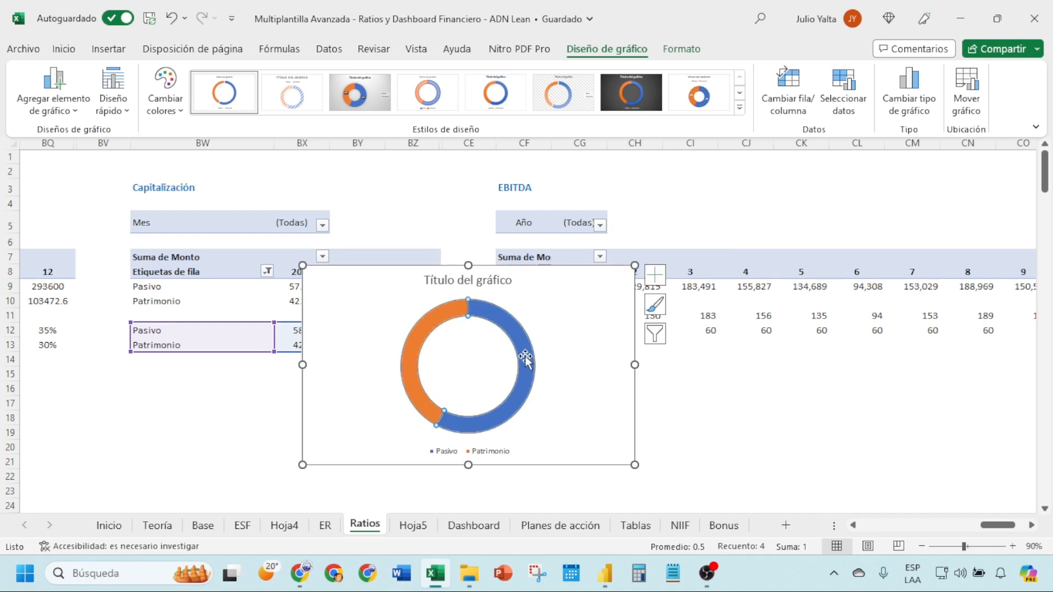
right_click(525, 359)
click(594, 528)
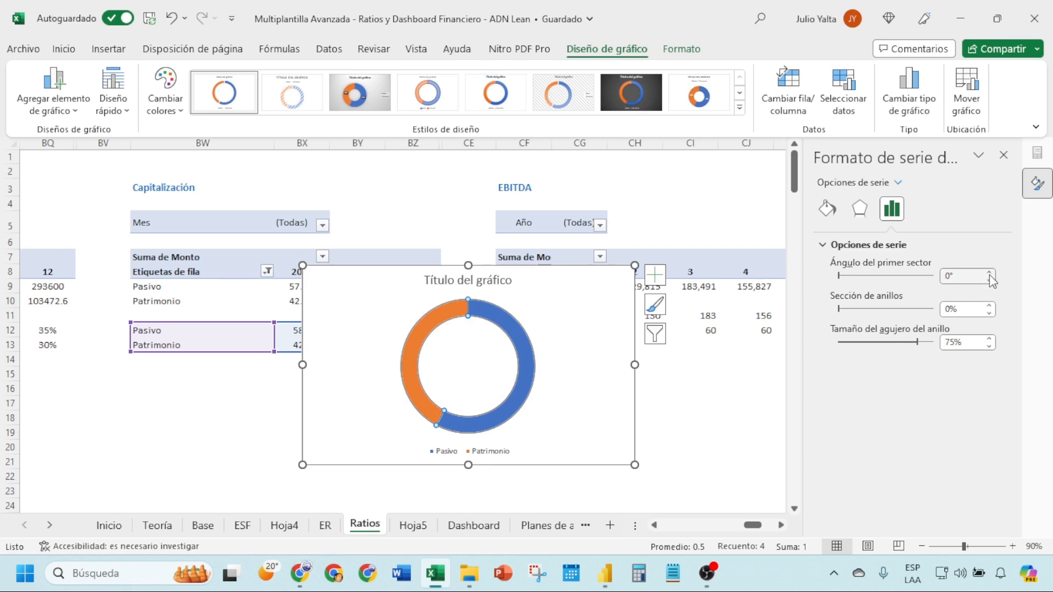
click(990, 305)
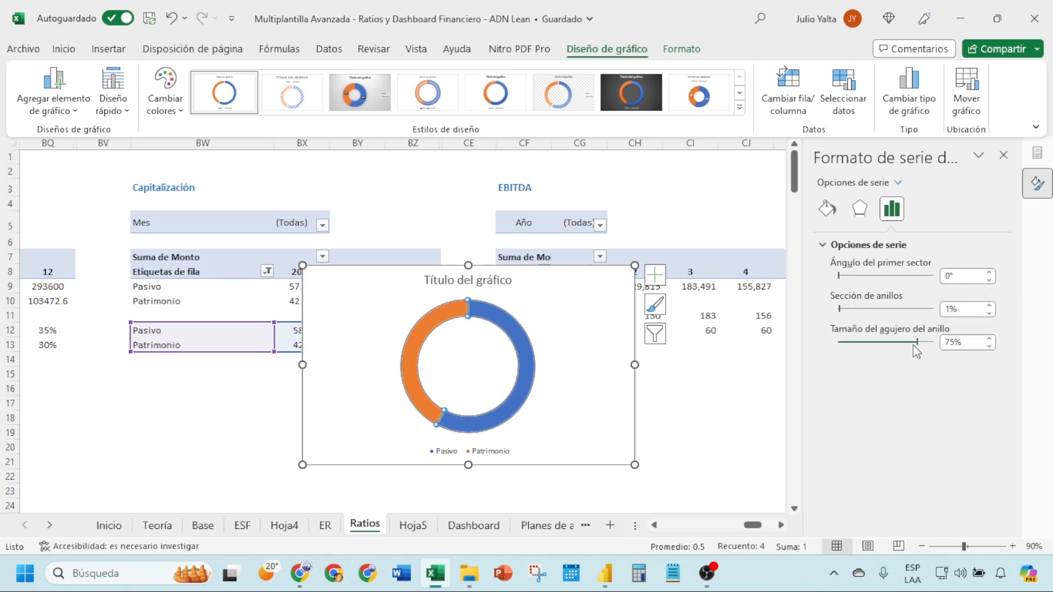
drag(914, 347, 908, 347)
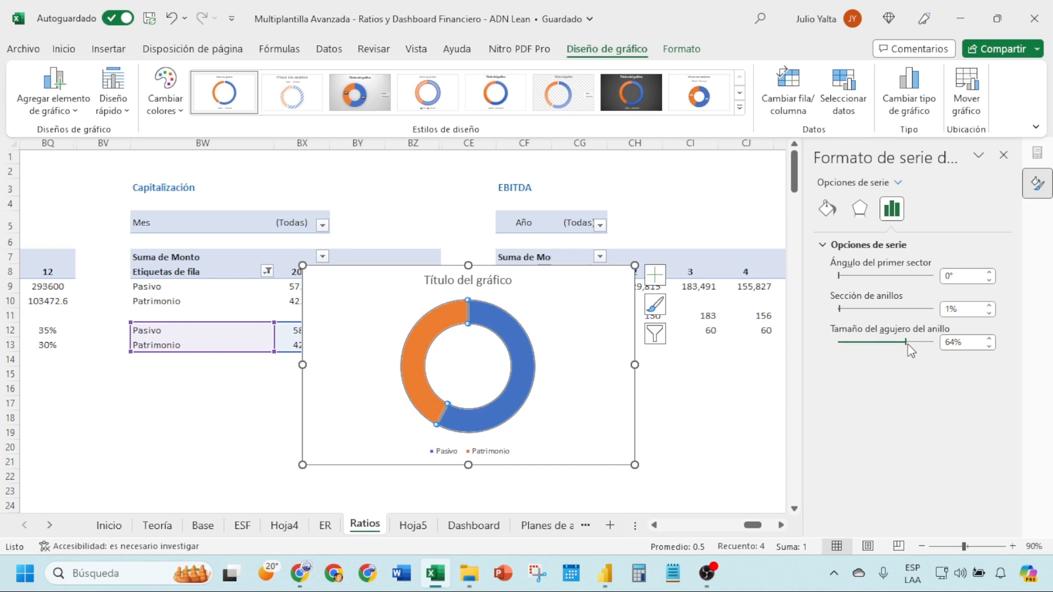
click(672, 399)
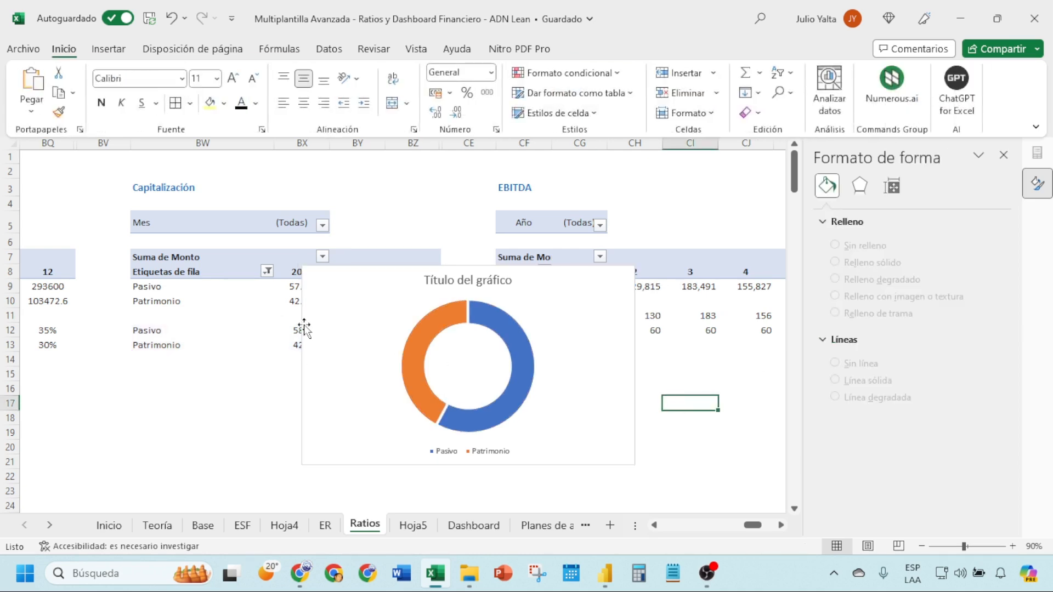
Move the doughnut chart from the Ratios sheet to Hoja5 and place it directly below the treemap.
click(348, 333)
key(Delete)
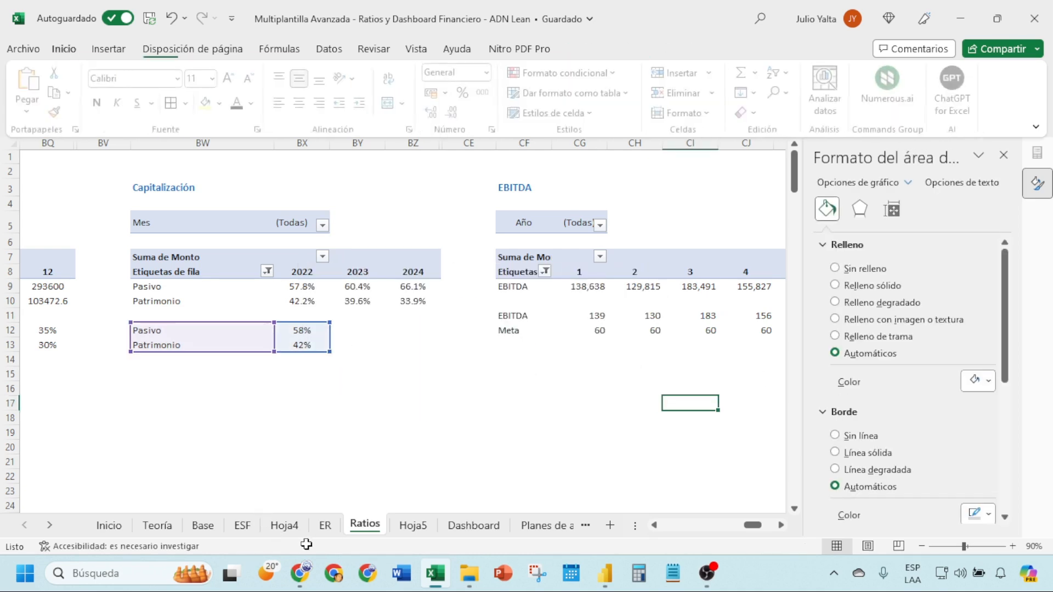
click(414, 526)
click(99, 420)
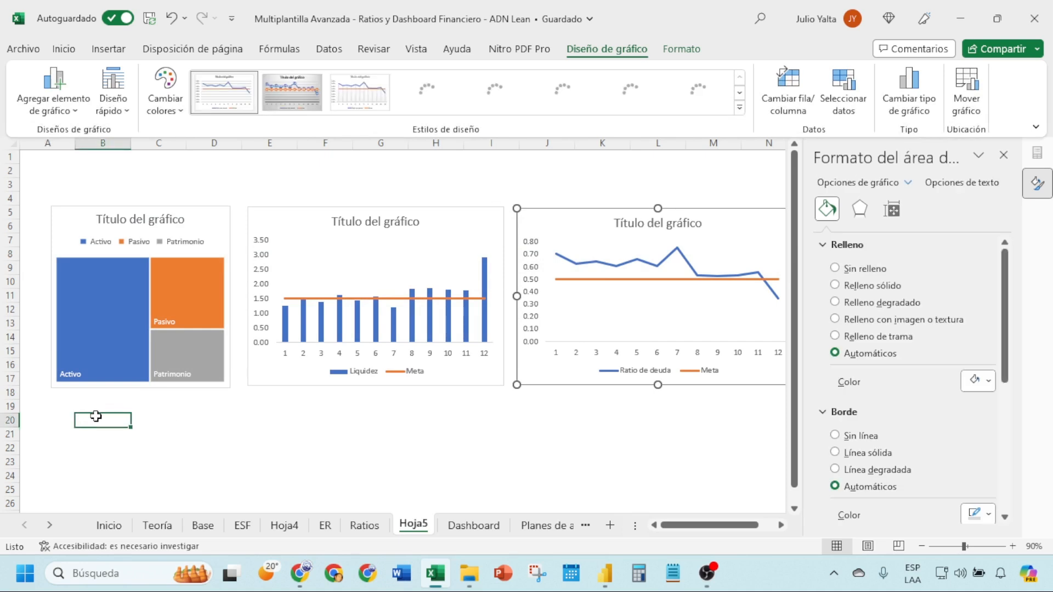
key(ctrl+v)
drag(172, 416, 150, 405)
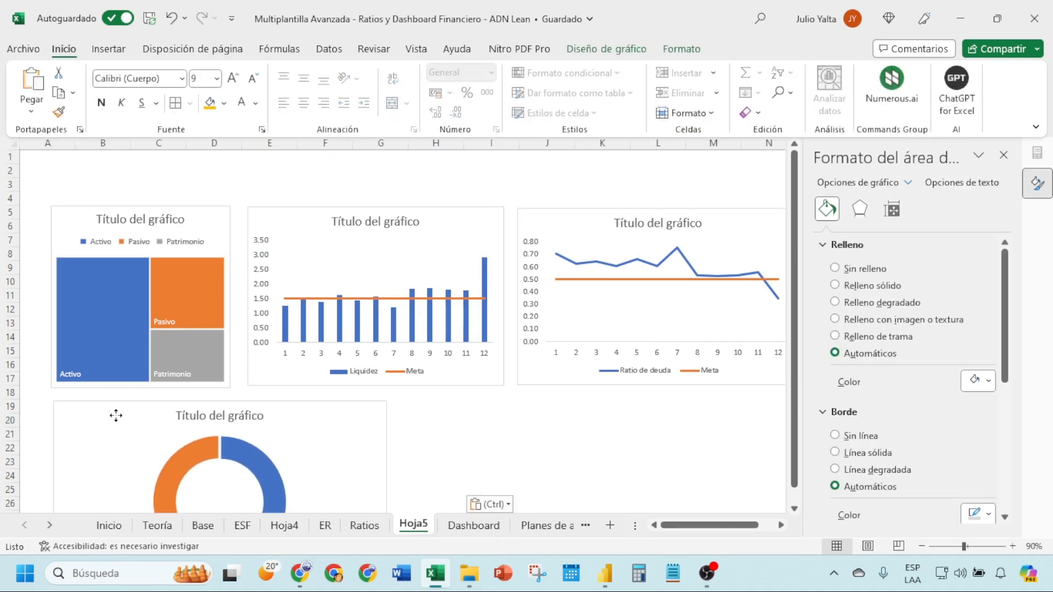
Shrink the doughnut chart to about the treemap's width and close the formatting pane.
scroll(220, 433, down, 4)
drag(384, 436, 230, 379)
click(500, 367)
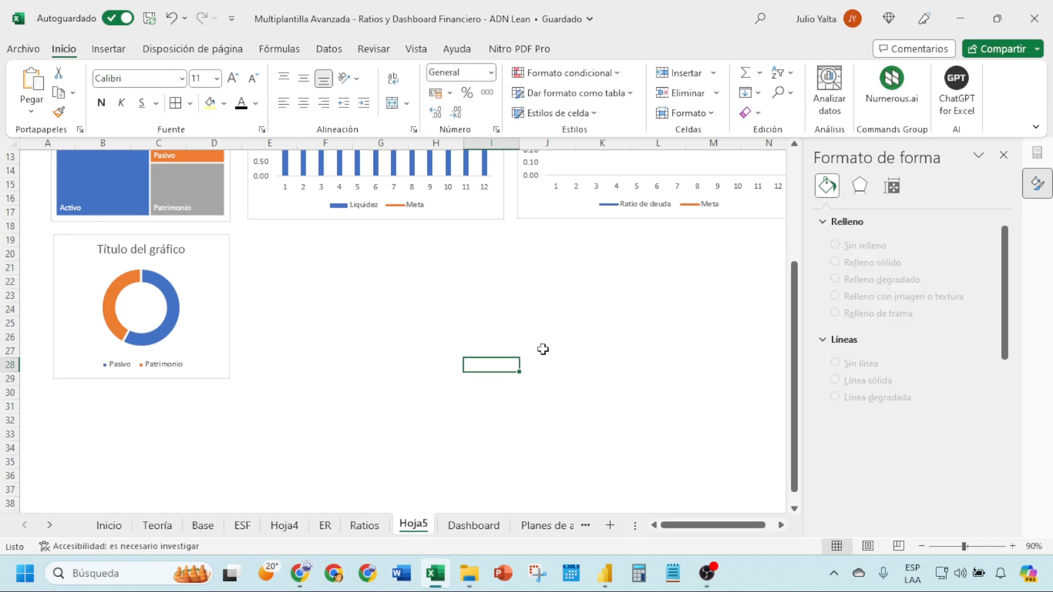
scroll(541, 348, up, 3)
click(1003, 155)
scroll(643, 293, up, 1)
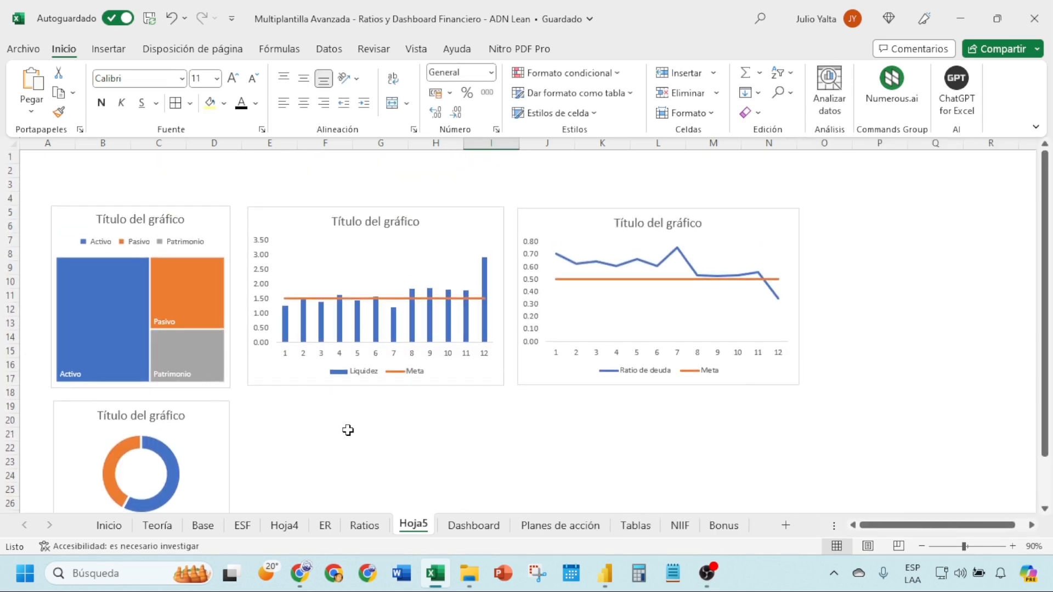
Insert a blank row at row 4 of Hoja5 to shift all the charts down.
scroll(323, 411, down, 1)
scroll(220, 329, up, 1)
click(10, 198)
right_click(10, 198)
click(43, 351)
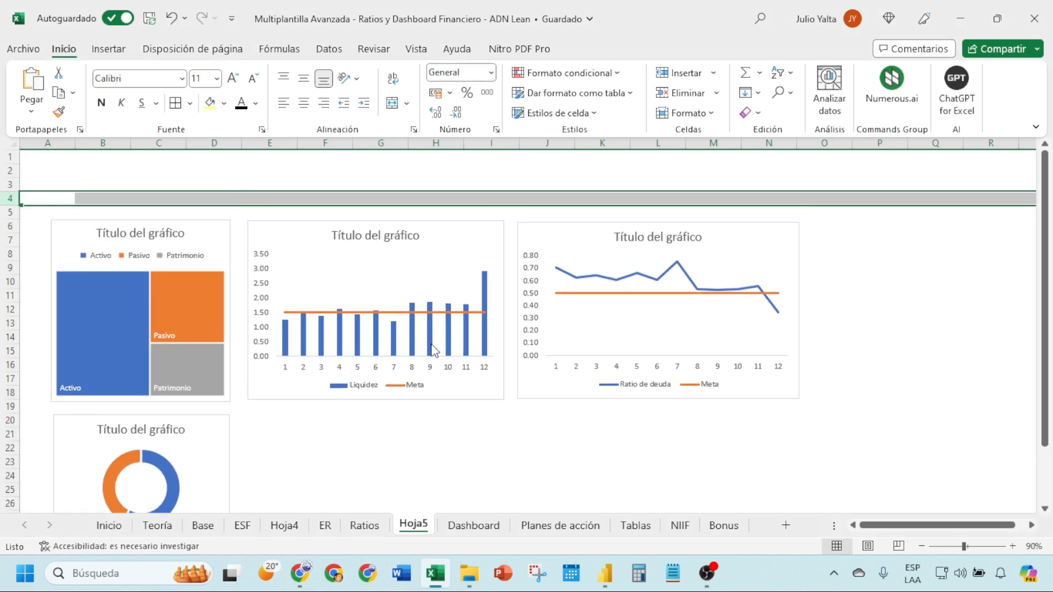
click(492, 447)
Insert an area chart from the Margen de utilidad neta and Meta rows for months 1 to 12 on the Ratios sheet.
click(473, 525)
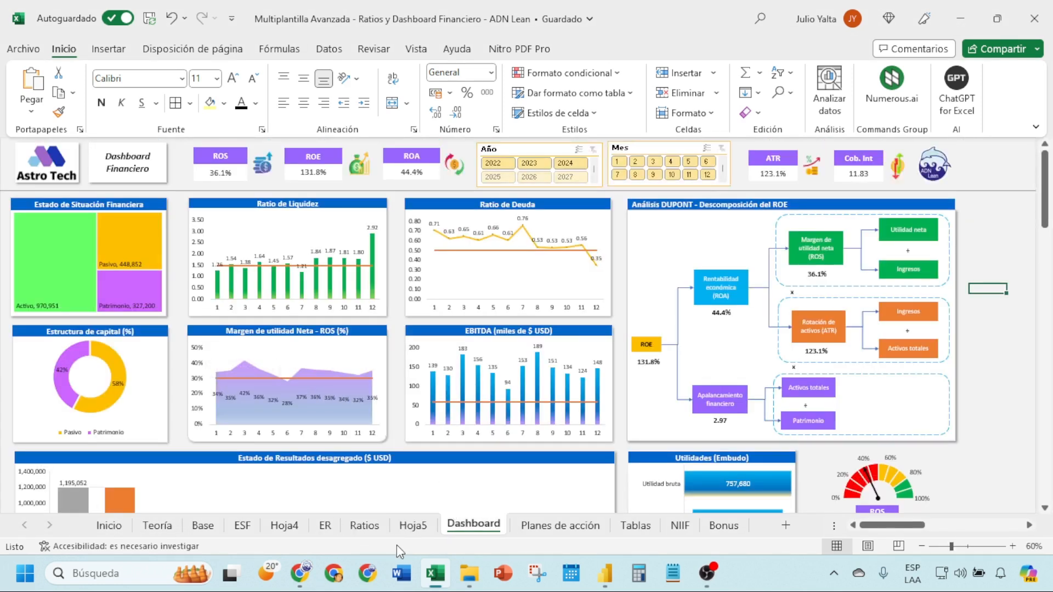
click(364, 524)
drag(477, 418, 943, 418)
drag(1003, 527, 967, 529)
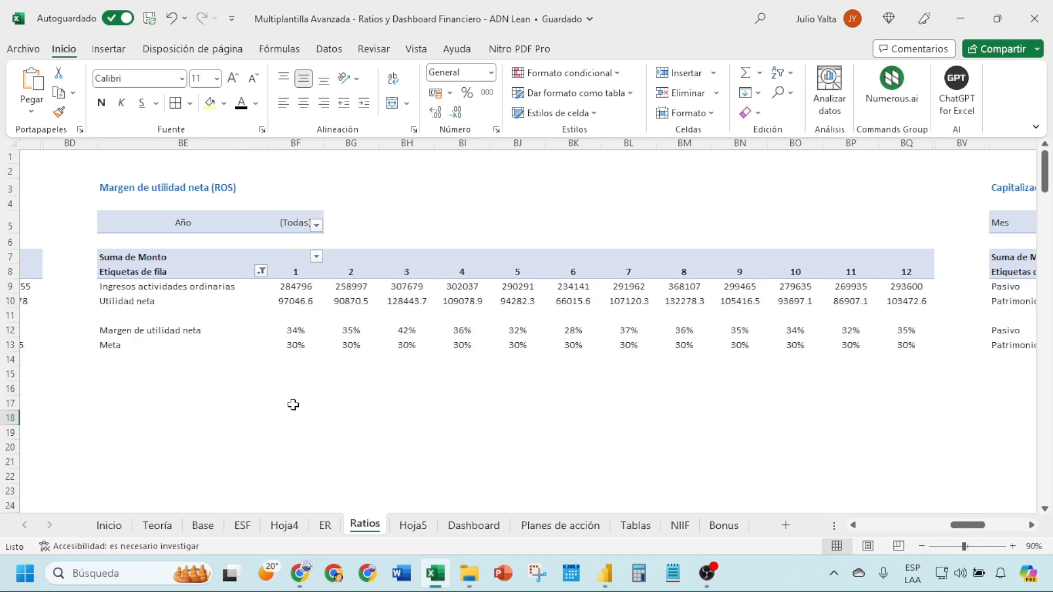
drag(121, 330, 880, 337)
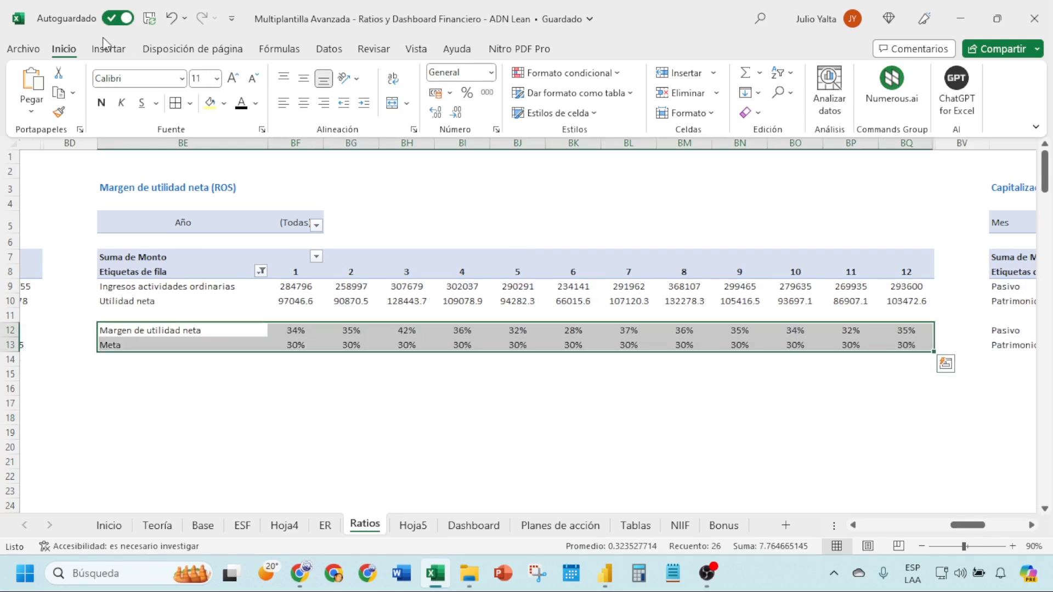
click(108, 49)
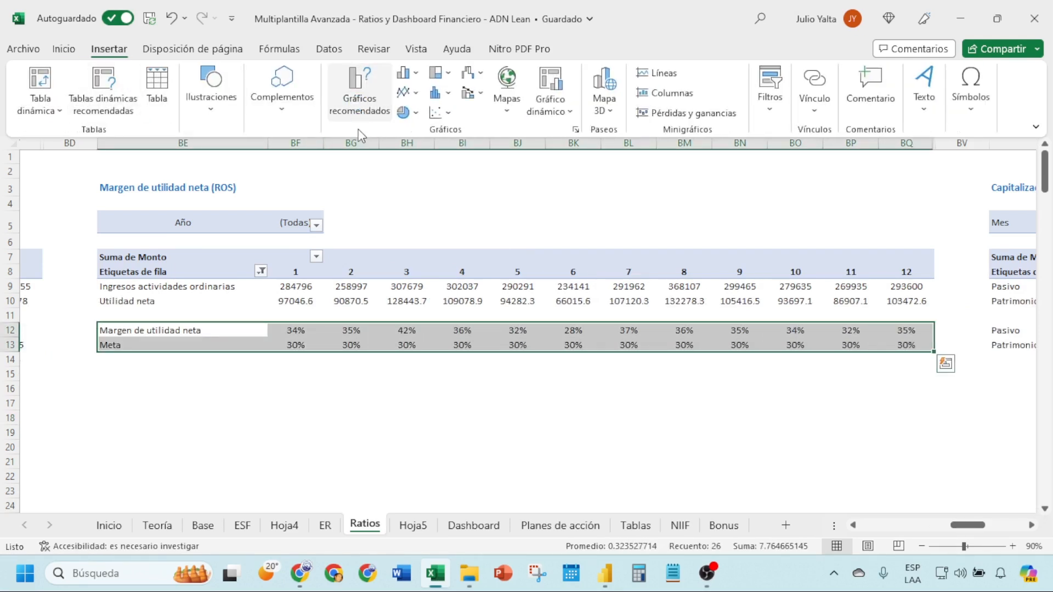
click(360, 90)
scroll(384, 293, down, 3)
scroll(384, 293, up, 3)
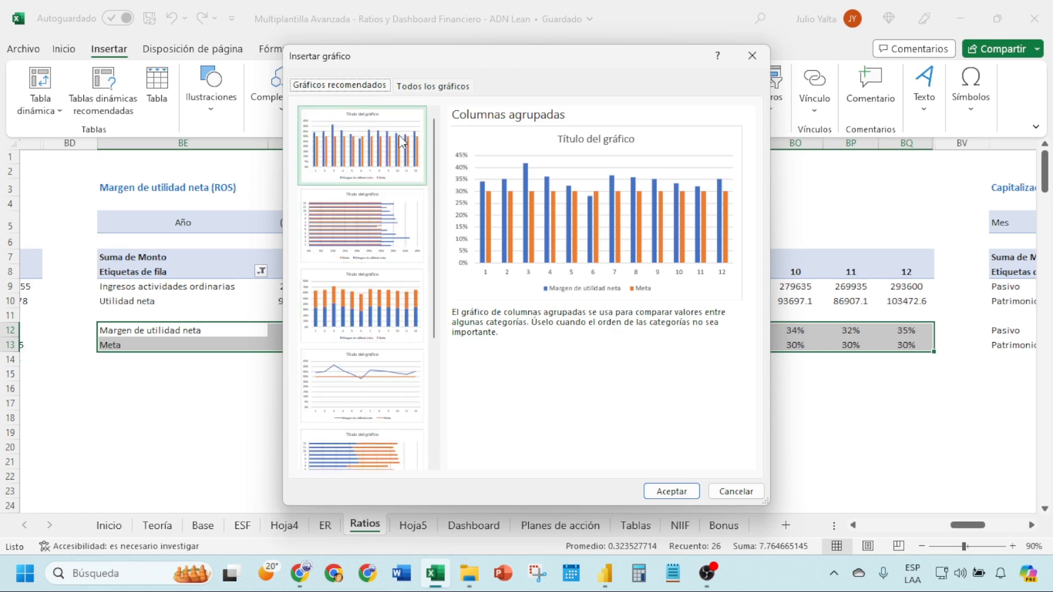
click(419, 87)
click(345, 225)
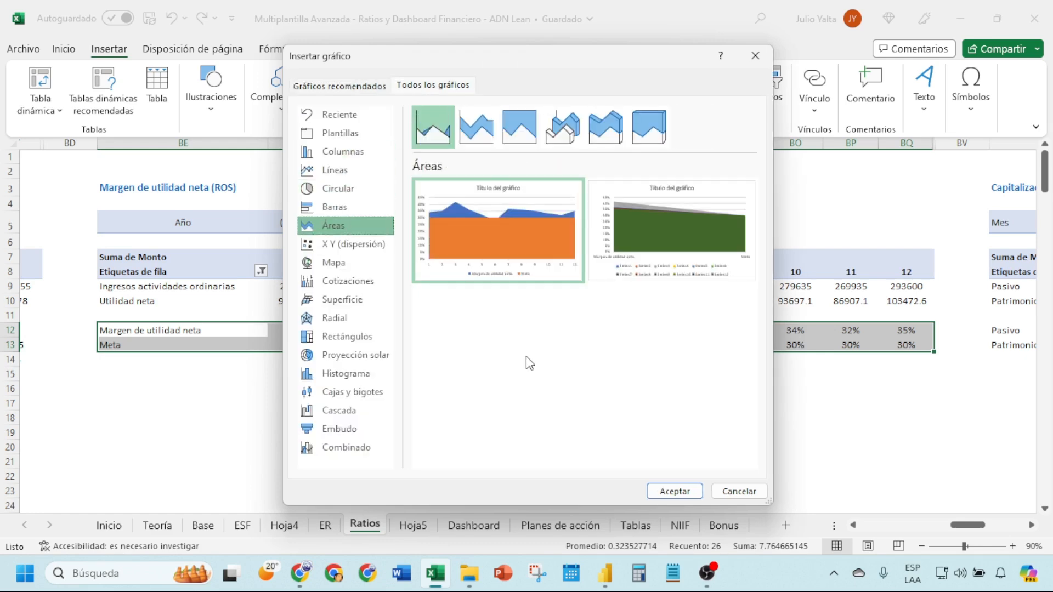
click(673, 491)
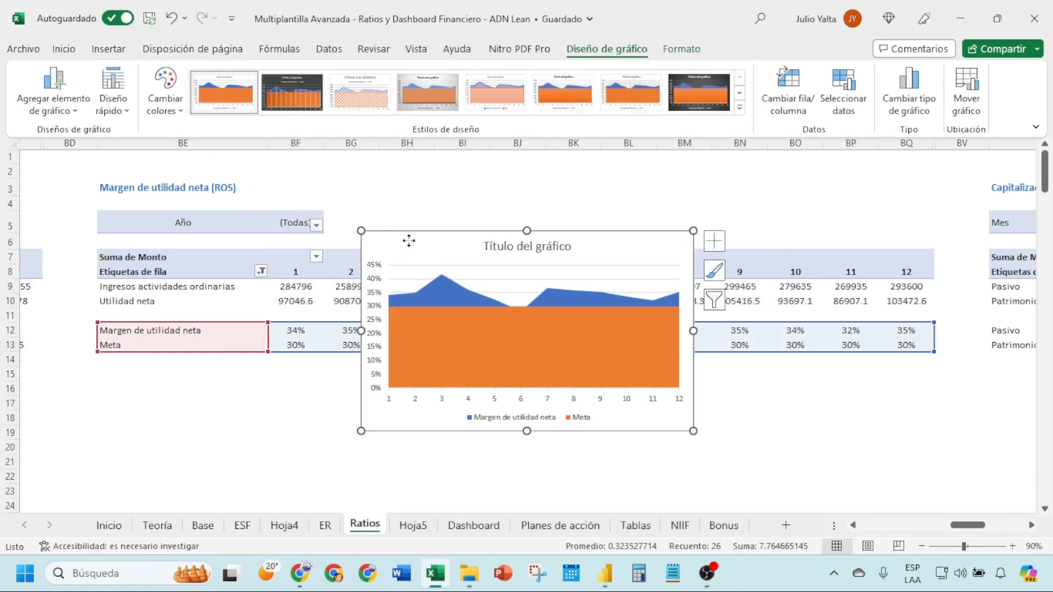
drag(409, 241, 408, 254)
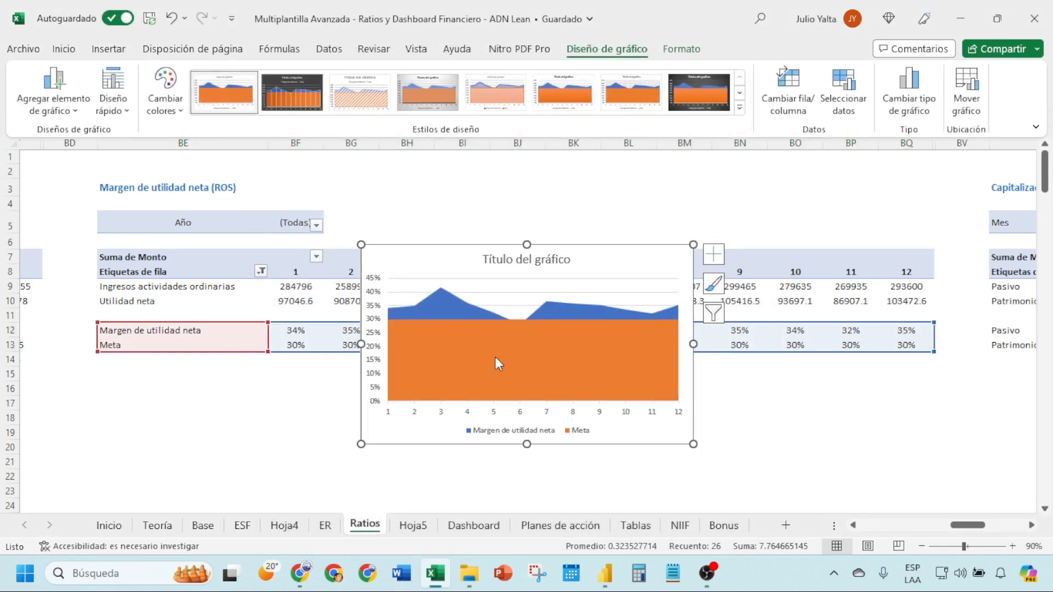
Change the Meta series of the net profit margin chart to a line, keeping the margin series as an area.
right_click(453, 363)
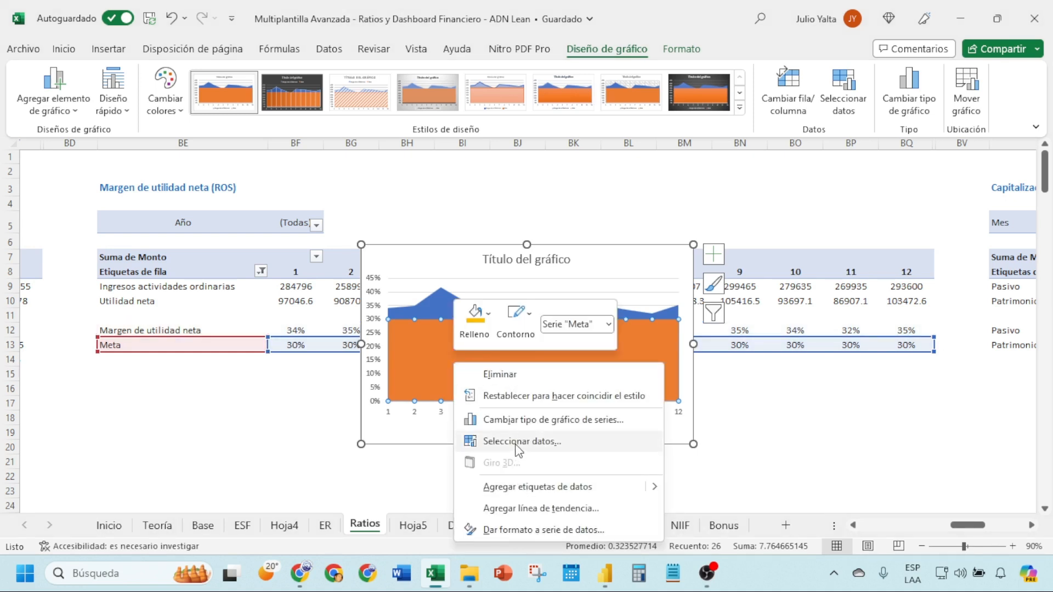
click(519, 420)
click(610, 425)
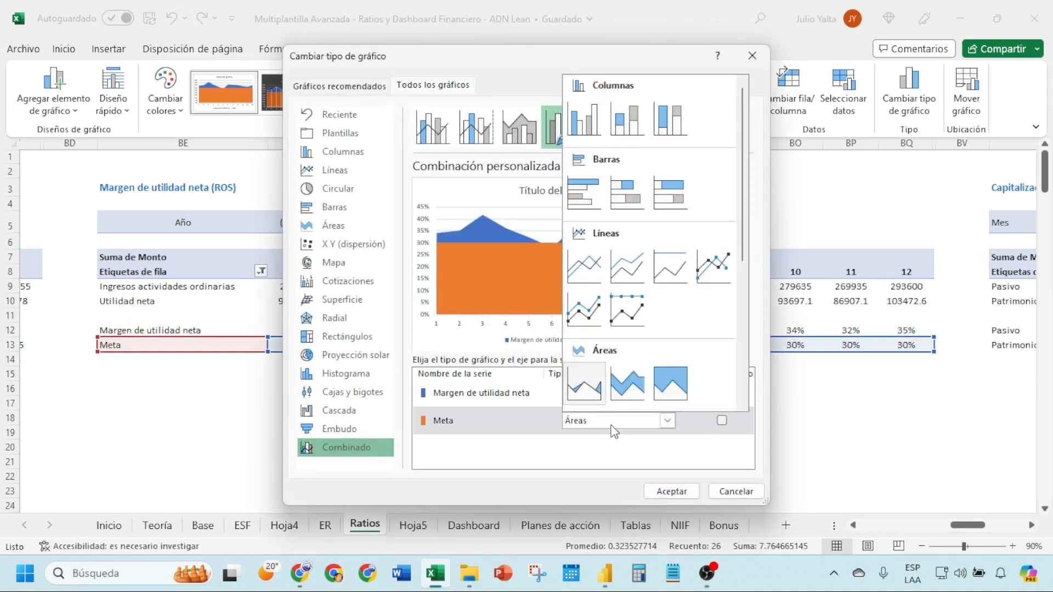
click(584, 268)
click(670, 490)
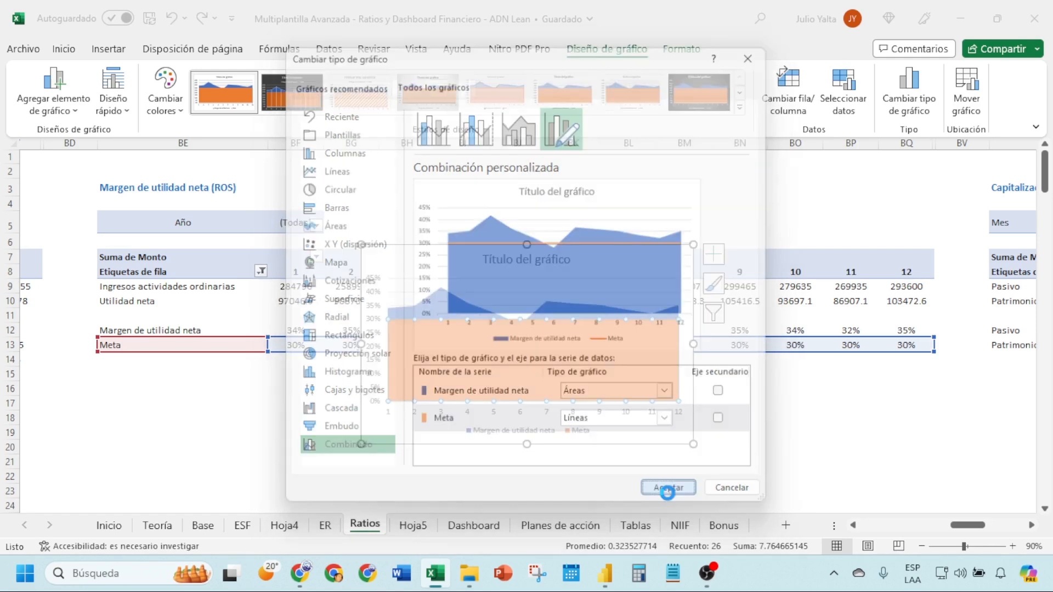
Move the net profit margin chart to Hoja5 and place it beside the doughnut, aligned below the liquidity chart.
click(420, 292)
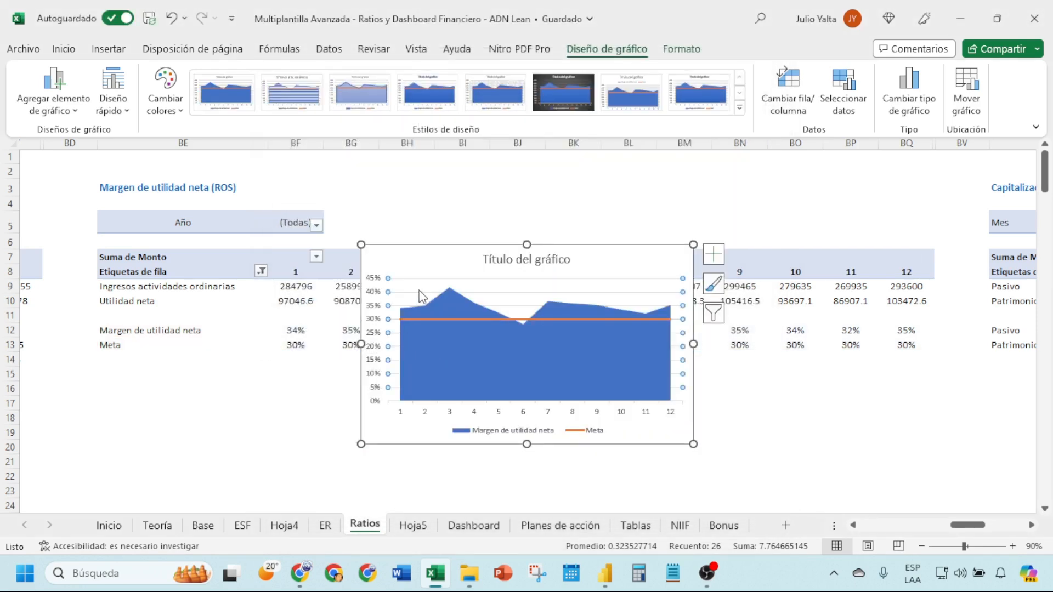
click(395, 253)
key(Delete)
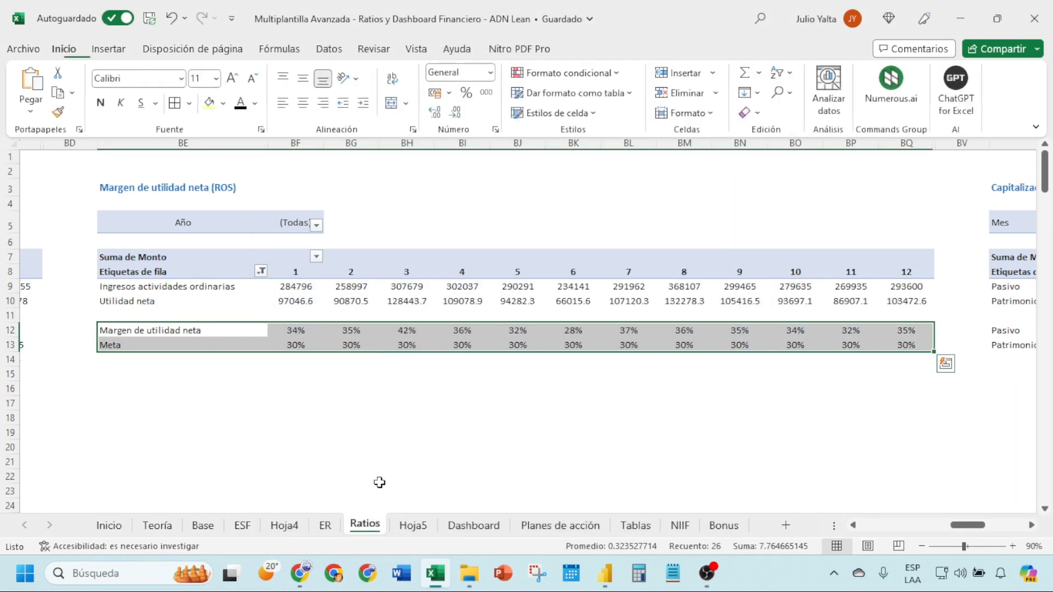
click(413, 526)
click(329, 431)
key(ctrl+v)
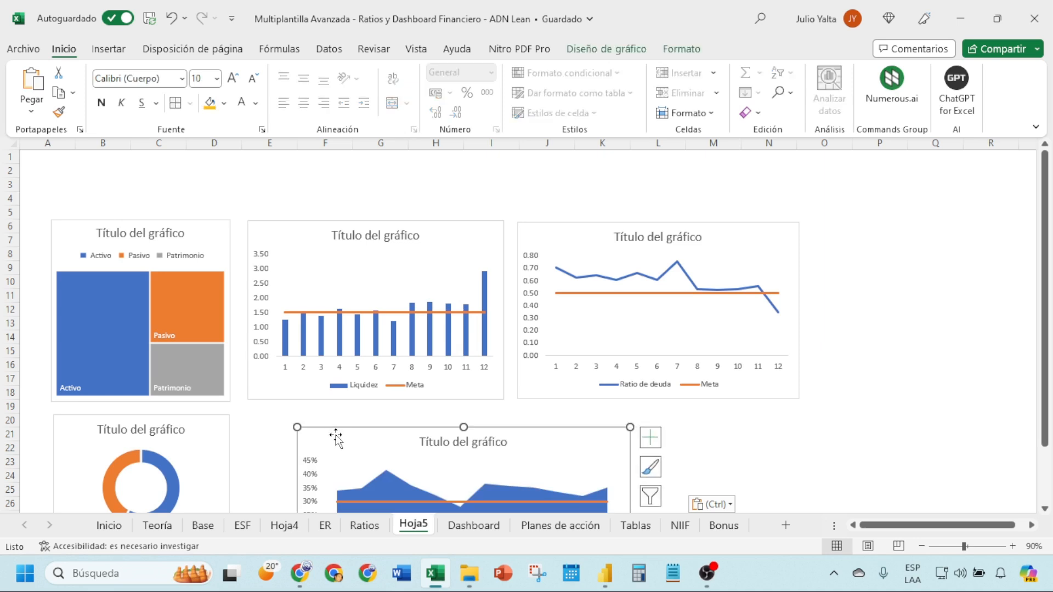
drag(335, 438, 286, 431)
Shrink the net profit margin chart to the liquidity chart's width and about the doughnut chart's height.
scroll(328, 439, down, 3)
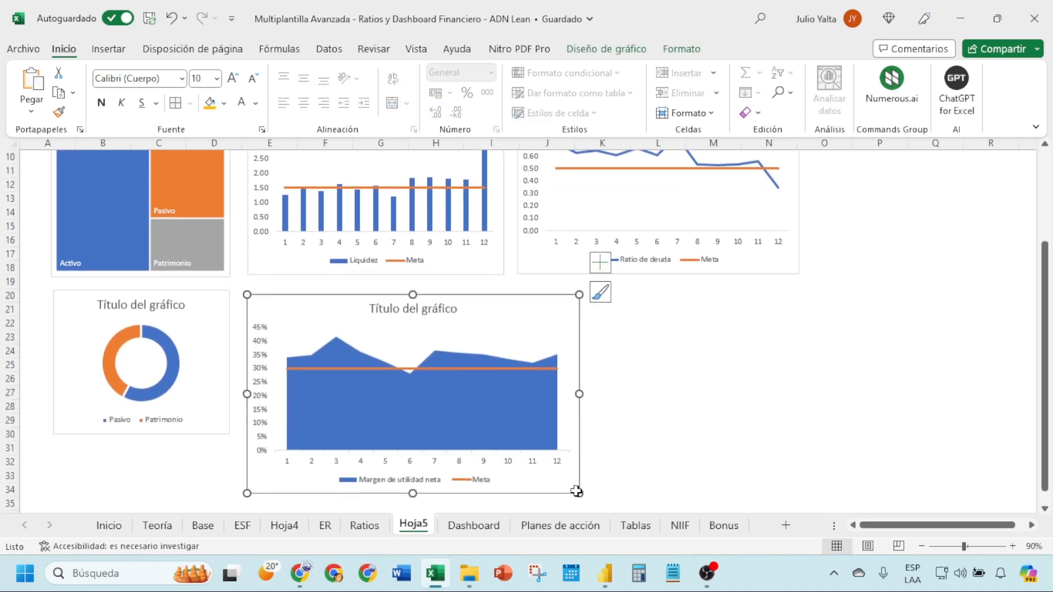
scroll(576, 491, down, 1)
drag(579, 451, 503, 395)
click(652, 383)
scroll(565, 324, up, 4)
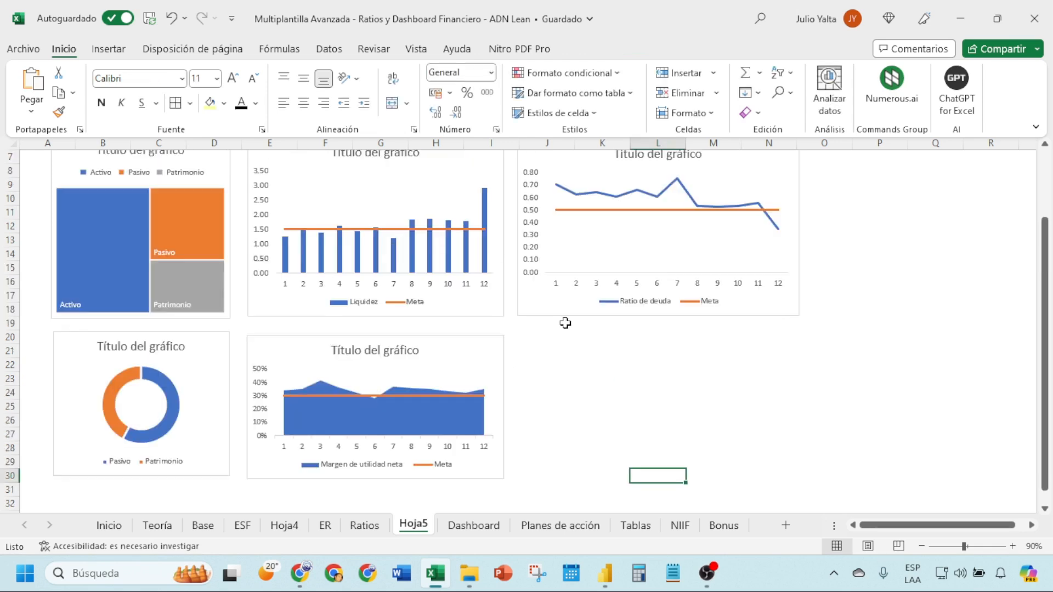
Examine the EBITDA chart and the Estado de Resultados desagregado waterfall chart on the Dashboard sheet.
click(463, 525)
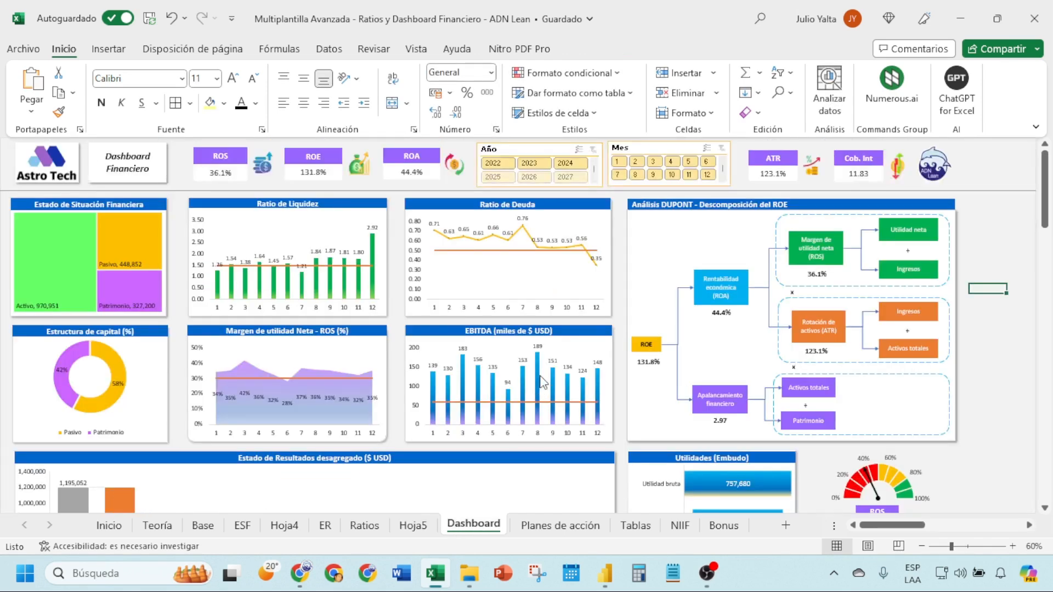
click(455, 329)
scroll(368, 323, down, 3)
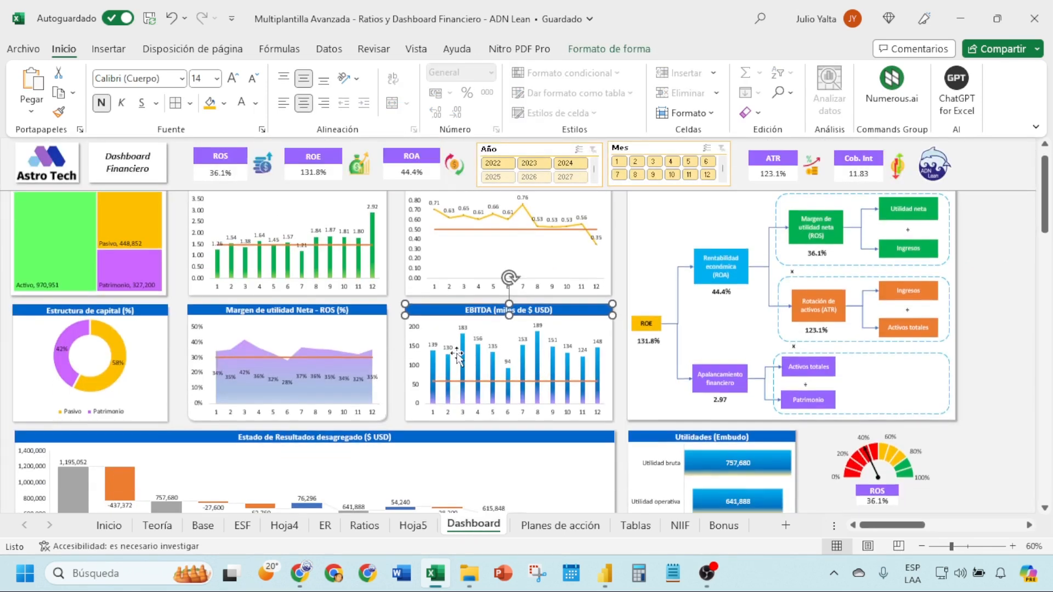
click(389, 398)
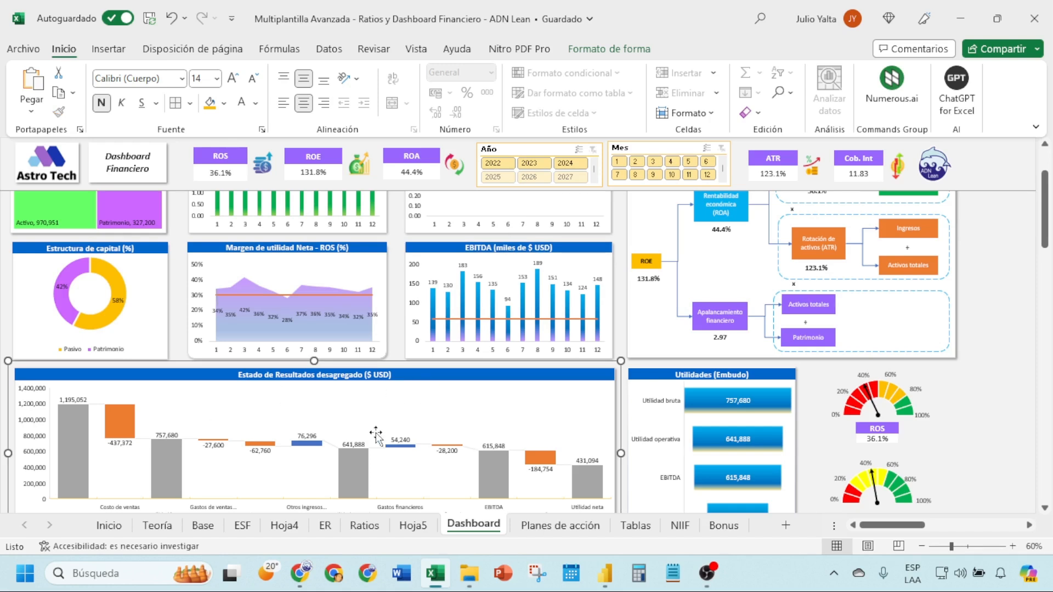
scroll(378, 401, down, 2)
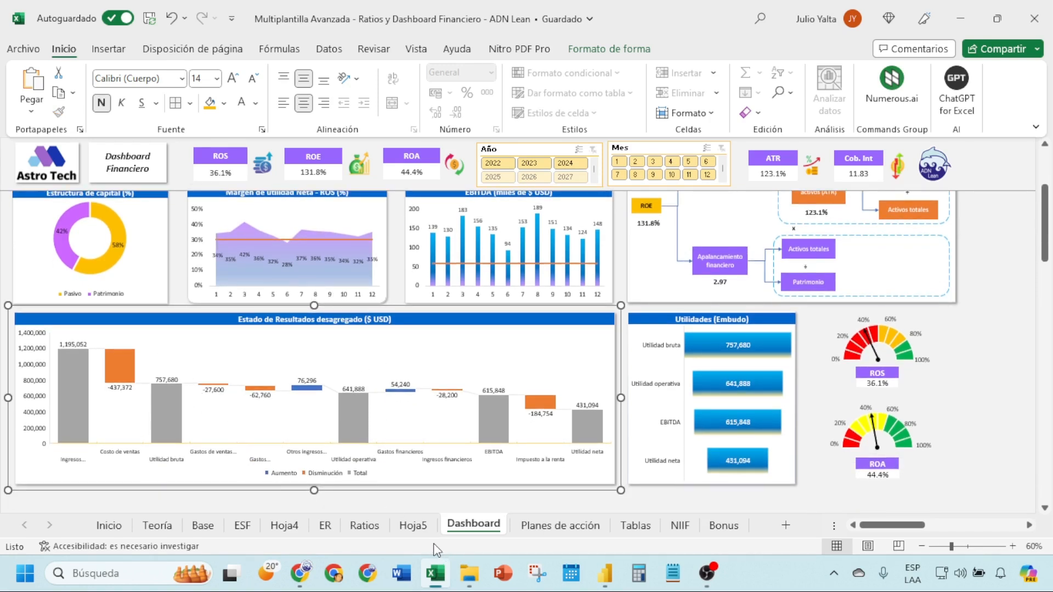
On the ER sheet, close the PivotTable field list and examine the Factor and Descripción columns of the Gráfico de cascada table.
click(324, 526)
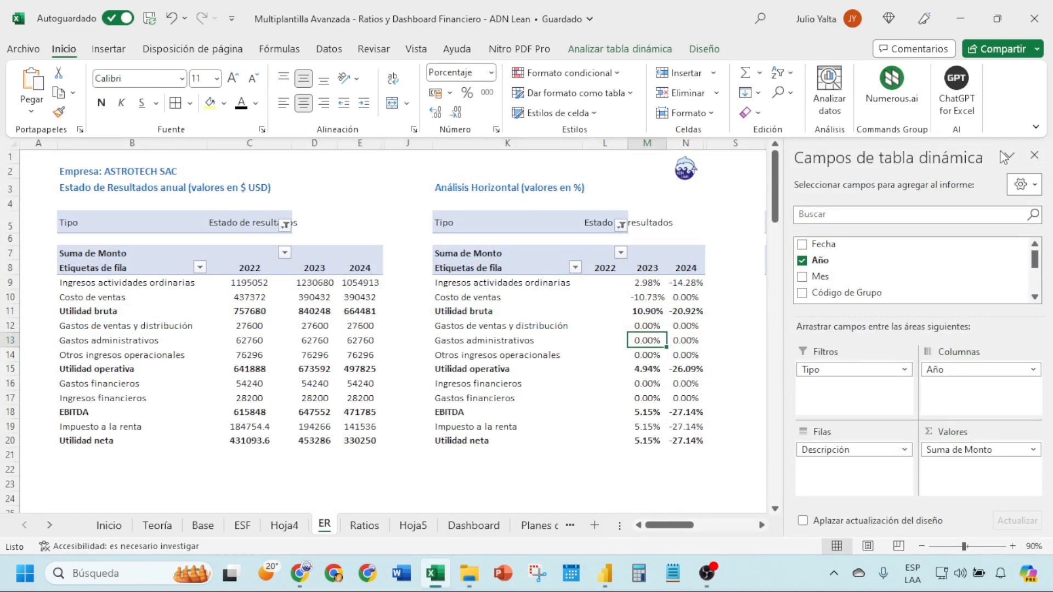
click(1035, 156)
scroll(548, 329, right, 6)
drag(476, 469, 856, 470)
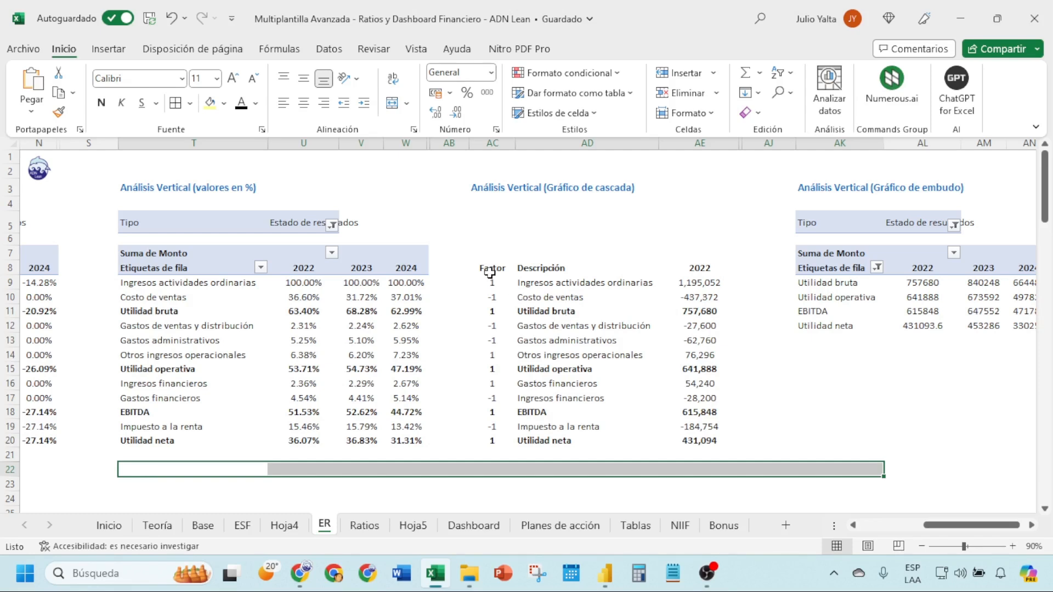
drag(487, 268, 492, 440)
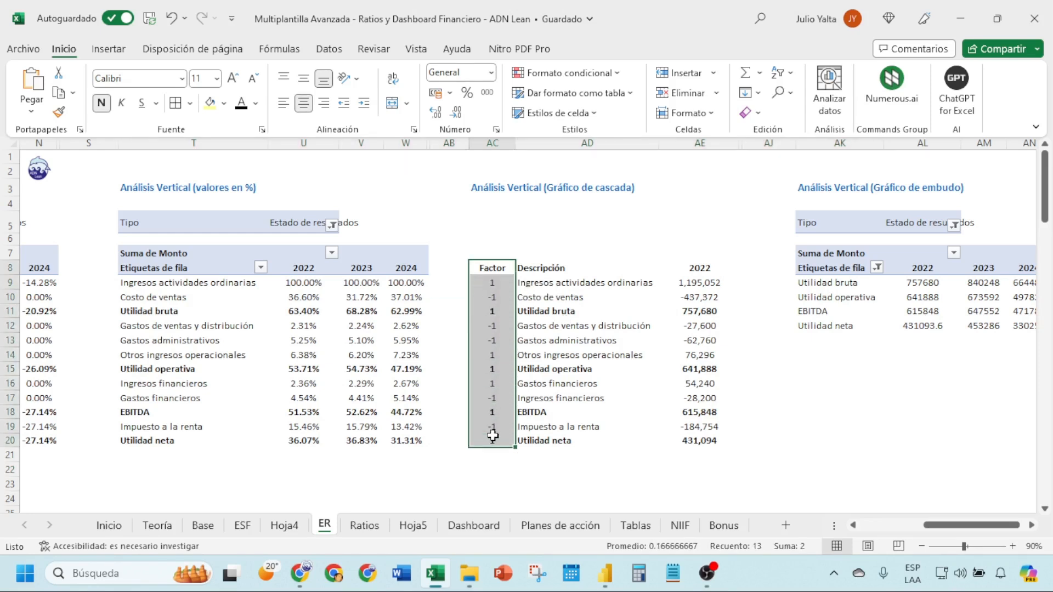
drag(487, 282, 565, 284)
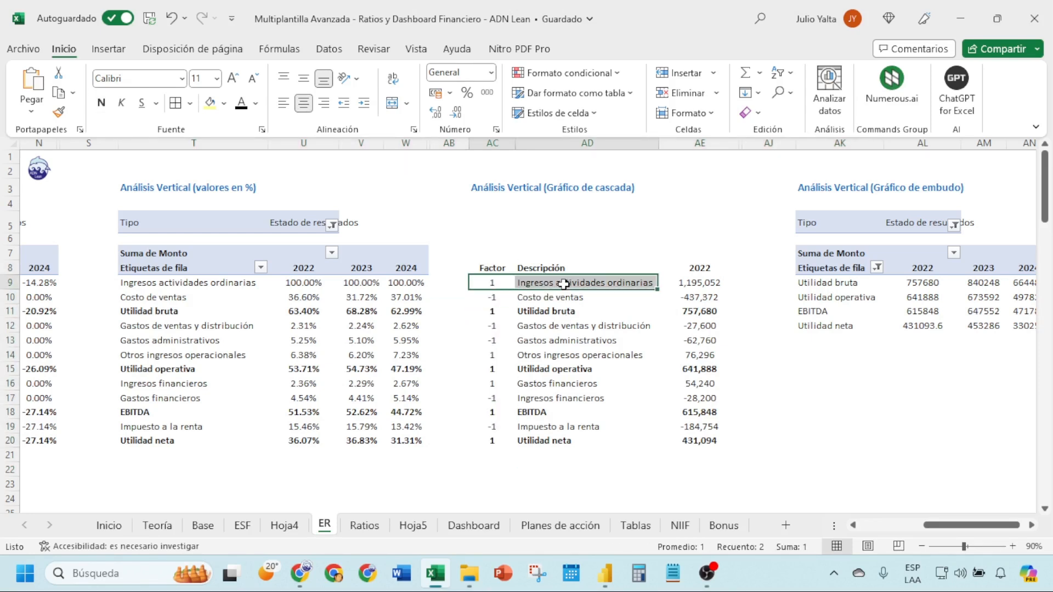
drag(490, 311, 528, 285)
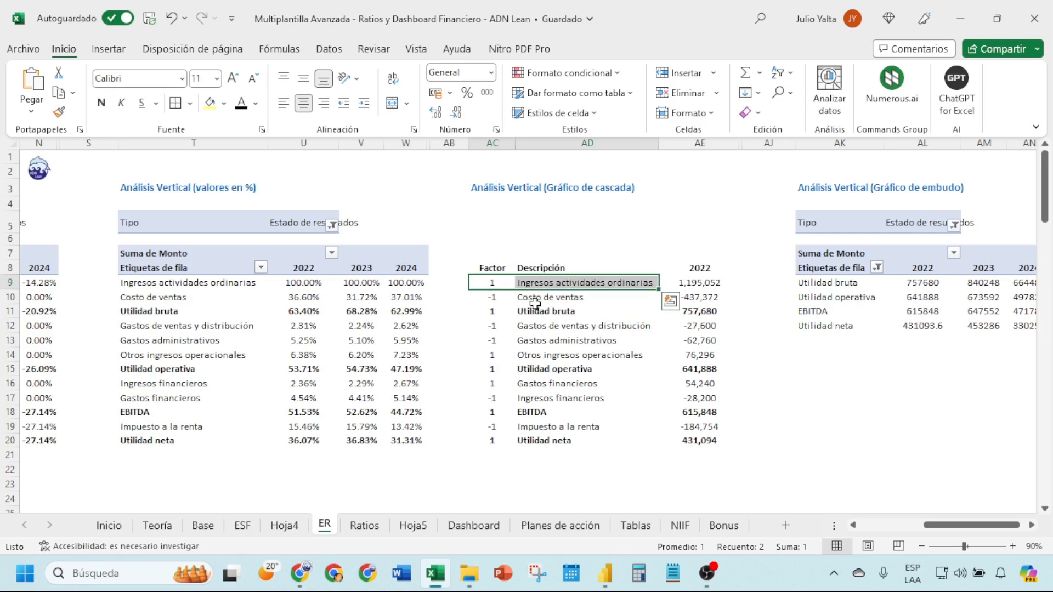
click(540, 299)
drag(530, 326, 529, 340)
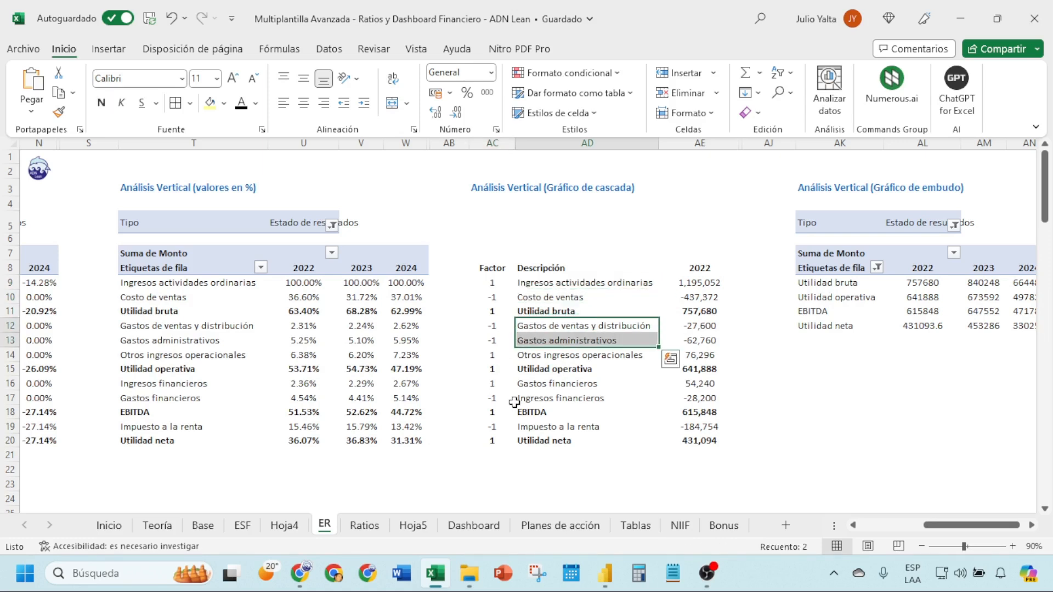
click(530, 426)
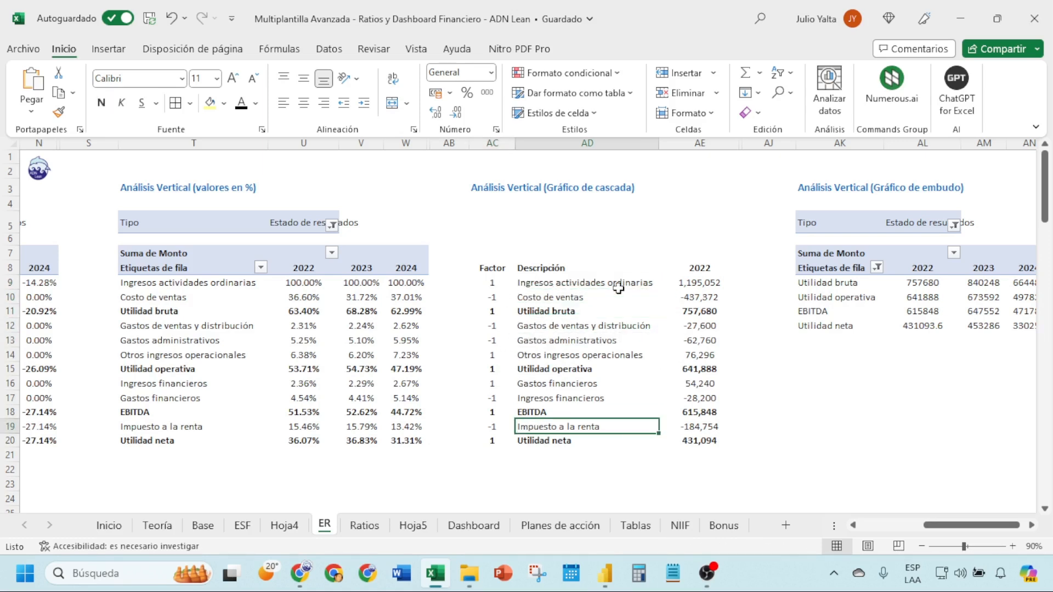
Inspect the IMPORTARDATOSDINAMICOS formula in AE9 and the pivot table cells it references, leaving the formula as it is.
double_click(704, 282)
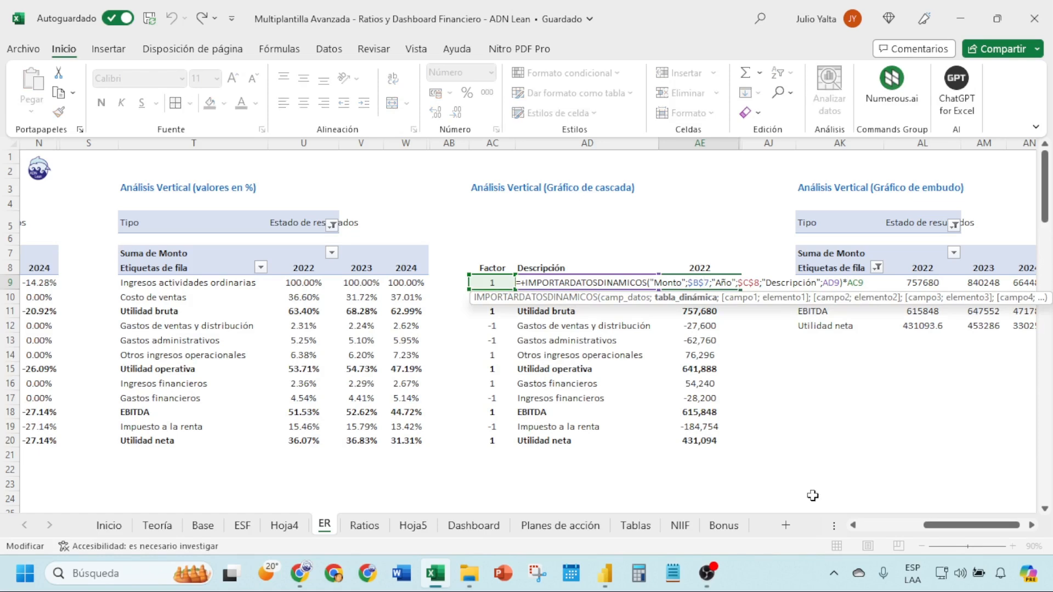
drag(971, 525, 877, 531)
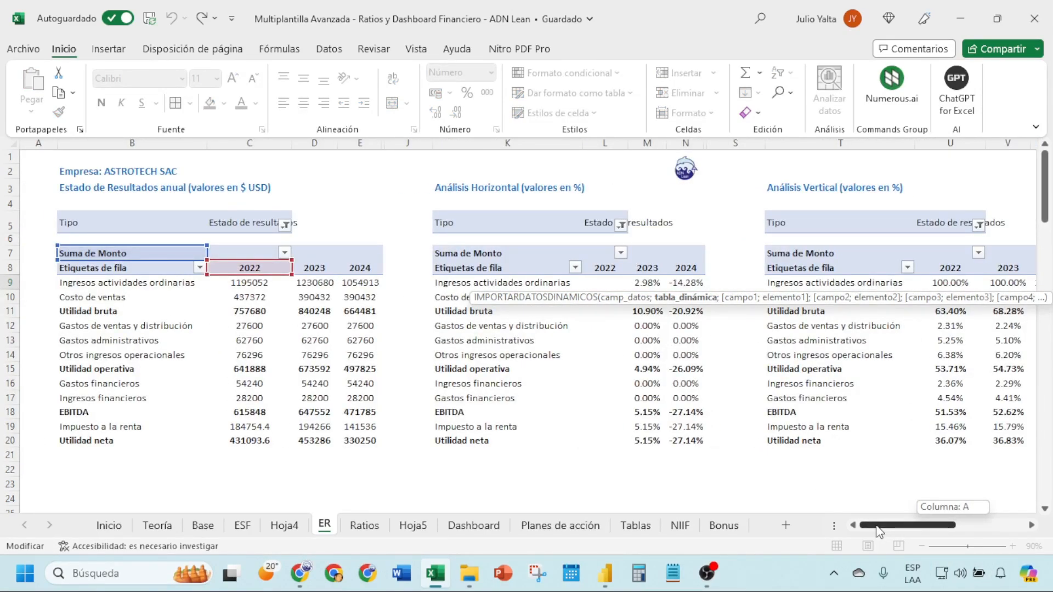
drag(877, 531, 942, 527)
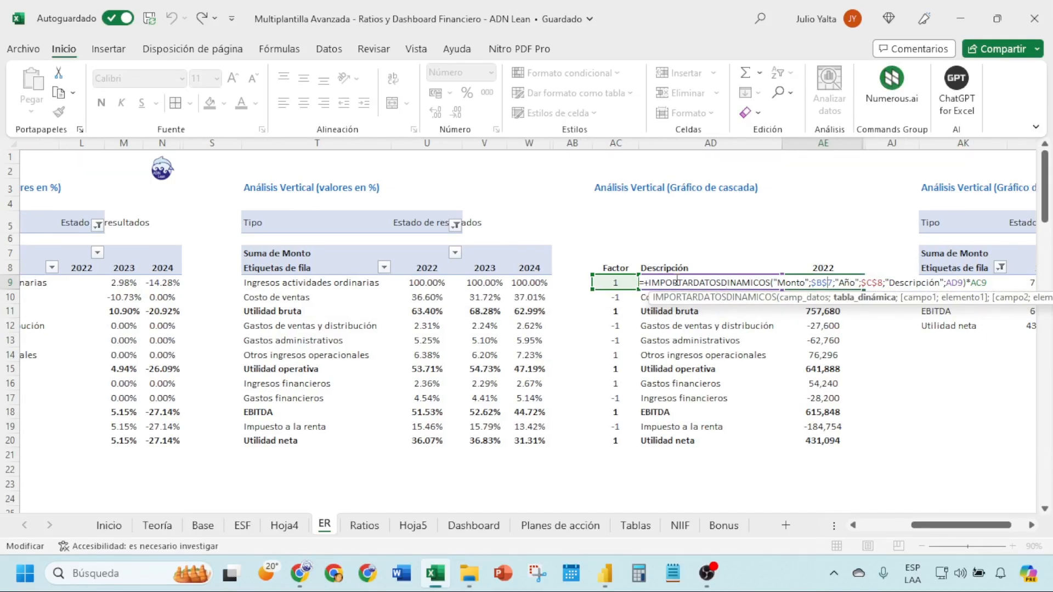
key(Return)
Insert a Cascada (waterfall) chart from the descriptions and 2022 values in AD9:AE20 of the ER sheet.
drag(829, 277, 823, 439)
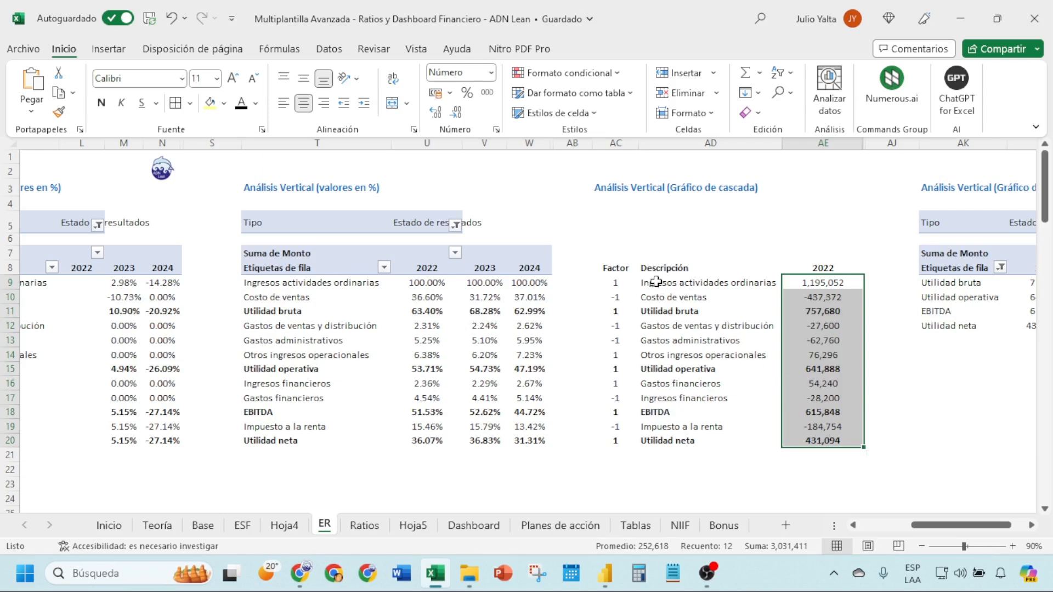
drag(656, 282, 809, 444)
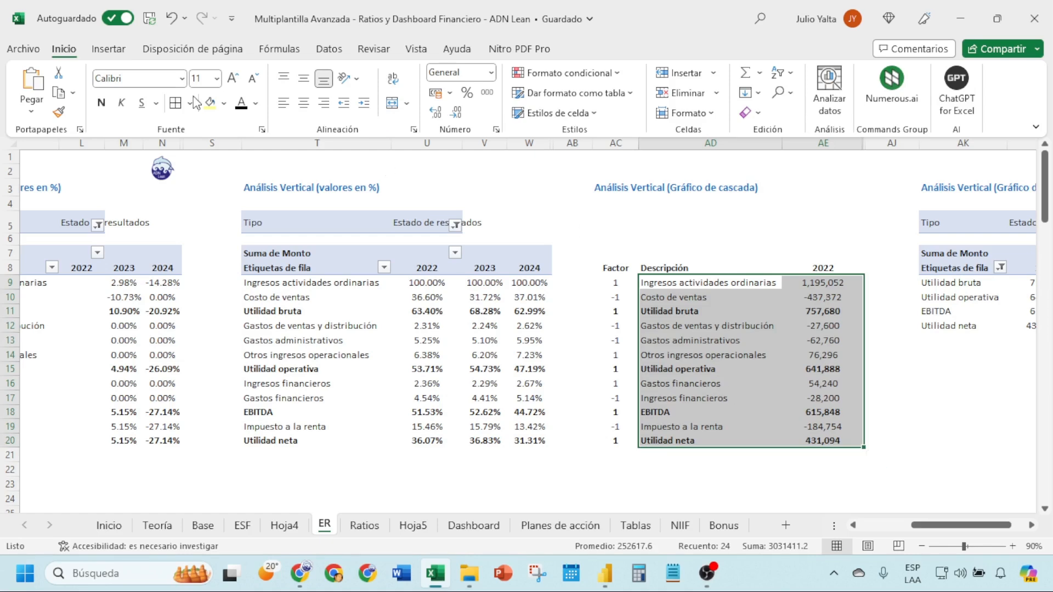
click(109, 48)
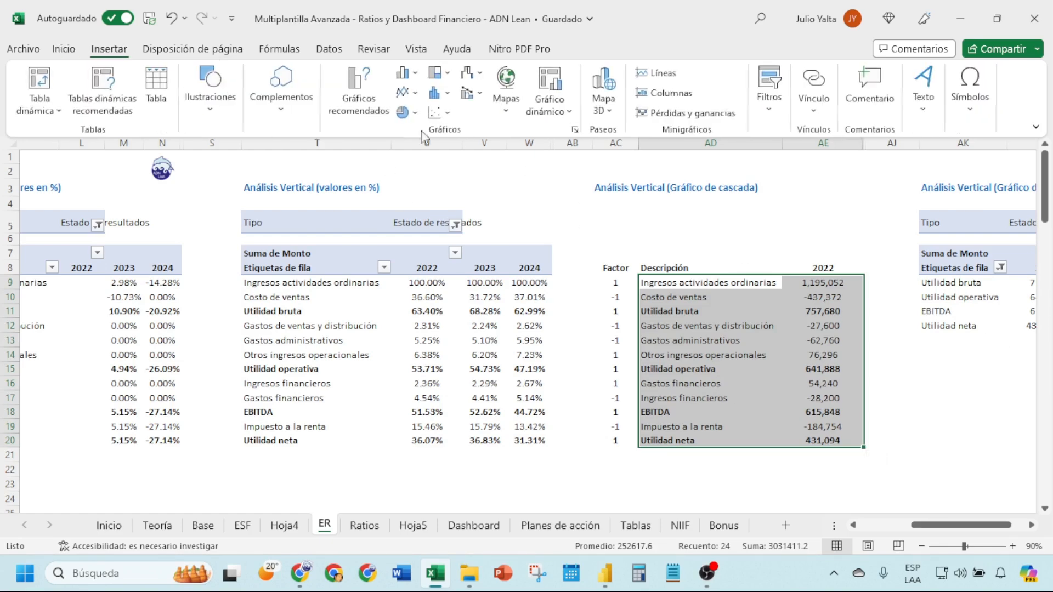
click(373, 104)
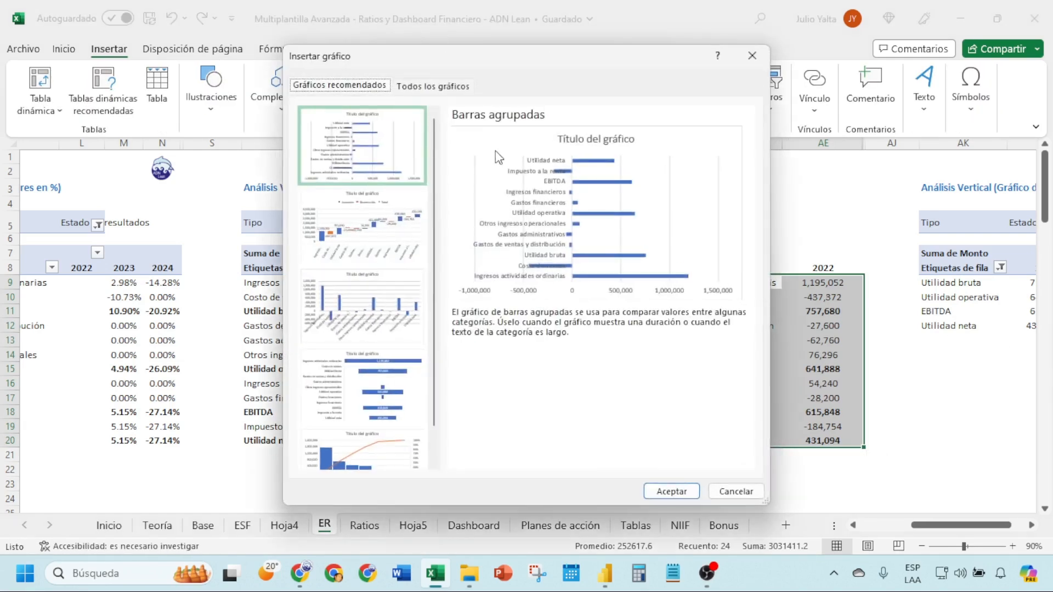
click(381, 226)
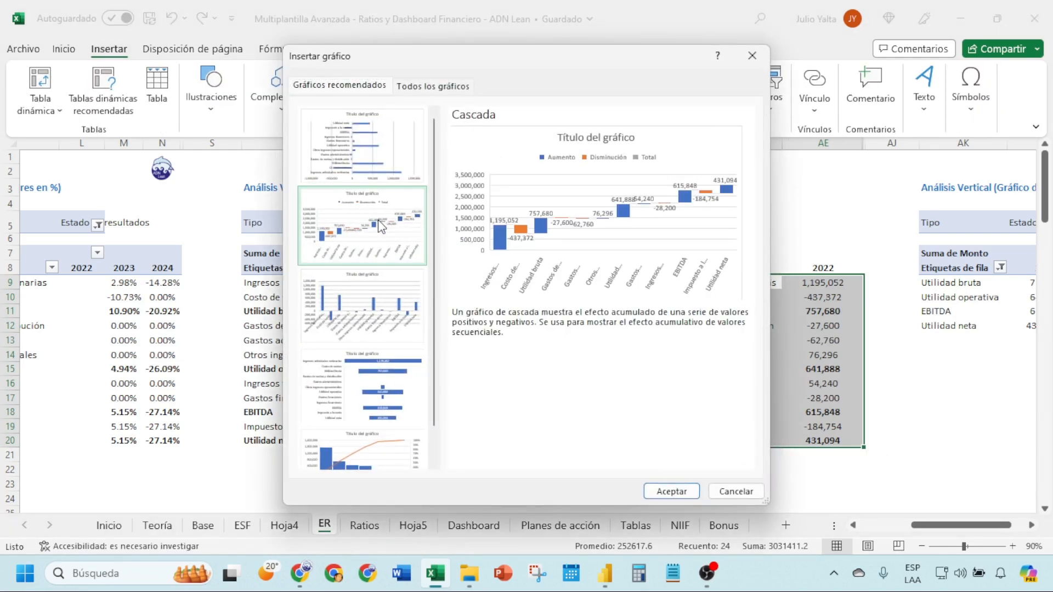
click(671, 490)
Move the waterfall chart below the source tables and widen it to span about columns T to AK.
drag(616, 244, 702, 488)
scroll(965, 432, down, 3)
scroll(956, 428, down, 2)
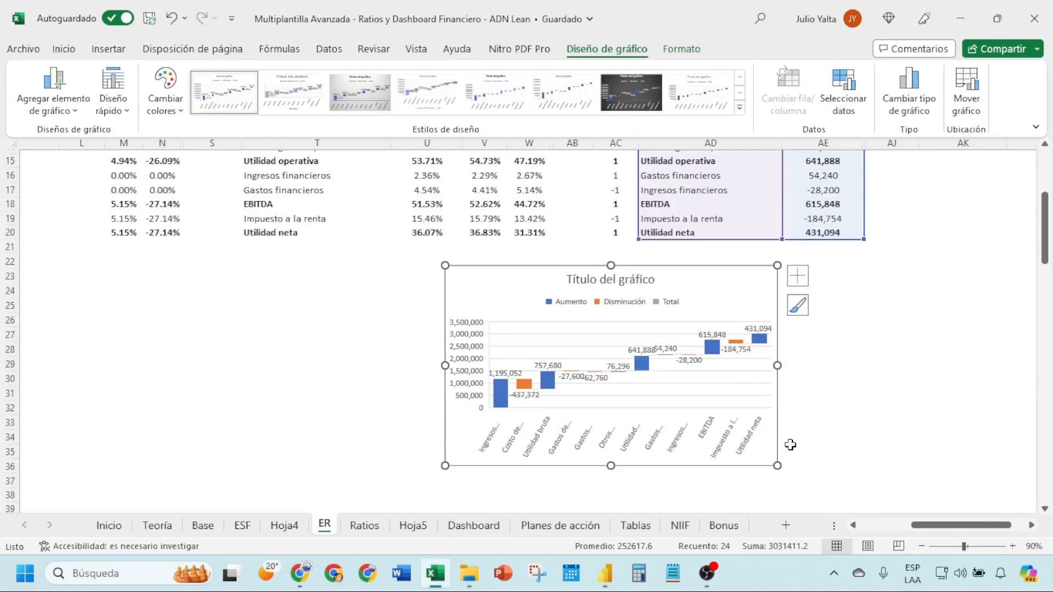
drag(777, 466, 1013, 457)
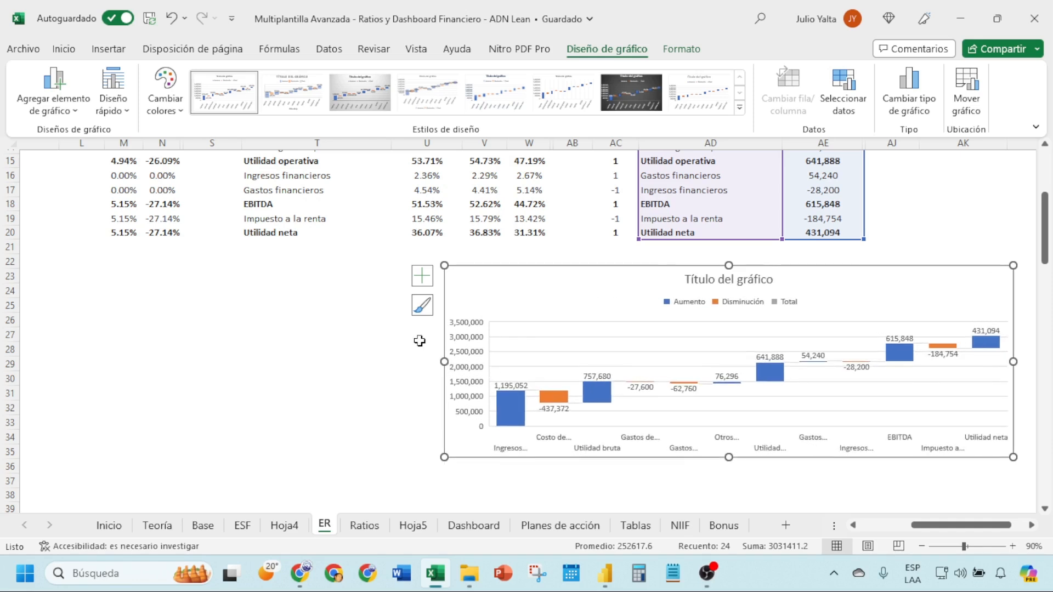
drag(444, 361, 285, 362)
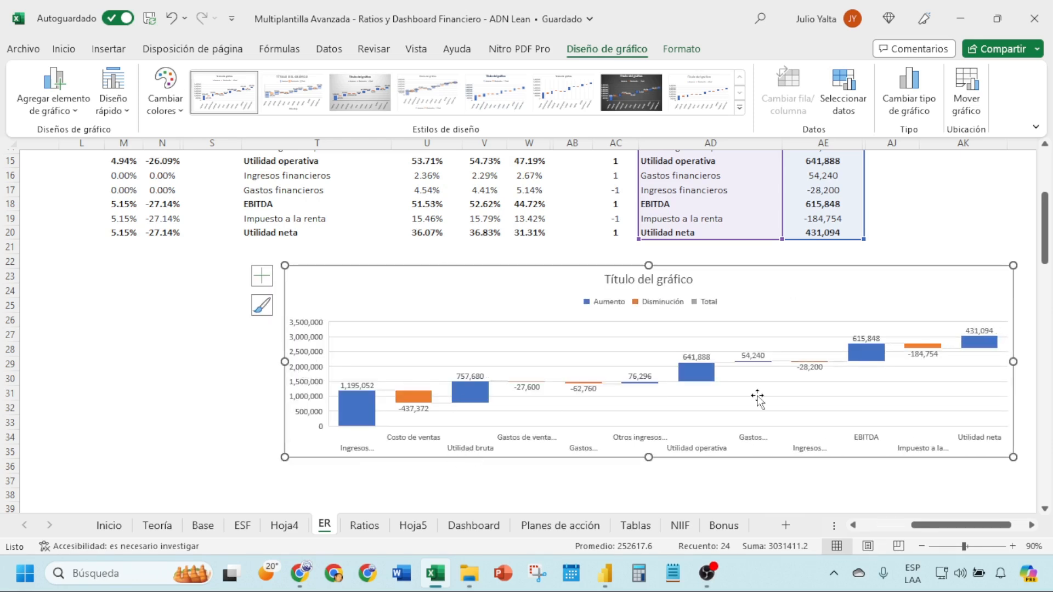
Set the Utilidad bruta and Utilidad operativa points of the waterfall chart as totals.
click(474, 402)
right_click(477, 402)
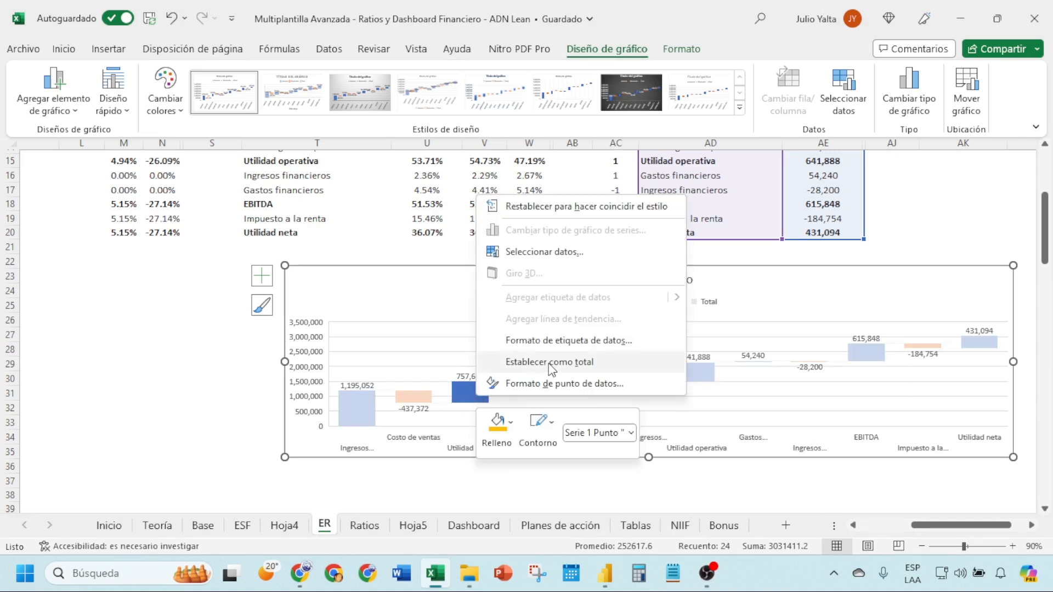
click(550, 362)
click(696, 383)
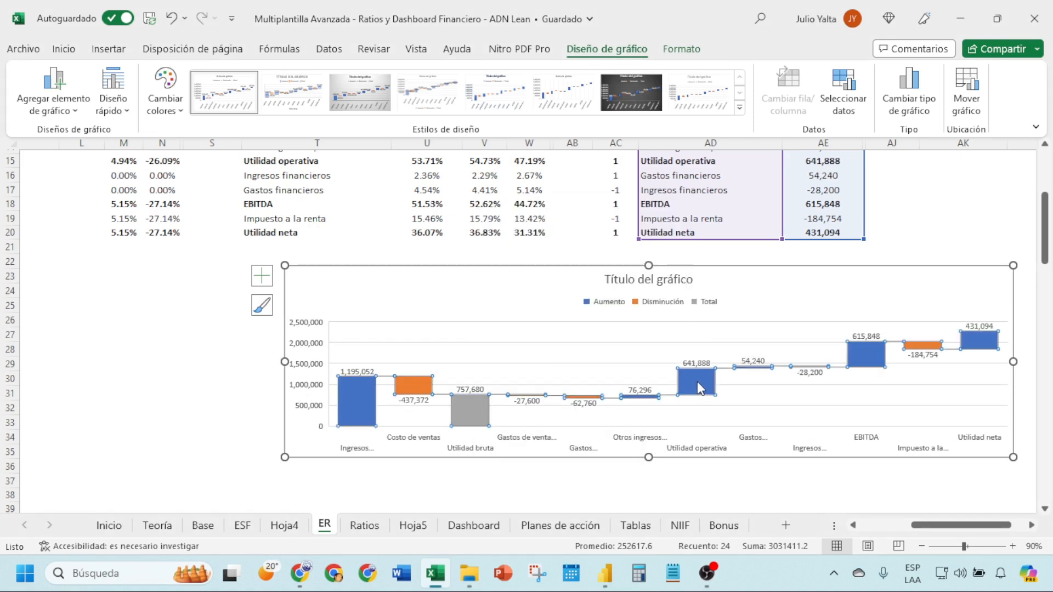
click(697, 381)
right_click(700, 383)
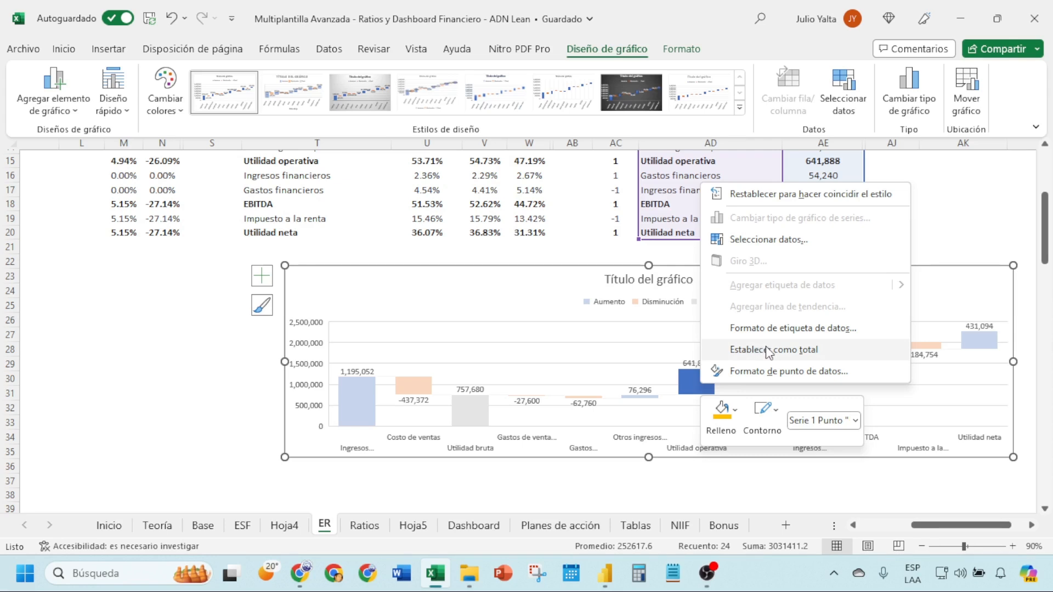
click(769, 351)
Set the EBITDA and Utilidad neta points of the waterfall chart as totals.
click(865, 384)
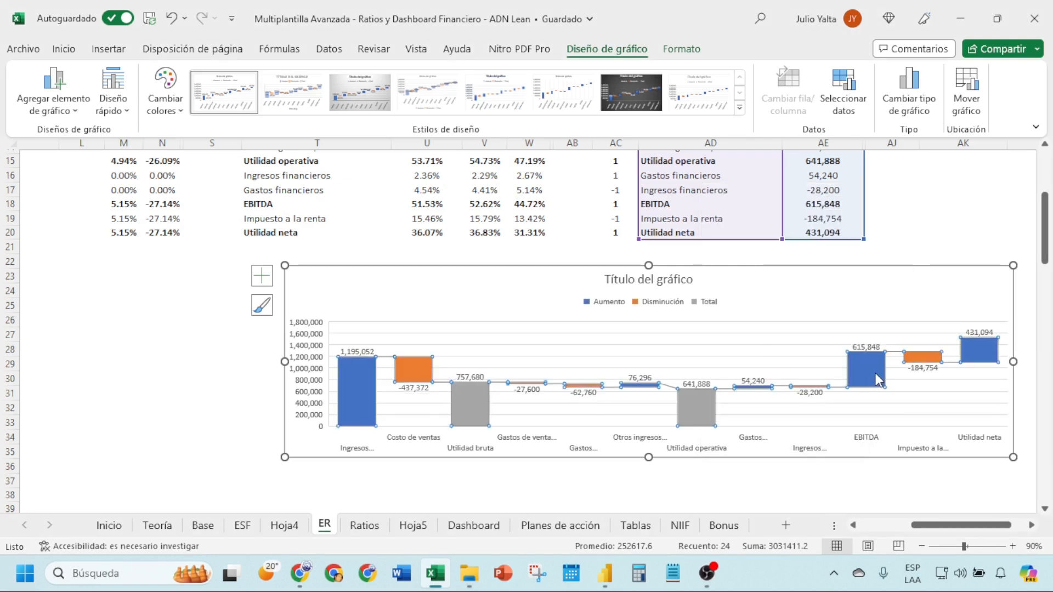
right_click(874, 373)
click(737, 339)
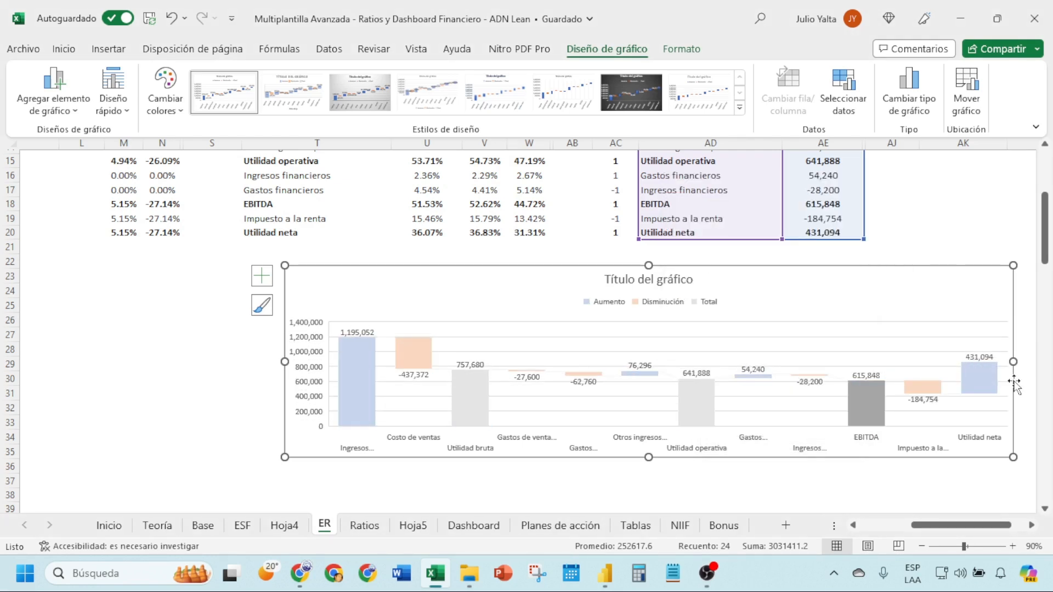
click(984, 381)
right_click(985, 378)
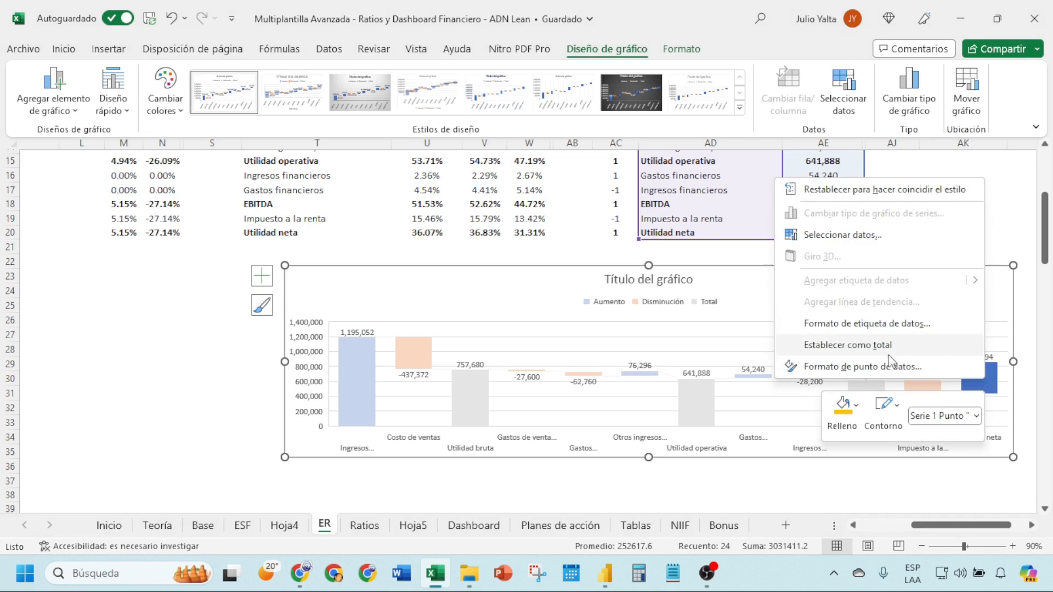
click(834, 349)
Delete the horizontal gridlines from the waterfall chart.
click(582, 344)
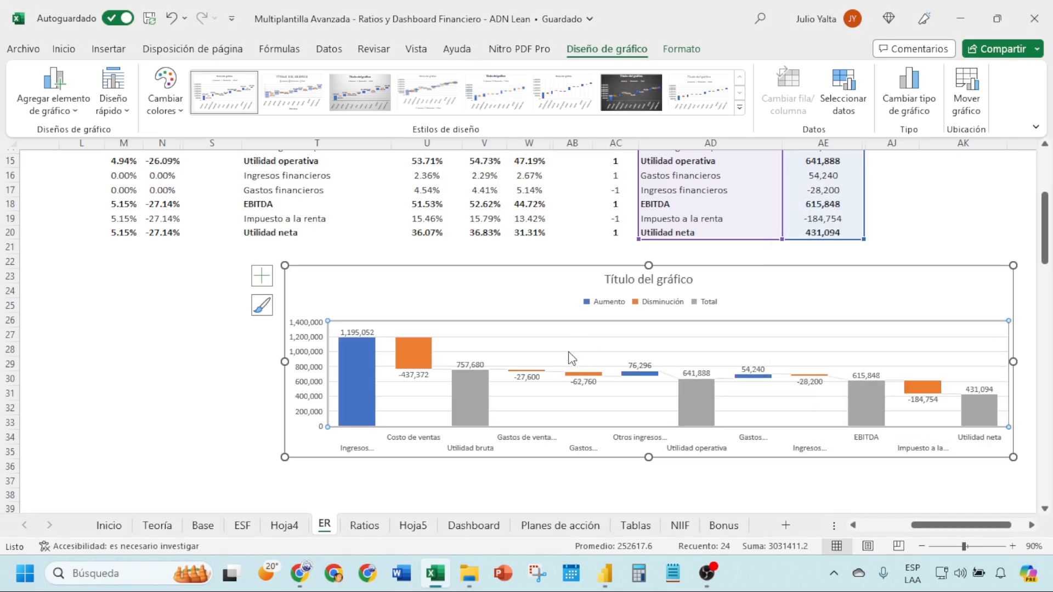
click(569, 353)
key(Delete)
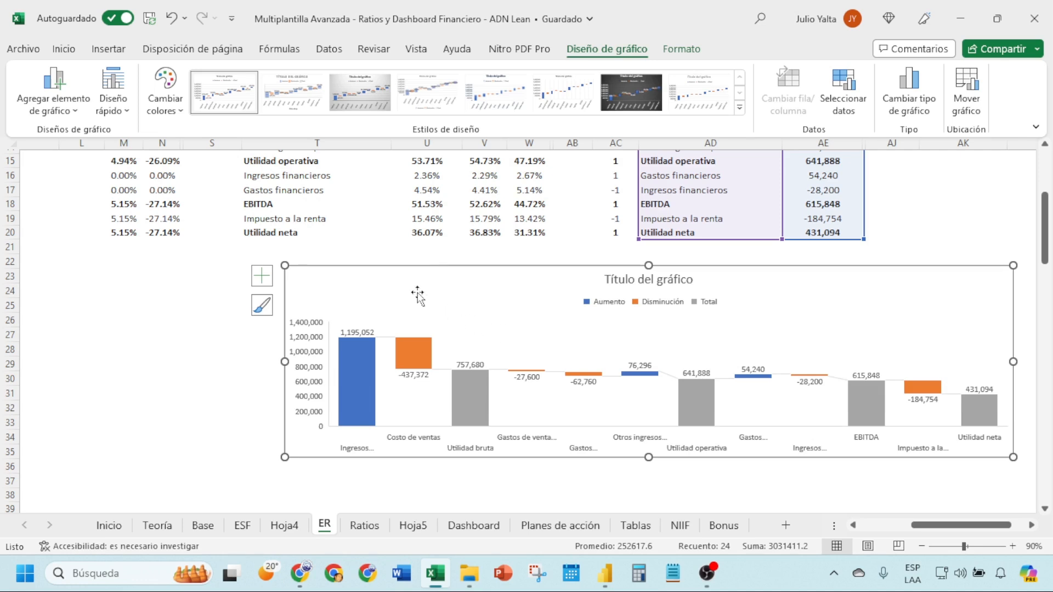
Shift the waterfall chart up and left beneath the tables and make it slightly taller.
drag(417, 295, 390, 292)
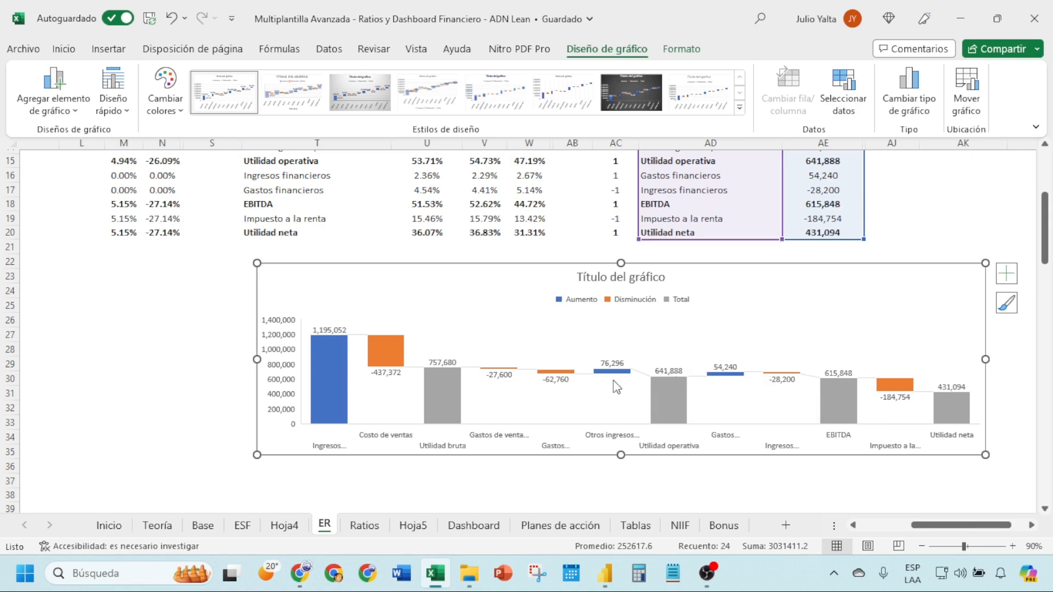
drag(815, 294, 757, 277)
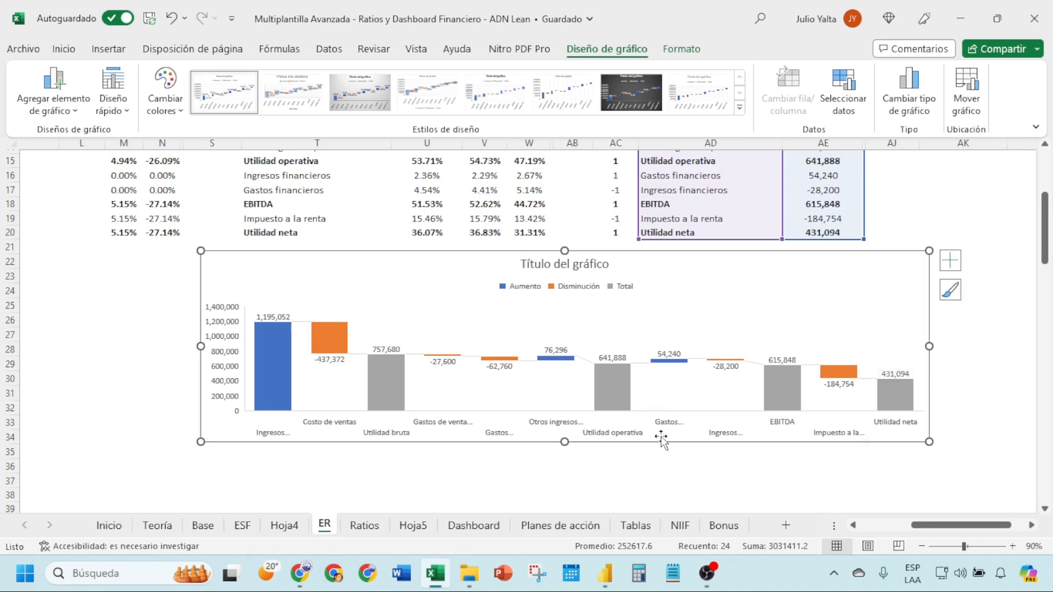
drag(564, 442, 565, 461)
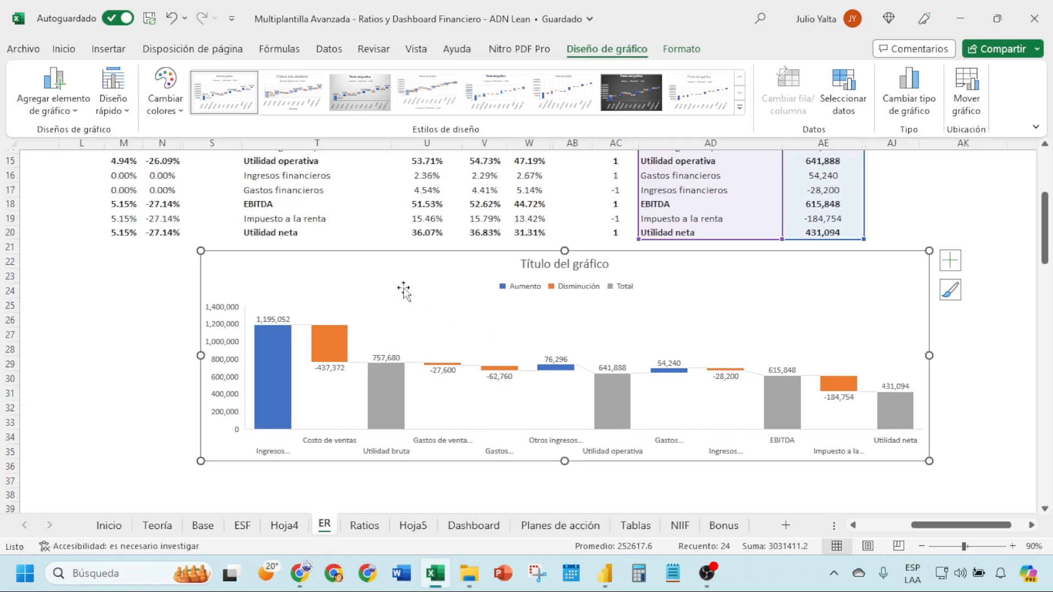
Move the waterfall chart from the ER sheet to Hoja5, placing it beneath the doughnut and net profit margin charts.
key(Delete)
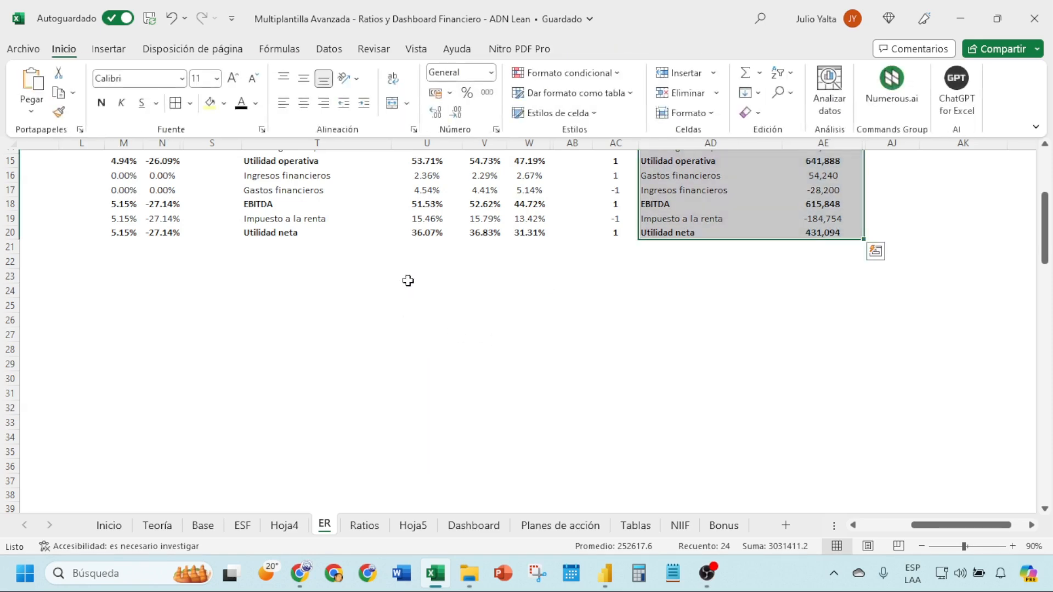
click(468, 528)
scroll(402, 426, down, 2)
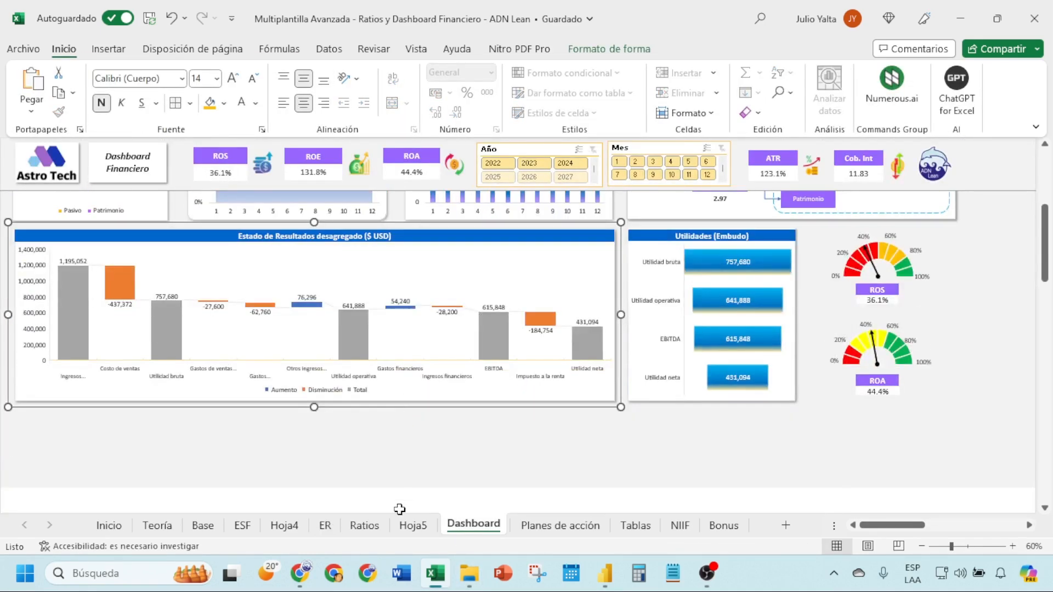
click(411, 526)
scroll(417, 395, down, 3)
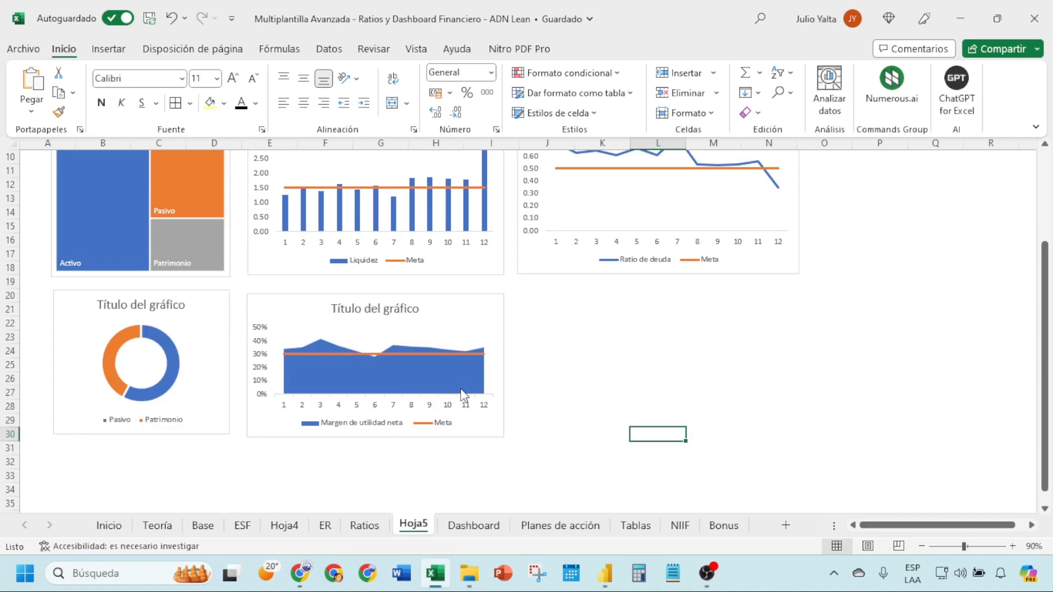
click(159, 455)
key(ctrl+v)
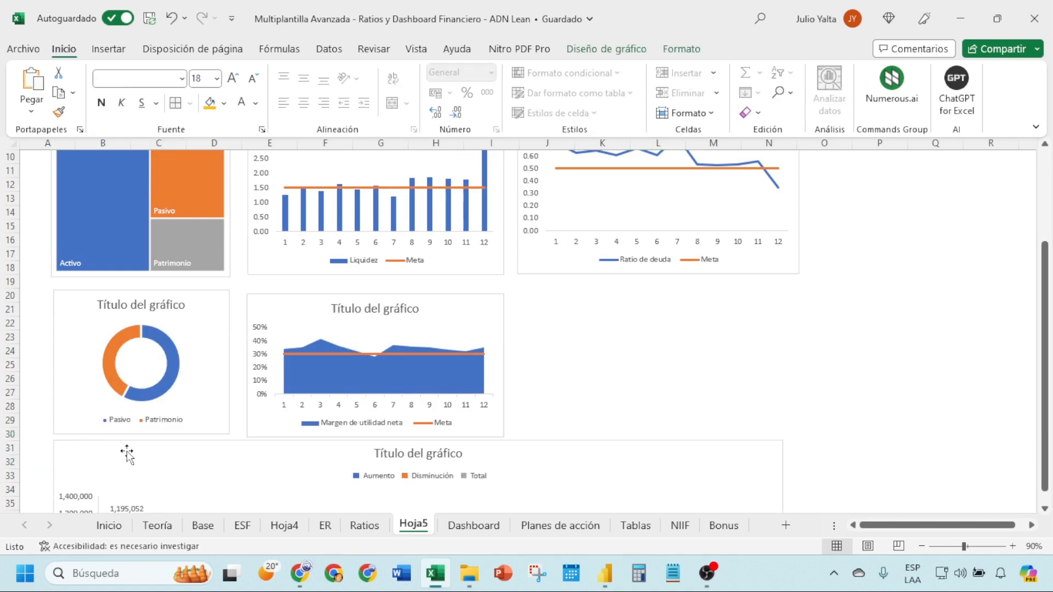
scroll(128, 453, down, 3)
scroll(463, 419, up, 5)
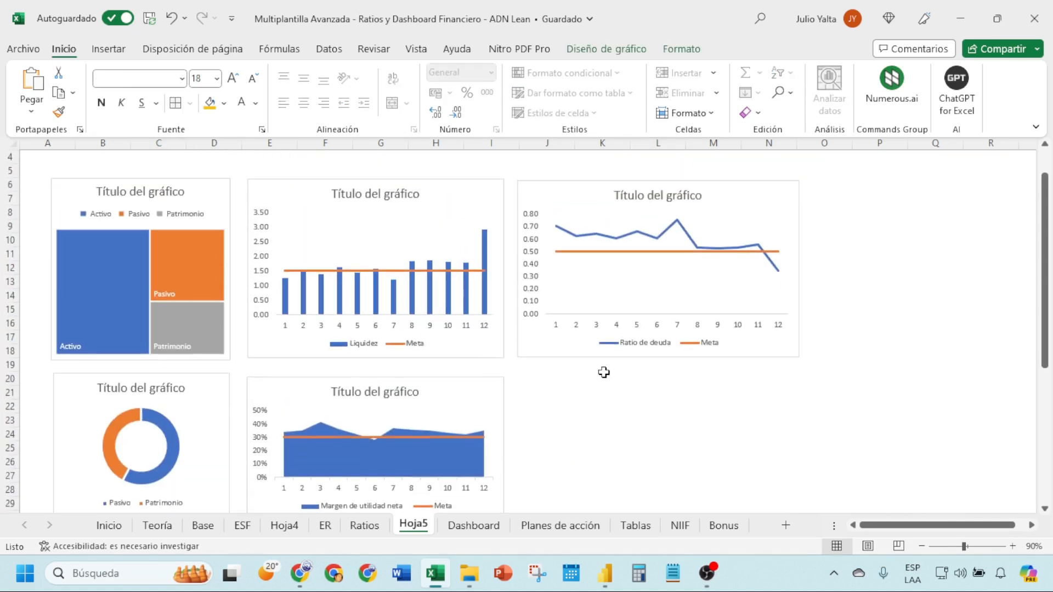
scroll(603, 372, up, 1)
Examine the Dashboard's profit funnel, ROS and ROA gauges and DuPont analysis as the reference layout.
click(473, 526)
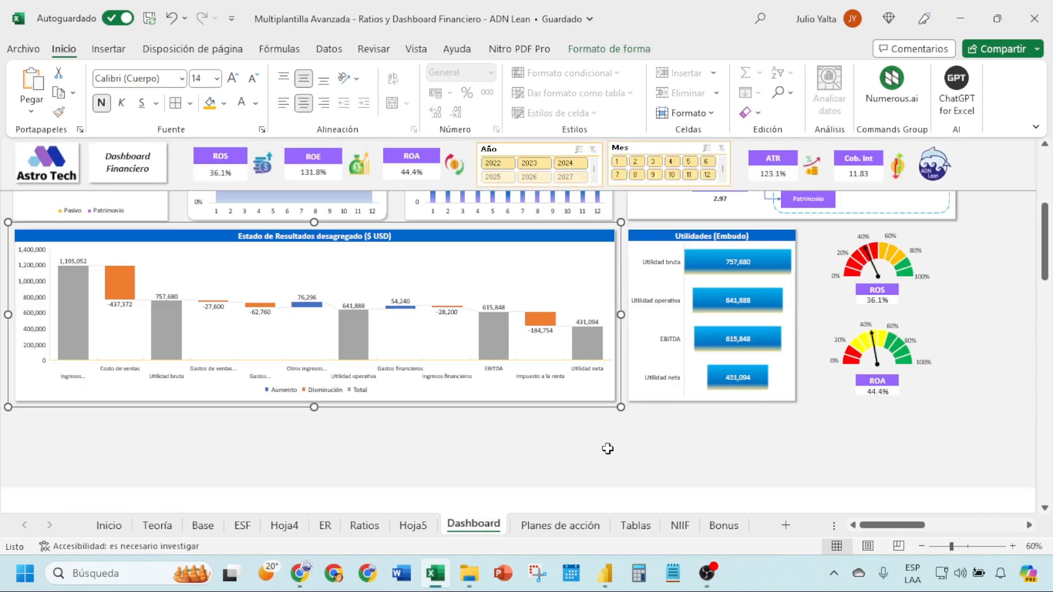
scroll(690, 443, up, 1)
click(690, 461)
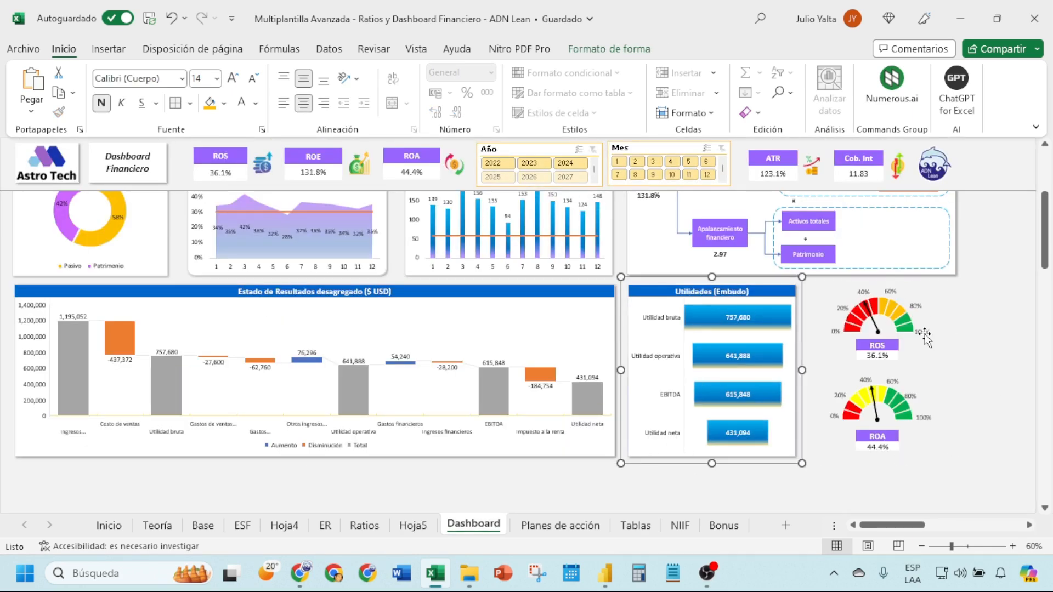
click(925, 337)
scroll(921, 336, up, 3)
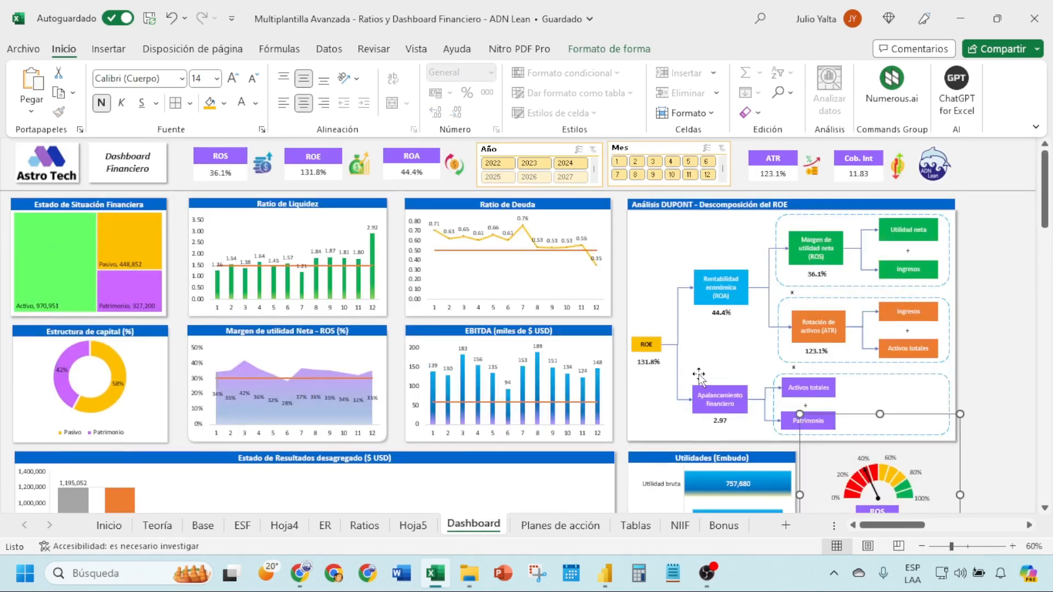
scroll(776, 389, down, 2)
scroll(746, 399, down, 2)
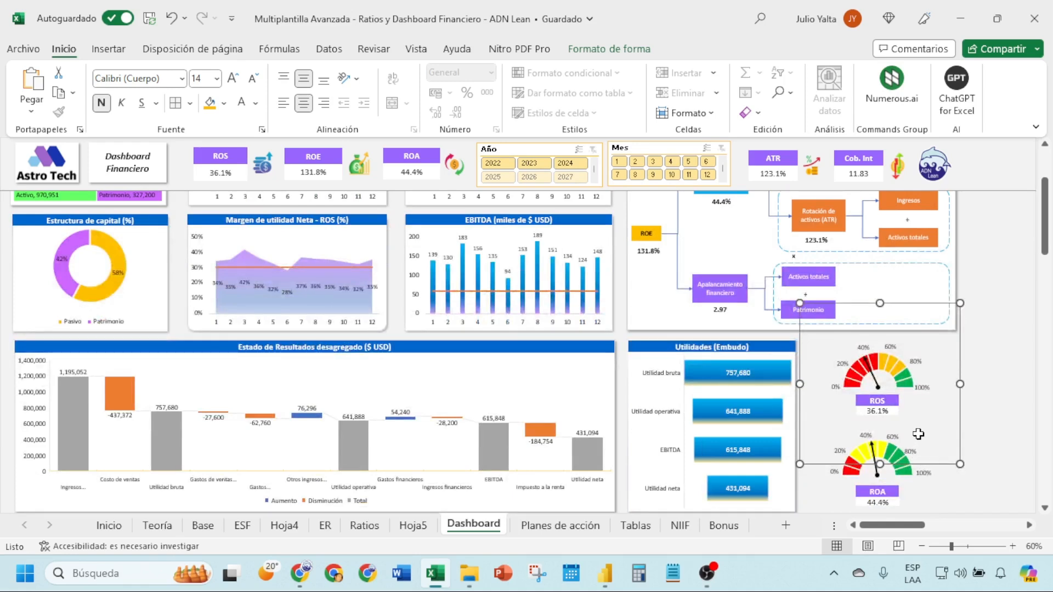
scroll(918, 434, down, 1)
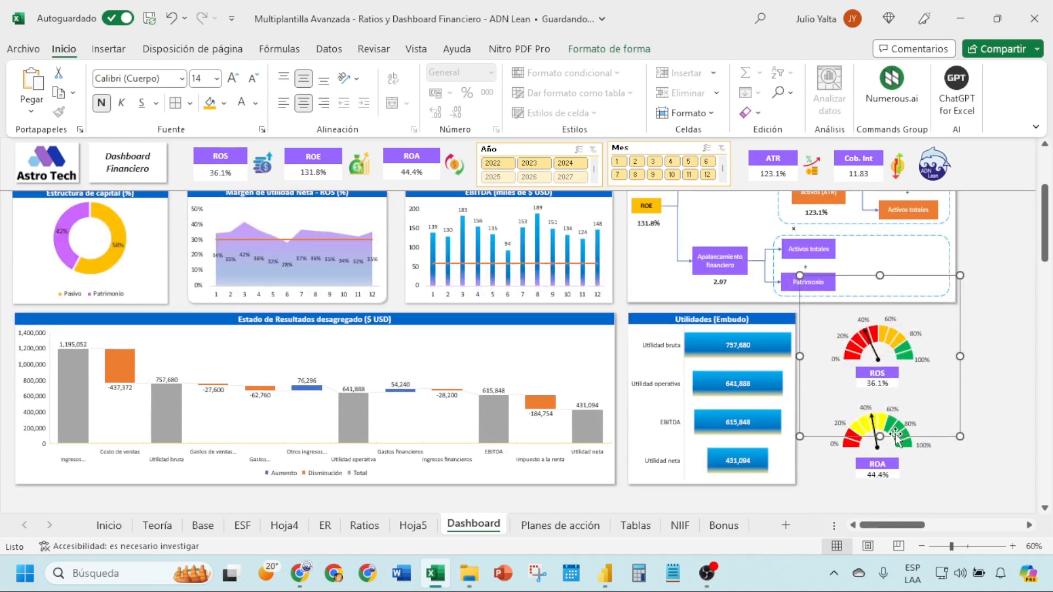
scroll(887, 430, up, 5)
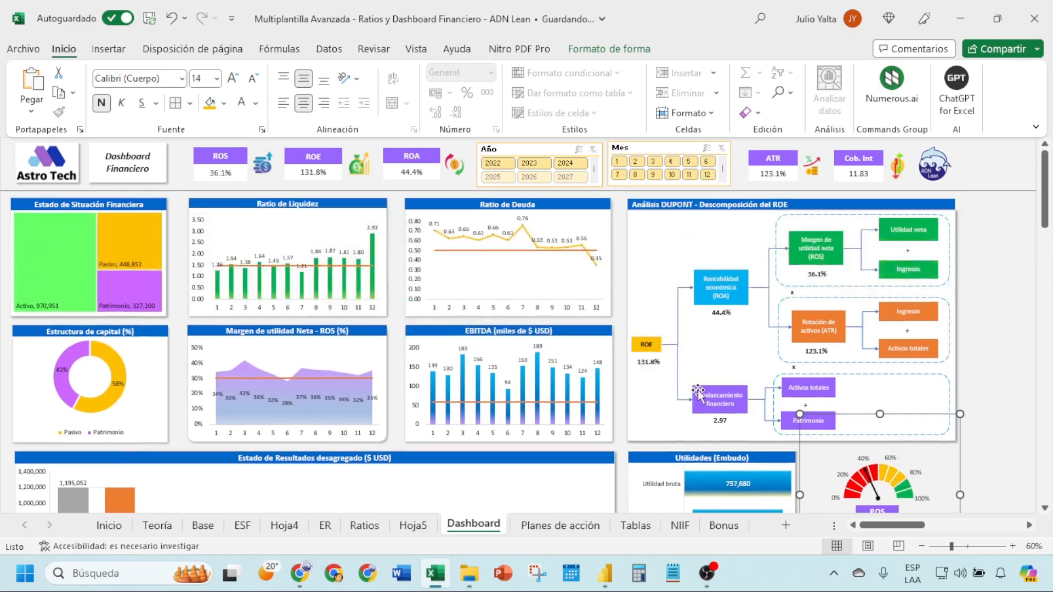
Review the charts placed on Hoja5 and check them against the Dashboard, including its Año slicer.
click(413, 525)
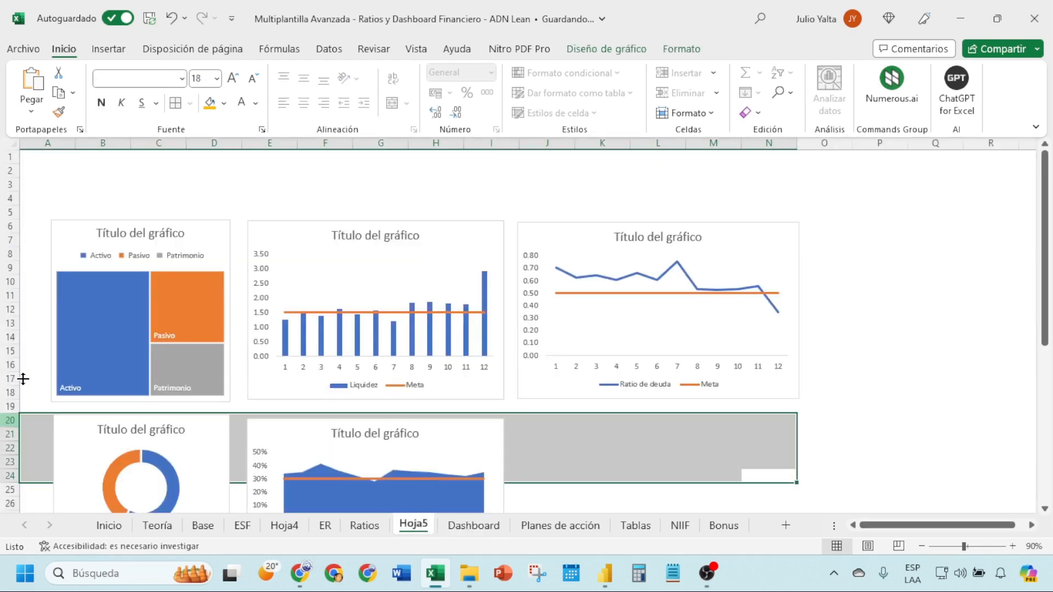
click(33, 329)
click(58, 247)
click(287, 239)
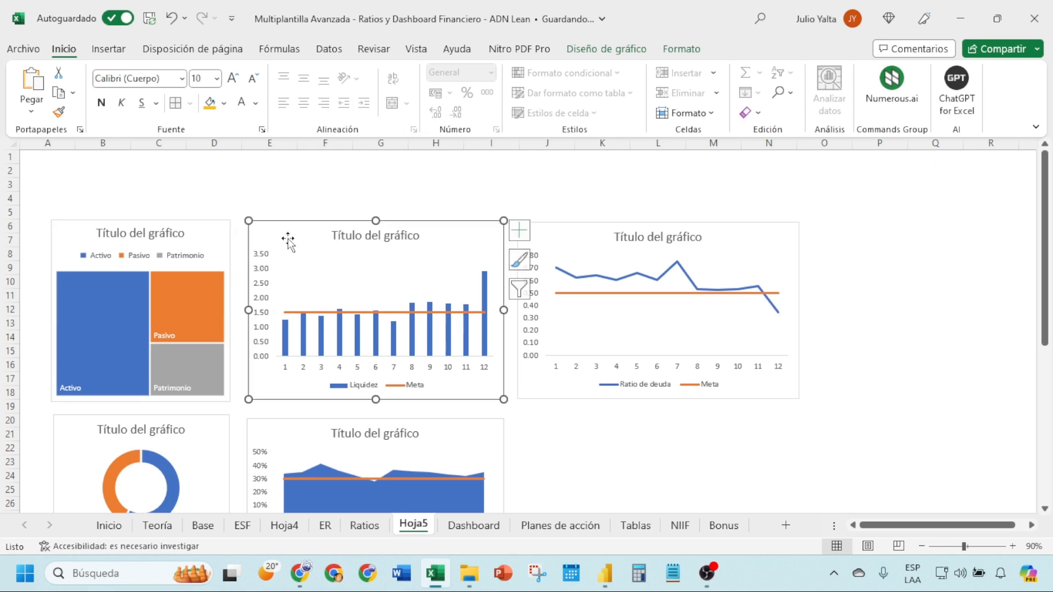
scroll(418, 380, down, 6)
click(701, 364)
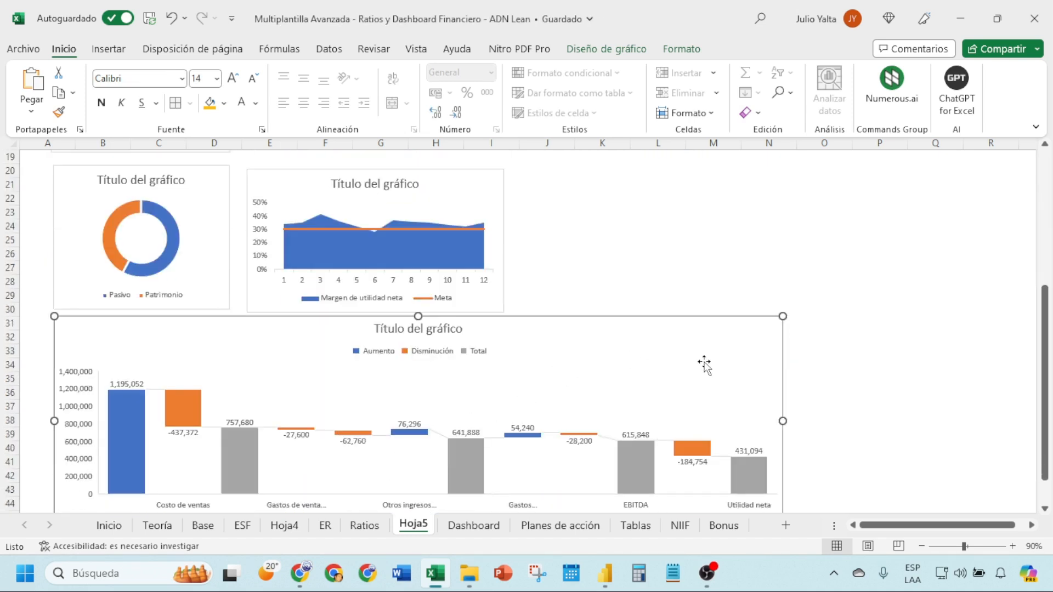
scroll(629, 371, up, 6)
click(473, 525)
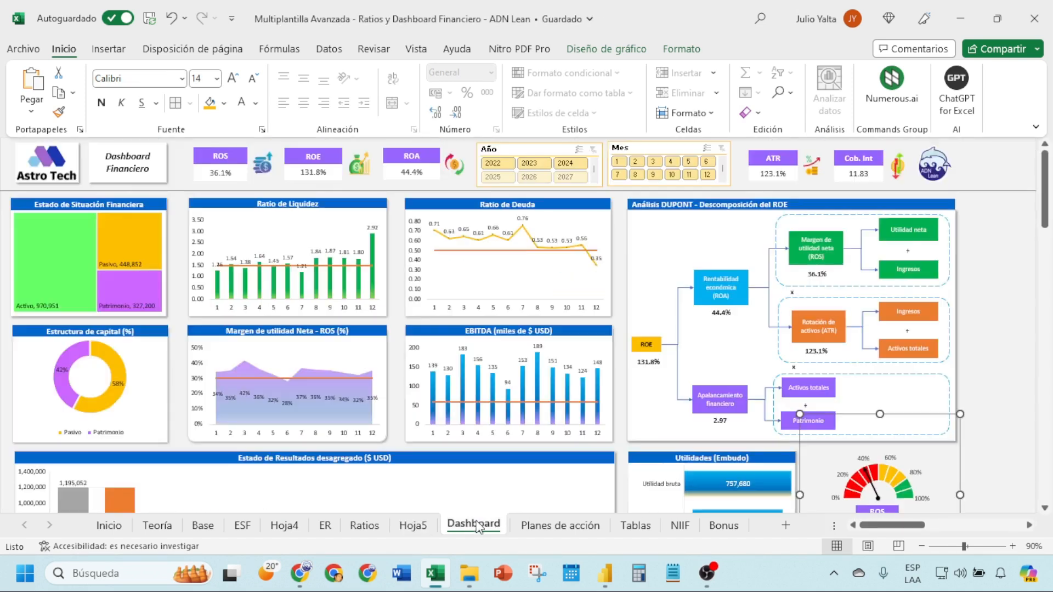
click(515, 156)
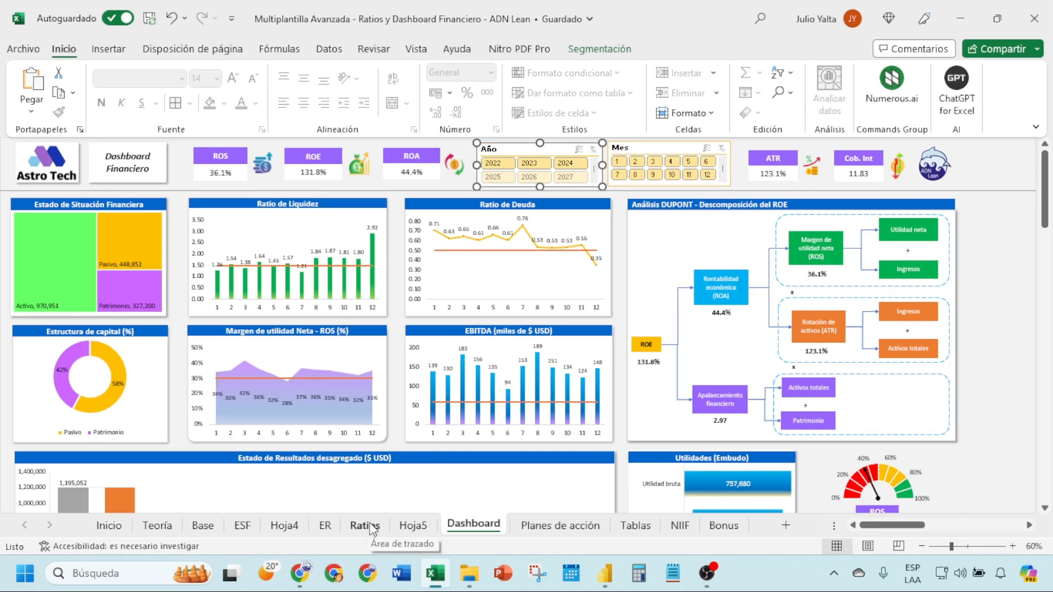
Insert Año and Mes slicers for the Análisis Vertical (valores en %) pivot table on the ER sheet.
click(327, 525)
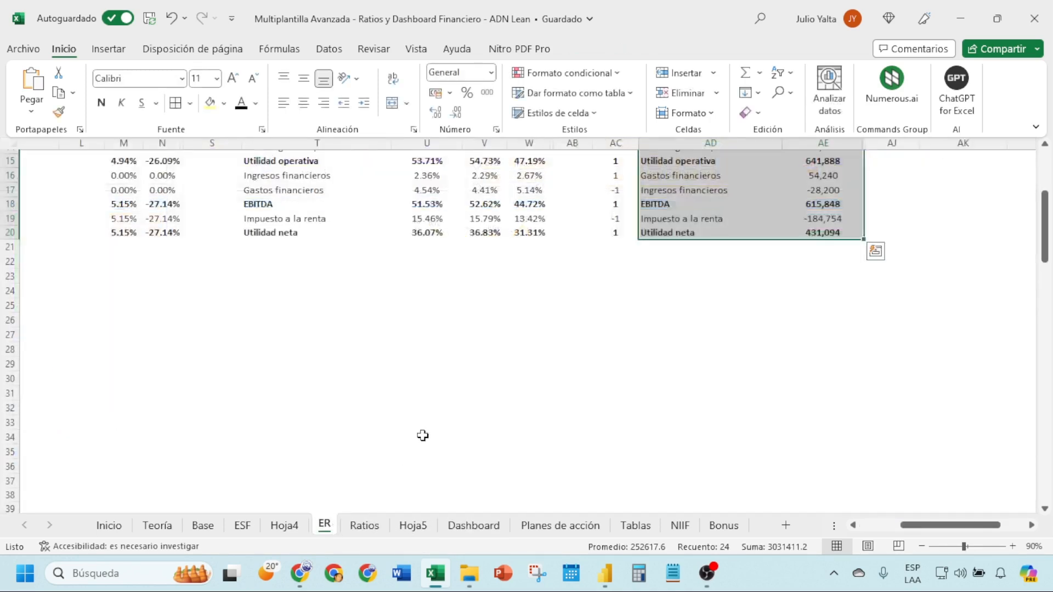
scroll(508, 347, up, 5)
click(427, 355)
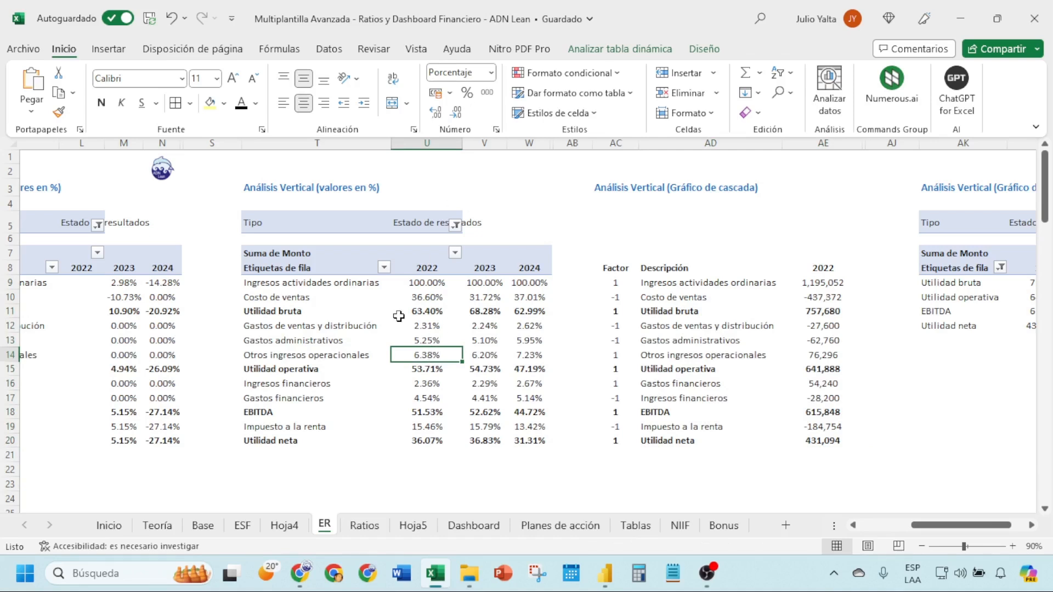
click(611, 50)
click(487, 71)
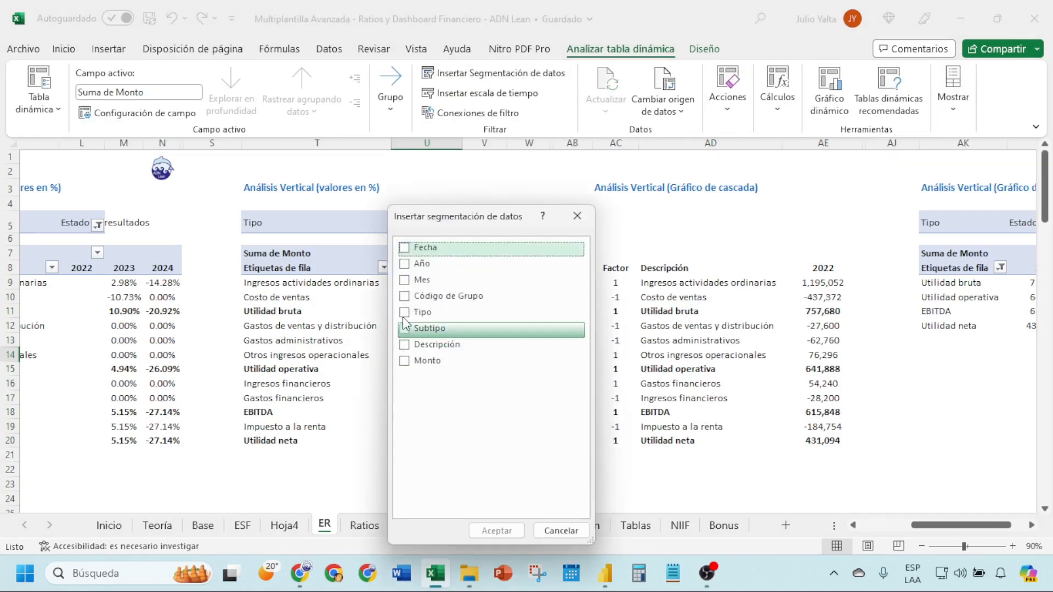
click(405, 265)
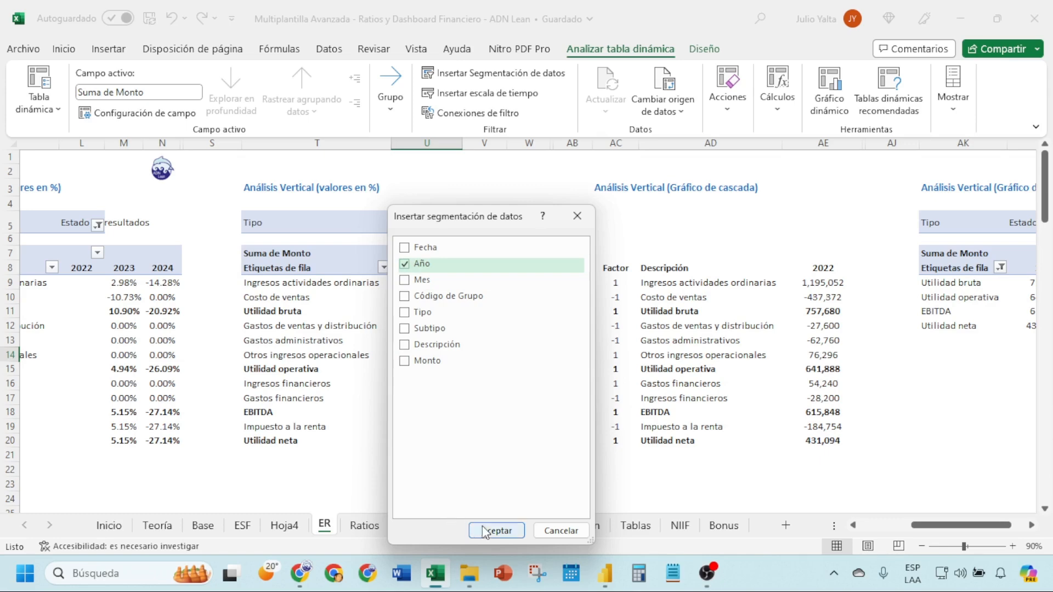
click(404, 280)
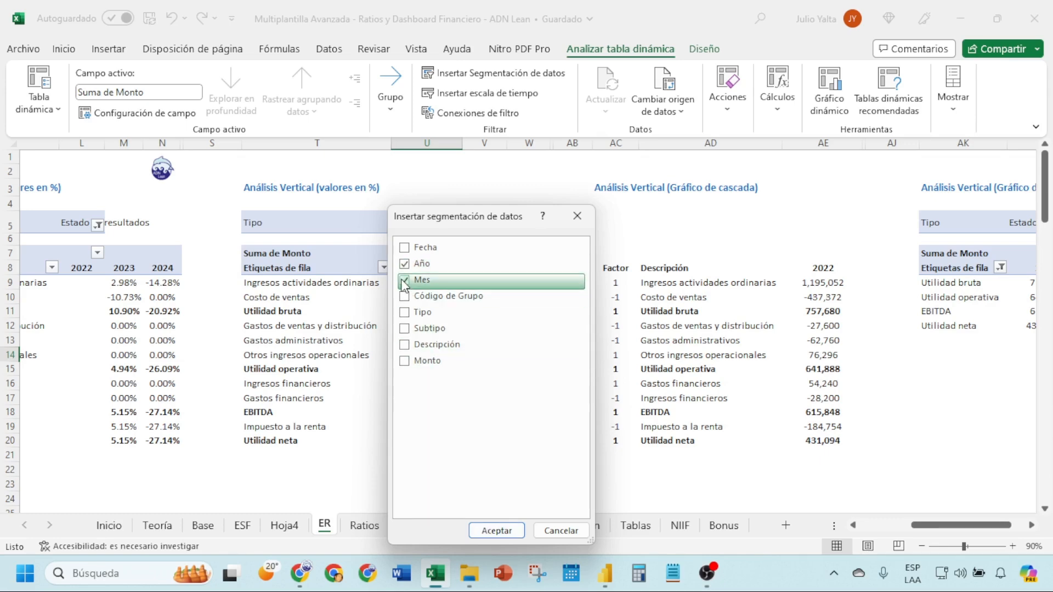
click(489, 530)
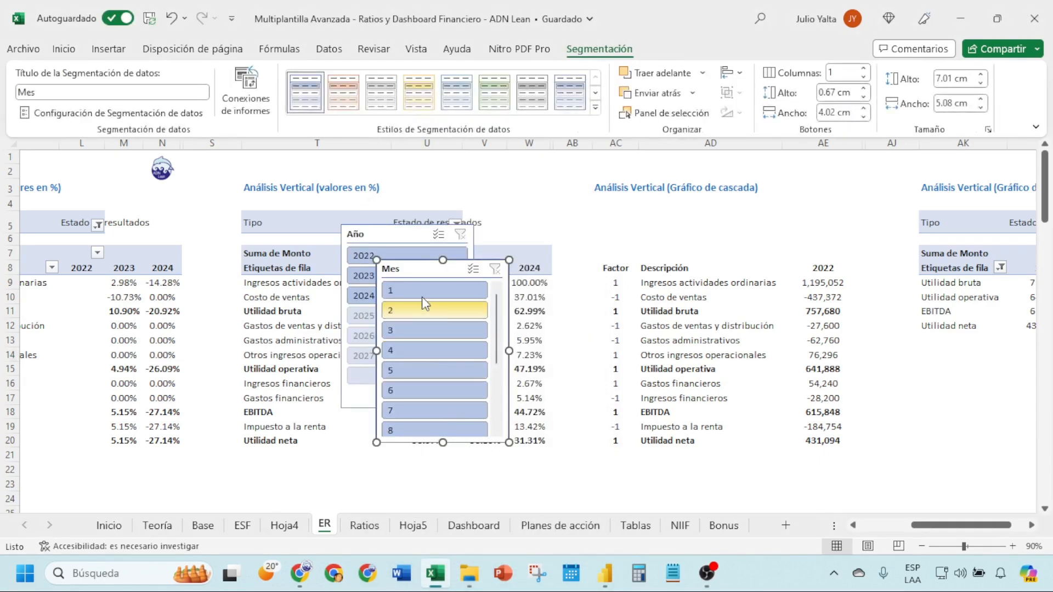
Move both the Año and Mes slicers from the ER sheet to Hoja5, pasting them at cell F3.
click(386, 238)
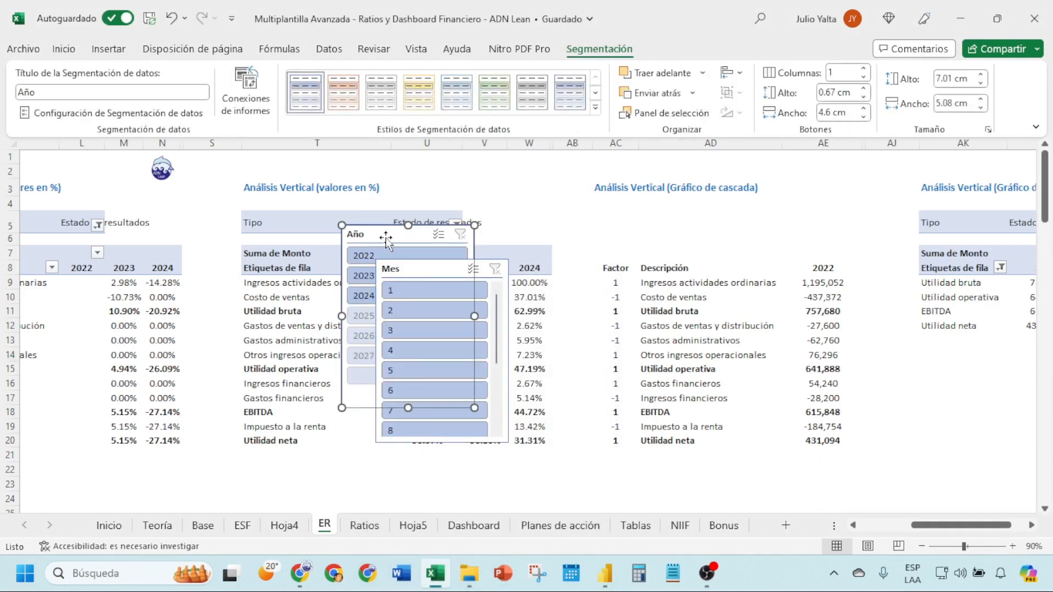
ctrl+click(506, 291)
key(ctrl+x)
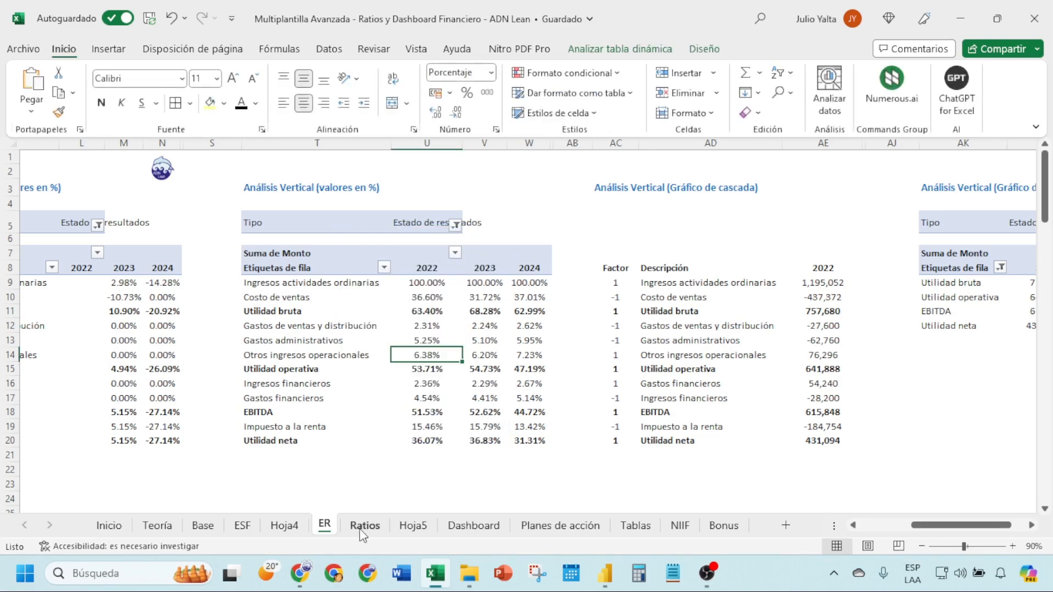
click(365, 526)
click(416, 526)
click(334, 183)
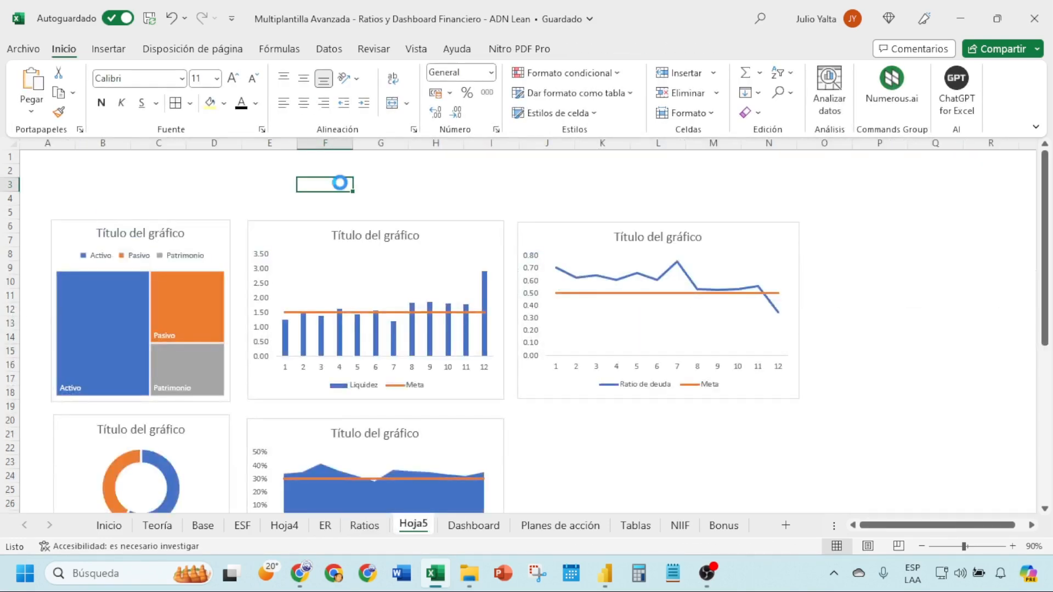
key(ctrl+v)
Arrange the Año slicer in three columns, resize it to about 2.26 by 5.37 cm and place it above the Liquidez chart.
drag(333, 184, 324, 167)
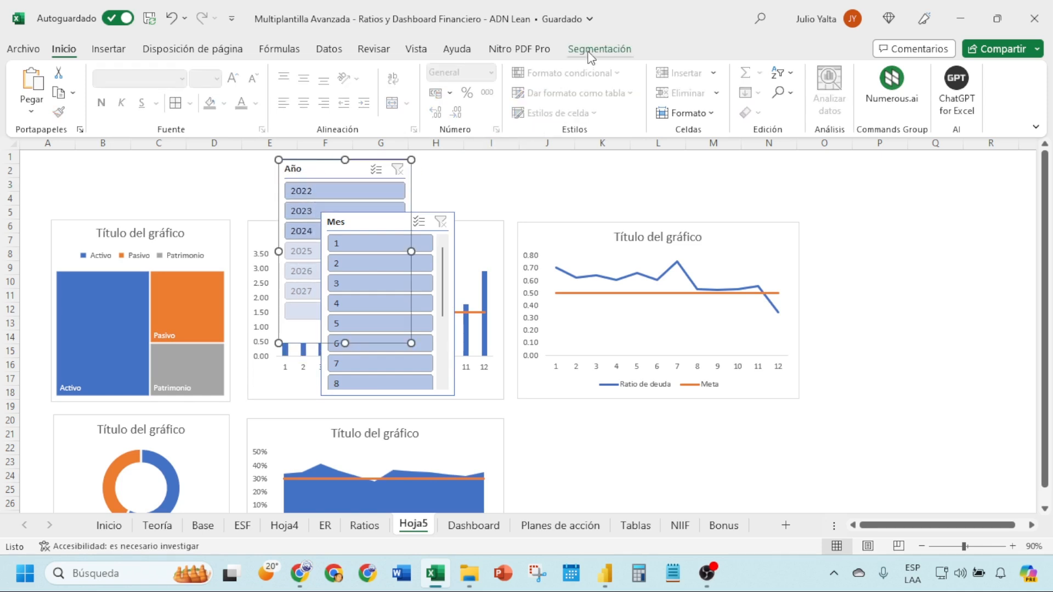
click(590, 55)
click(859, 70)
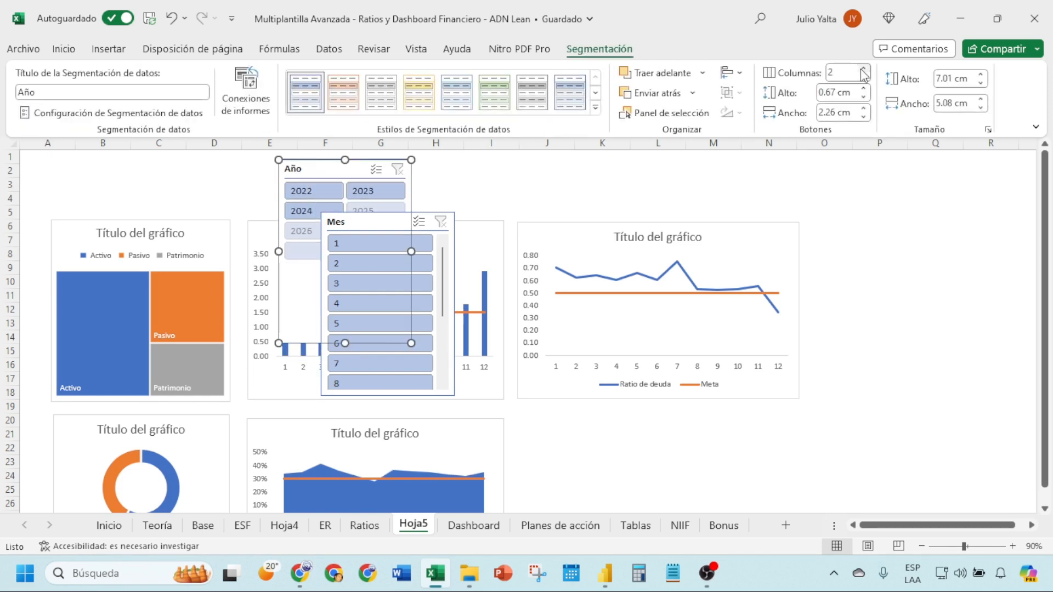
click(859, 69)
drag(345, 343, 312, 219)
drag(290, 181, 263, 187)
Place the Mes slicer beside the Año slicer, arrange it in six columns and resize it to about 2.41 by 7.23 cm.
drag(374, 235, 493, 179)
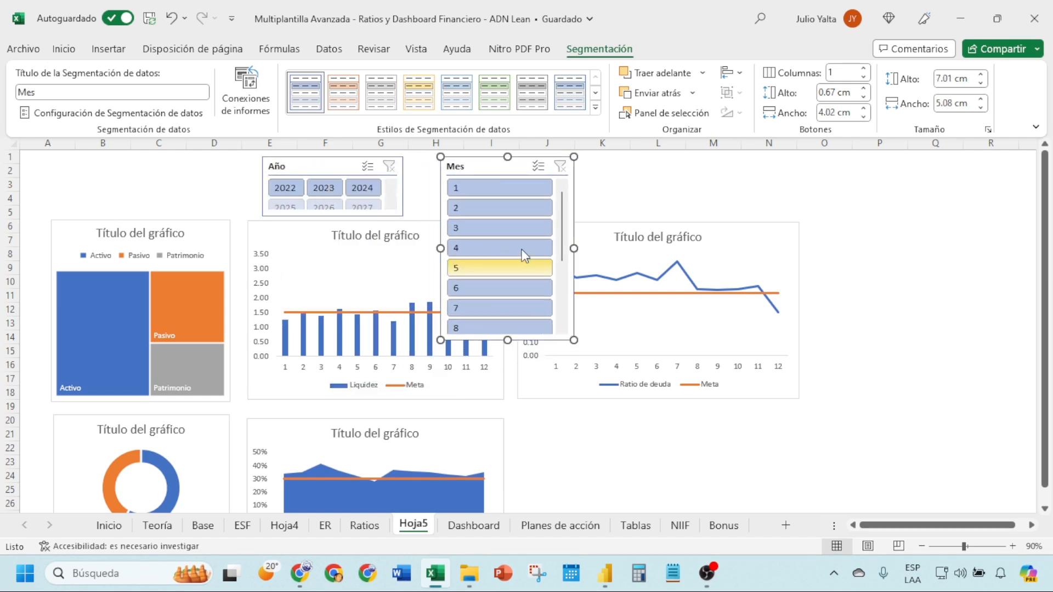
click(864, 69)
click(864, 69)
click(864, 69)
click(864, 69)
click(864, 70)
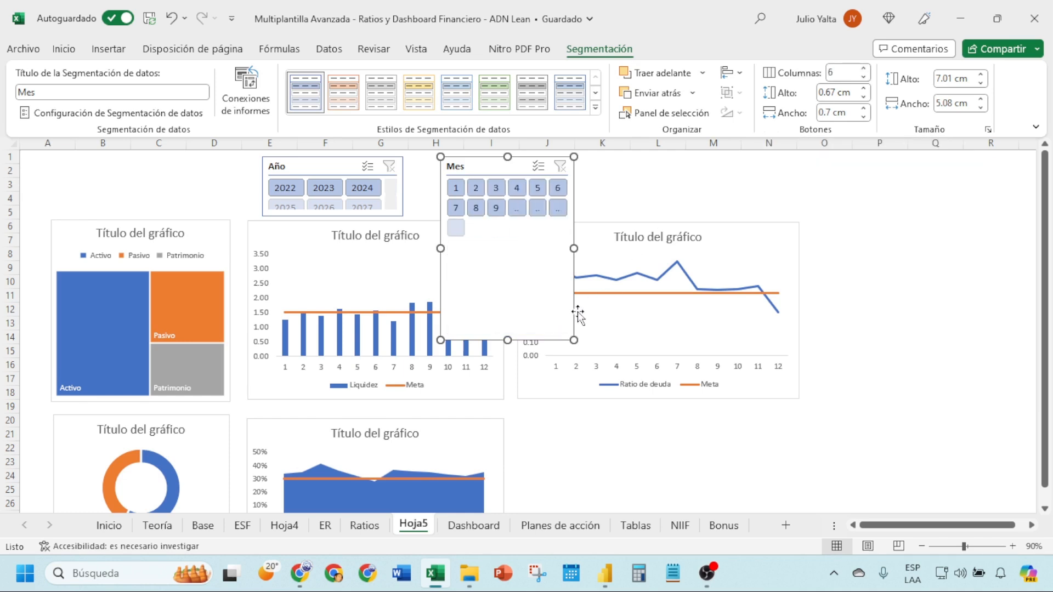
drag(507, 340, 483, 219)
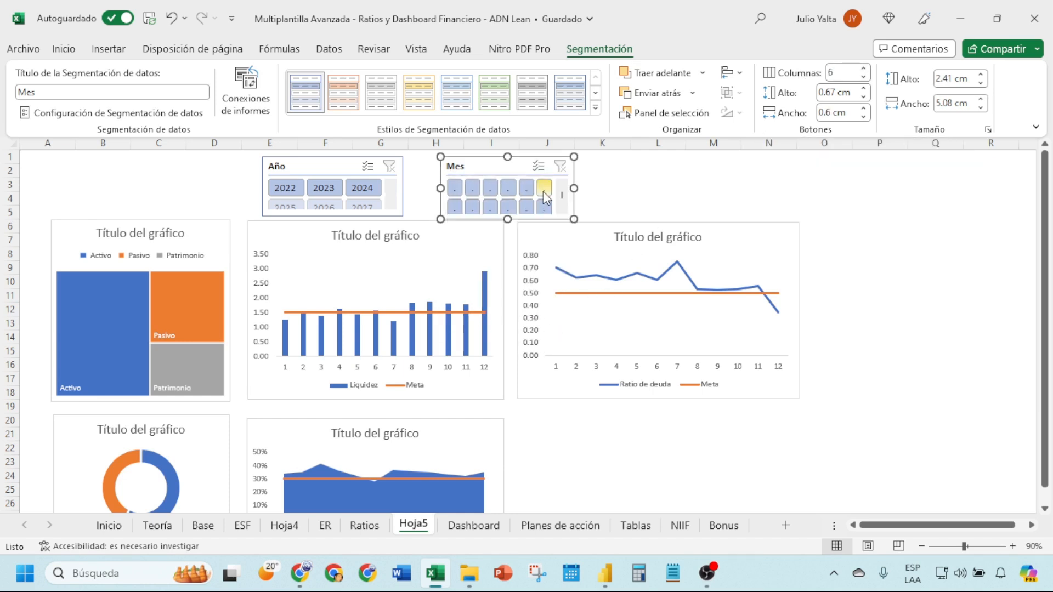
drag(573, 190, 631, 189)
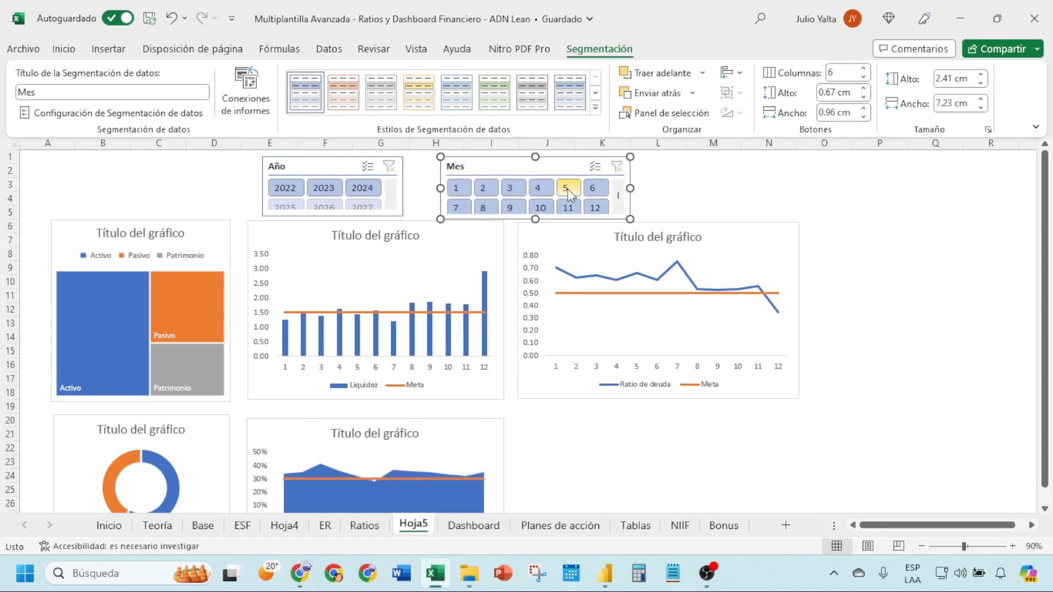
drag(472, 160, 470, 158)
Check which pivot tables are linked to the Año slicer in its report connections.
right_click(318, 166)
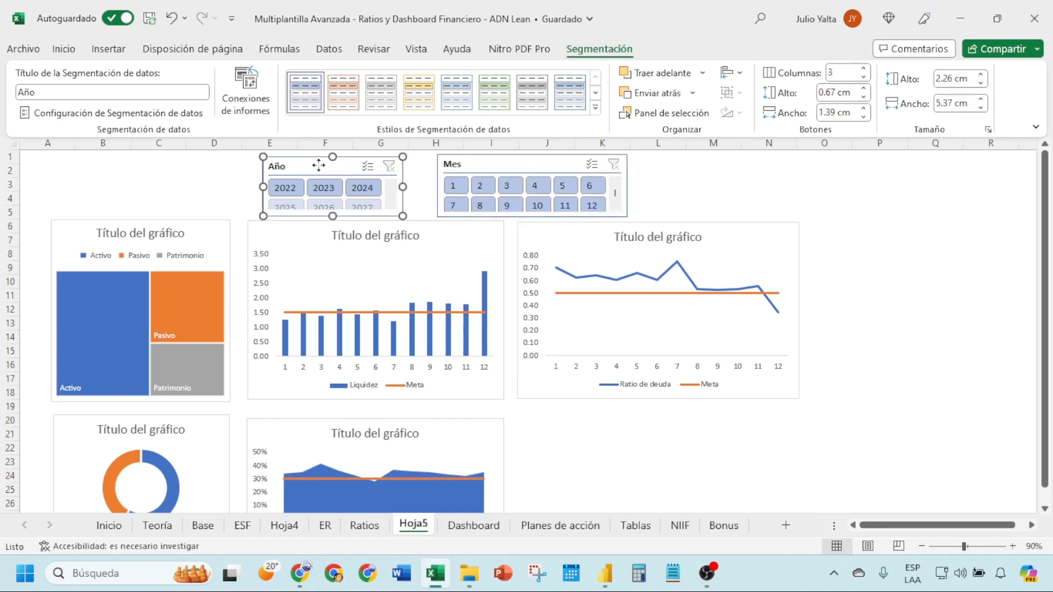
click(397, 357)
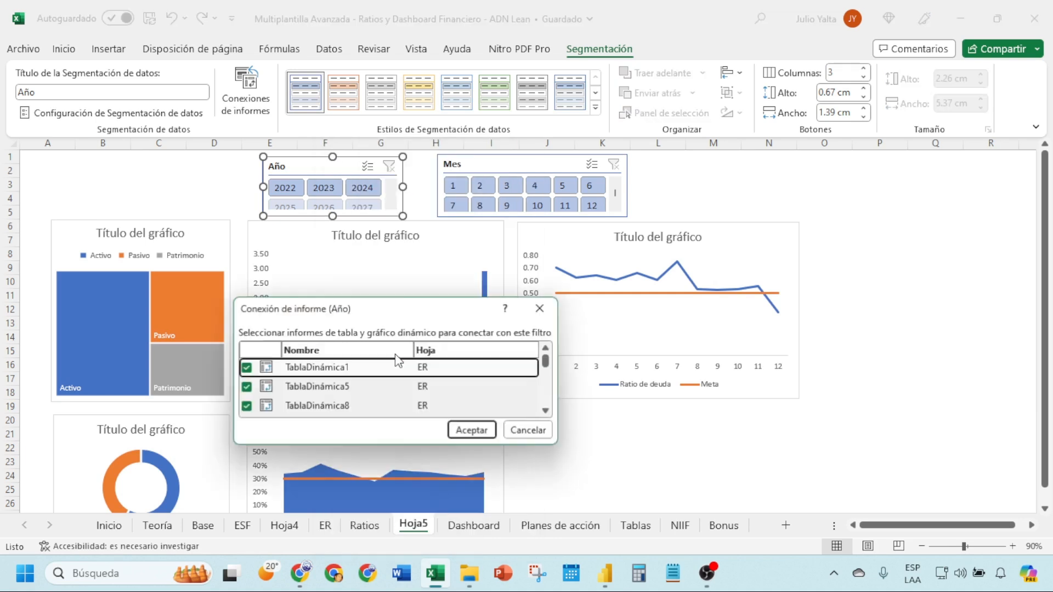
scroll(317, 402, down, 5)
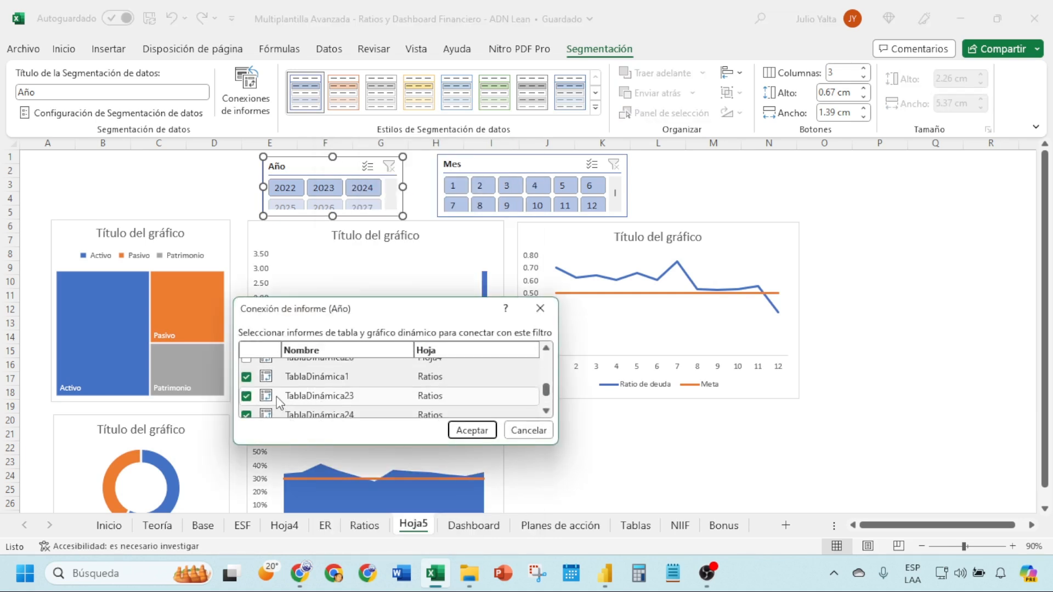
click(528, 429)
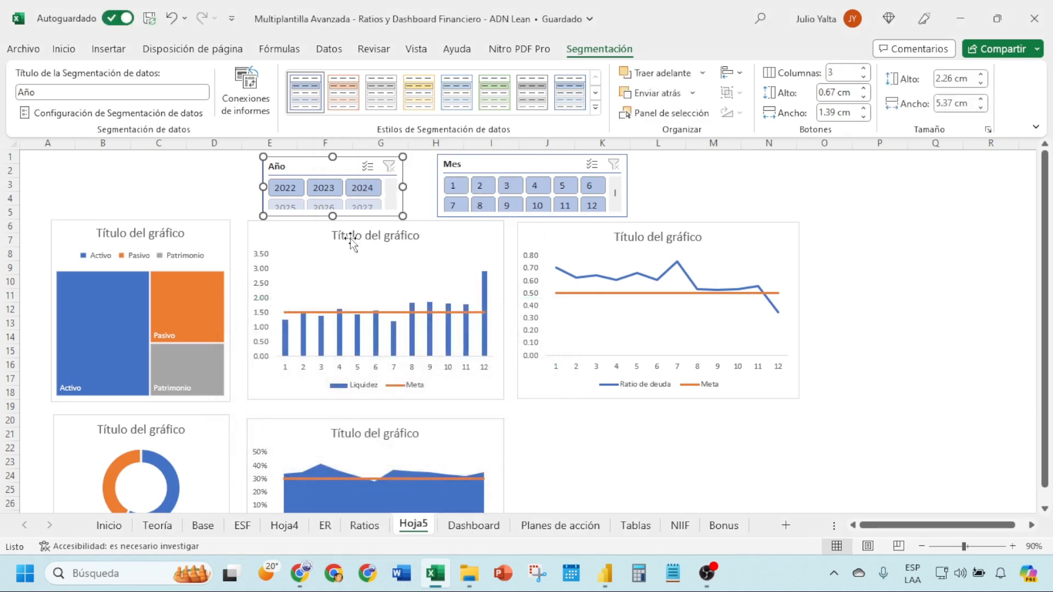
Filter the Hoja5 charts to the year 2022 with the Año slicer and check how they respond.
click(290, 190)
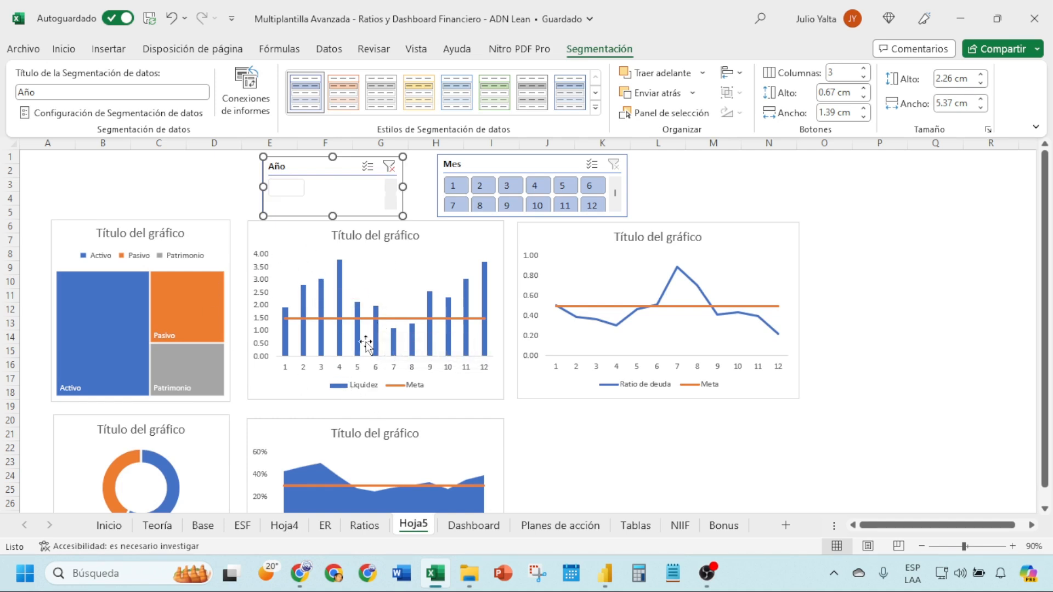
click(879, 267)
scroll(692, 365, down, 1)
scroll(691, 364, up, 1)
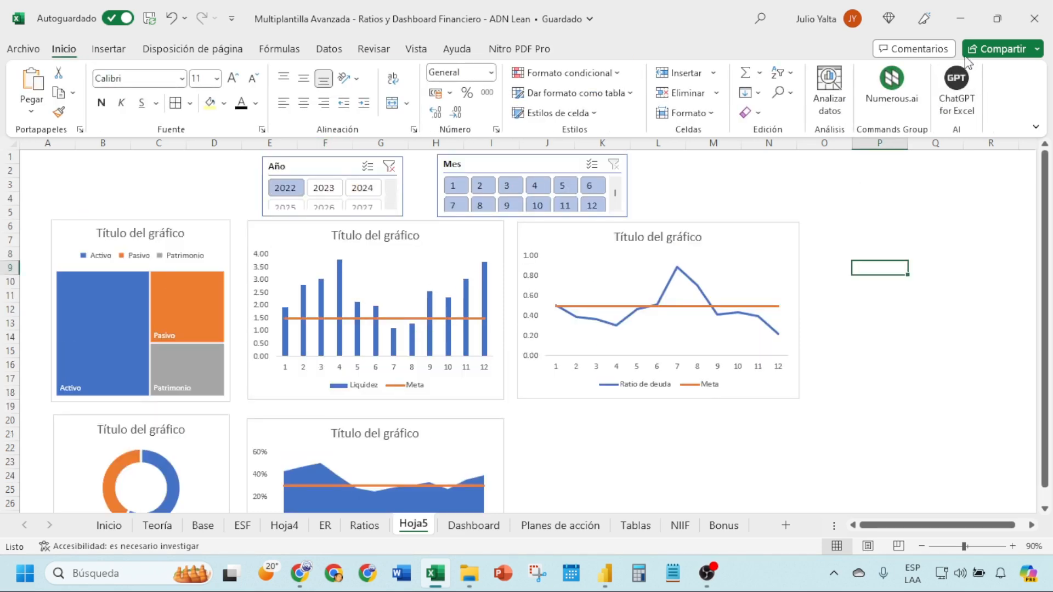
Collapse the ribbon and zoom Hoja5 out to 70% to show more of the dashboard.
right_click(66, 56)
click(104, 111)
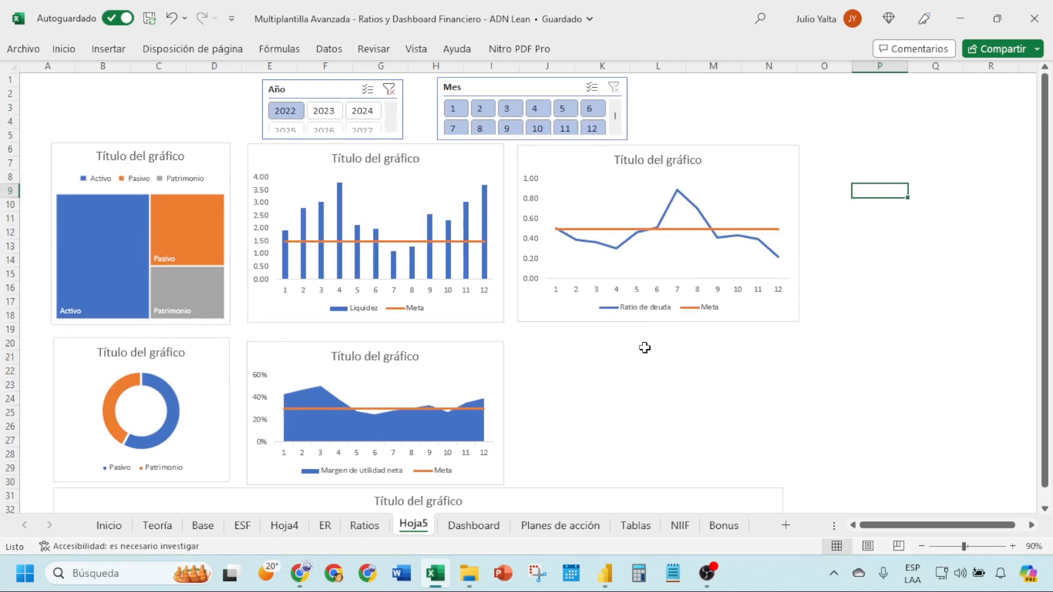
scroll(644, 347, down, 2)
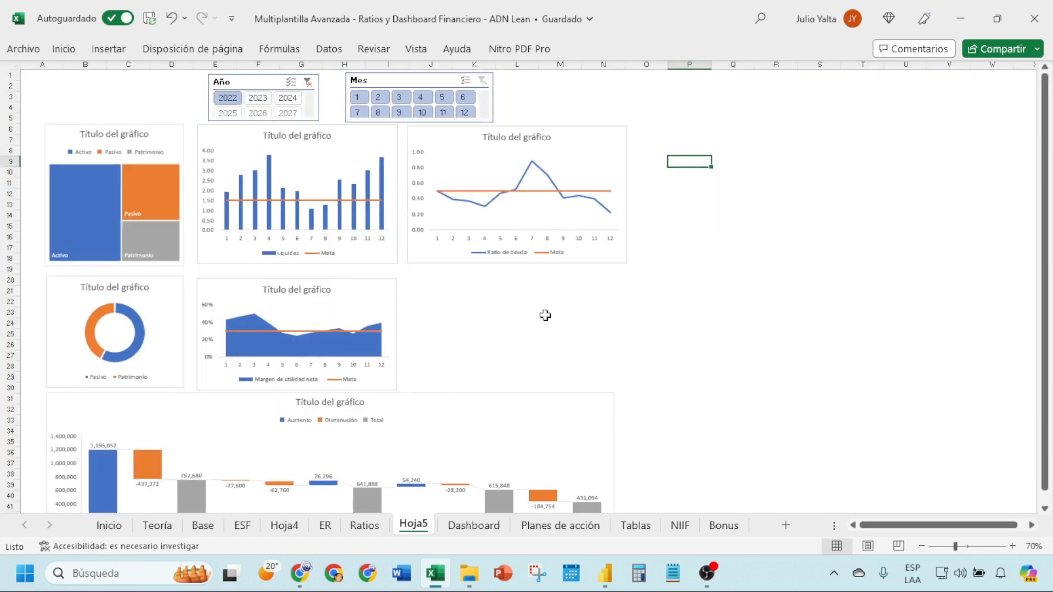
Test the Hoja5 charts with the Año slicer on 2023, and leave it set to 2024.
click(260, 100)
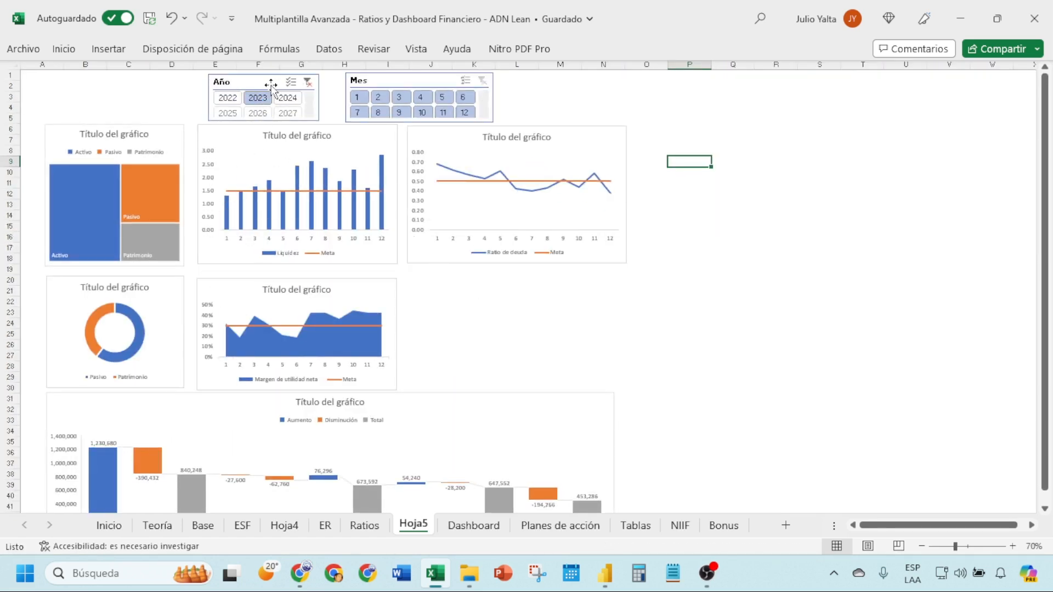
click(286, 99)
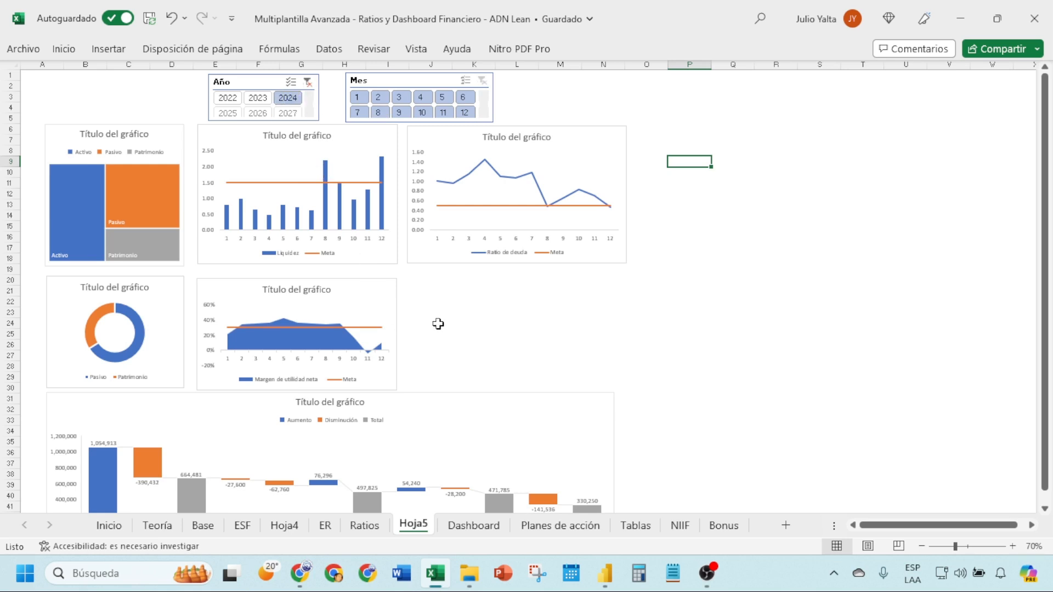
click(483, 328)
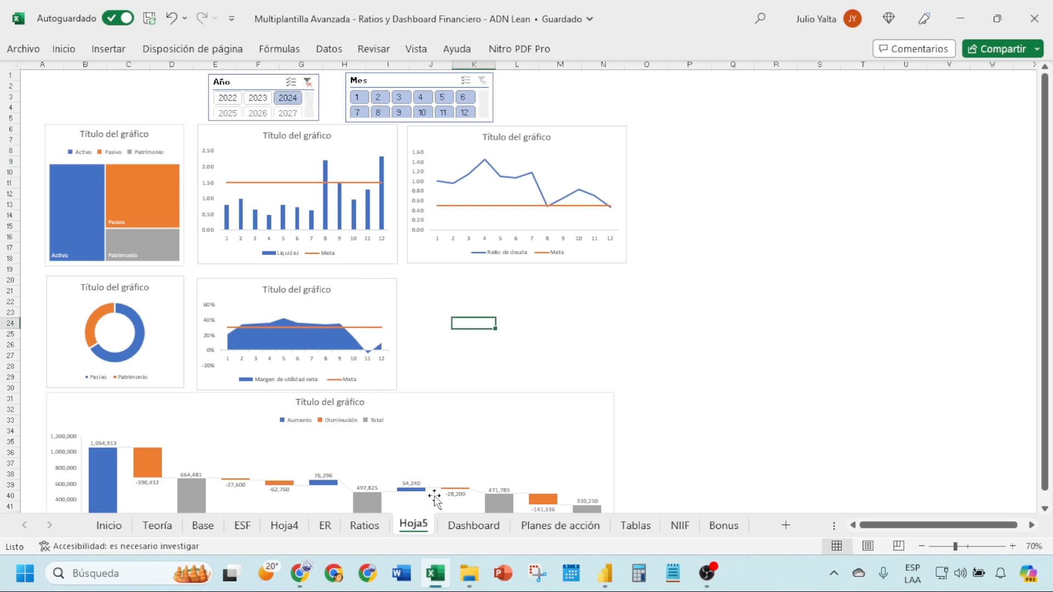
Open the finished Dashboard sheet to compare it with the charts on Hoja5.
click(502, 521)
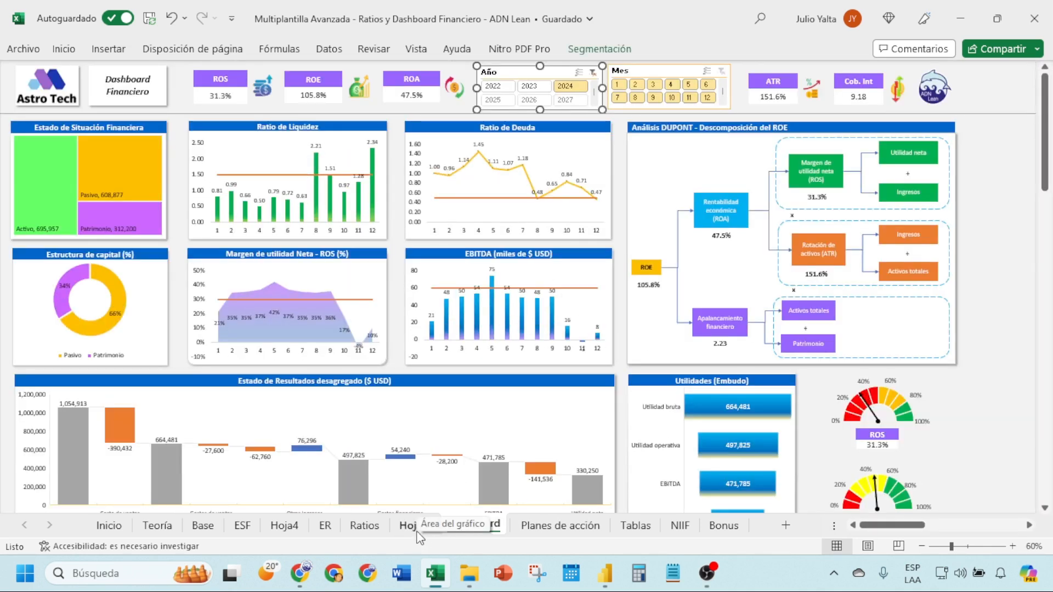
click(416, 527)
click(473, 525)
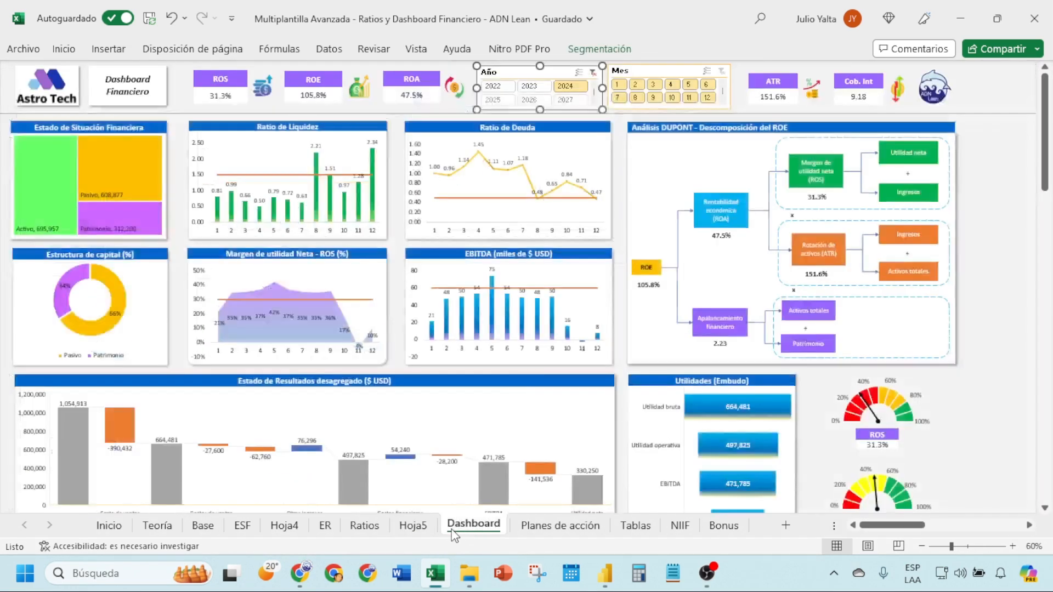
click(981, 263)
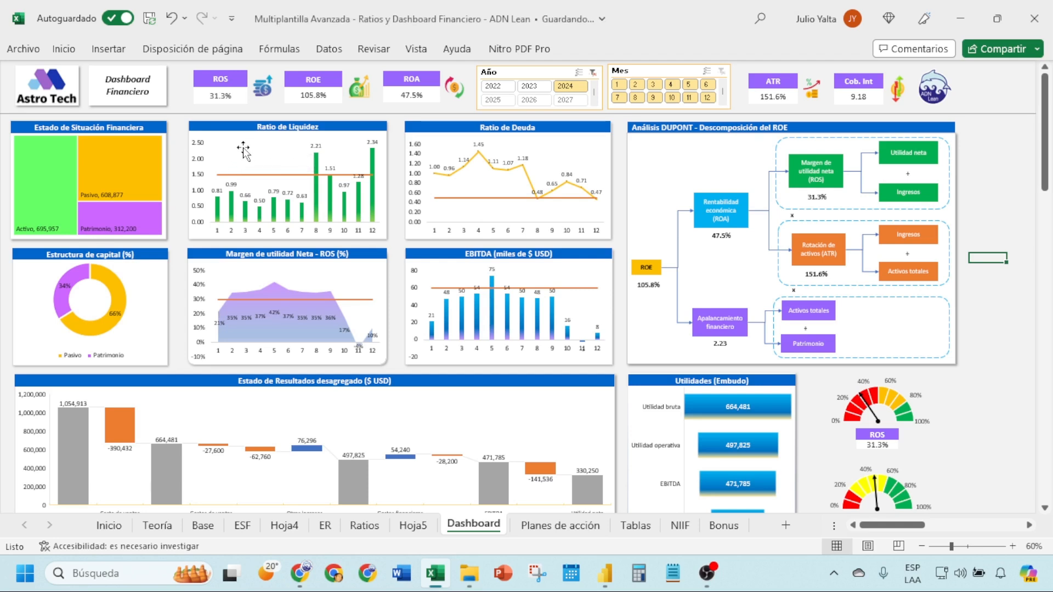
View the Ratio de Liquidez chart on the Dashboard and look up the Ratio de liquidez corriente formula on the Ratios sheet.
click(227, 142)
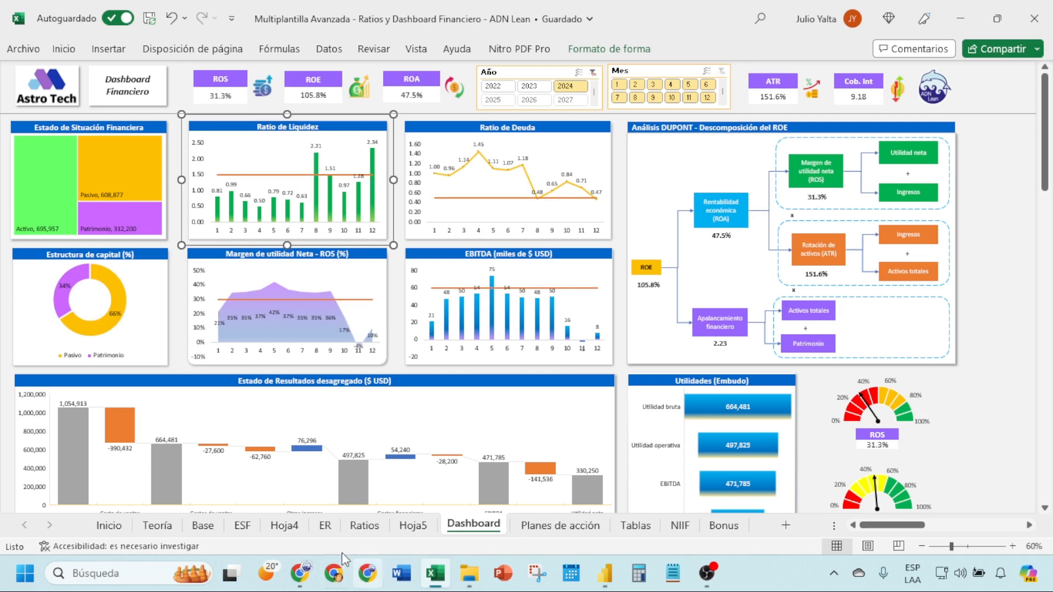
click(359, 525)
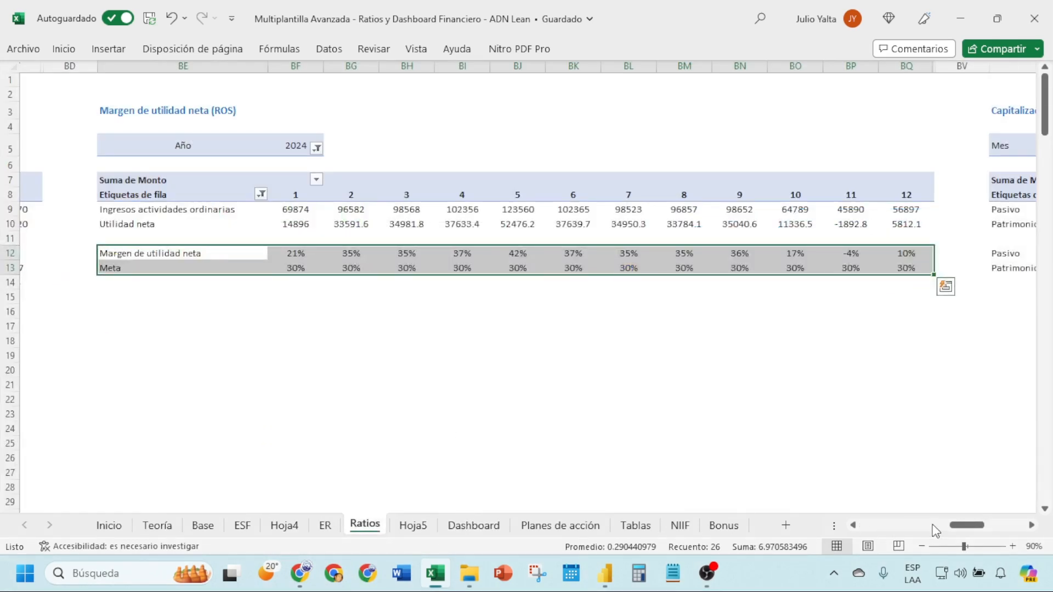
drag(957, 524, 866, 525)
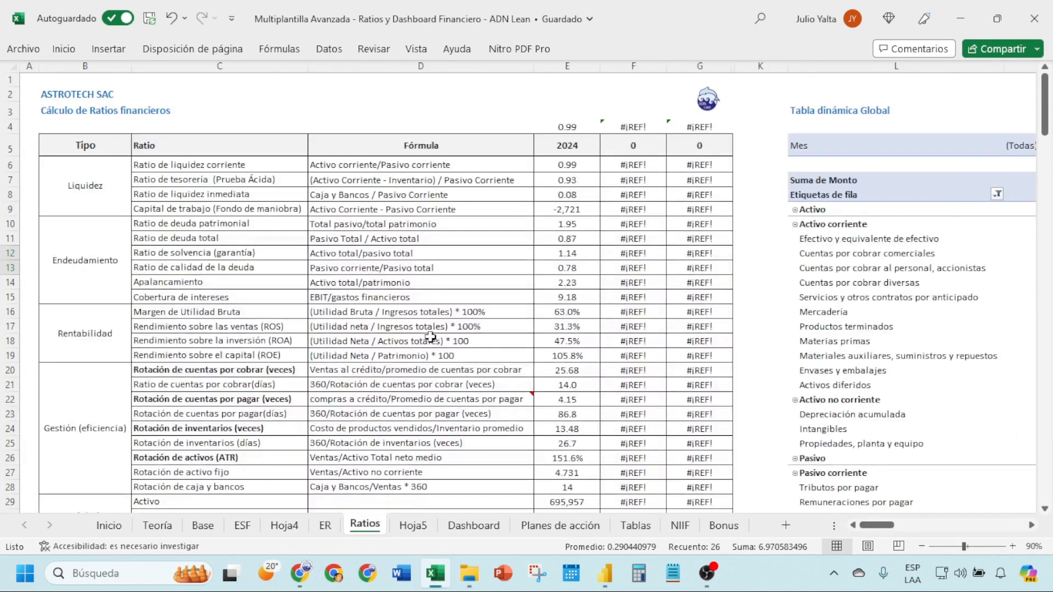
click(235, 164)
click(338, 164)
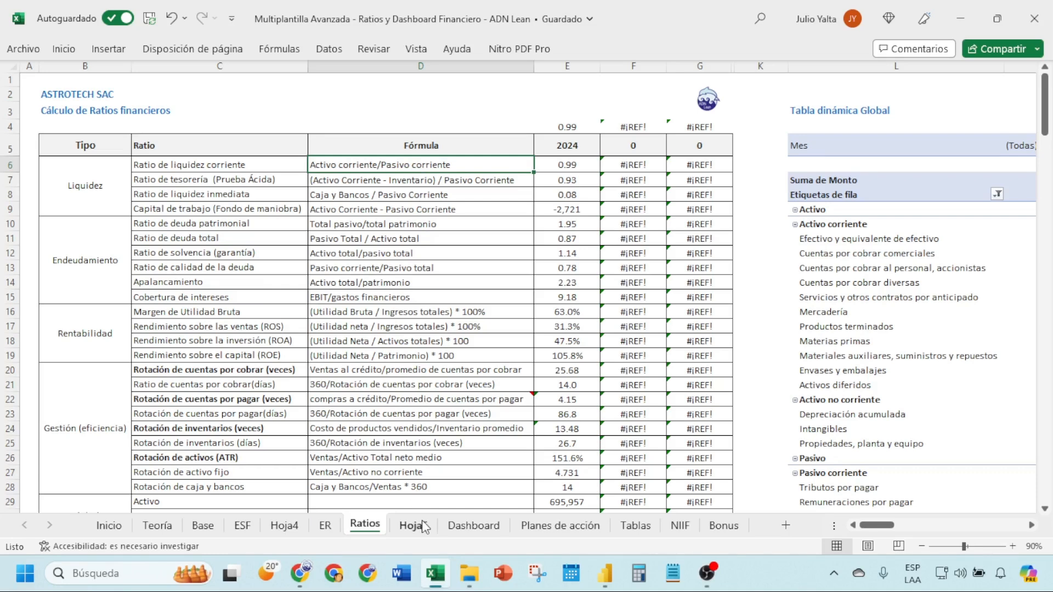
Check the Ratio de Deuda chart on the Dashboard against the Ratio de deuda total formula on the Ratios sheet.
click(465, 528)
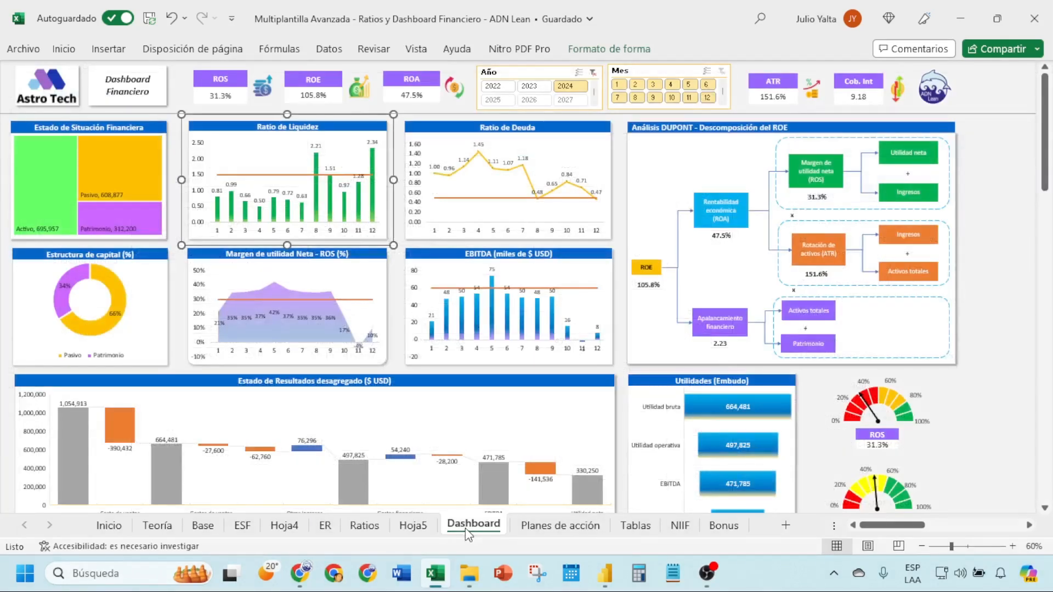
click(397, 227)
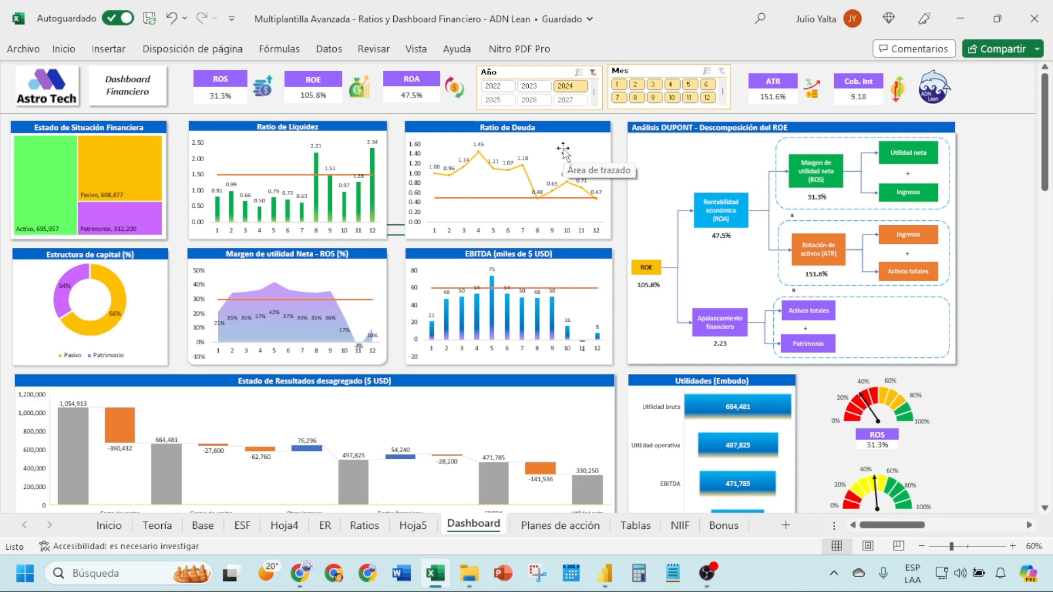
key(ctrl+Page_Up)
key(ctrl+Page_Up)
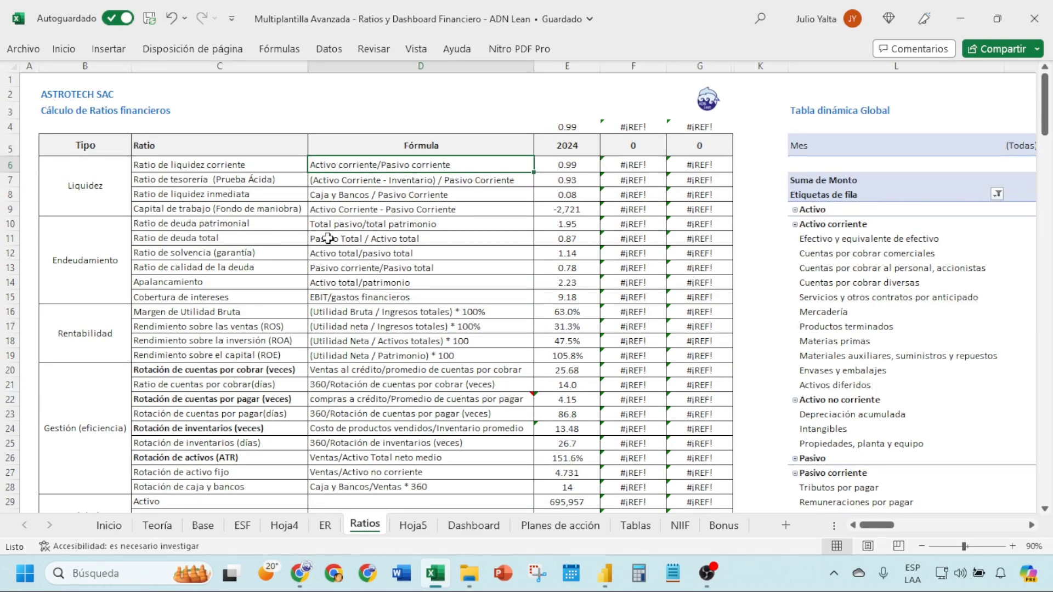
click(390, 238)
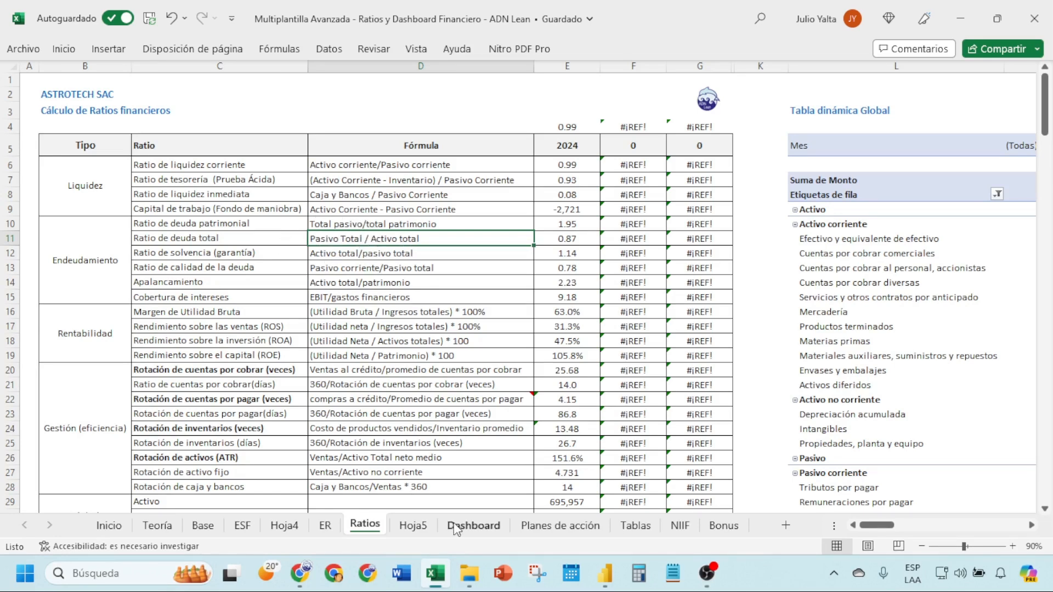
Return to the Ratio de Deuda chart on the Dashboard and compare 2022 and 2023 using the Año slicer.
click(474, 525)
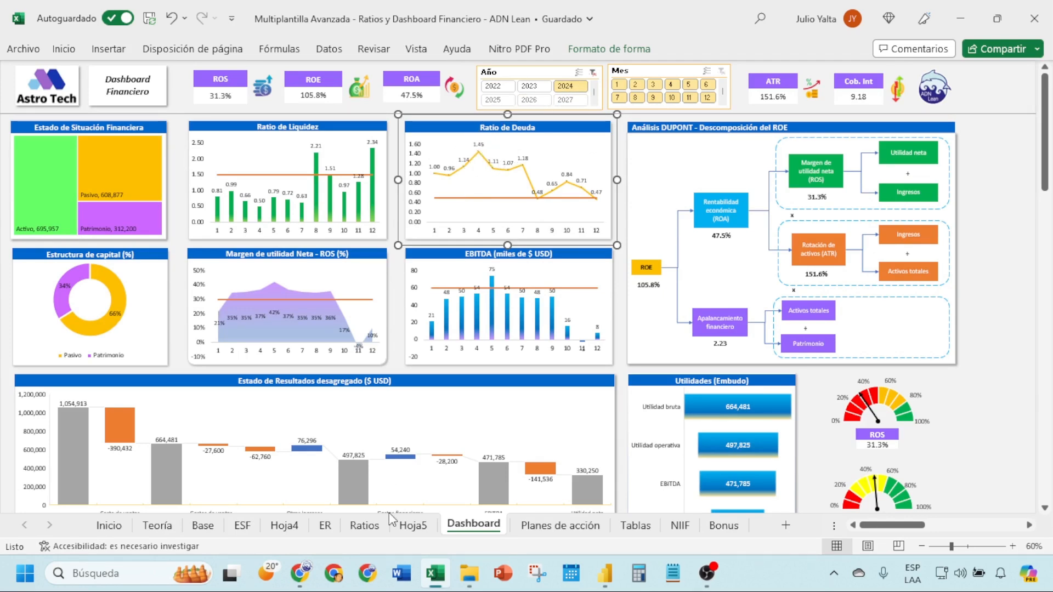
click(411, 526)
click(363, 525)
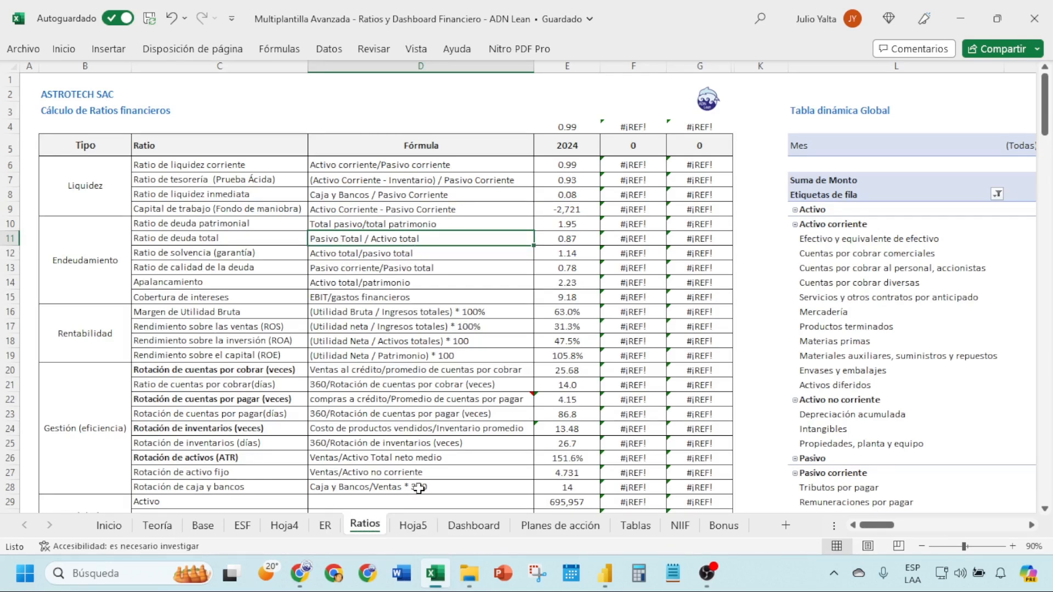
click(474, 525)
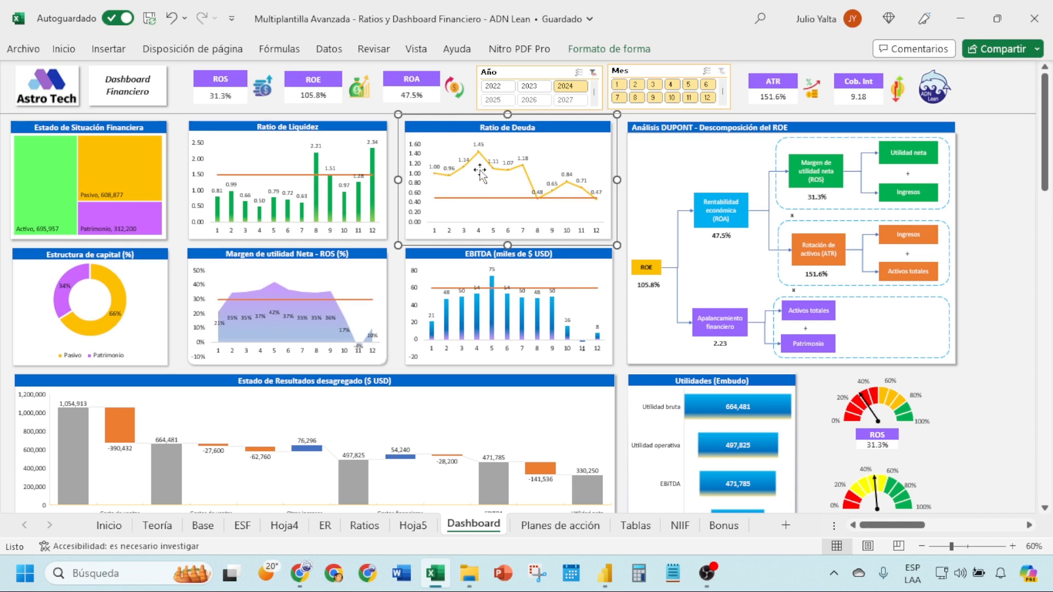
click(495, 86)
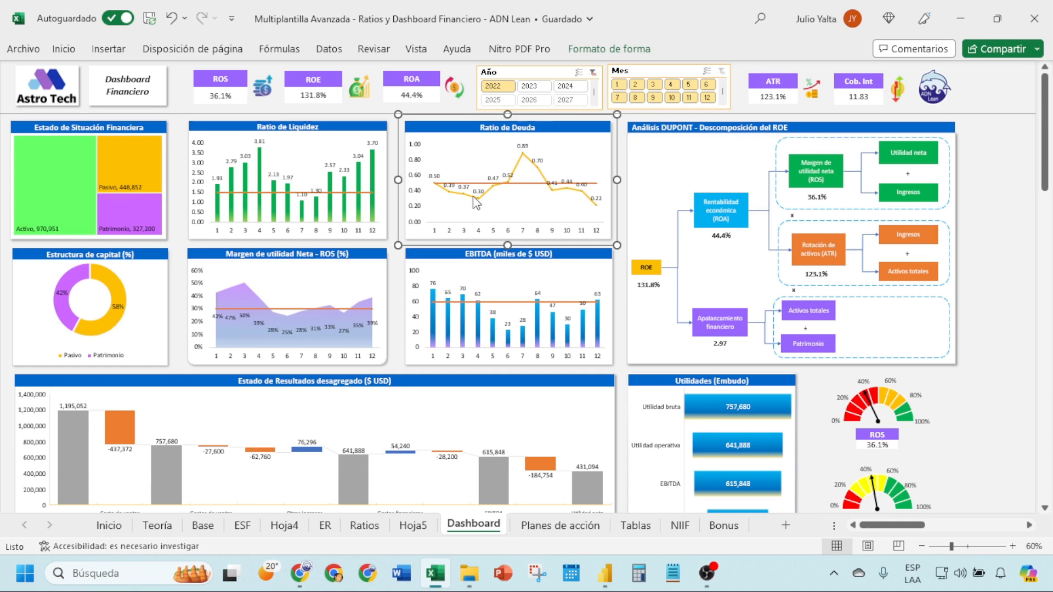
mouse_move(473, 197)
click(533, 86)
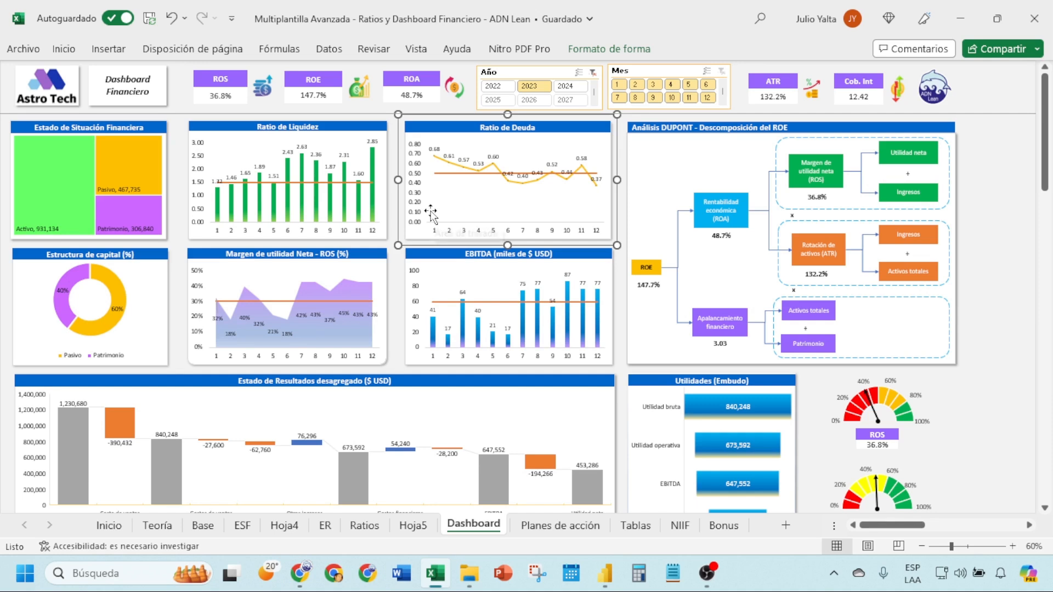
Compare the Ratio de Liquidez chart for 2022 and 2024, leaving the Dashboard's Año slicer on 2024.
click(387, 157)
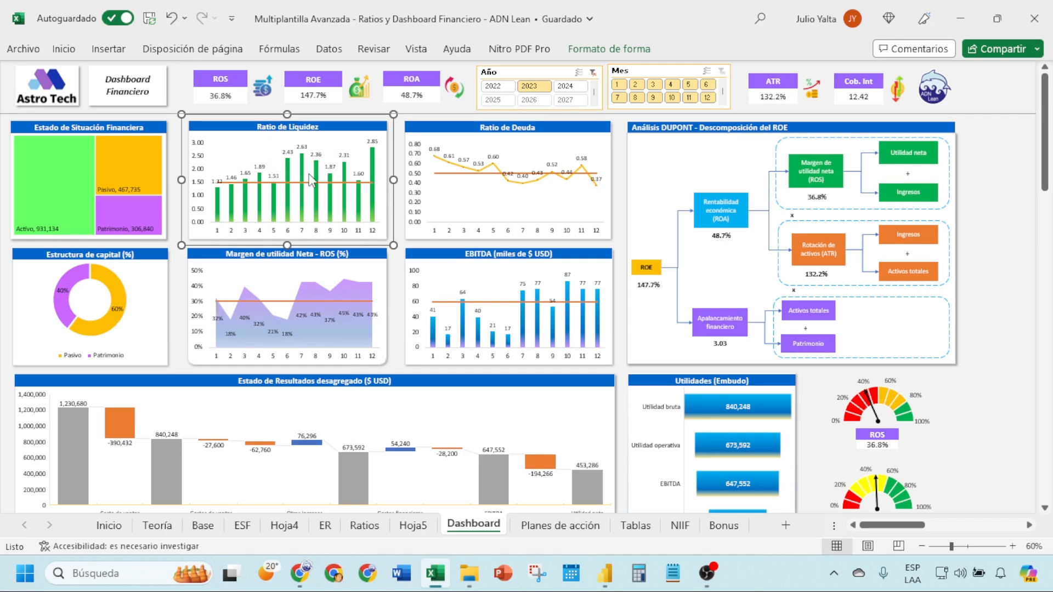
click(499, 89)
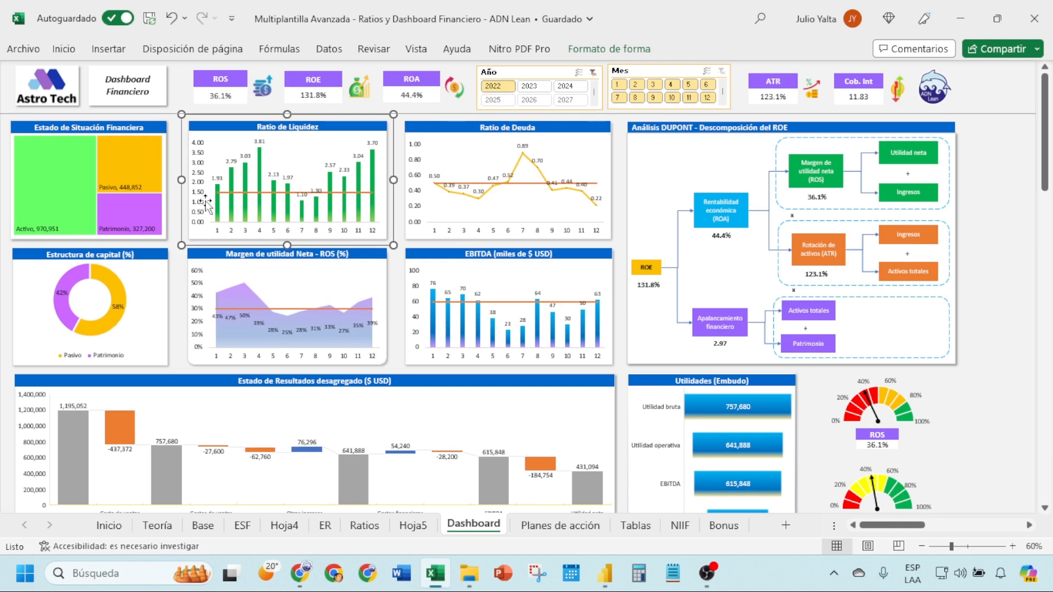
click(565, 86)
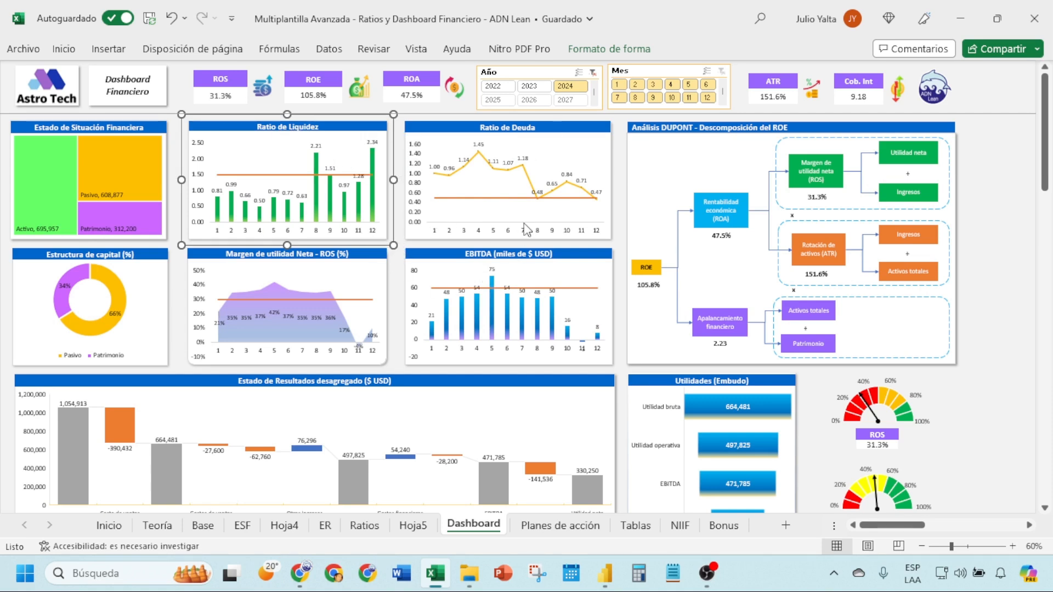
Review the ratio names and their liquidity, debt and profitability groups on the Ratios sheet.
click(365, 526)
drag(213, 159, 219, 436)
drag(121, 277, 137, 221)
click(90, 340)
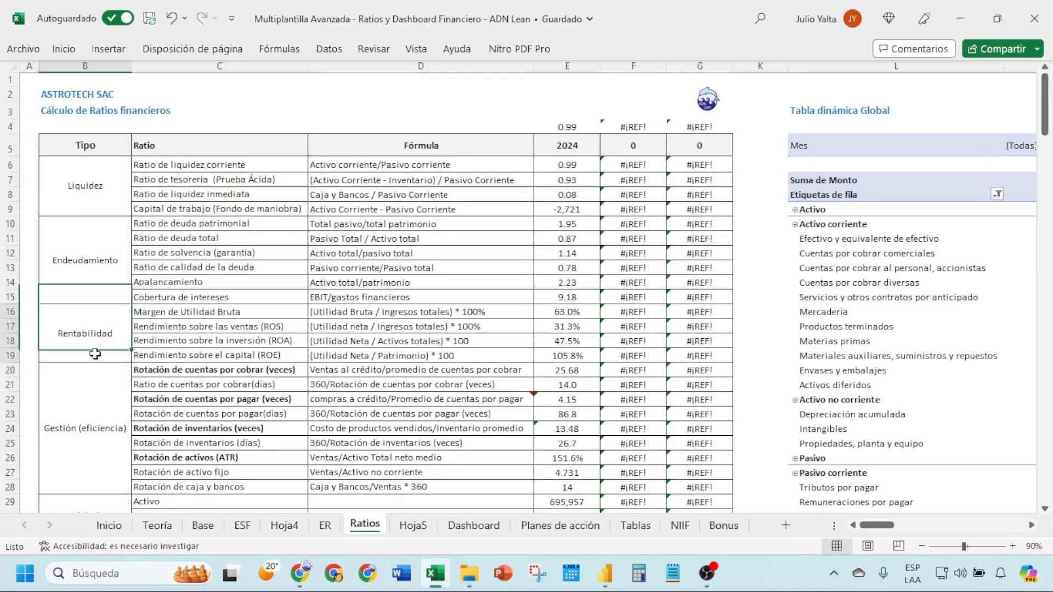
Go back to the Dashboard sheet and switch to the Dashboard Ratios financieros report in Power BI.
click(444, 527)
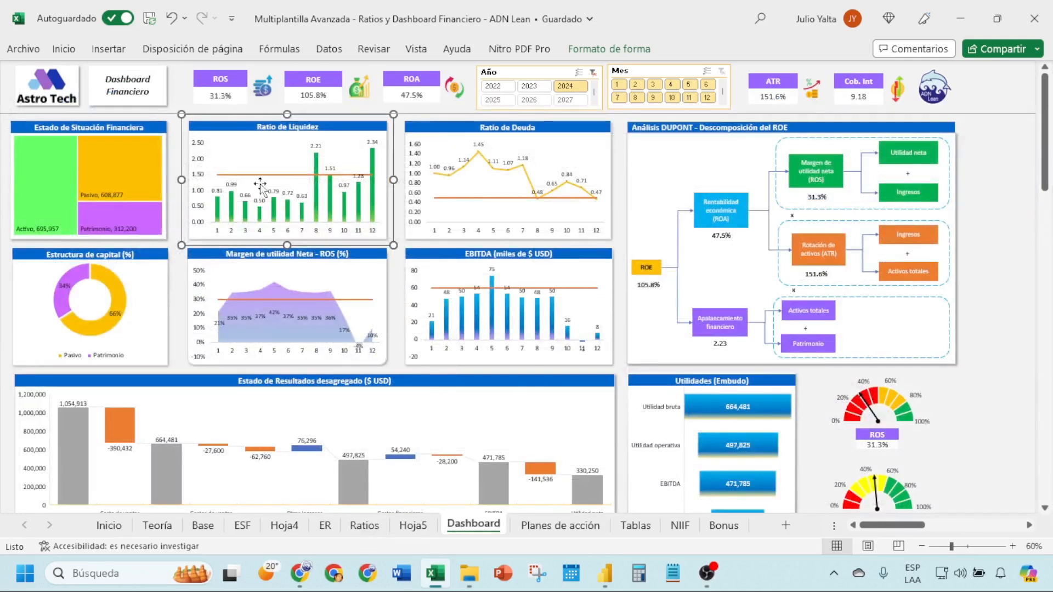
click(980, 207)
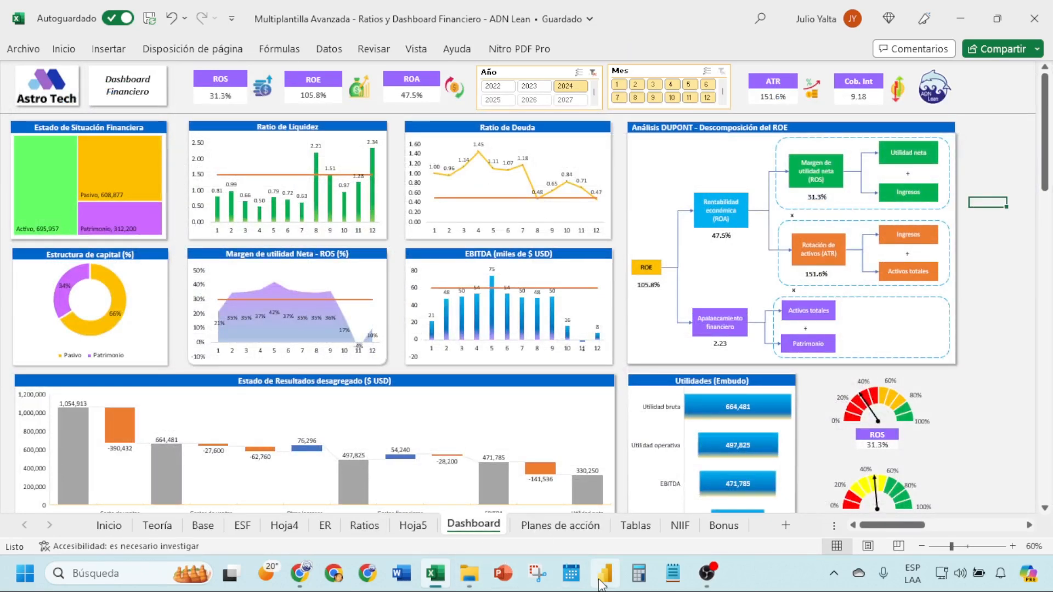
mouse_move(604, 573)
click(603, 517)
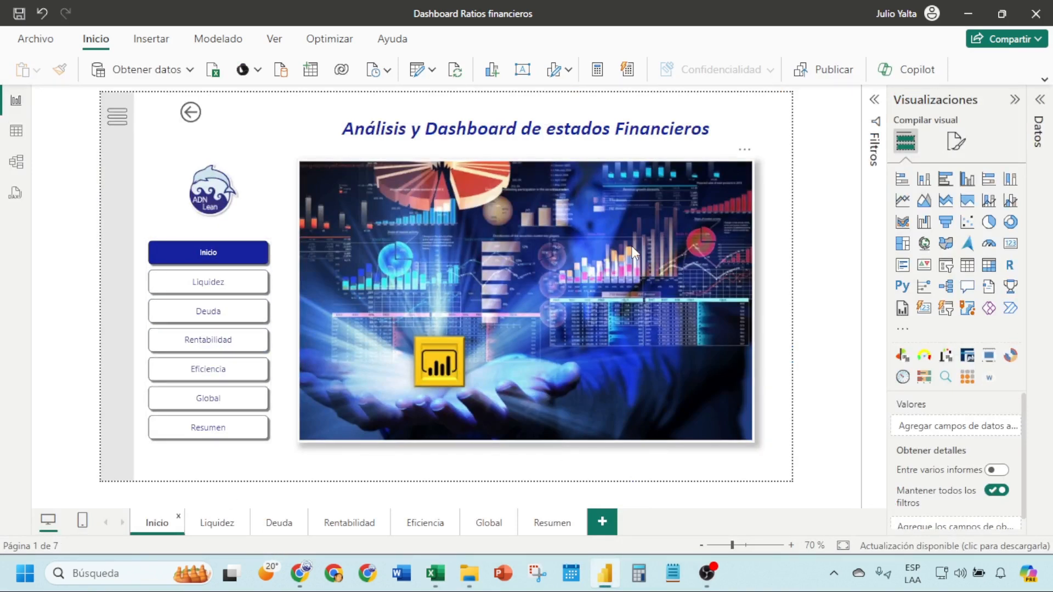
Browse the report's Liquidez, Deuda, Rentabilidad, Eficiencia and Global pages and examine their visuals.
ctrl+click(227, 289)
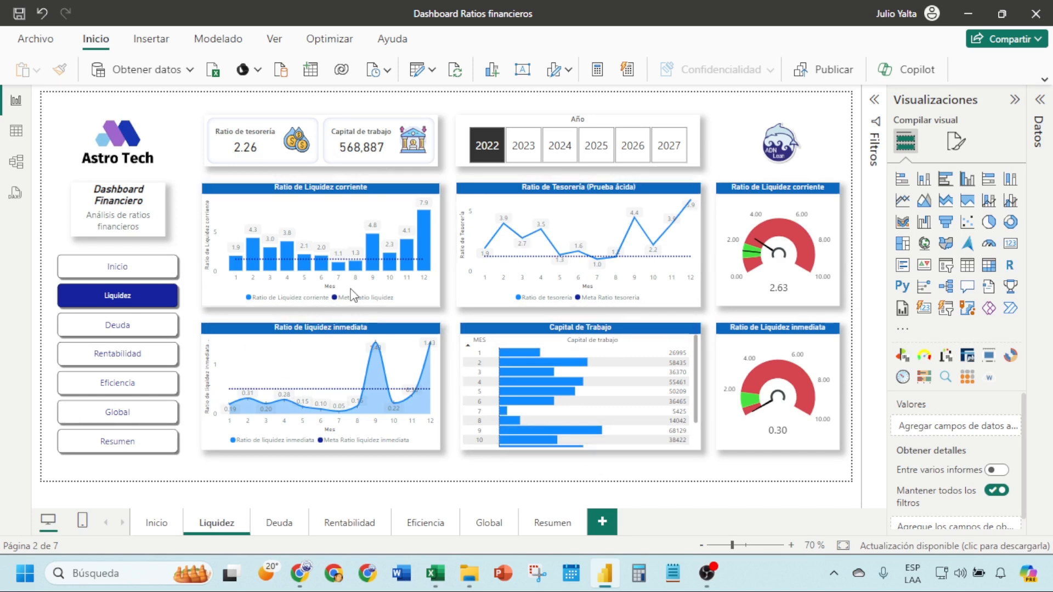
ctrl+click(138, 337)
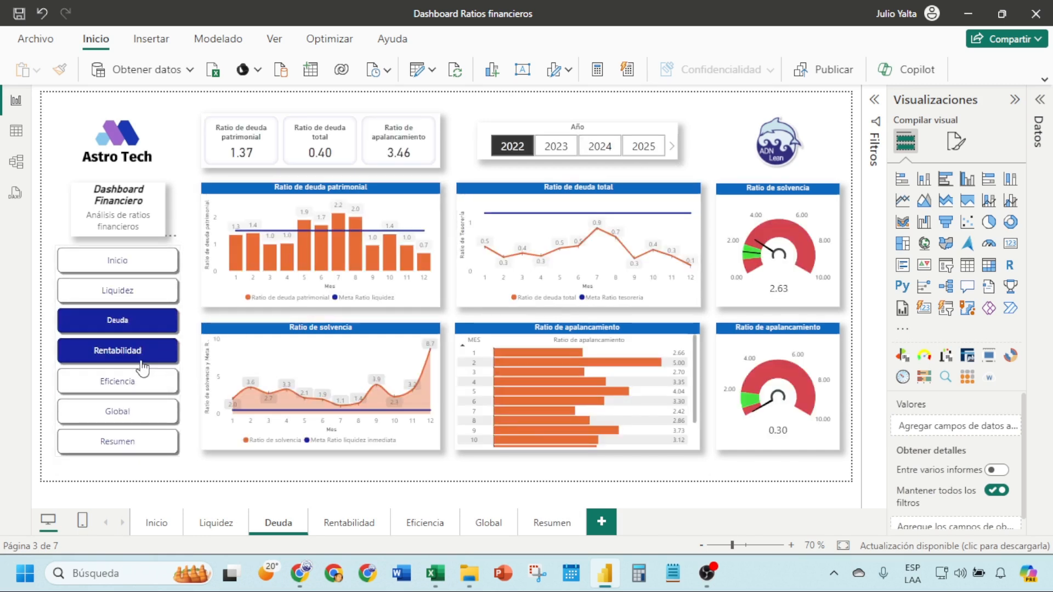
ctrl+click(137, 364)
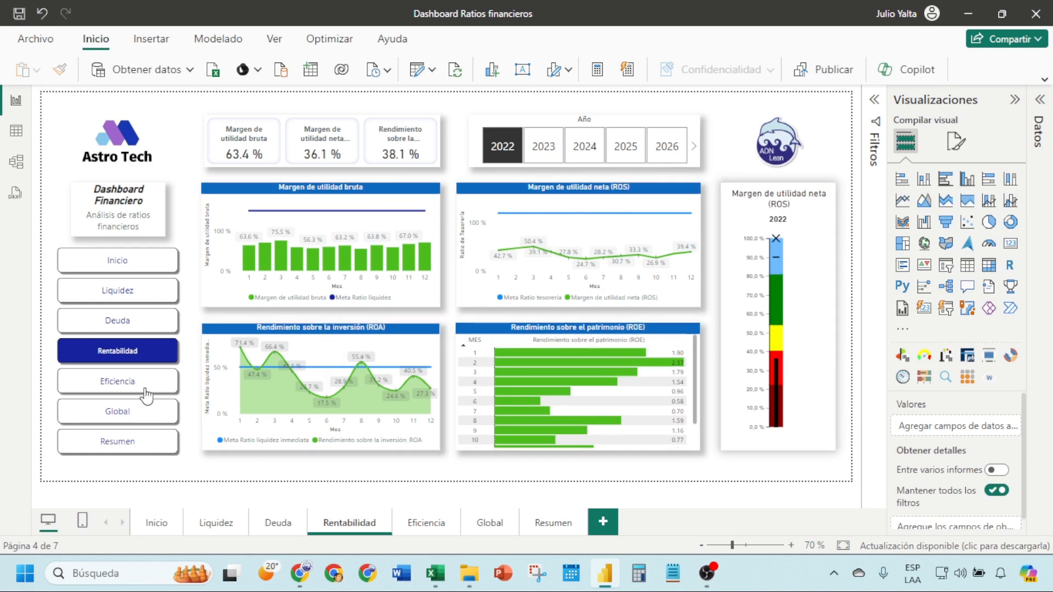
ctrl+click(123, 383)
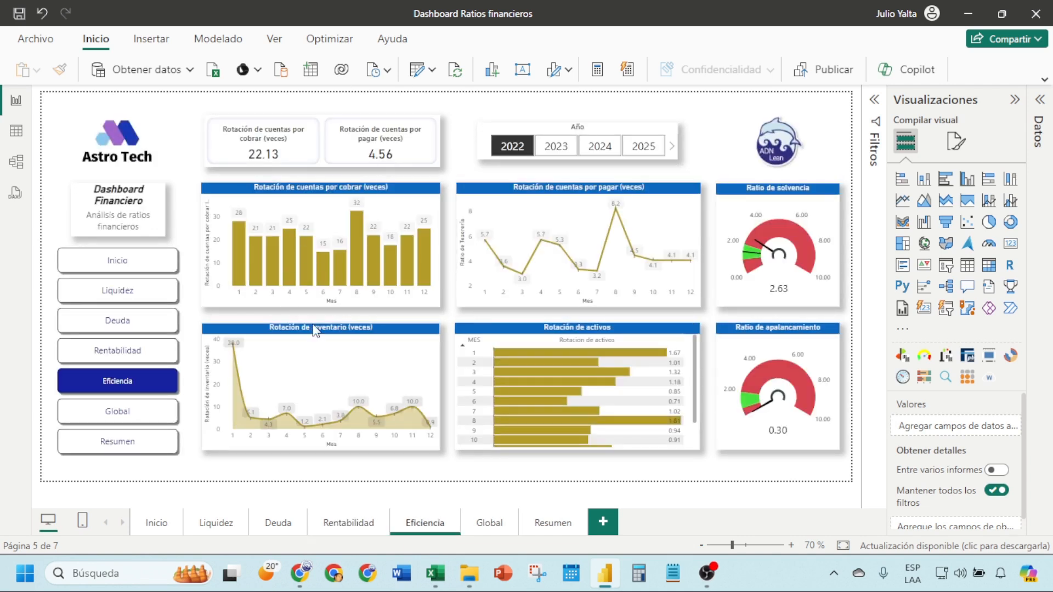
ctrl+click(134, 420)
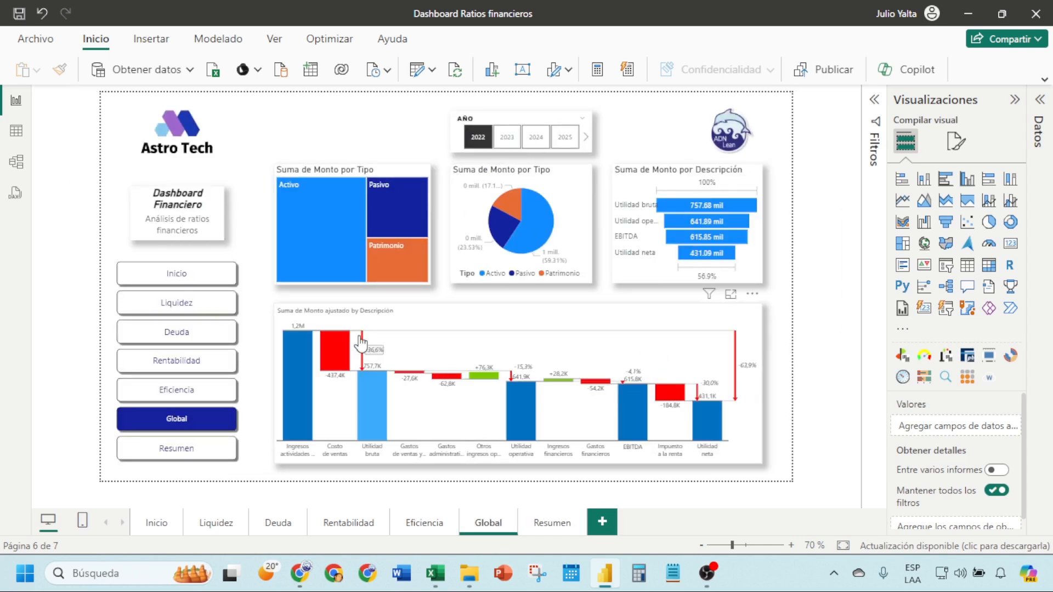
View the Power BI report's Resumen page and switch back to the Excel workbook's Dashboard.
click(167, 451)
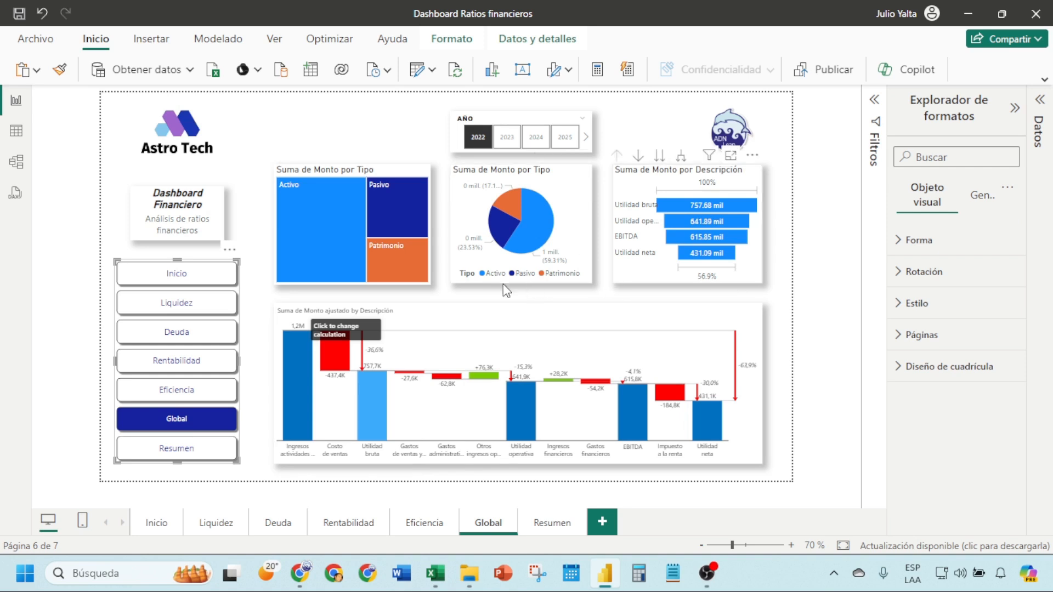
ctrl+click(168, 451)
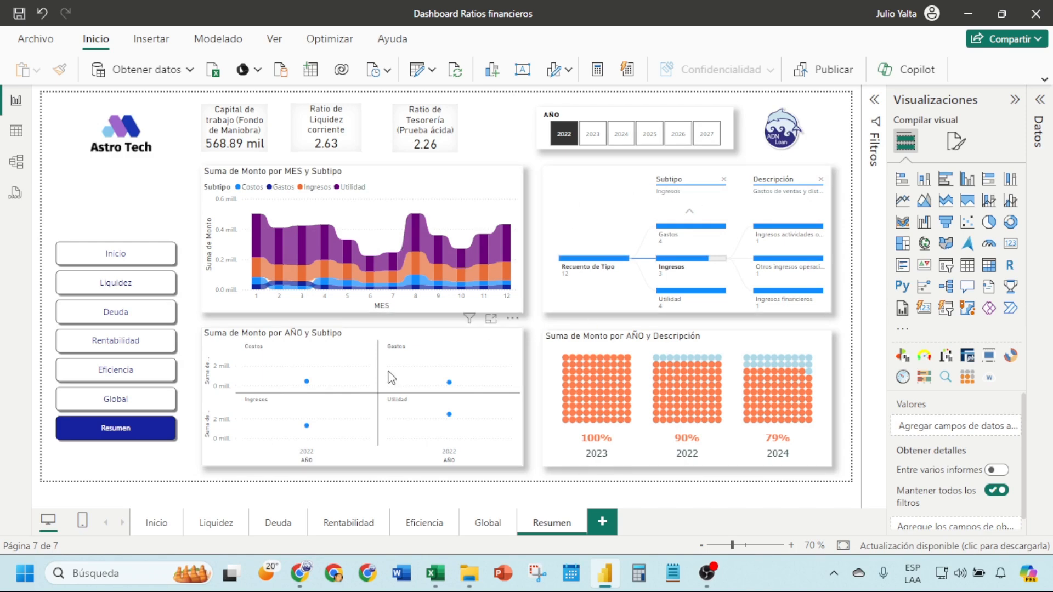
click(968, 14)
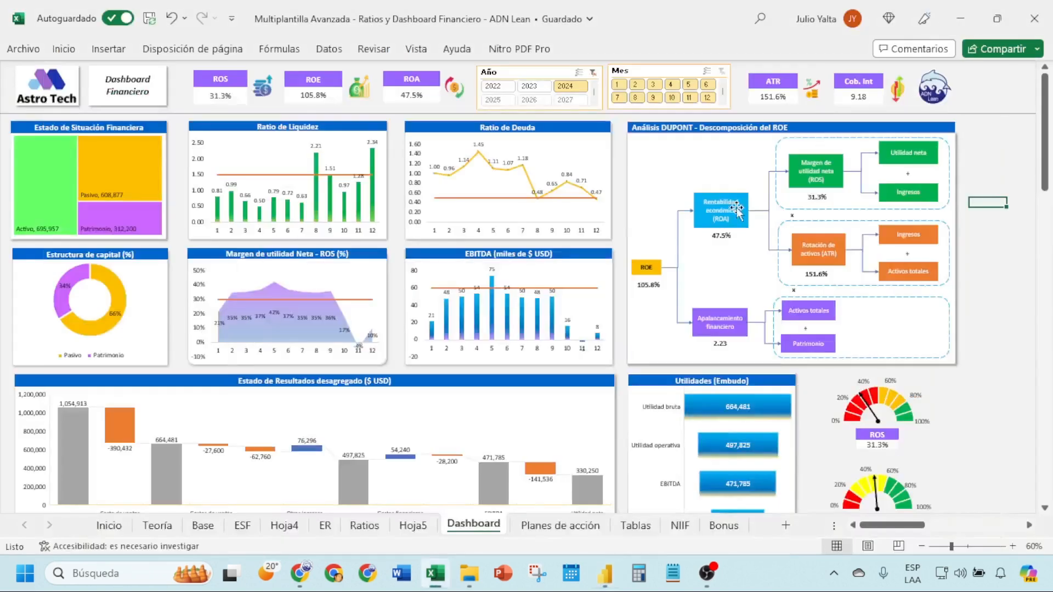
Look over the Dashboard's charts and examine the ROE node that starts the Análisis DUPONT diagram.
scroll(658, 236, down, 3)
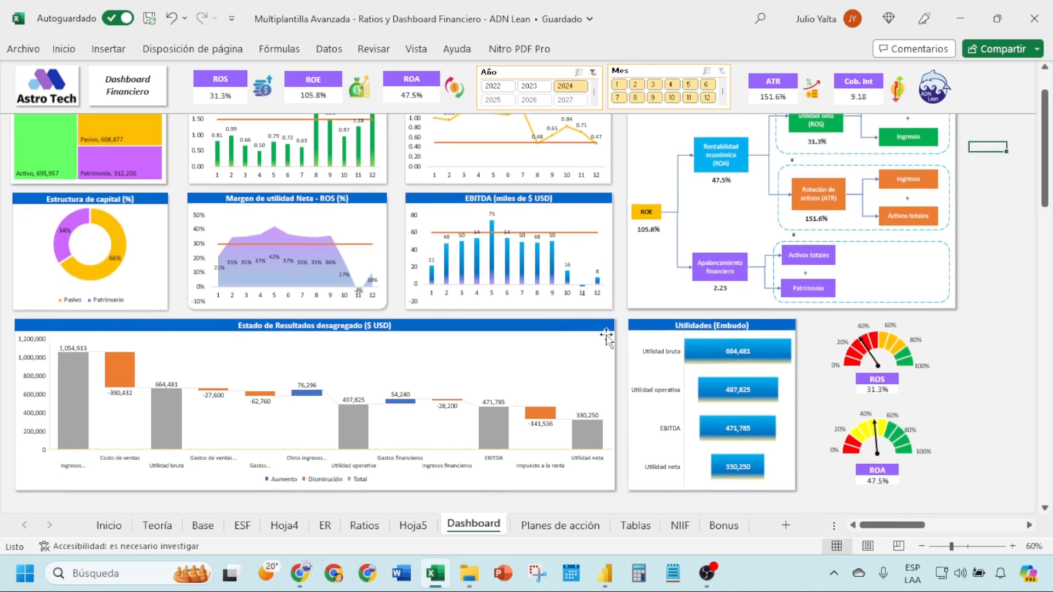
scroll(657, 237, up, 3)
click(656, 163)
click(1001, 268)
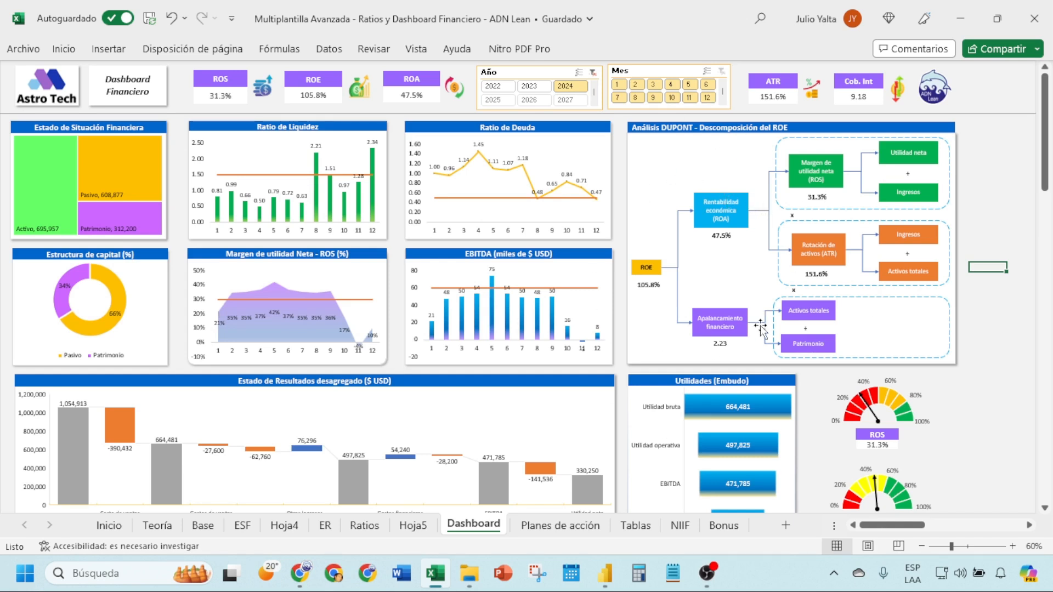
click(653, 285)
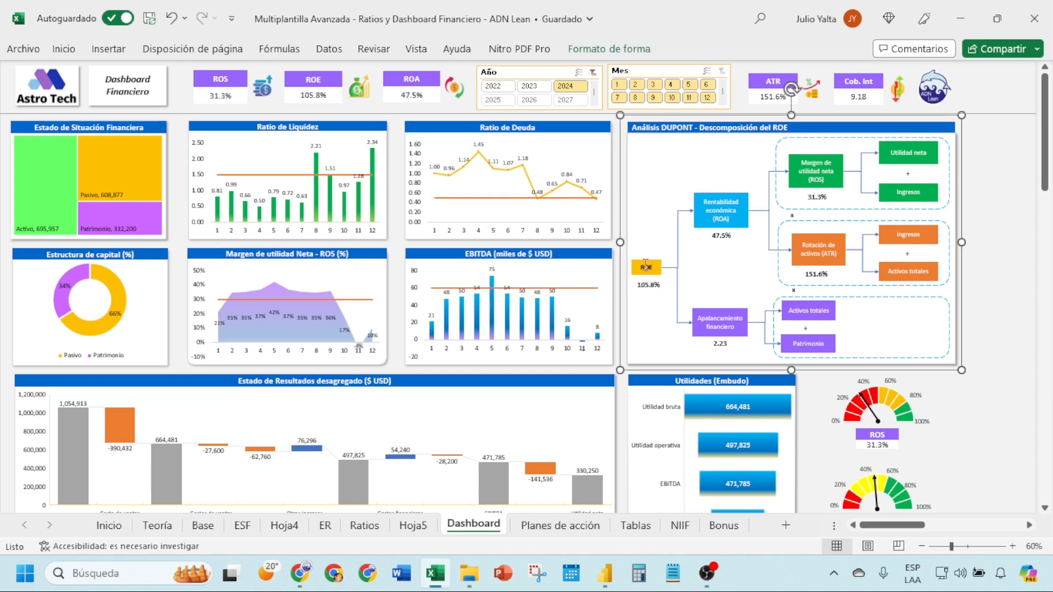
click(653, 278)
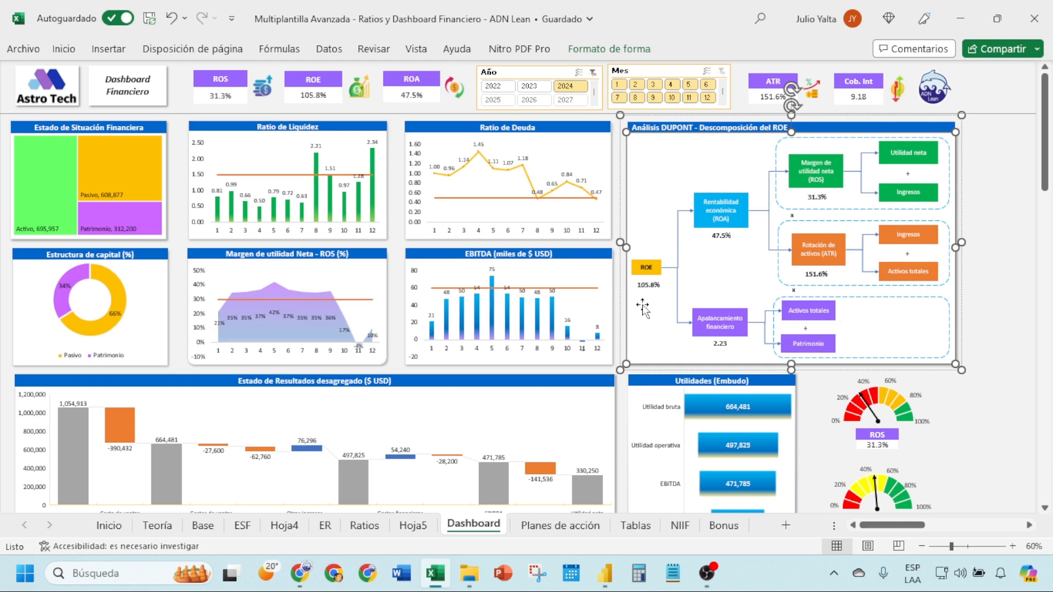
click(967, 220)
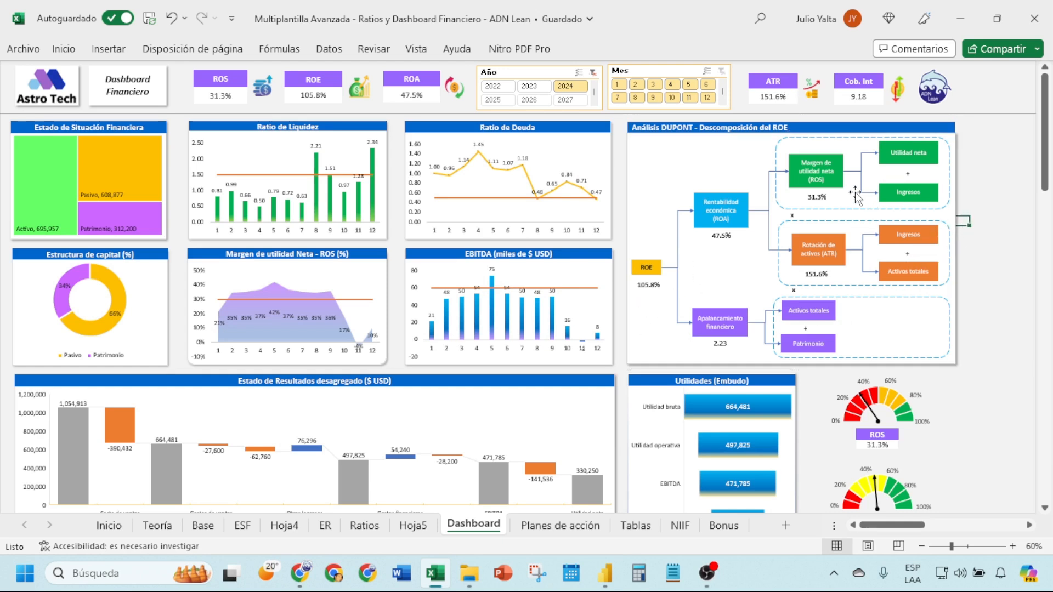
Examine the DuPont diagram's Margen de utilidad neta (ROS) branch, including its Utilidad neta and Ingresos components.
double_click(838, 187)
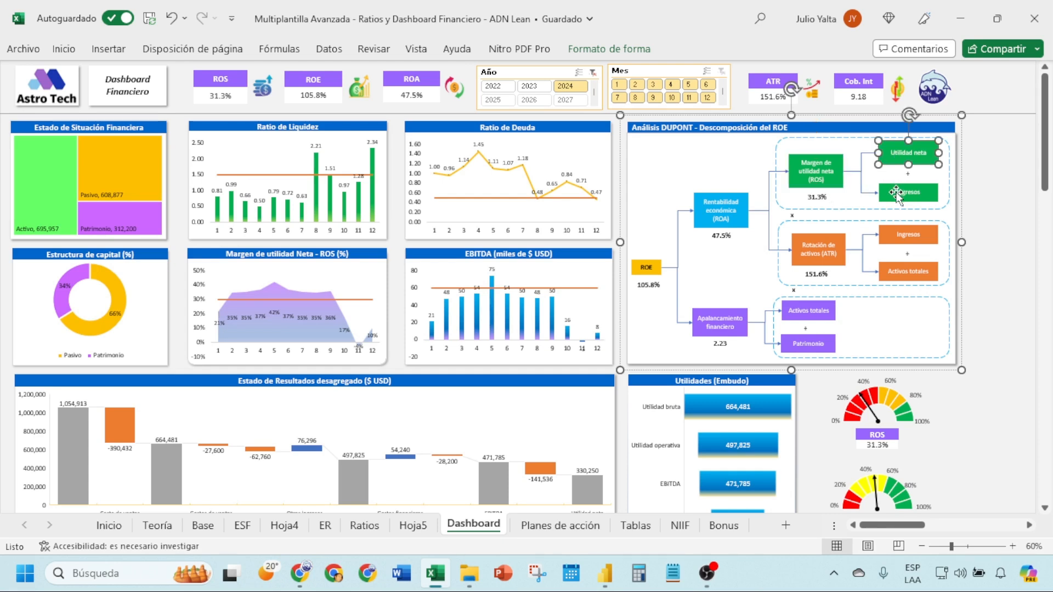
click(897, 192)
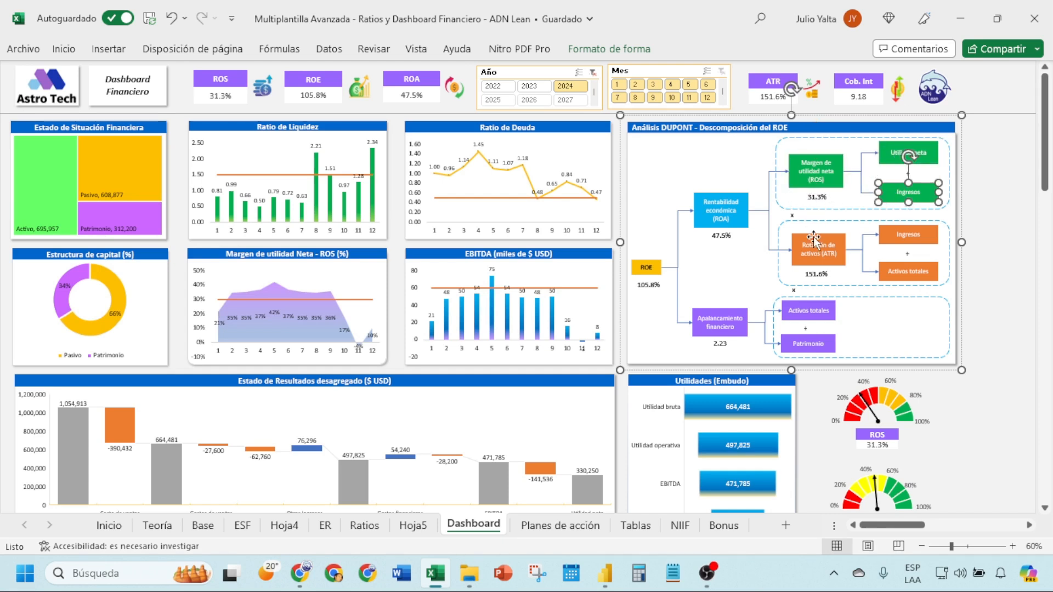
click(806, 263)
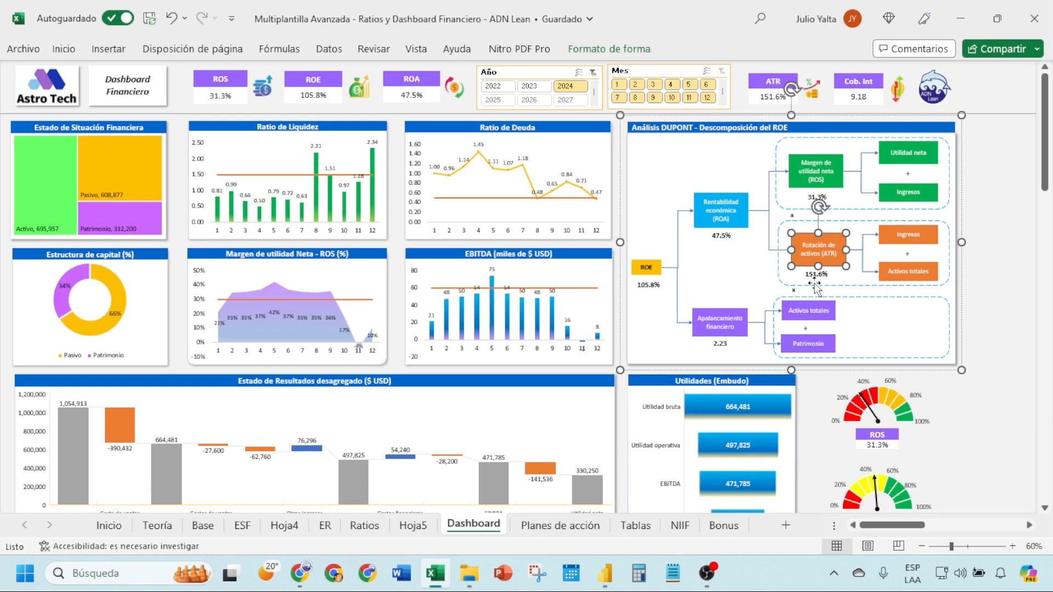
click(806, 164)
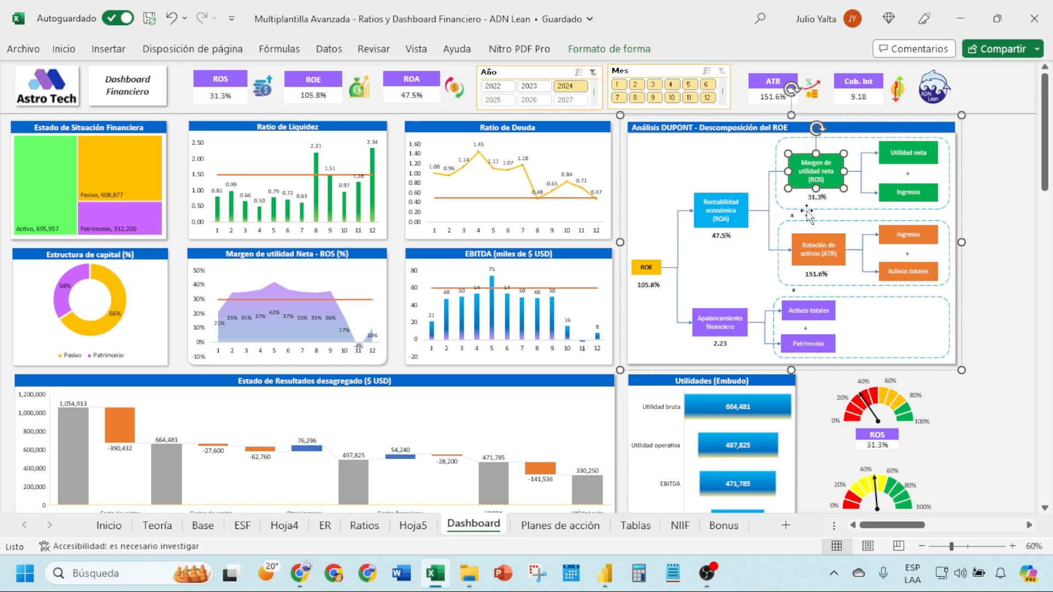
click(805, 184)
click(890, 197)
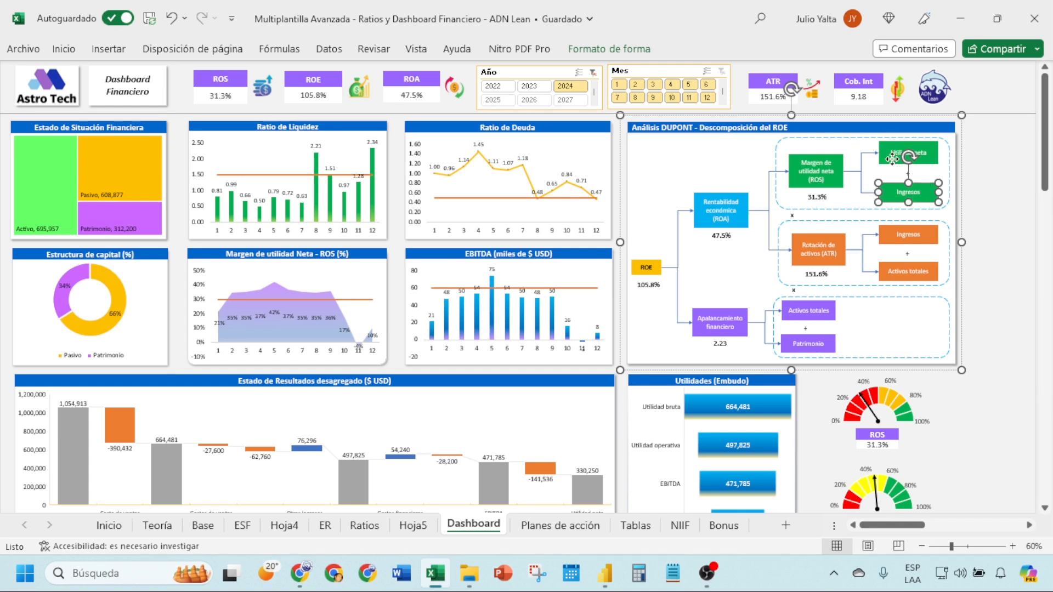
drag(923, 174, 917, 198)
click(817, 198)
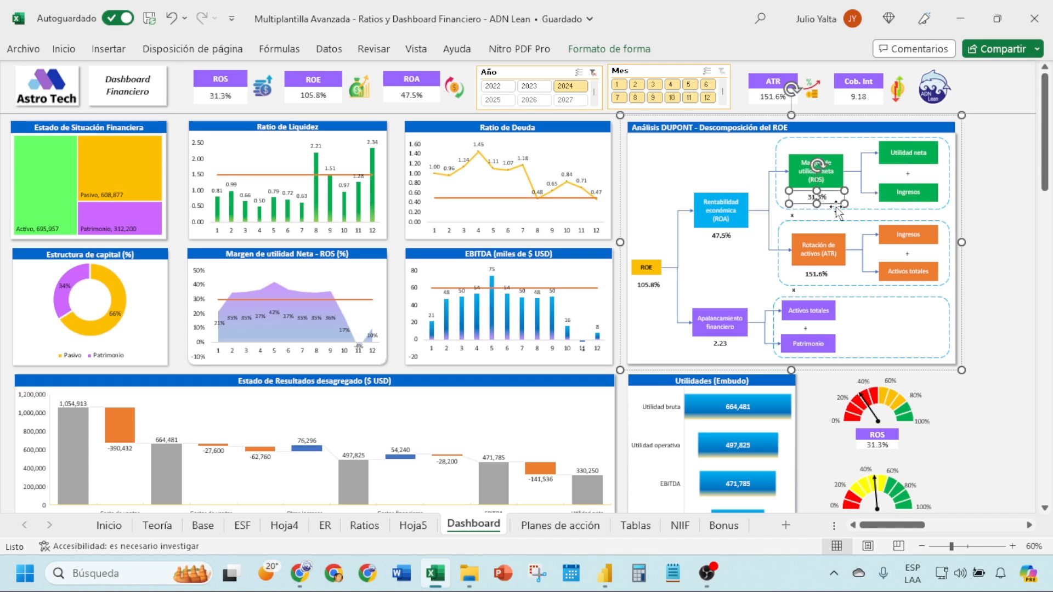
Examine the Rotación de activos (ATR) branch with its Ingresos and Activos totales components and its resulting value.
click(818, 255)
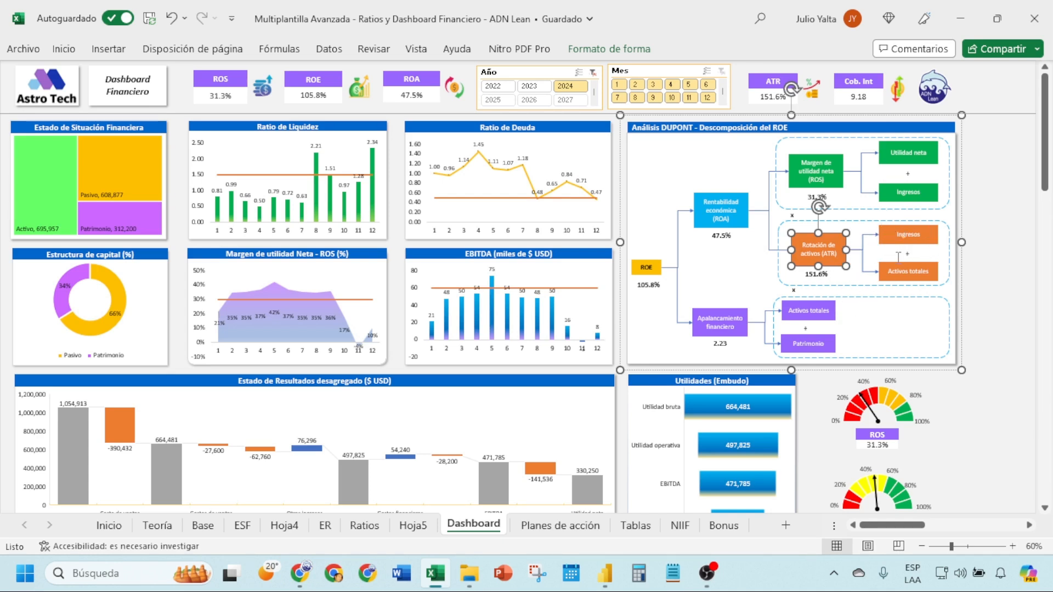
click(895, 265)
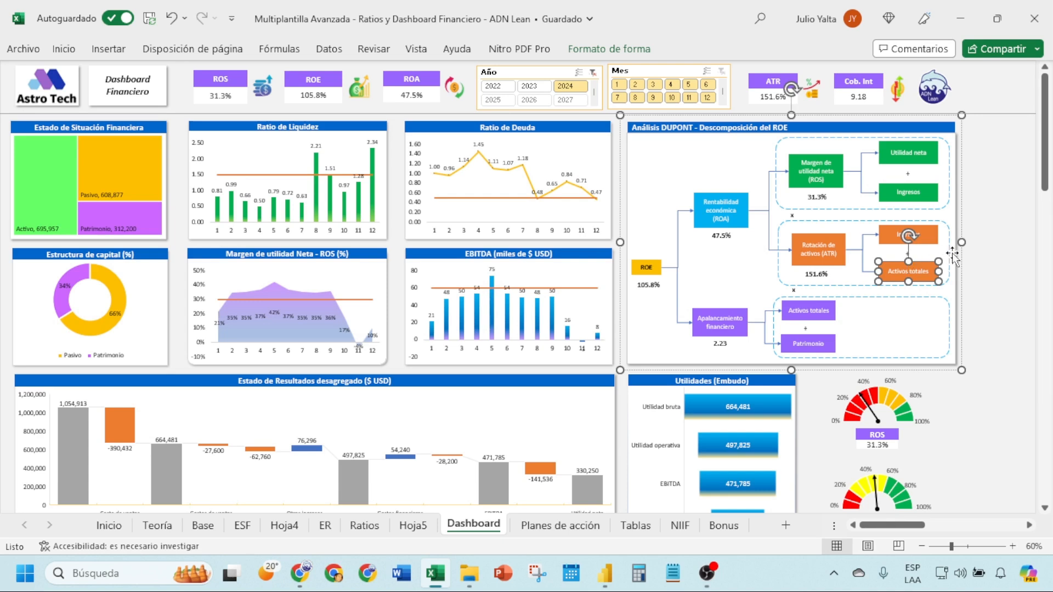
click(957, 255)
click(842, 280)
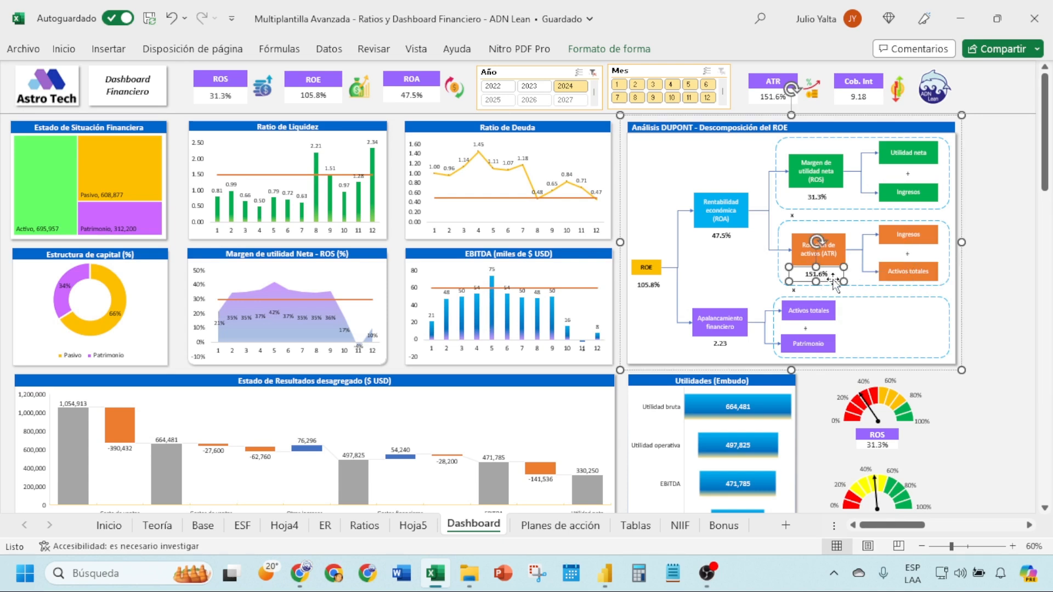
click(984, 248)
Examine the Apalancamiento financiero branch, checking its value and its Activos totales and Patrimonio components.
click(730, 339)
click(729, 340)
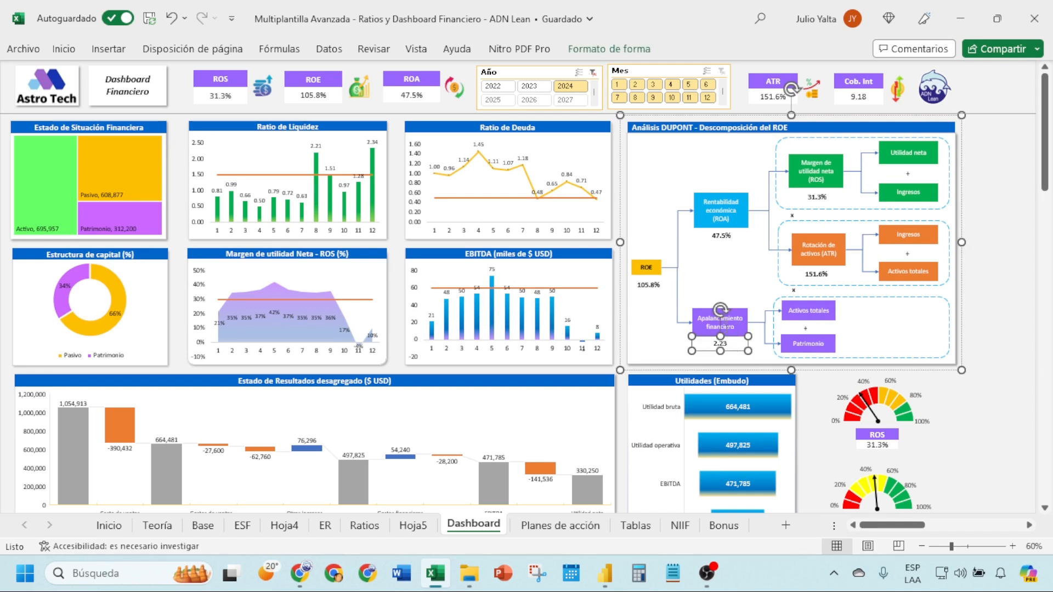
click(725, 326)
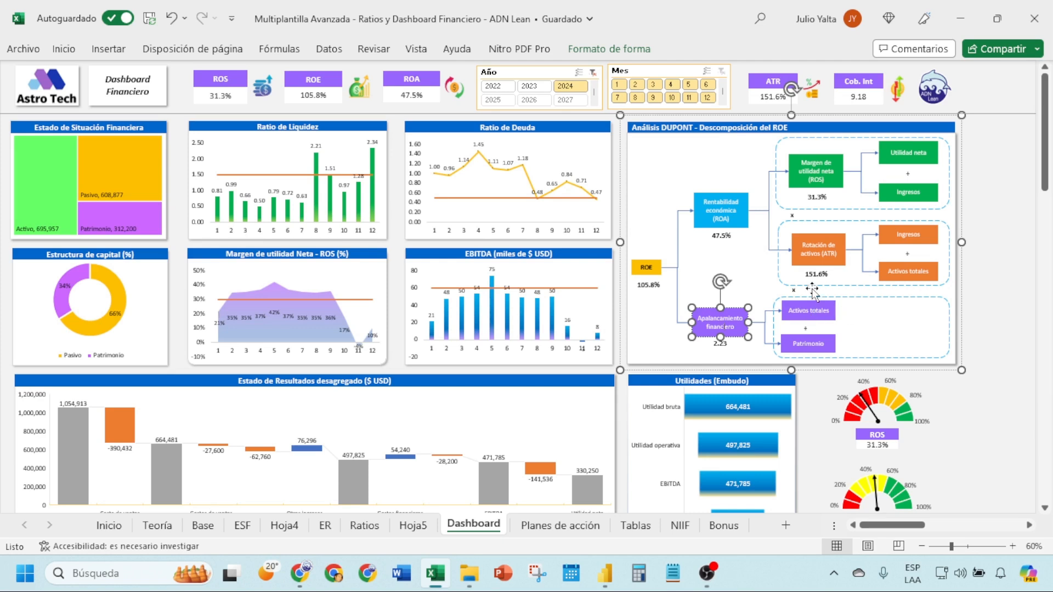
click(800, 350)
click(795, 354)
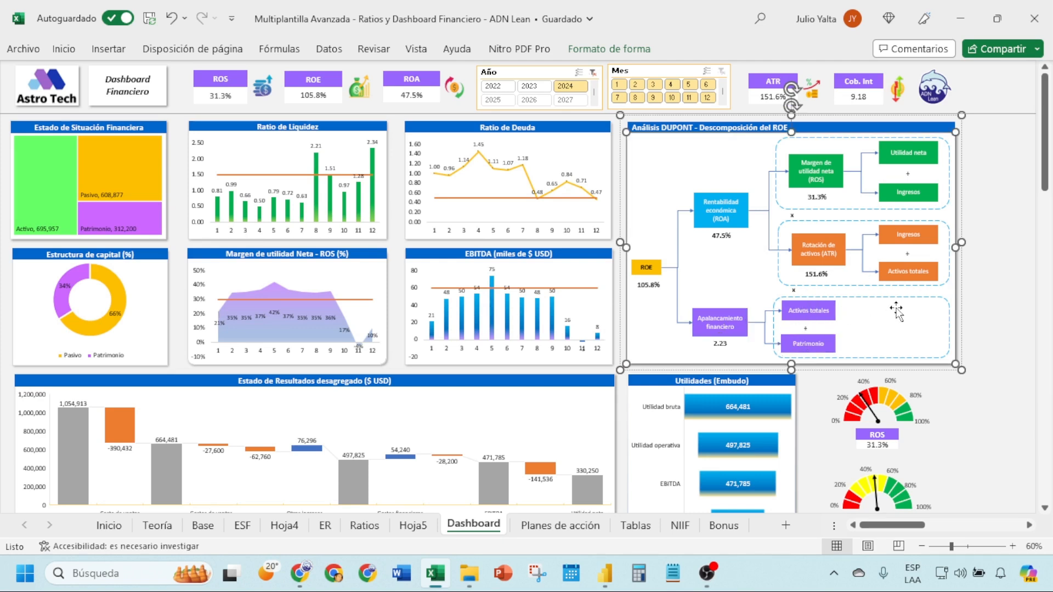
click(720, 346)
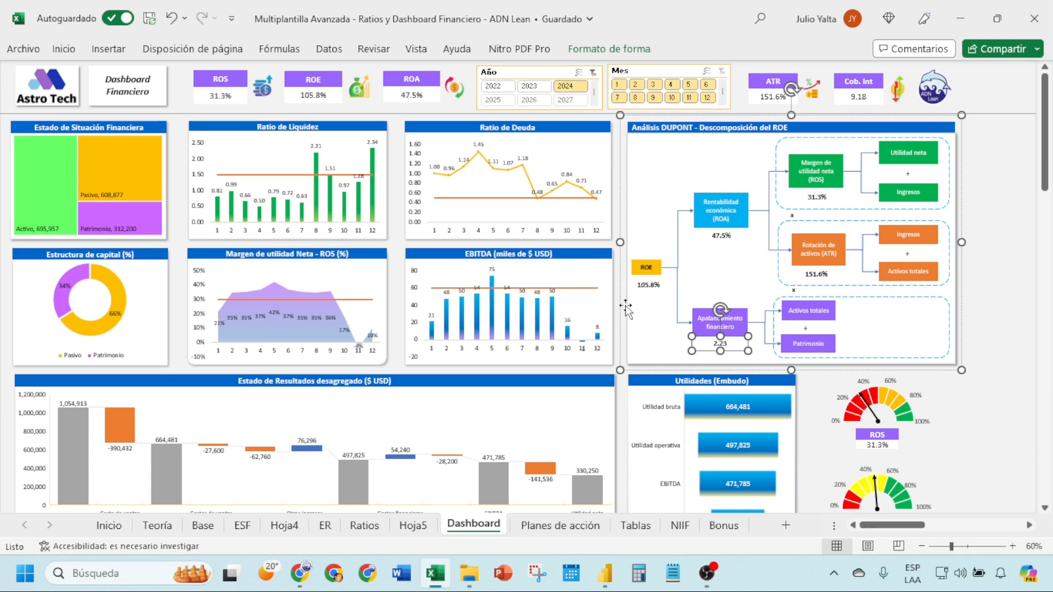
Return to the ROE value in the DuPont diagram and relate it to its three component branches.
click(640, 285)
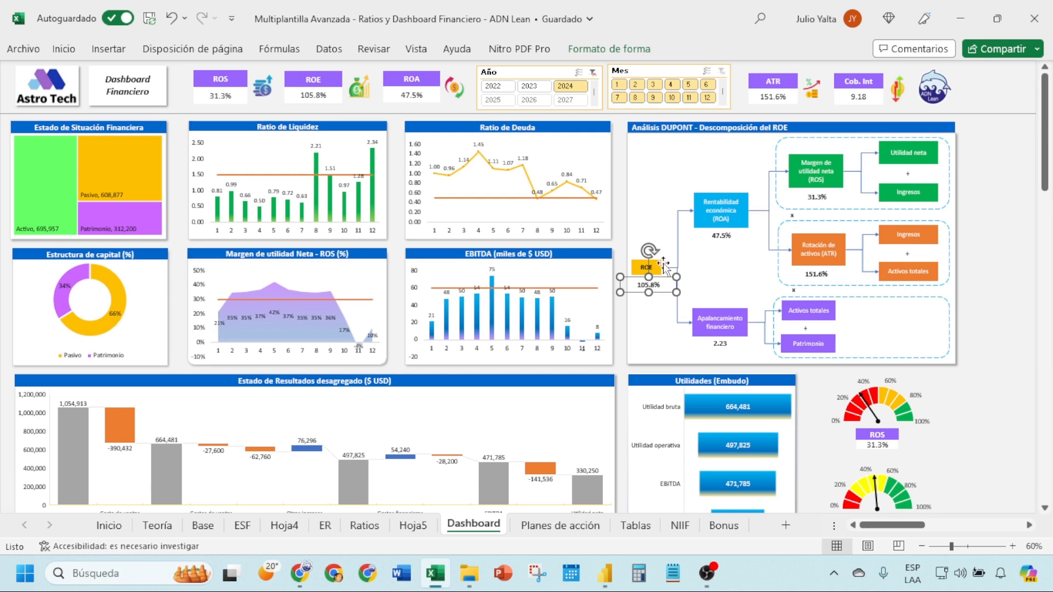
click(636, 266)
click(637, 267)
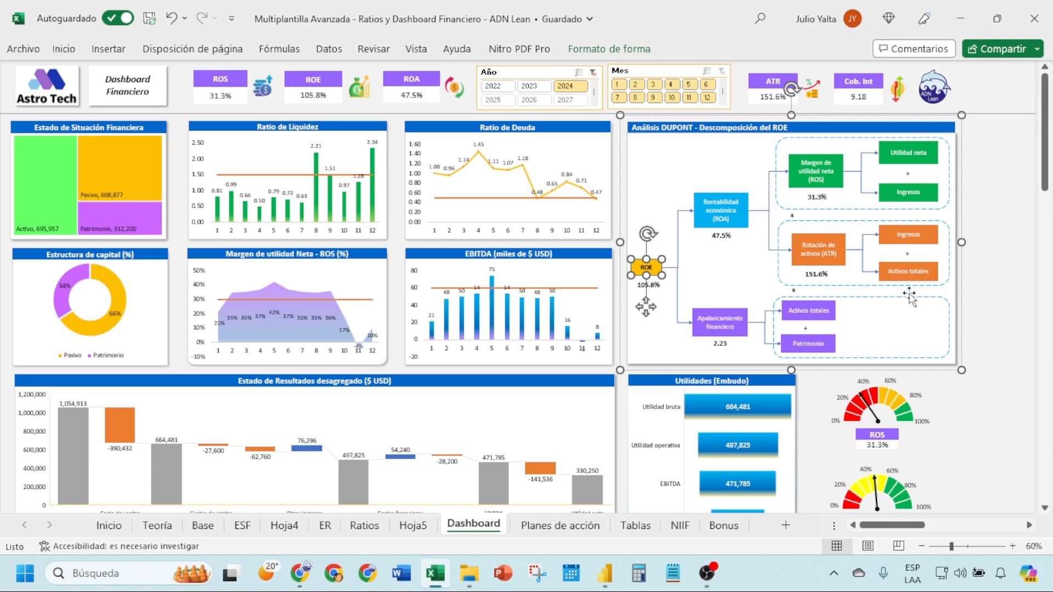
click(969, 268)
Compare the DuPont breakdown for 2022, 2023 and 2024 with the Año slicer, leaving it on 2024.
click(498, 85)
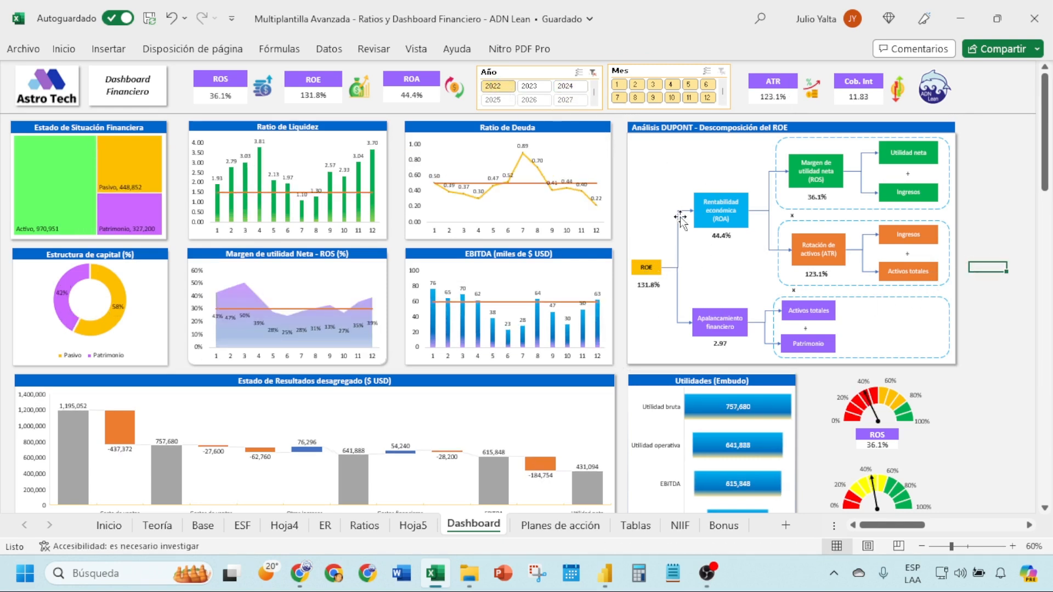
click(530, 86)
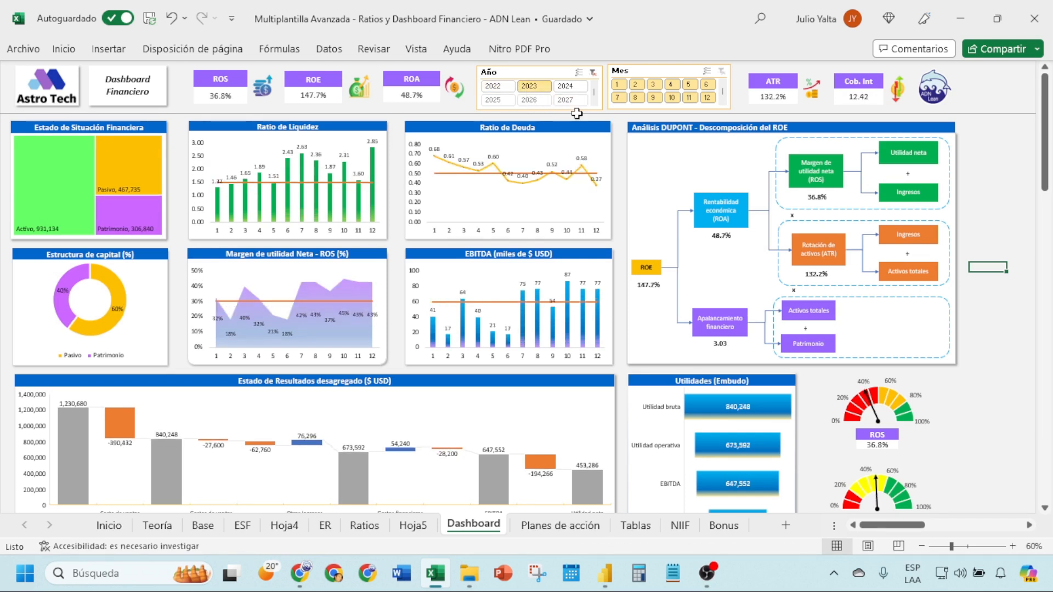
click(565, 86)
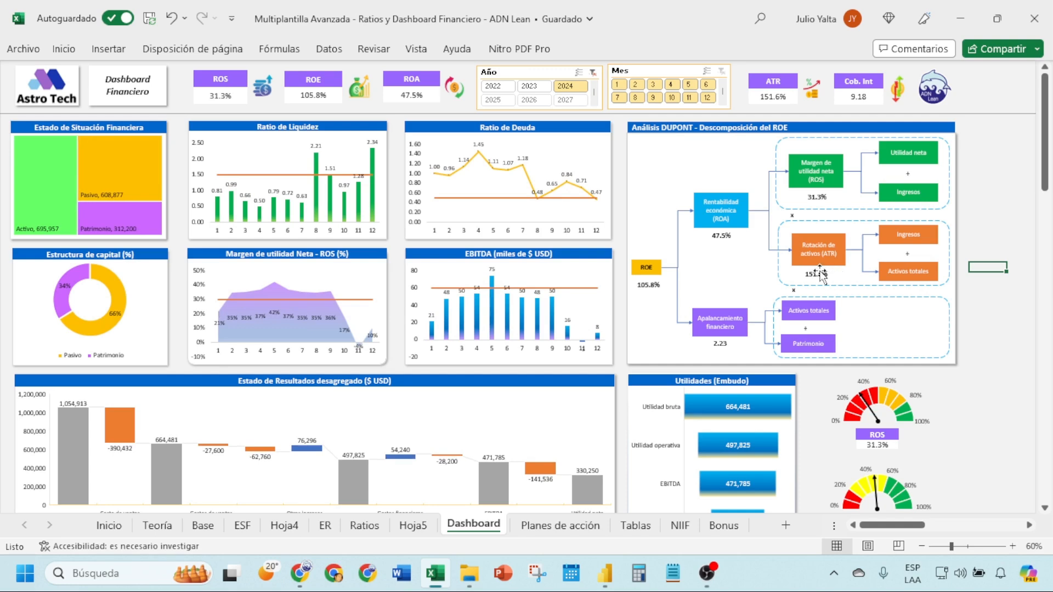
Review the Dashboard's 2024 charts, from the liquidity and debt ratios to the income statement waterfall, profit funnel and gauges.
scroll(466, 324, down, 3)
scroll(417, 296, up, 3)
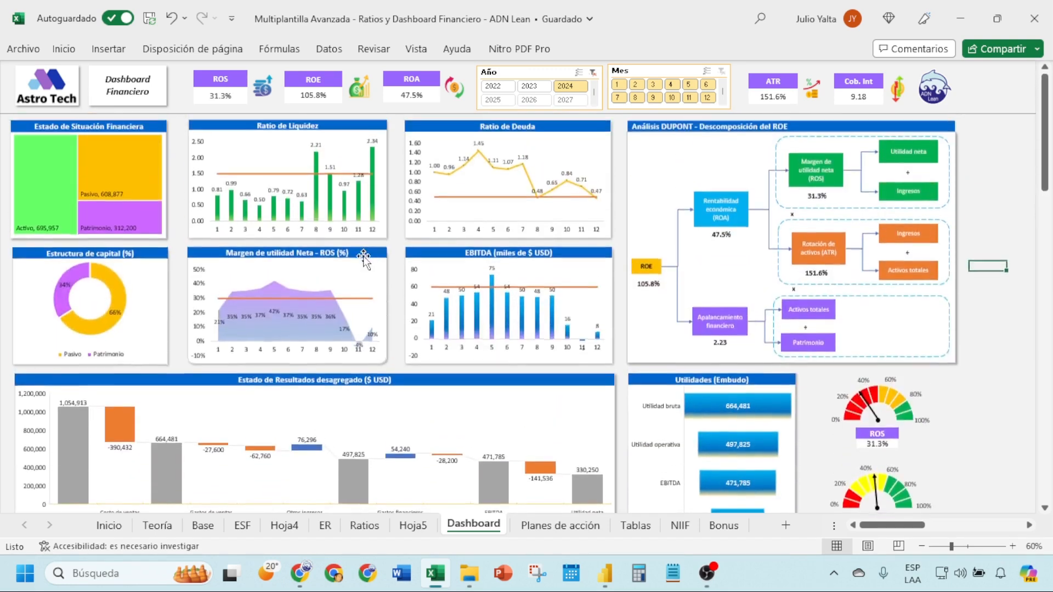
scroll(527, 253, down, 1)
scroll(535, 247, up, 1)
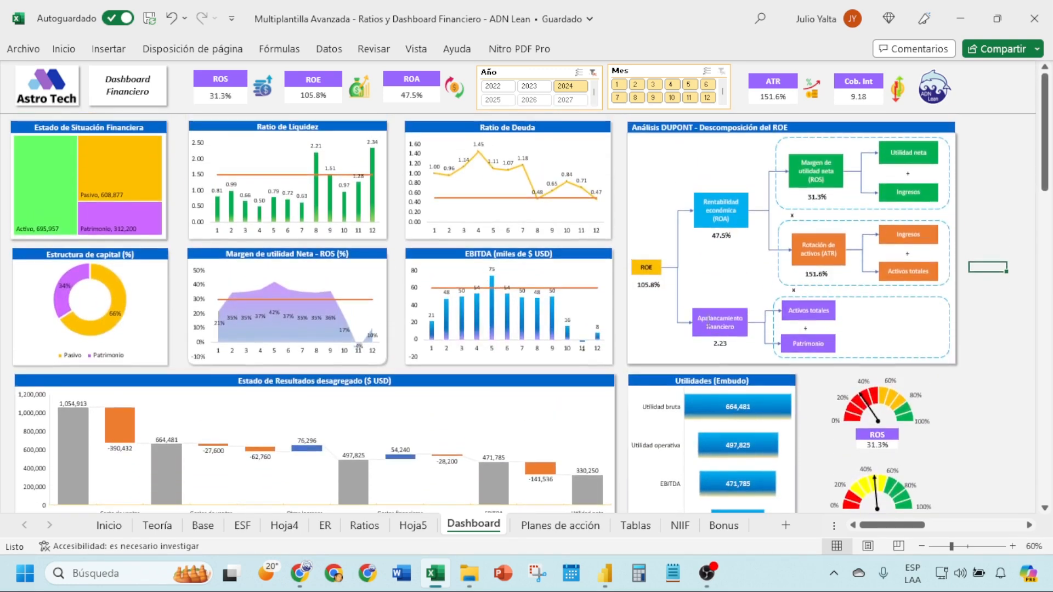
scroll(604, 197, down, 5)
scroll(673, 155, up, 5)
scroll(527, 271, down, 2)
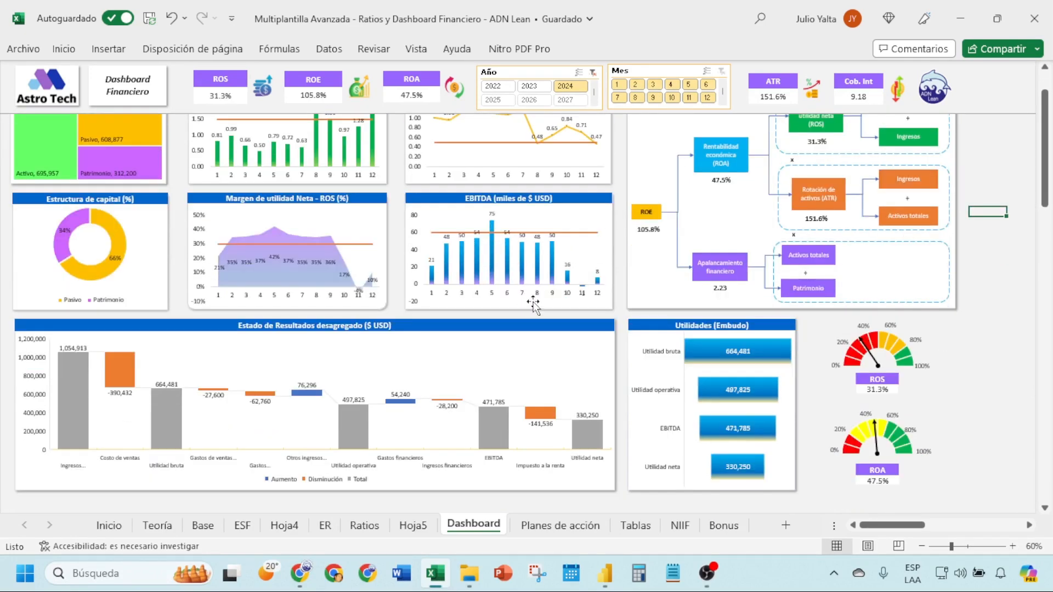
scroll(582, 258, up, 2)
Review the Dashboard for month 5 of 2023, then clear the Mes filter and leave Año on 2023.
click(530, 88)
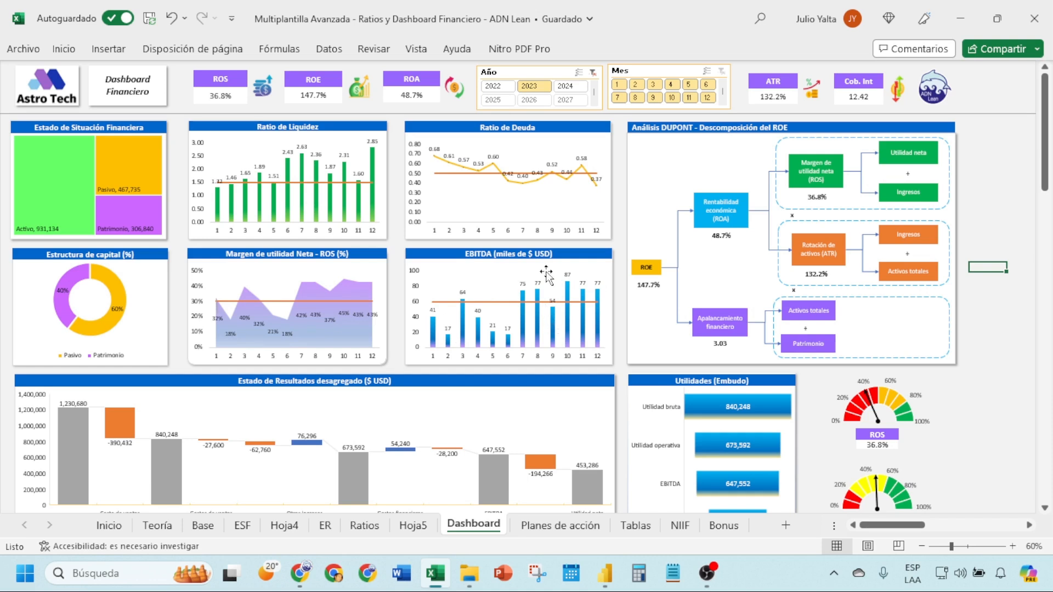
click(688, 84)
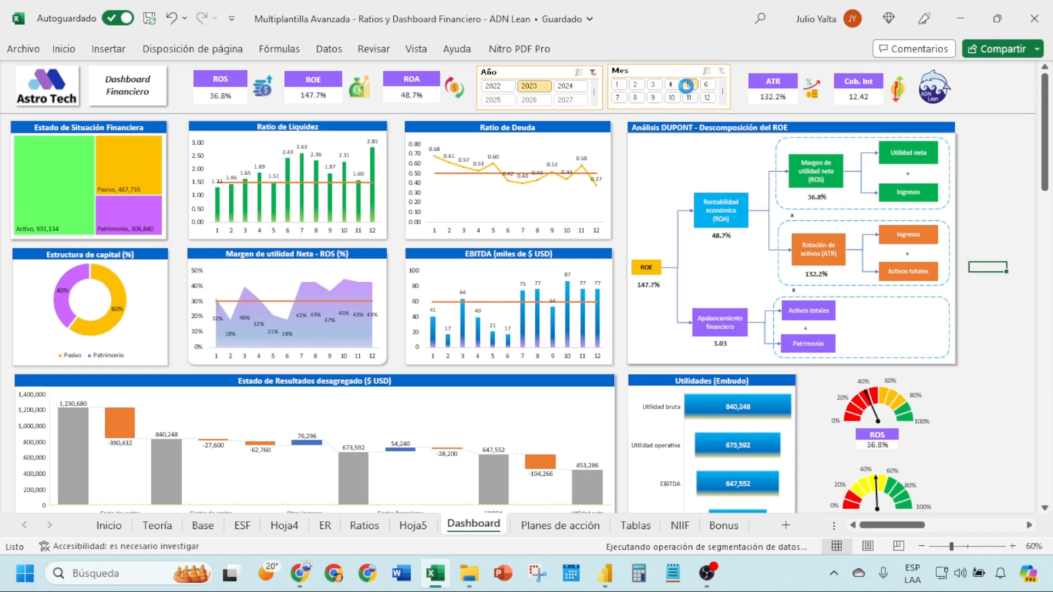
scroll(429, 278, down, 3)
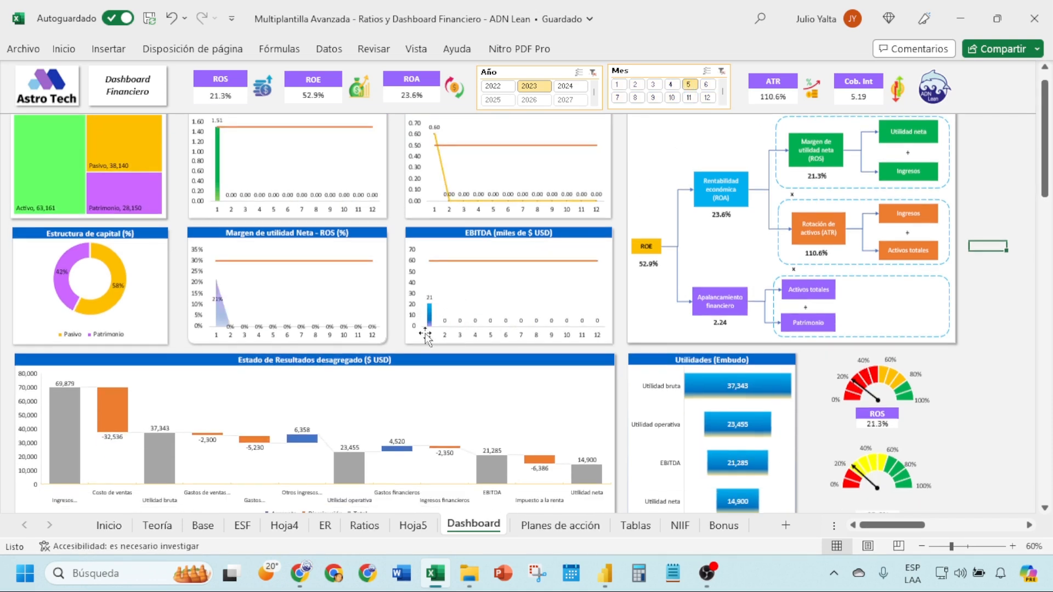
scroll(429, 278, down, 3)
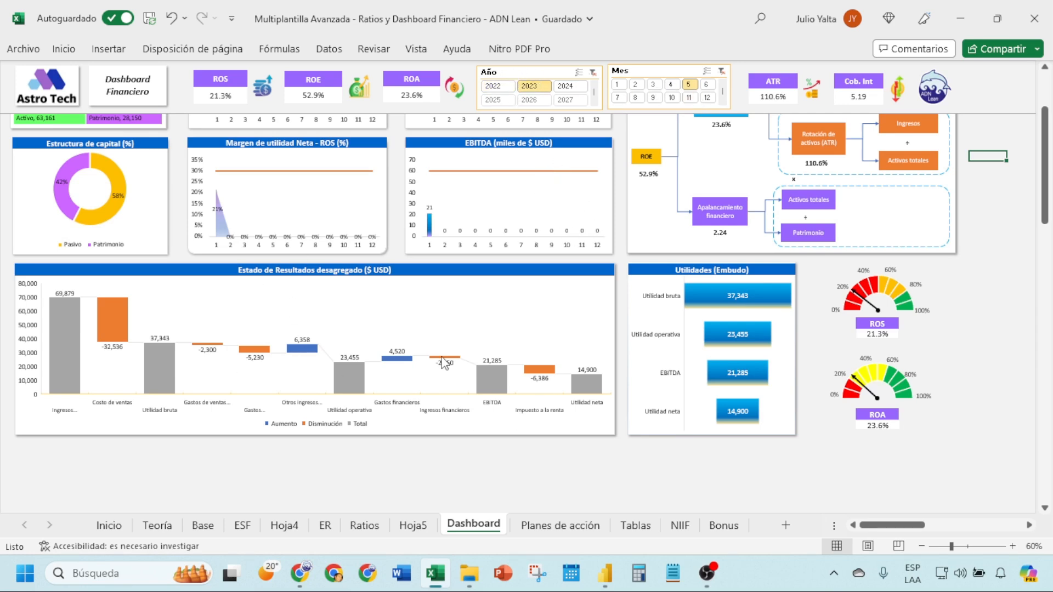
scroll(442, 351, up, 5)
scroll(436, 332, down, 3)
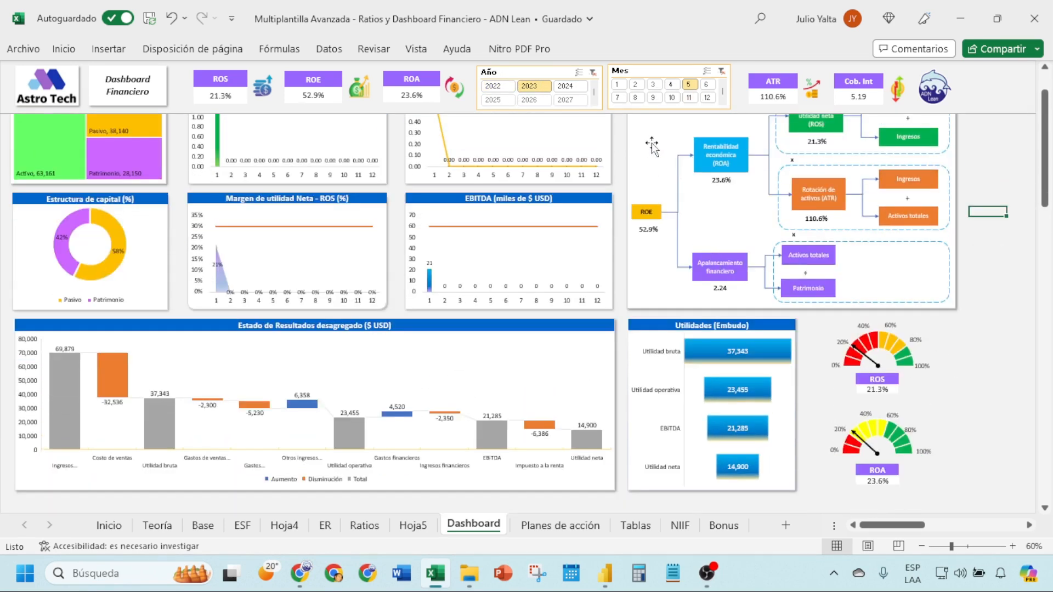
click(721, 71)
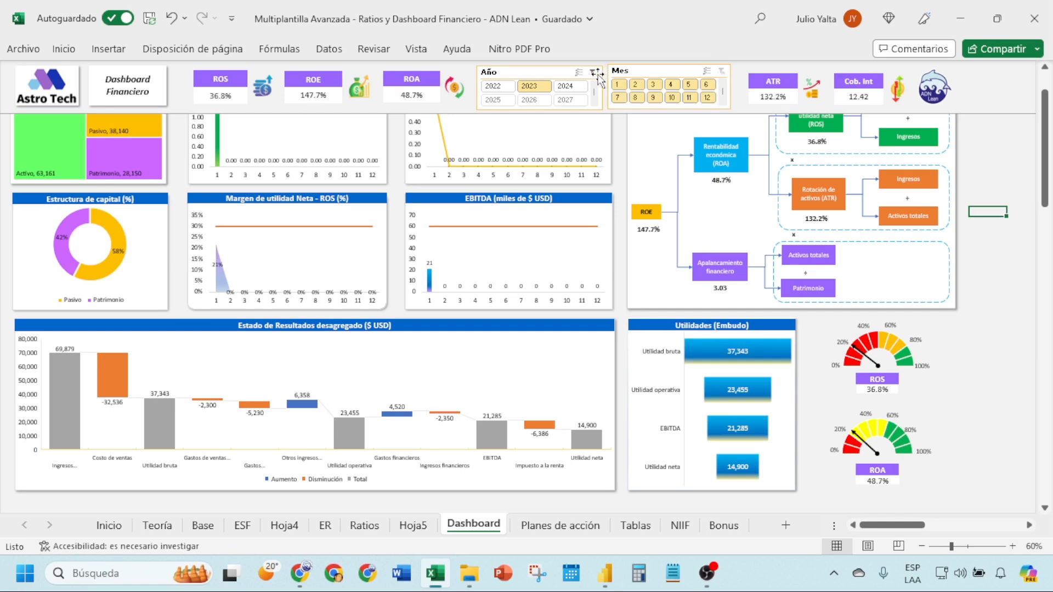
Clear the Año filter and review the ROS, ROE, ROA, ATR and Cob. Int indicator cards for all years.
click(594, 72)
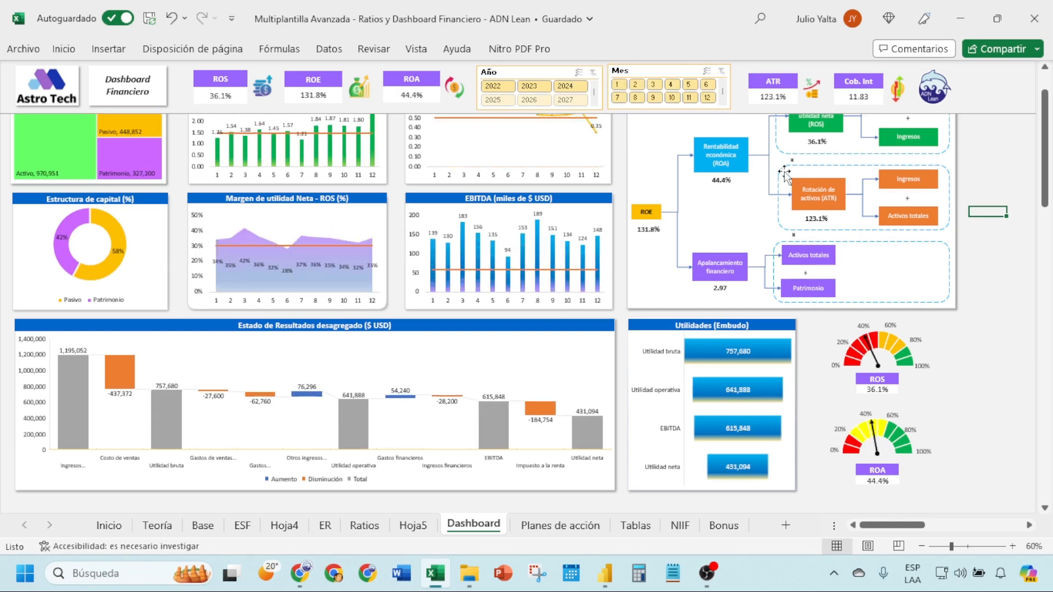
scroll(805, 291, up, 2)
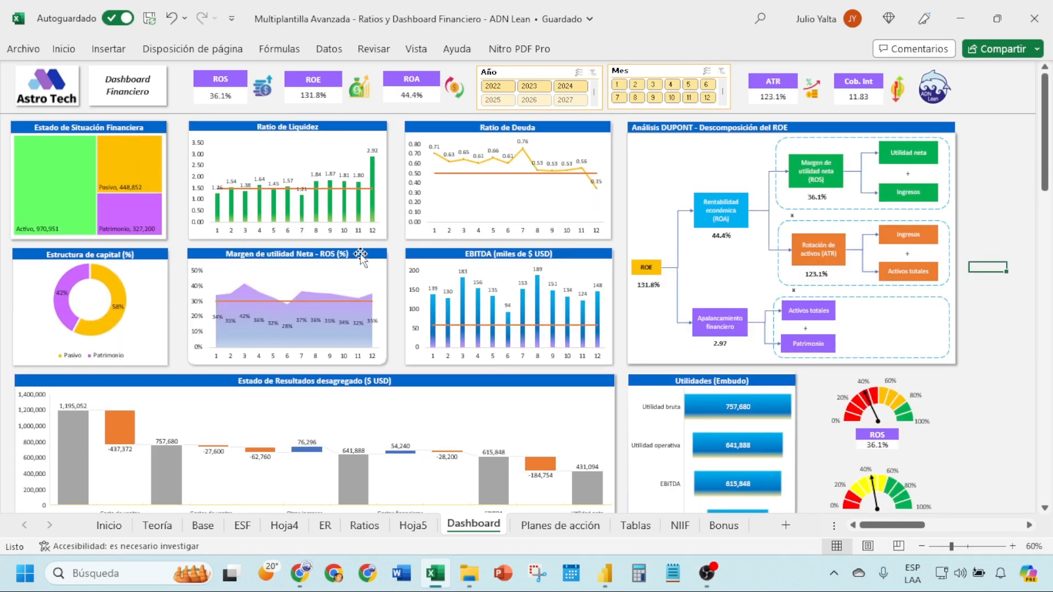
click(206, 102)
click(206, 102)
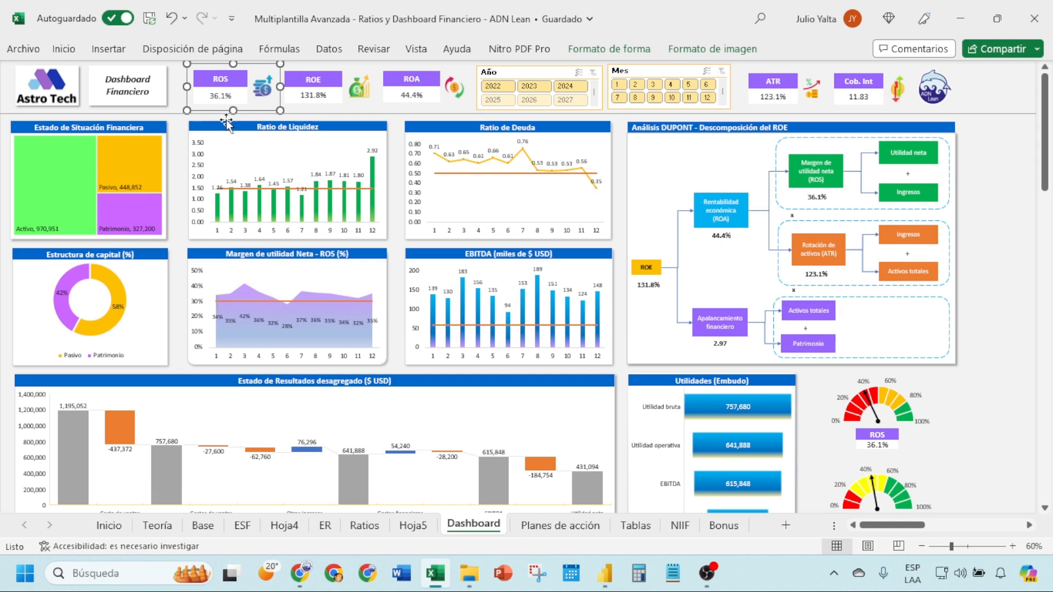
click(325, 97)
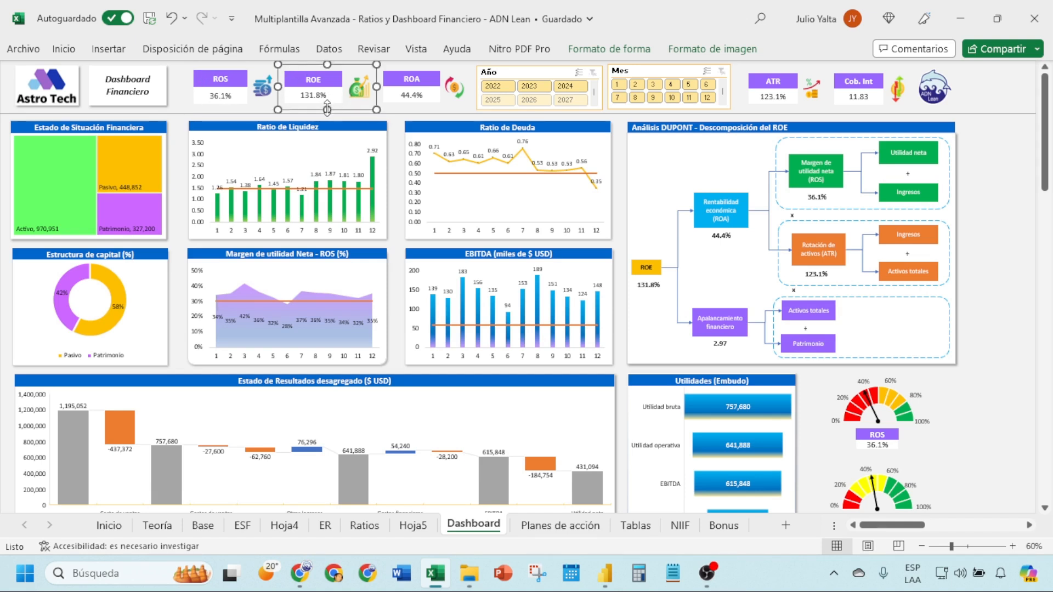
click(422, 100)
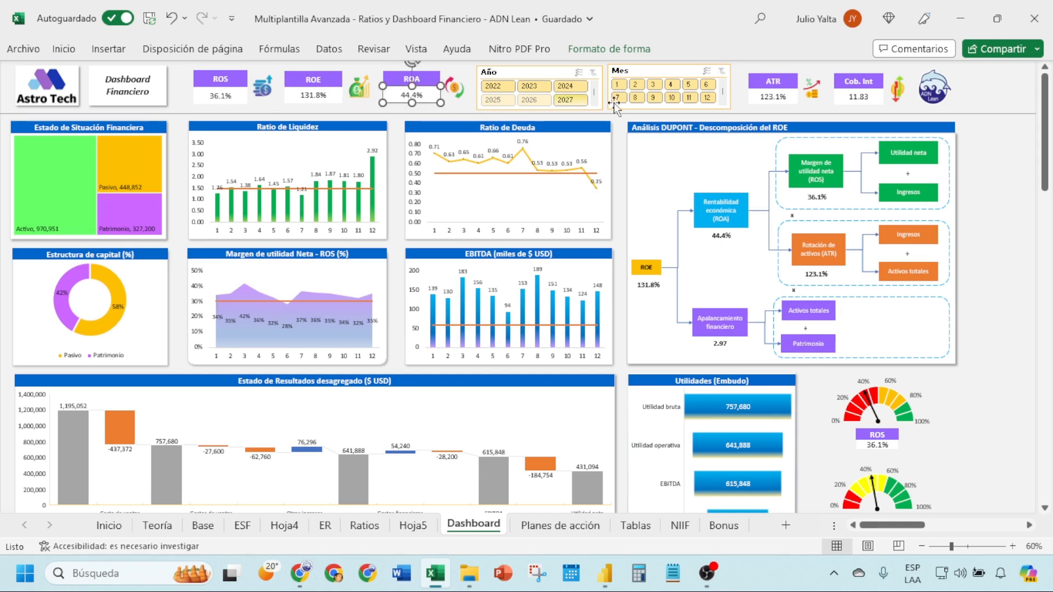
click(763, 100)
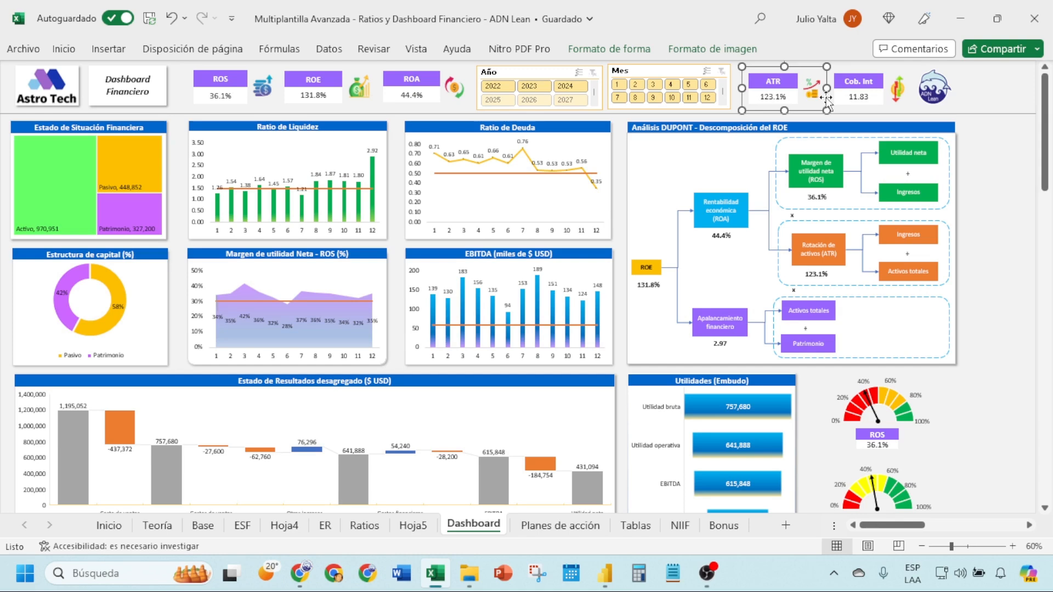
click(849, 101)
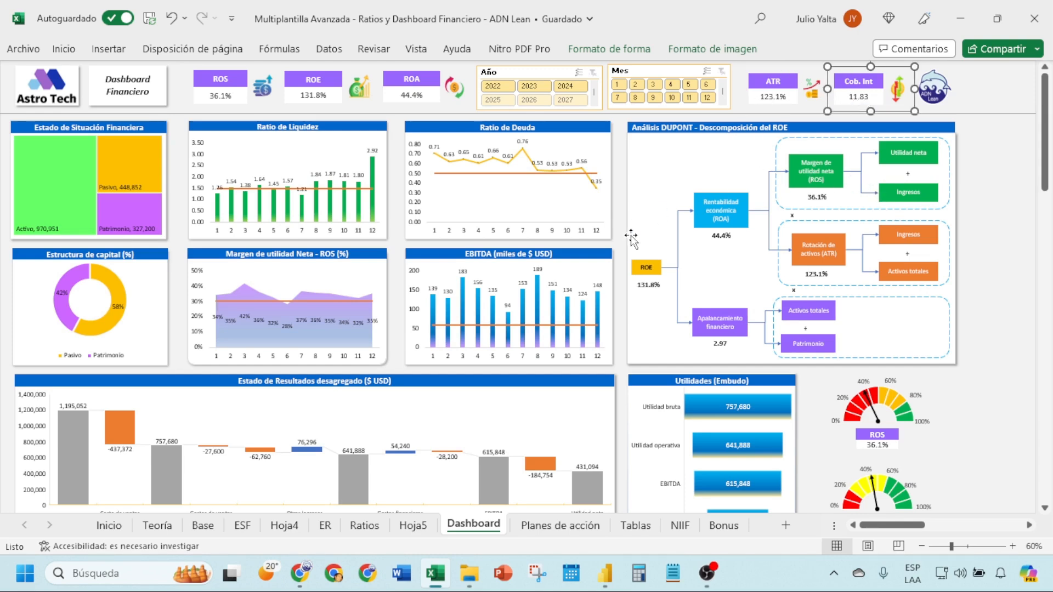
On the Planes de acción sheet, review the current liquidity and acid test ratios by year against their action plans.
click(551, 527)
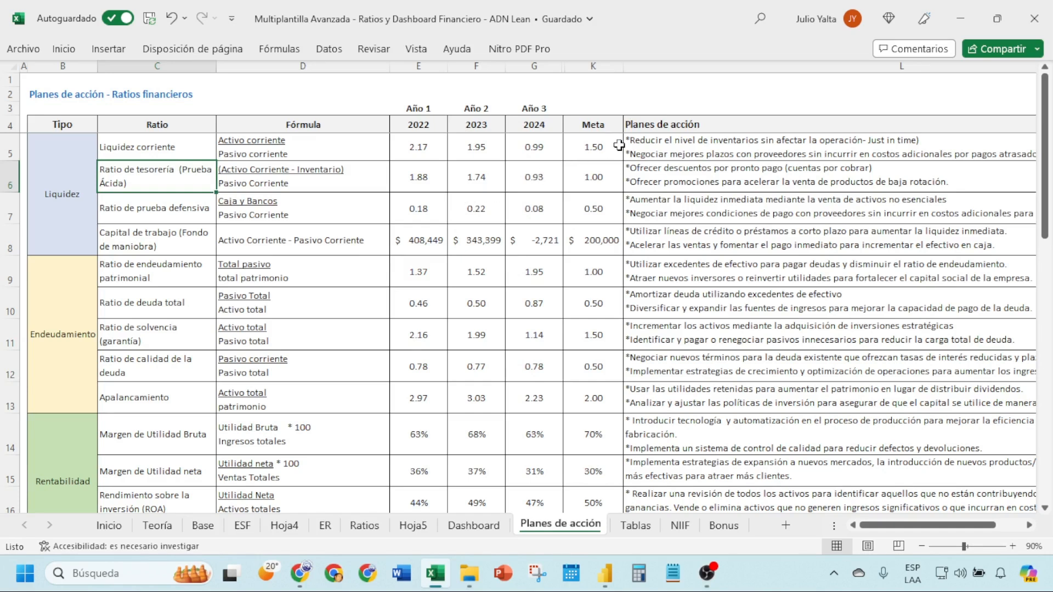
drag(646, 152, 657, 202)
click(163, 149)
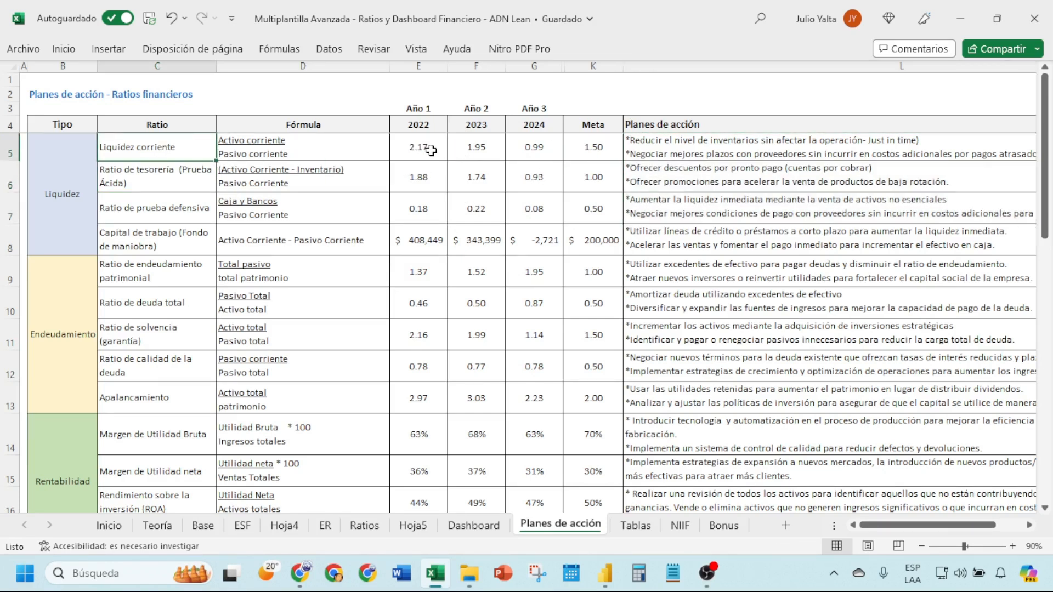
drag(431, 150, 522, 153)
click(694, 151)
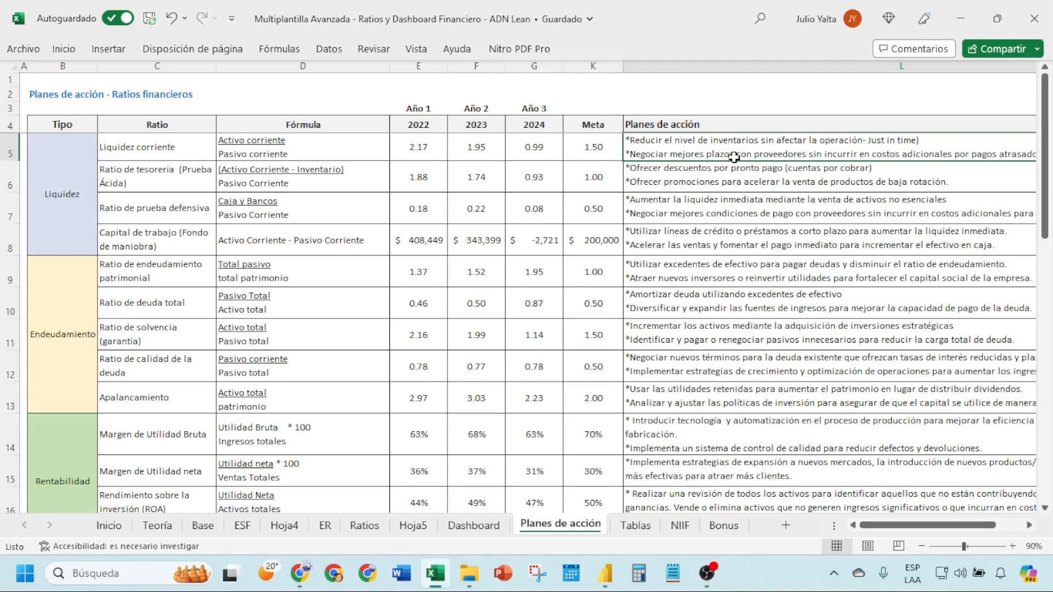
click(674, 170)
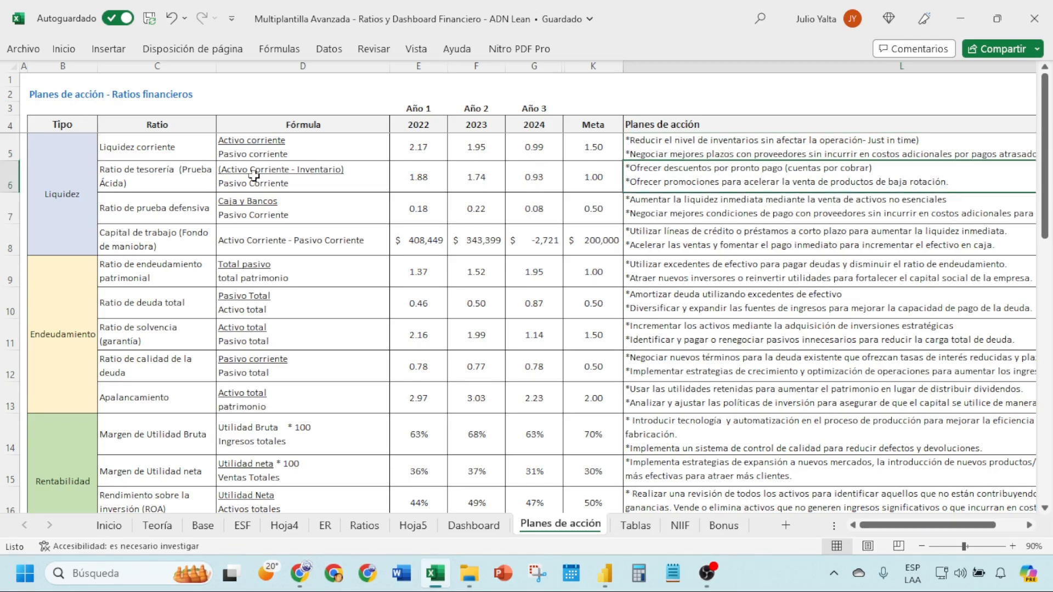
key(ctrl+Left)
click(677, 180)
Examine the Endeudamiento ratios and read the action plans for total debt and solvency.
scroll(657, 269, down, 1)
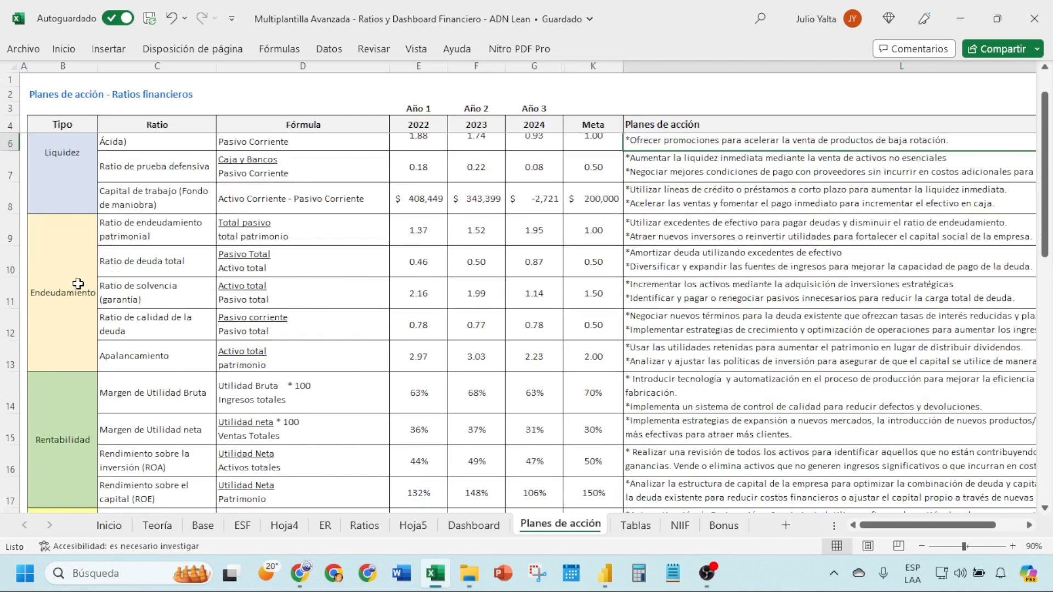
drag(78, 284, 197, 284)
click(166, 267)
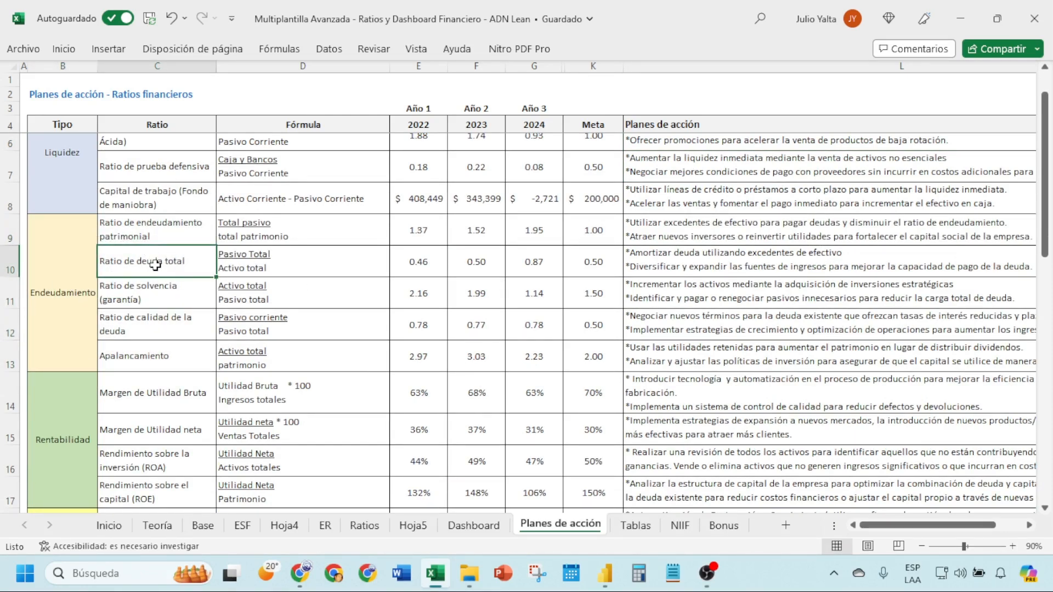
click(684, 260)
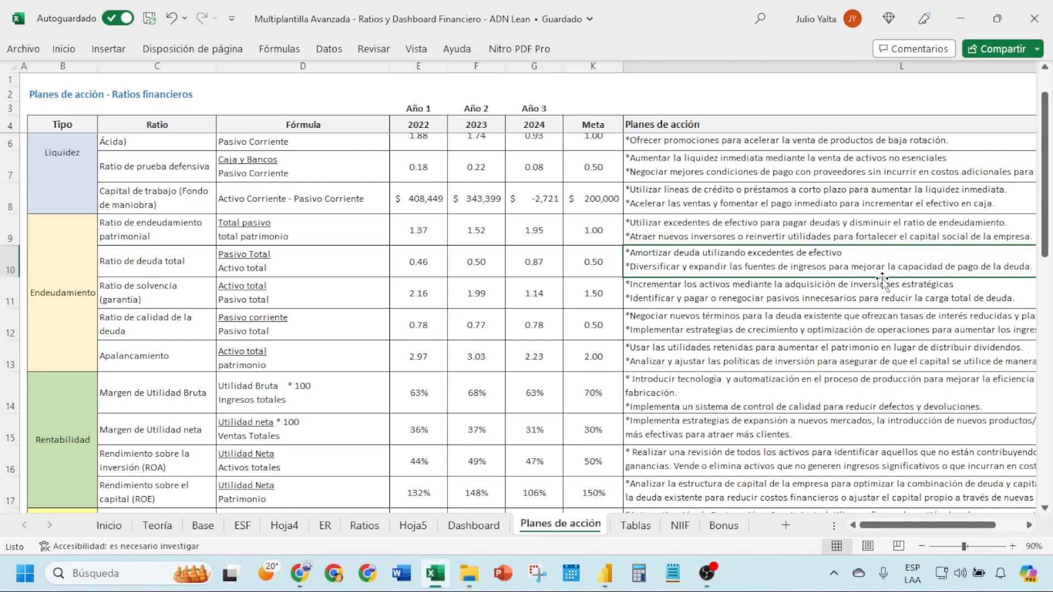
click(696, 291)
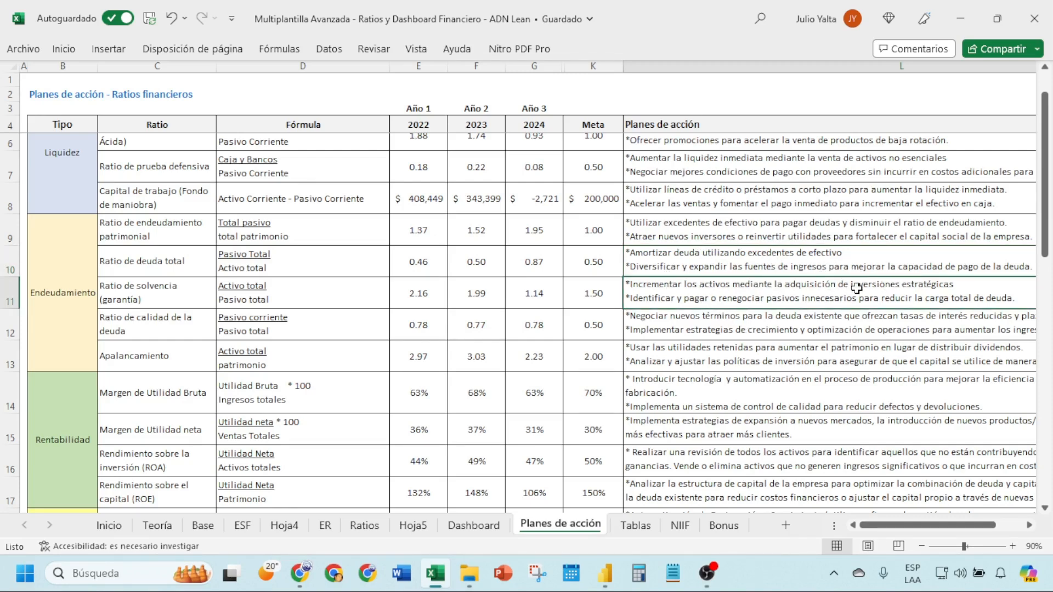
Read through the action plans from the debt quality ratio down to the return on capital (ROE).
scroll(869, 291, down, 1)
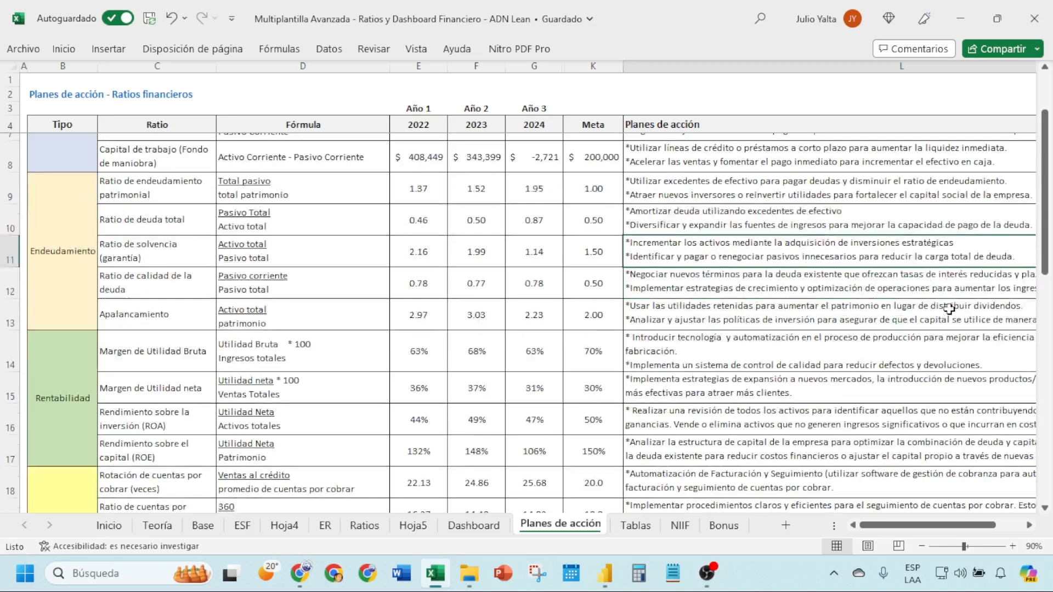
click(701, 288)
scroll(913, 283, down, 2)
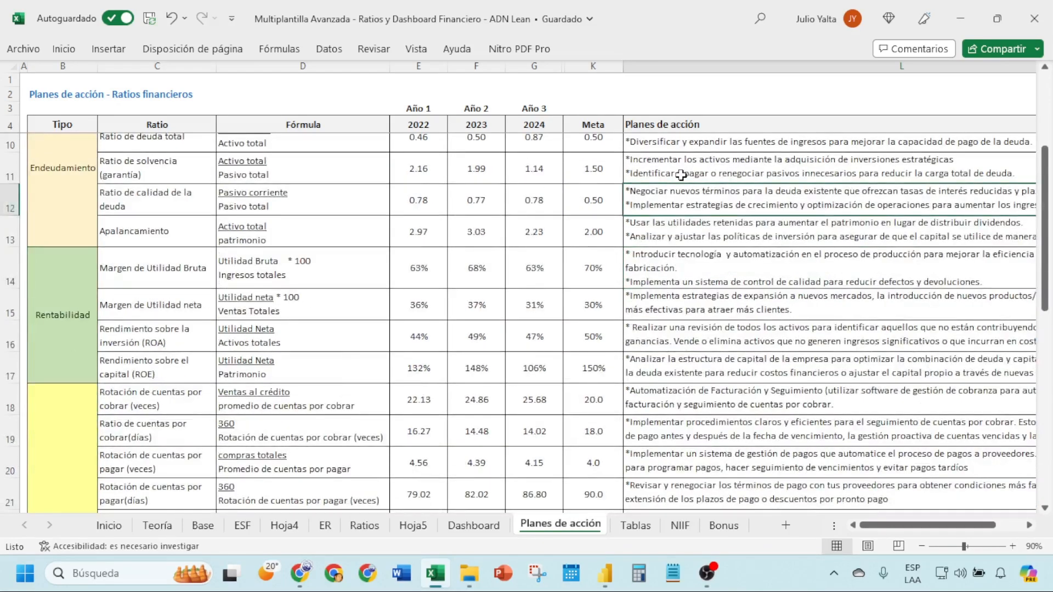
drag(680, 160, 691, 365)
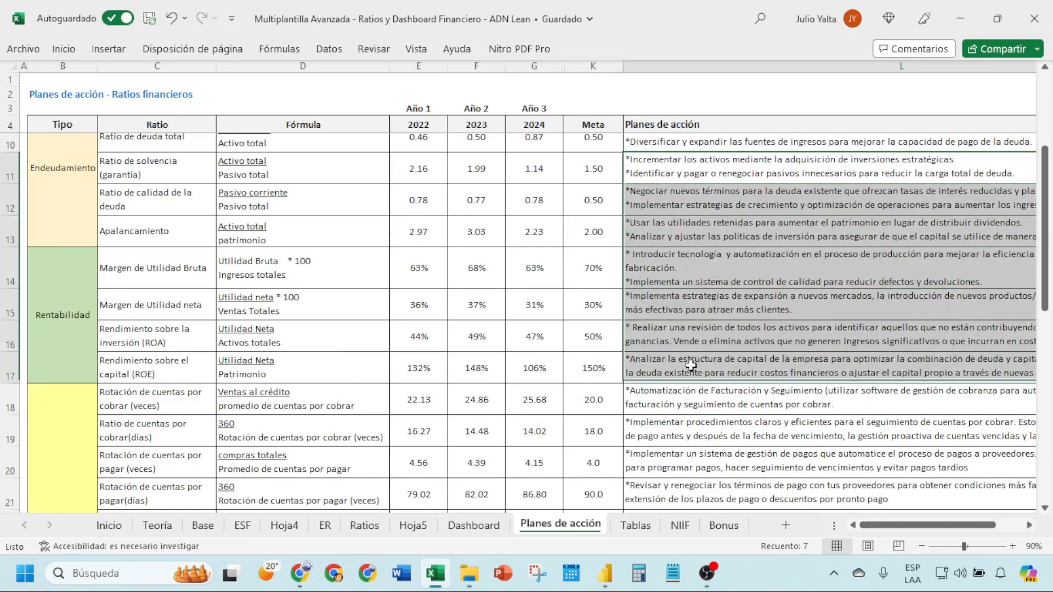
scroll(718, 298, up, 2)
scroll(717, 298, up, 2)
scroll(700, 247, down, 3)
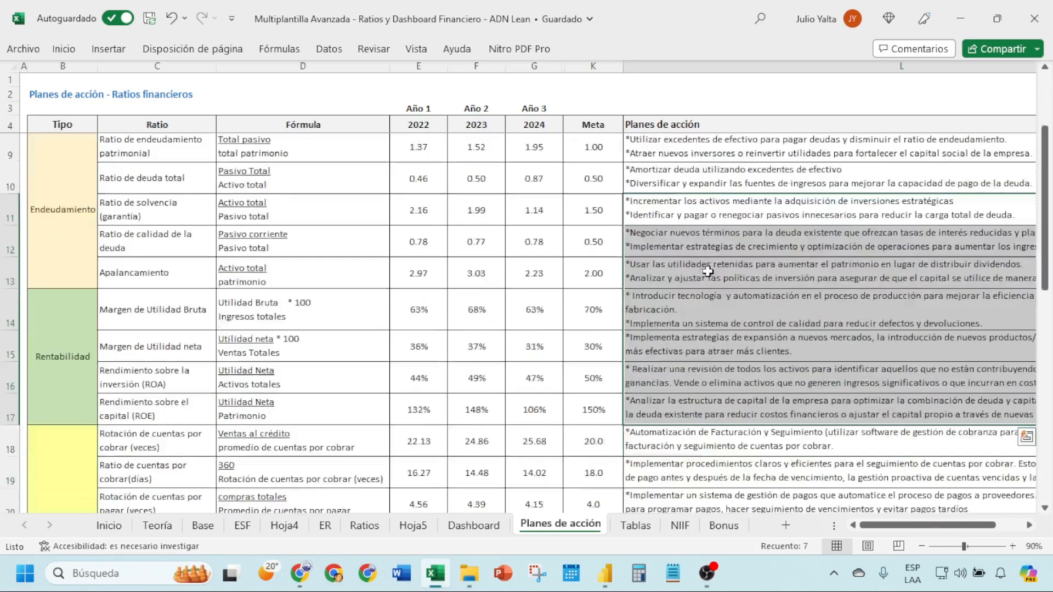
Return to the Dashboard sheet, deselect the Cob. Int card and look over the charts for all years.
click(472, 525)
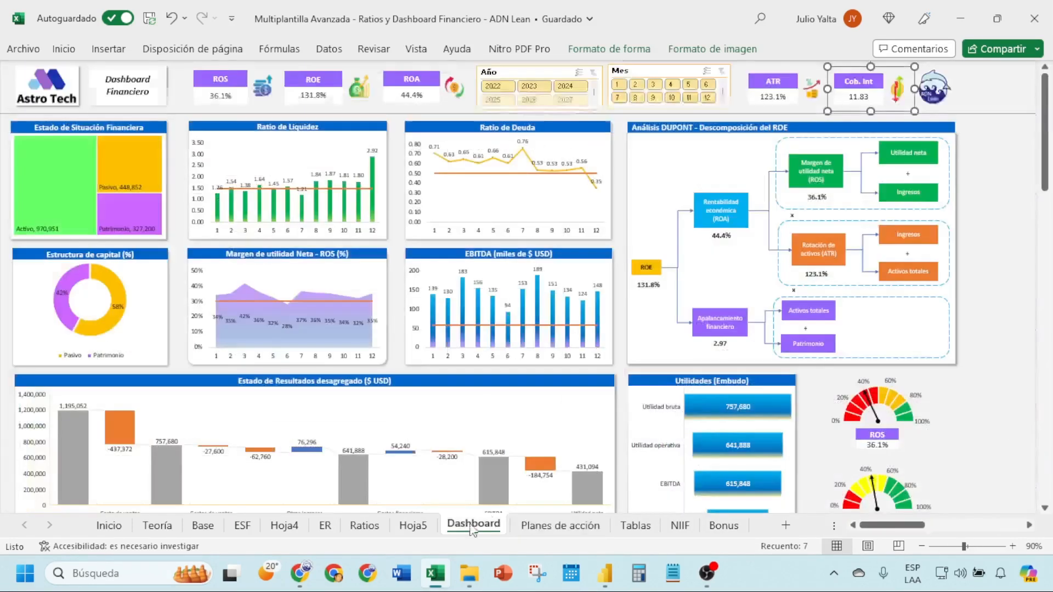
click(987, 202)
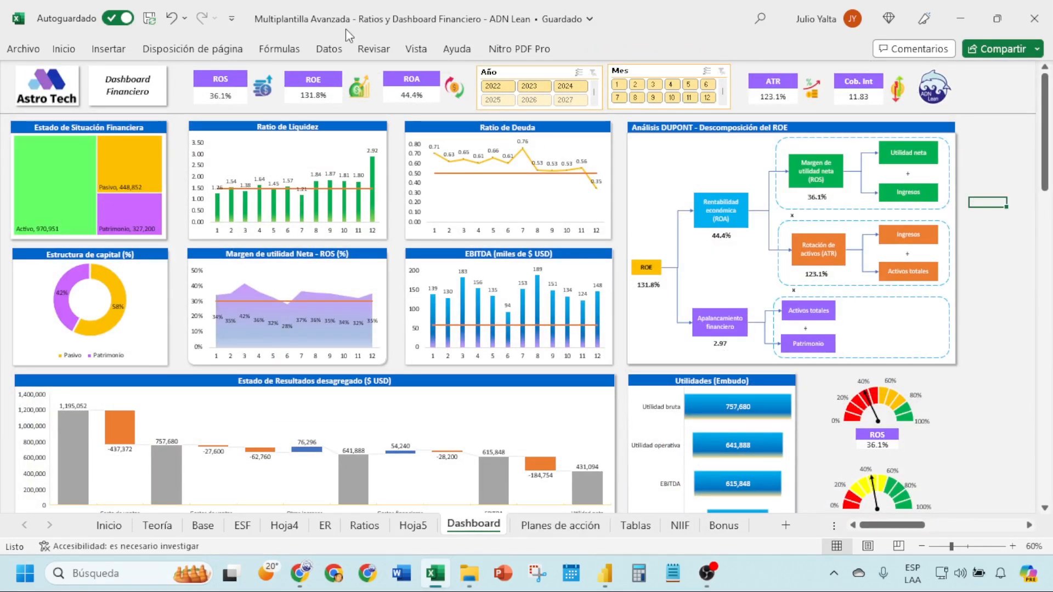
scroll(366, 384, down, 2)
scroll(366, 384, up, 2)
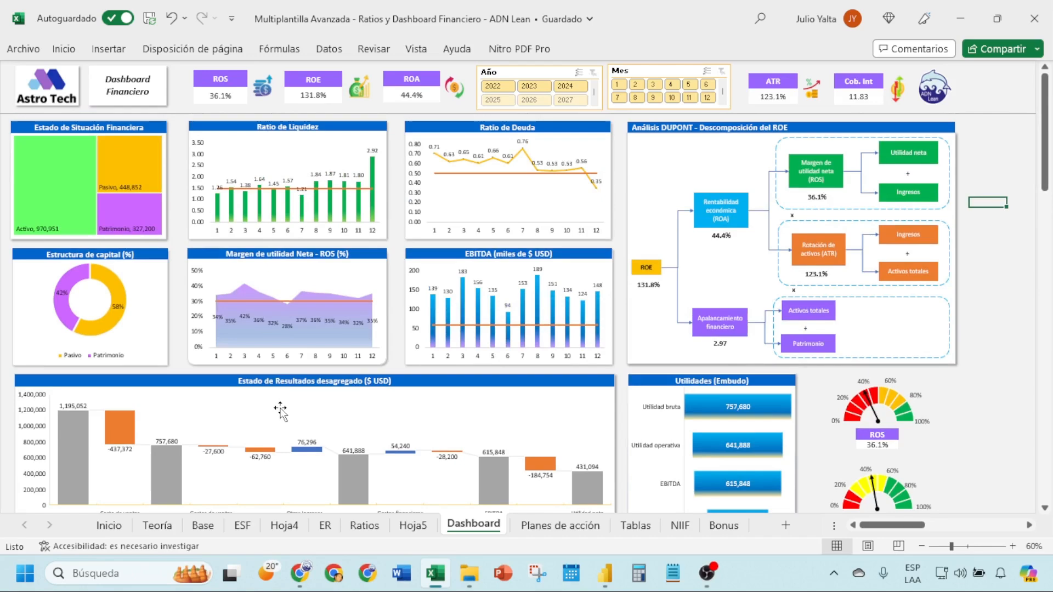
Compare the Dashboard with the Planes de acción table, reviewing its ratios down to the Gestión (eficiencia) group.
click(554, 526)
click(476, 347)
scroll(490, 493, up, 2)
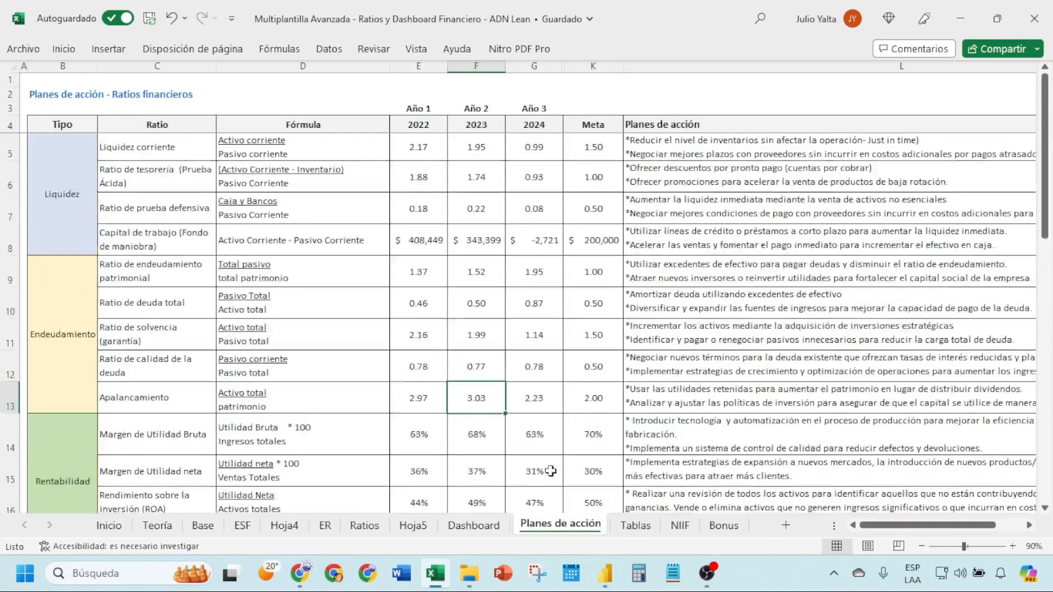
click(489, 510)
click(474, 526)
click(556, 525)
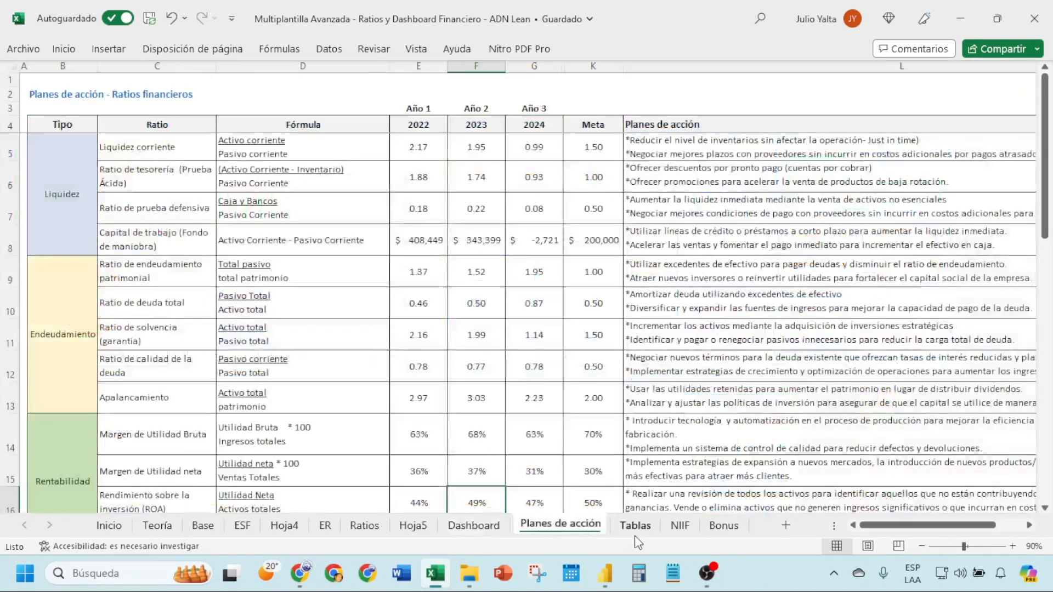
scroll(664, 370, down, 4)
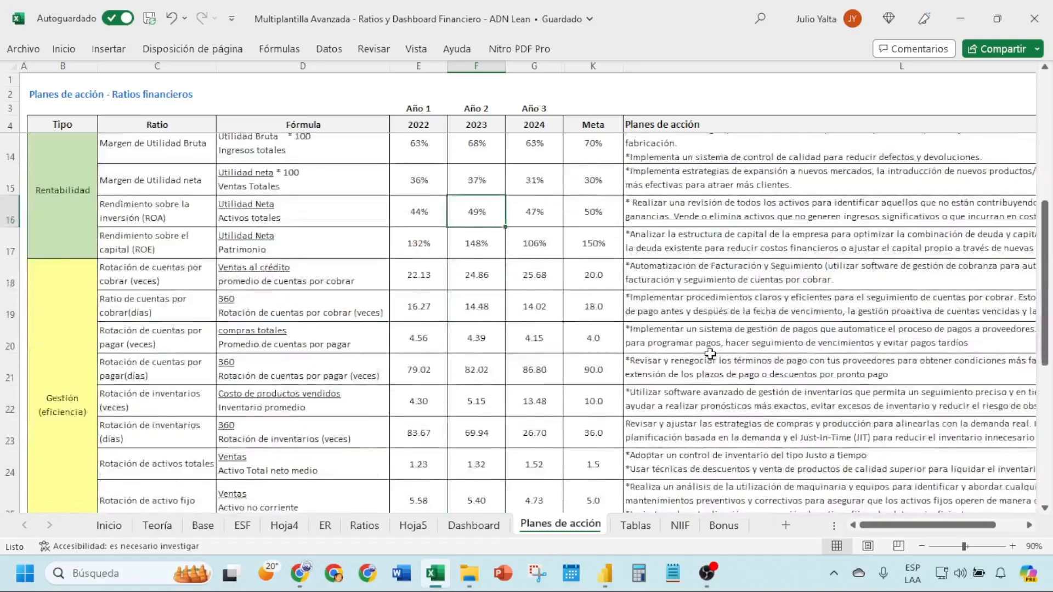
scroll(679, 336, up, 4)
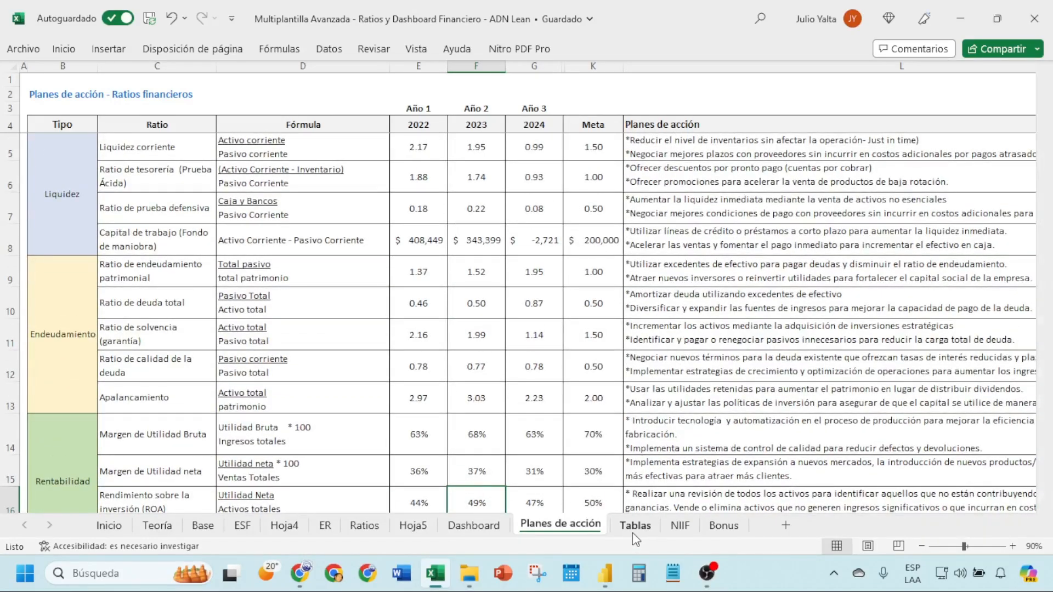
Review the chart of accounts on the Tablas sheet and the México, Perú and Colombia account equivalents on the NIIF sheet.
click(635, 525)
click(422, 256)
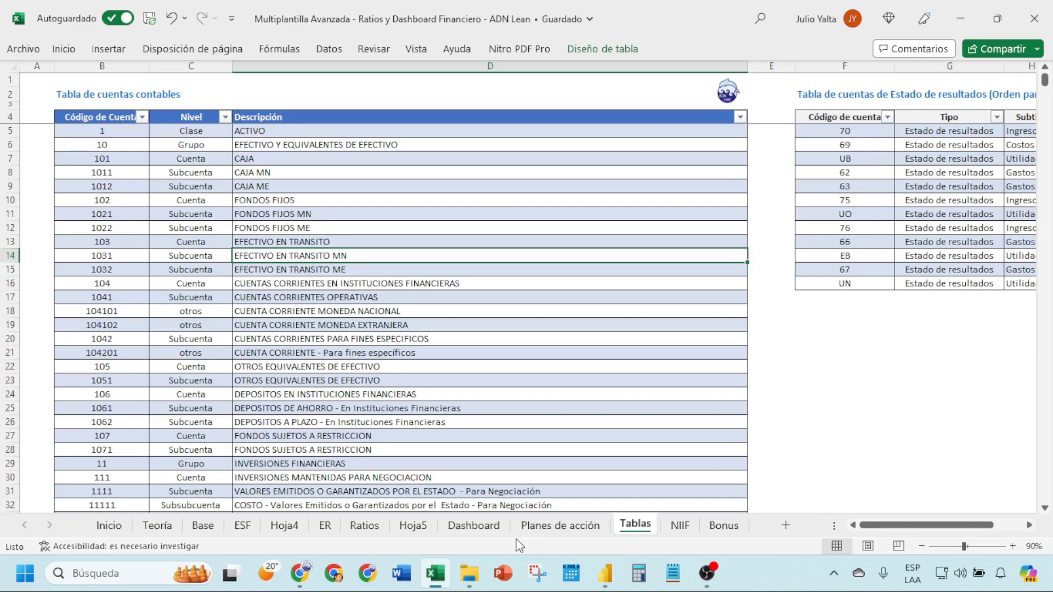
click(680, 525)
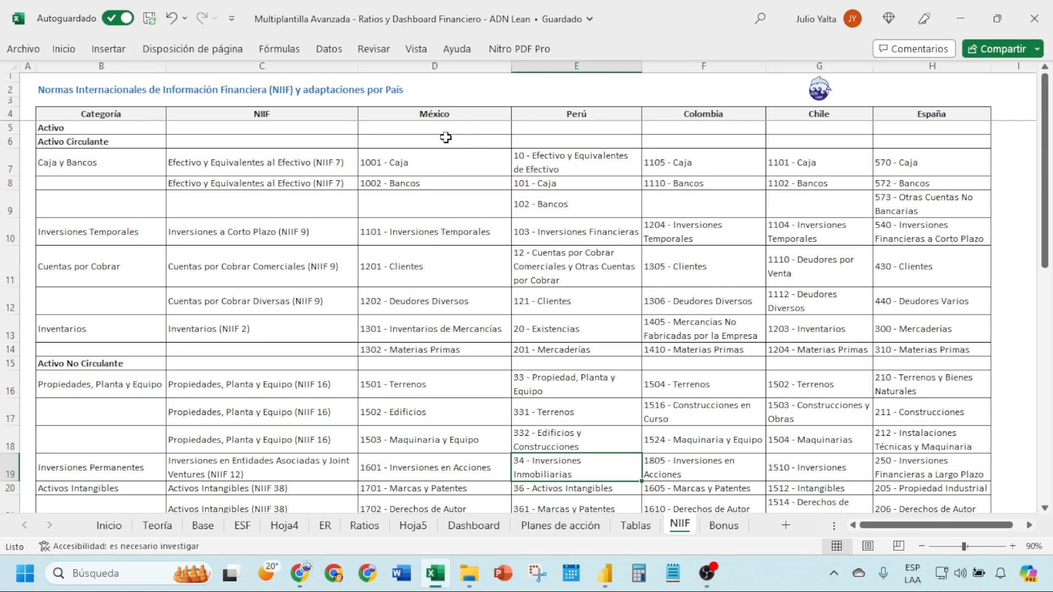
click(435, 66)
click(576, 66)
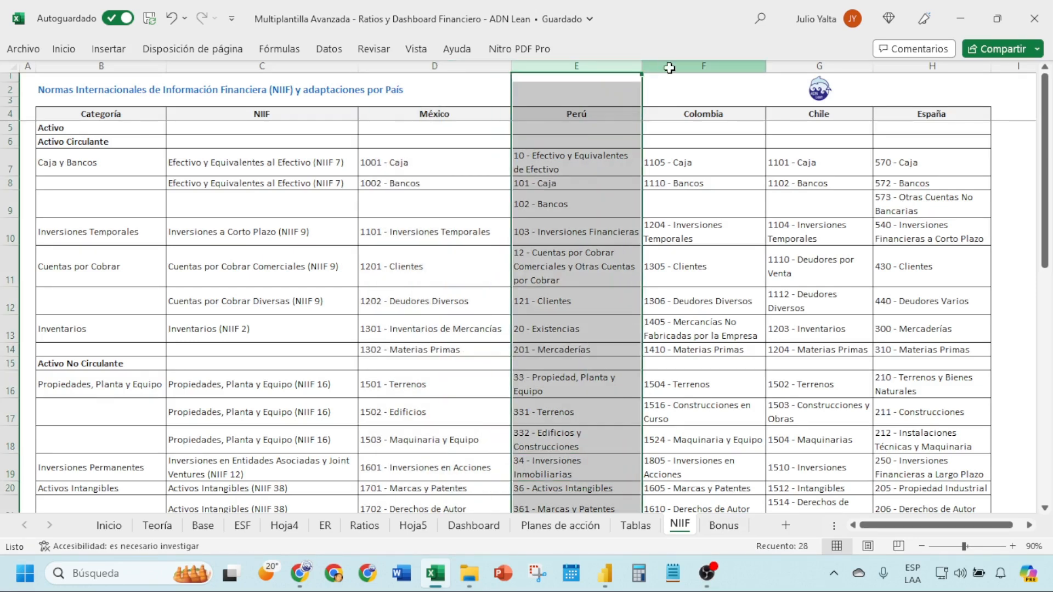
click(668, 67)
click(551, 226)
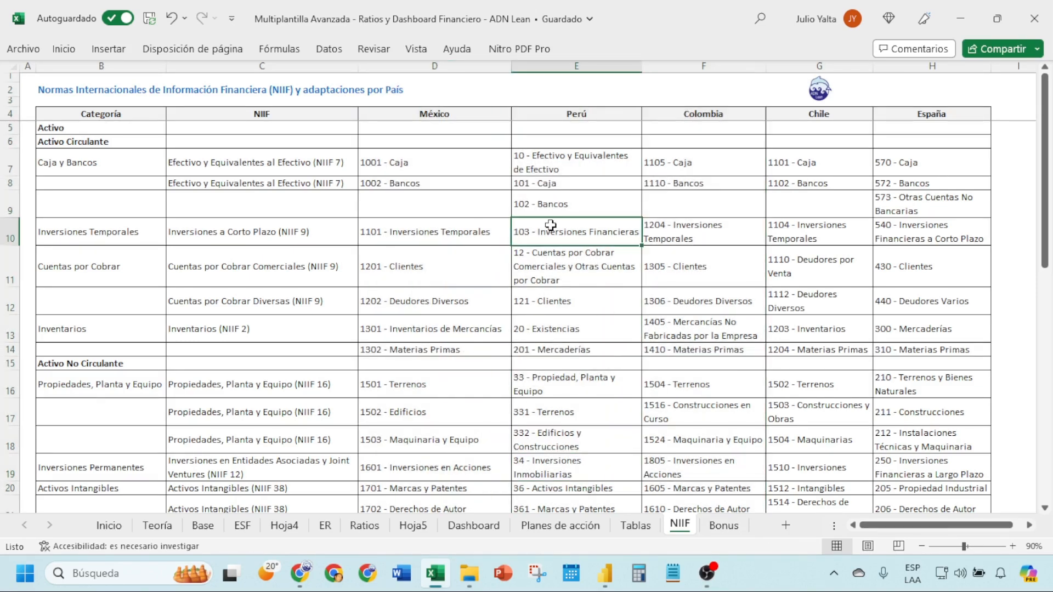
Go through the three corporate finance reference book covers on the Bonus sheet.
click(724, 525)
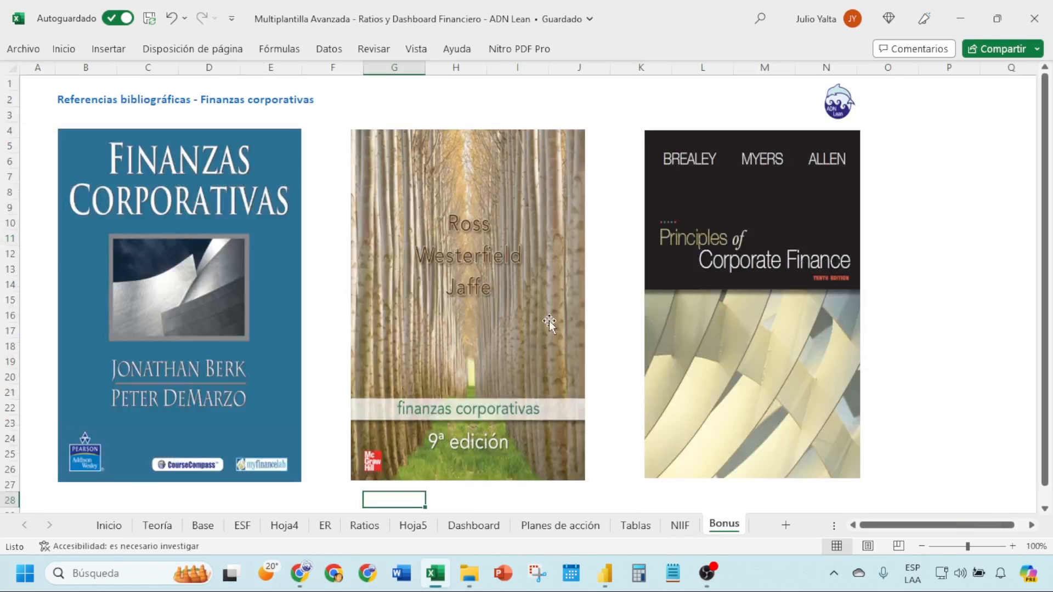
click(229, 260)
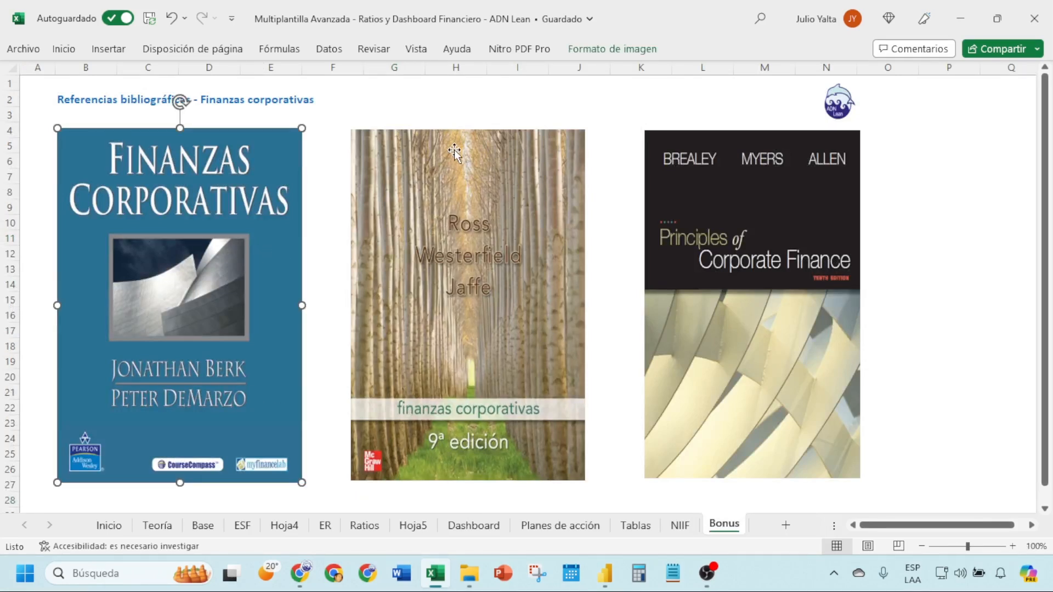
click(351, 218)
click(336, 212)
click(265, 233)
click(428, 255)
click(714, 280)
click(455, 267)
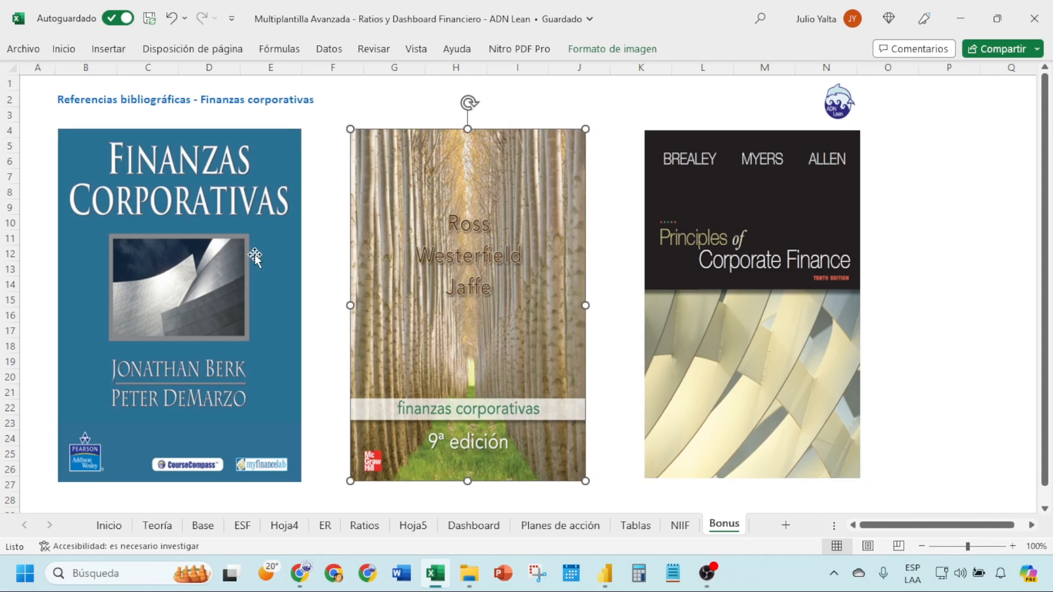
click(264, 256)
click(436, 274)
click(286, 277)
click(559, 293)
click(710, 310)
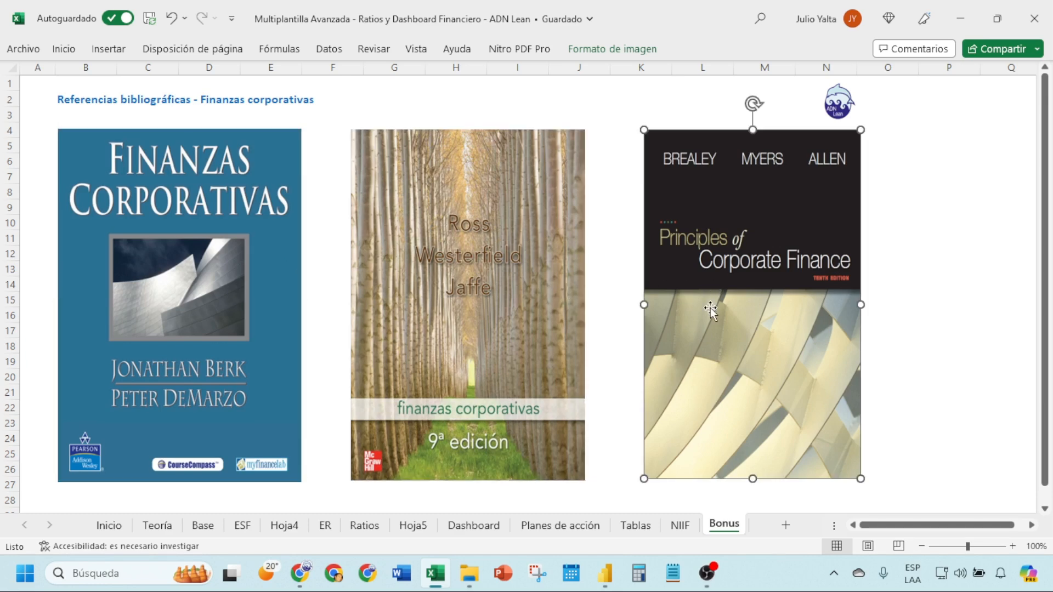
Switch to Chrome and look through the course, template, free resource and news menus of the adnlean.com website.
click(298, 575)
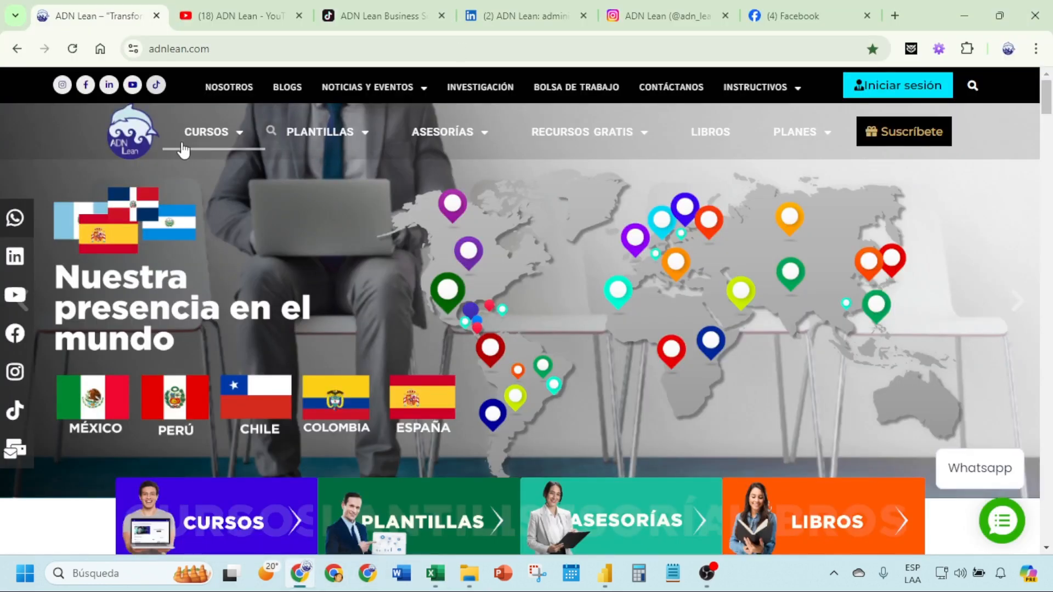
mouse_move(183, 144)
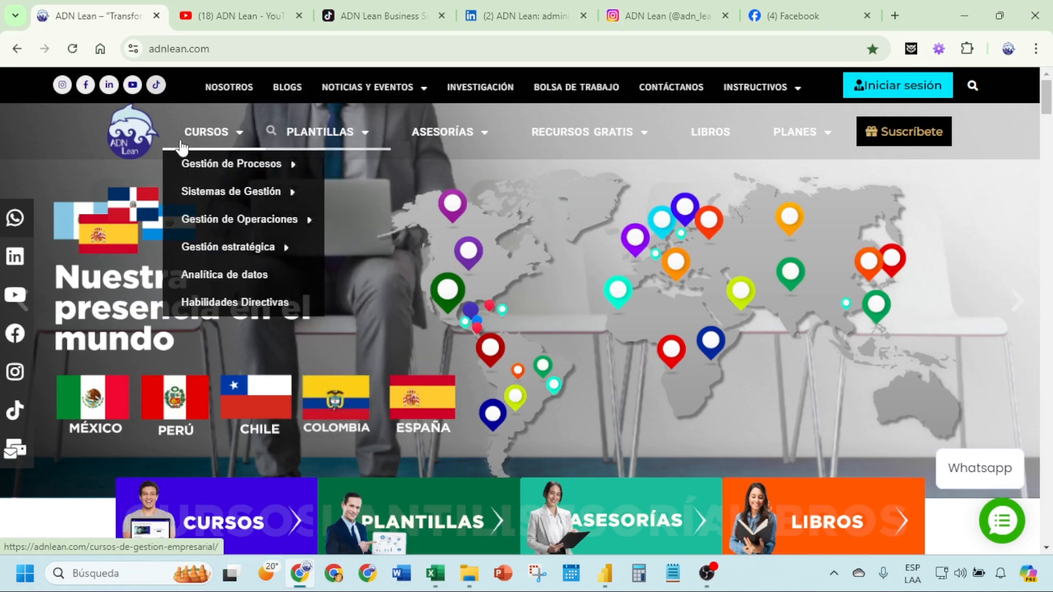
mouse_move(320, 137)
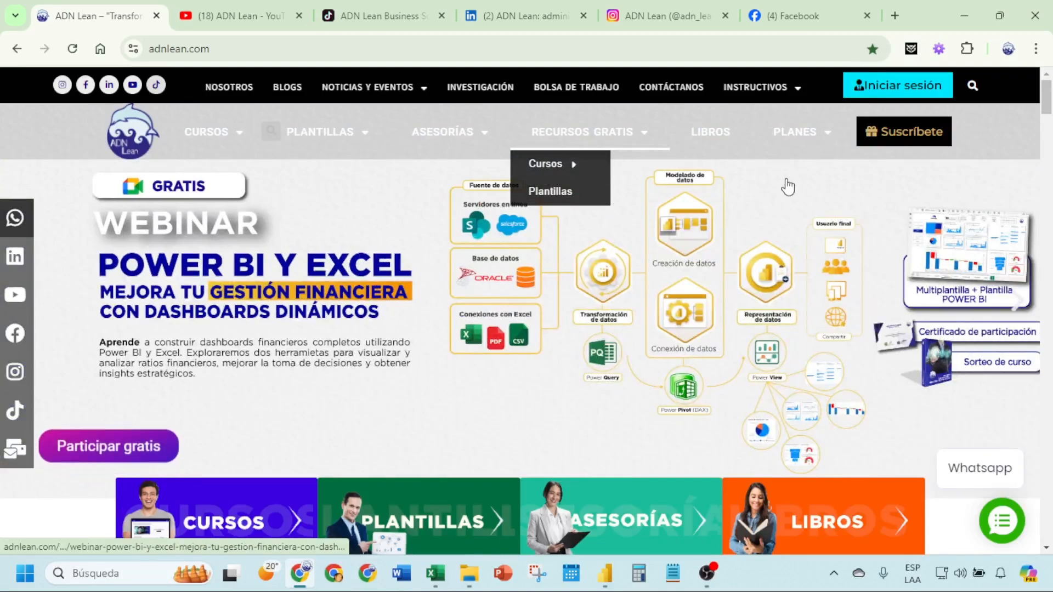
mouse_move(373, 91)
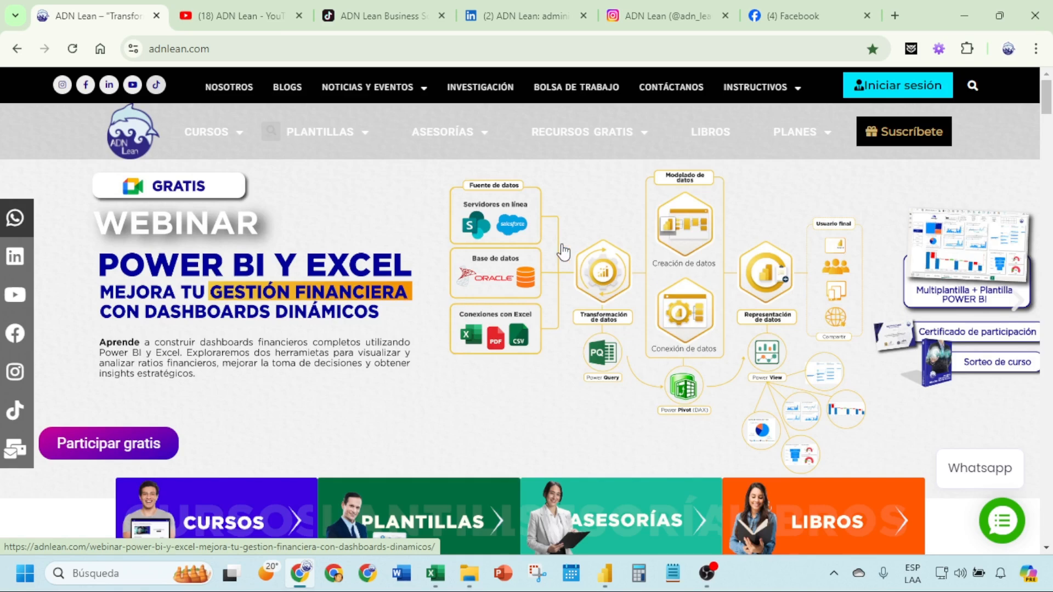
Show ADN Lean's YouTube, TikTok, LinkedIn, Instagram and Facebook pages, revisit the YouTube channel and return to the adnlean.com home page.
click(238, 27)
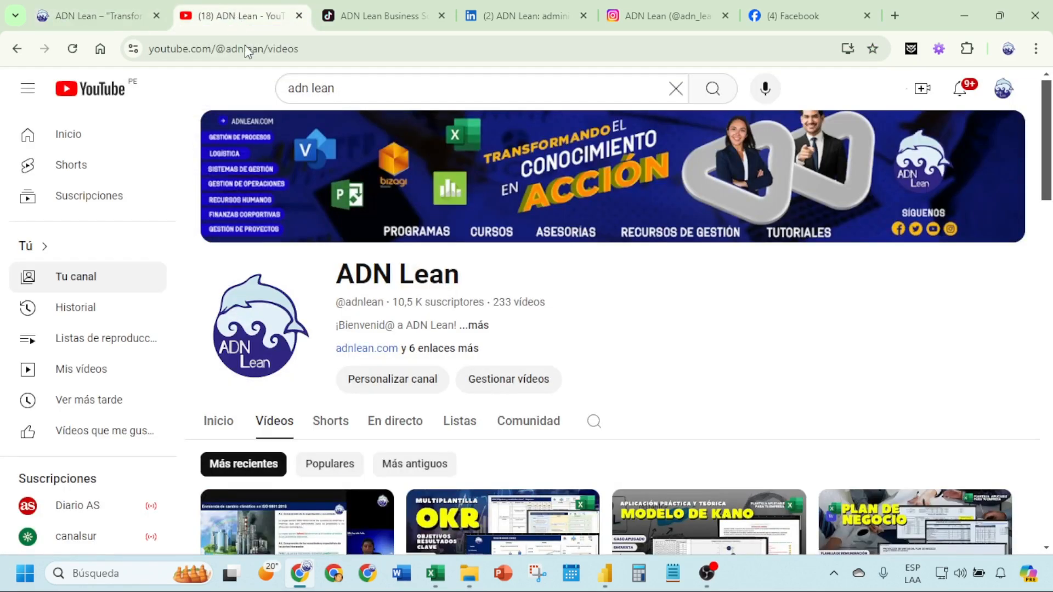
click(353, 15)
click(486, 15)
click(612, 19)
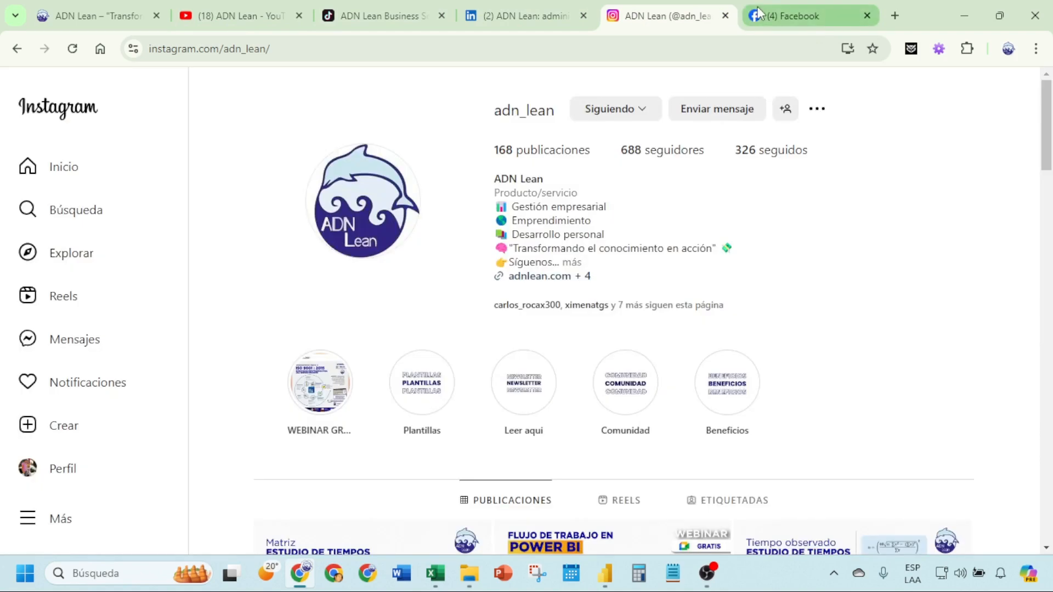
click(789, 15)
click(222, 10)
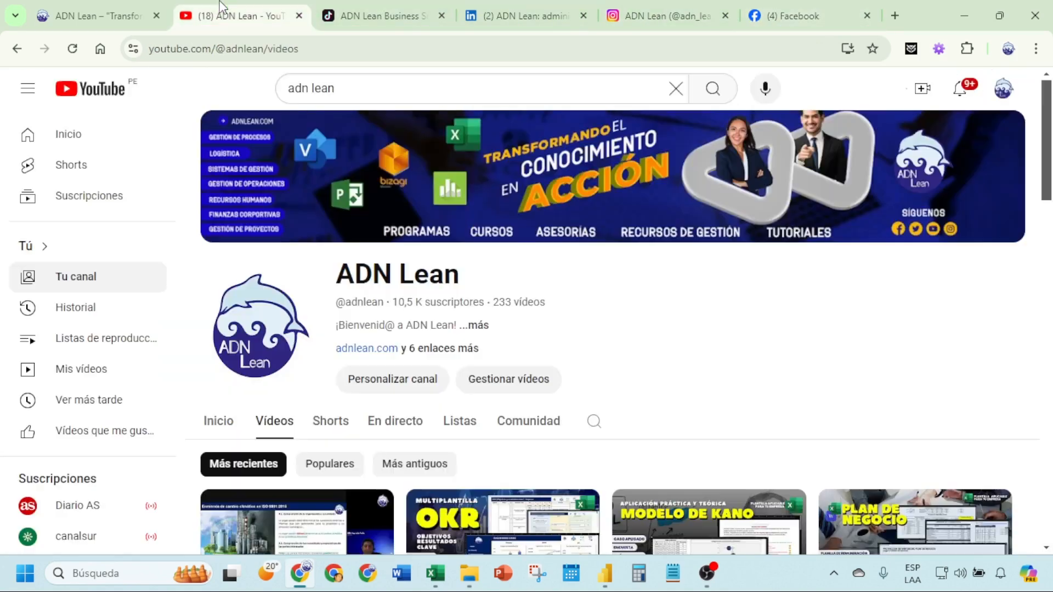
click(98, 5)
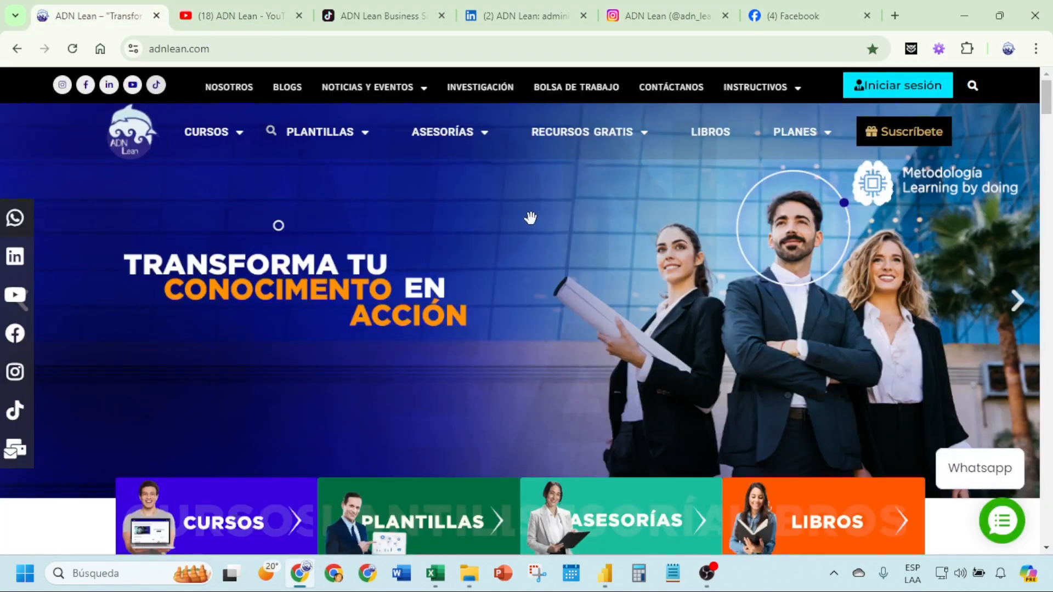